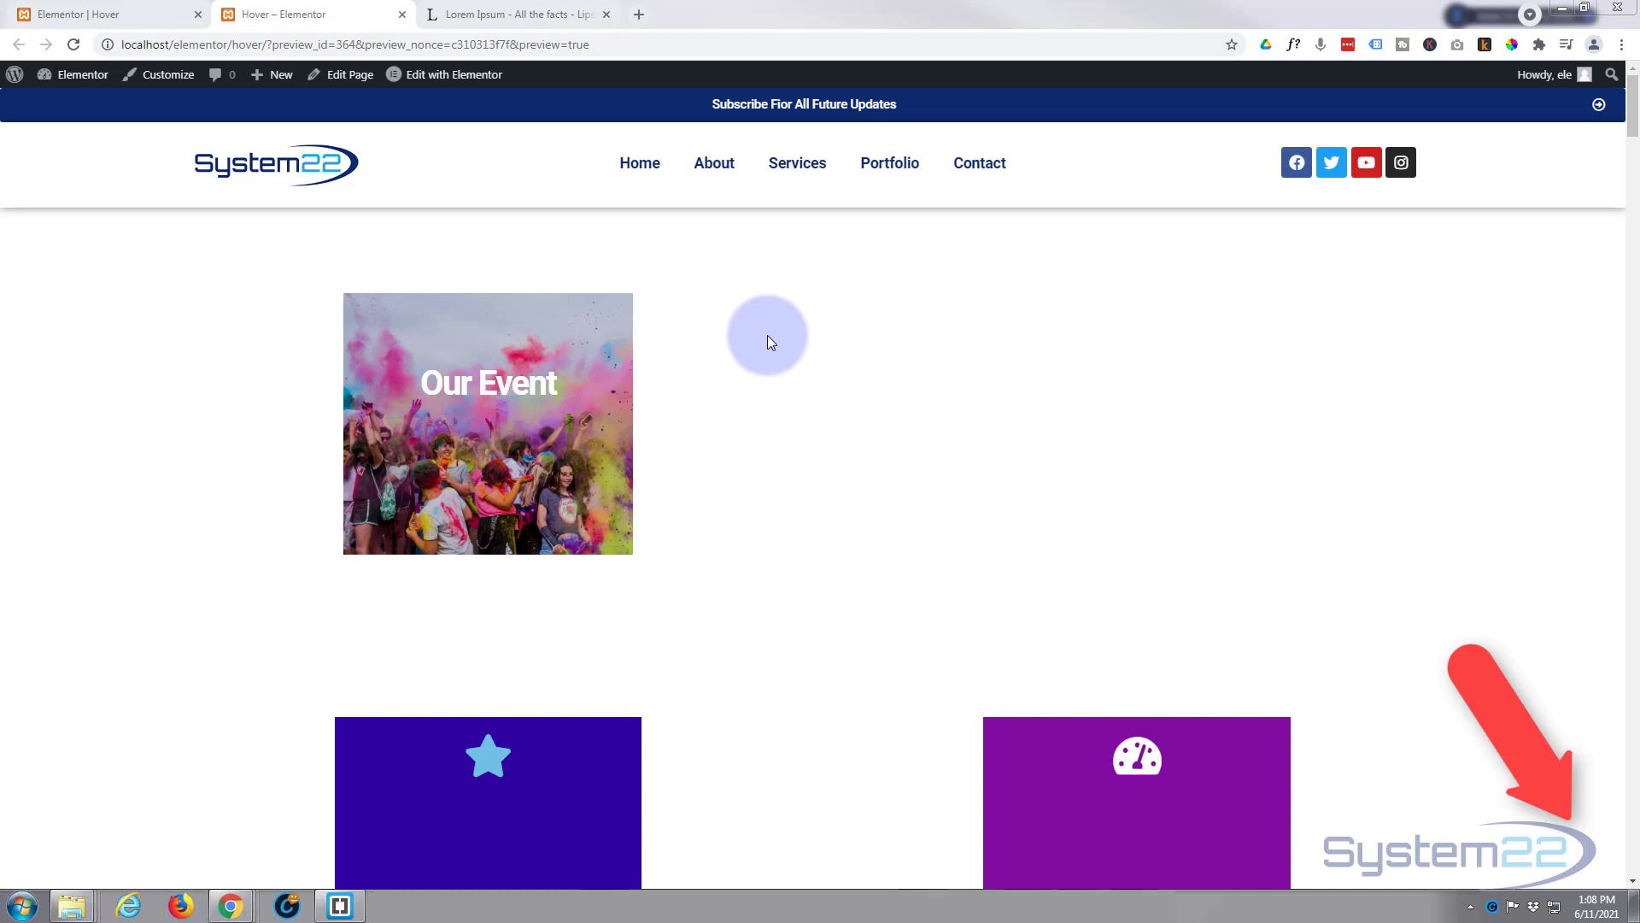
# Step: Open the site's WordPress dashboard in a new tab and go to the Additional CSS editor in the theme customizer
pyautogui.click(100, 15)
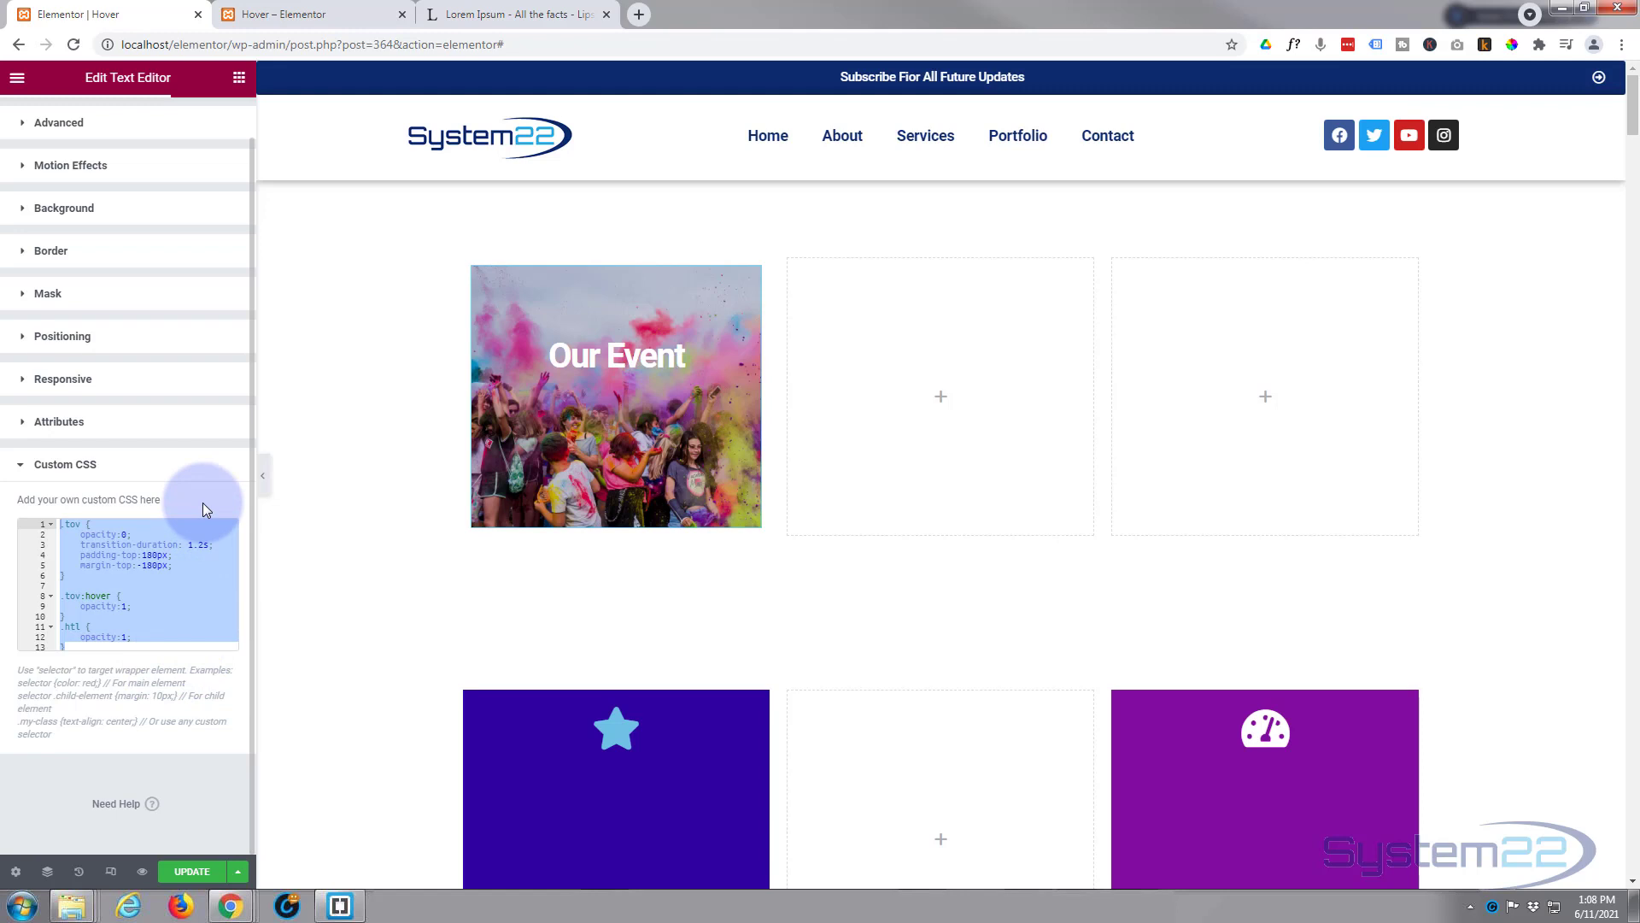
pyautogui.click(294, 17)
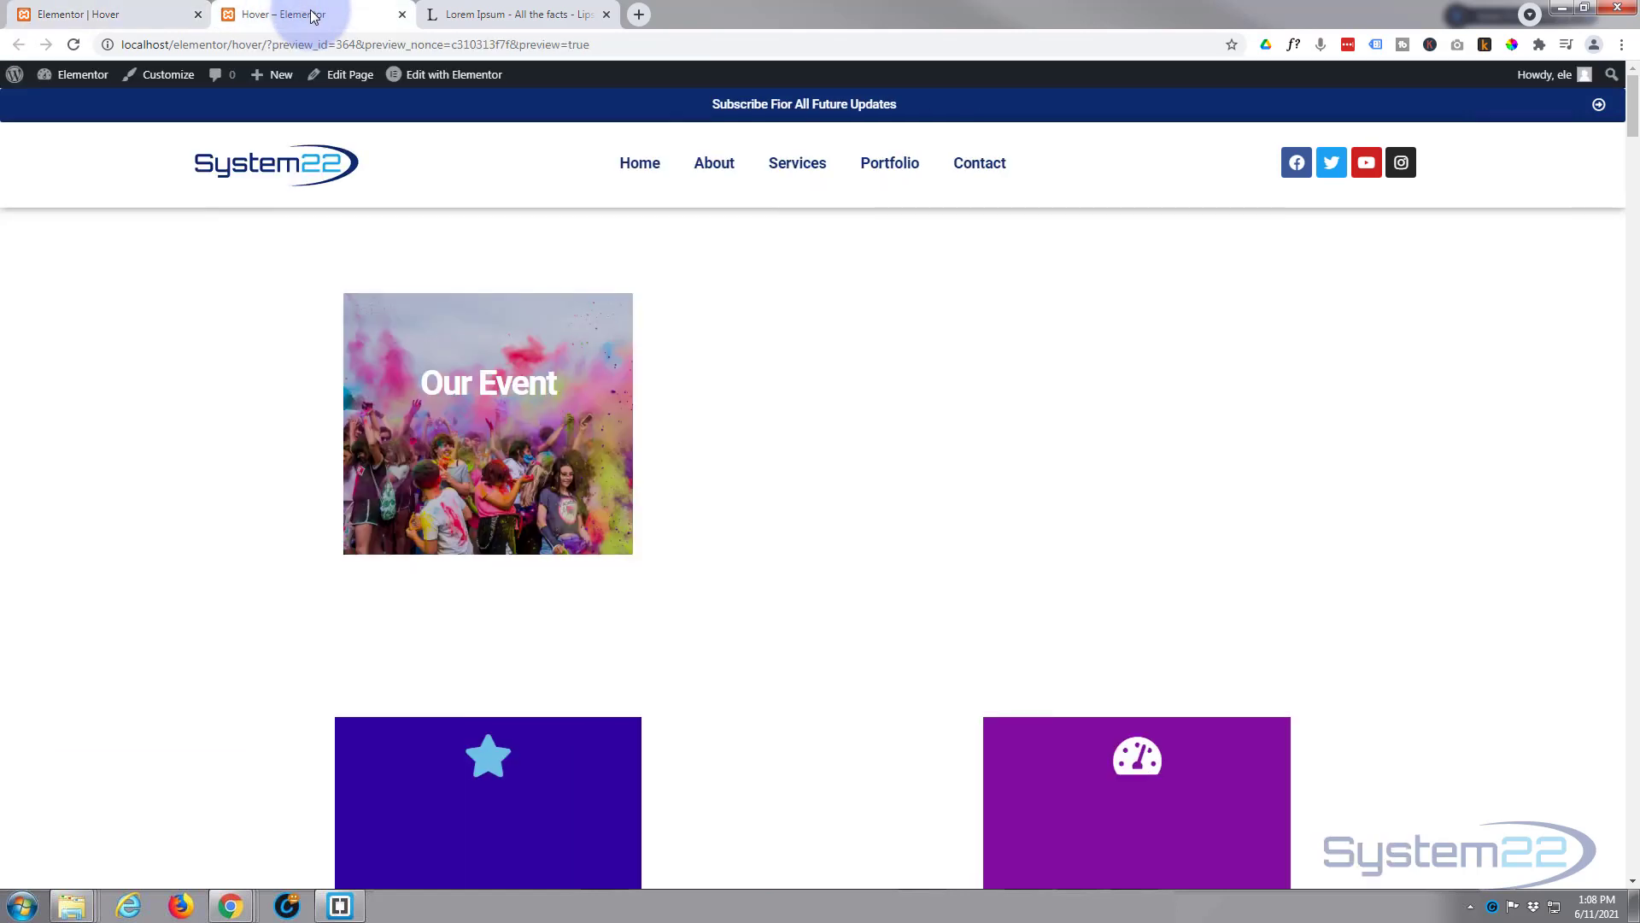
pyautogui.moveTo(48, 77)
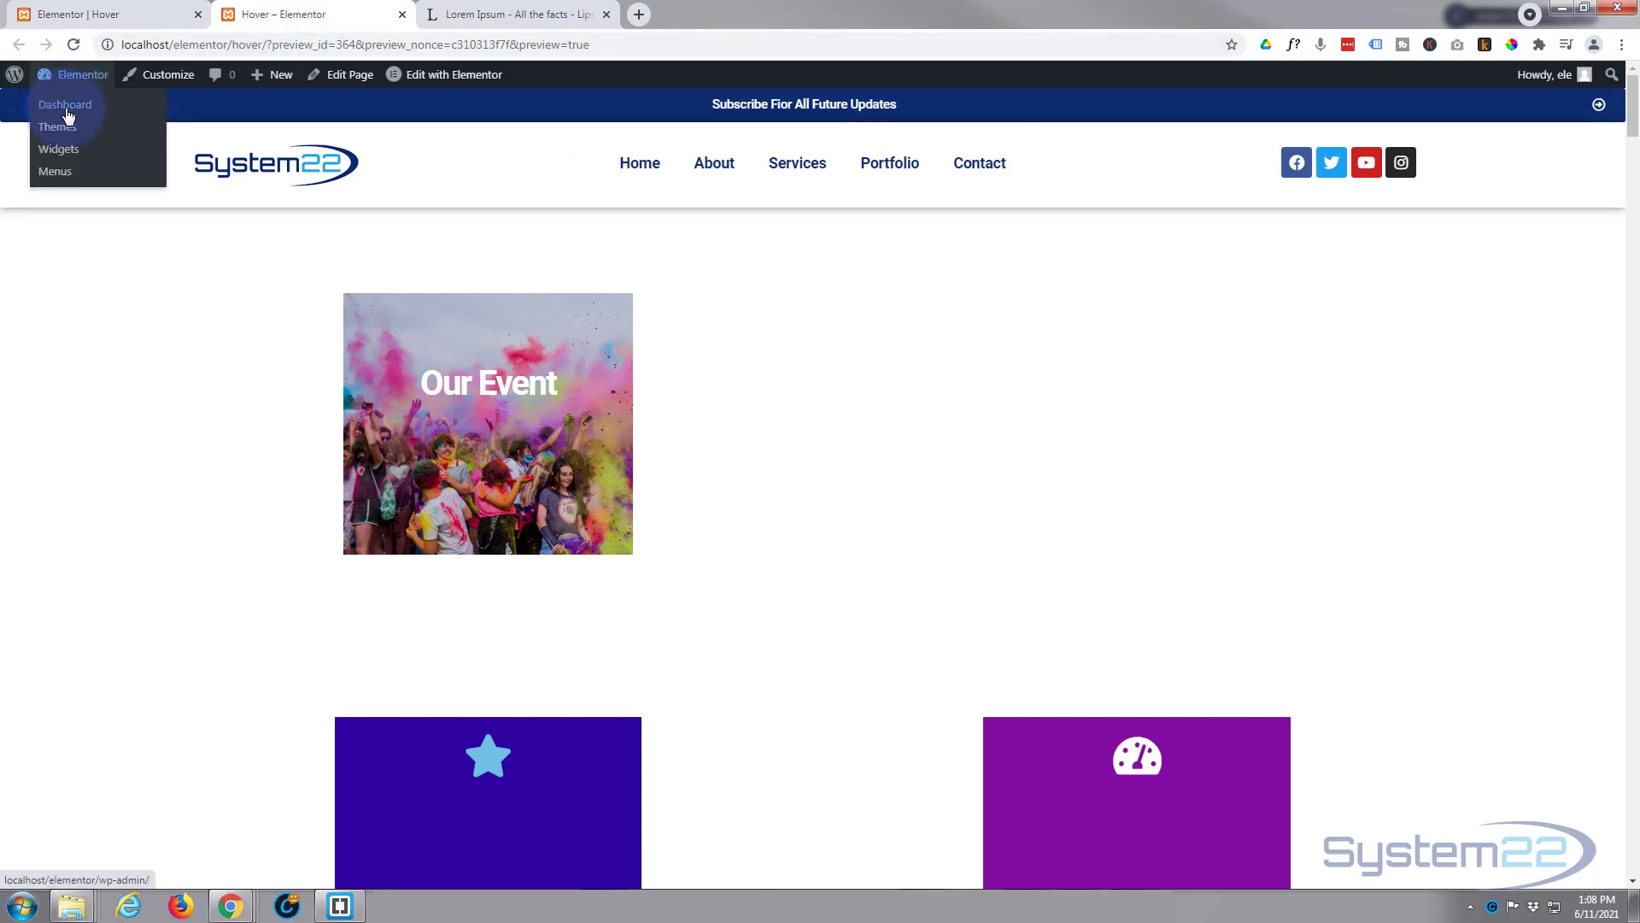
pyautogui.middleClick(56, 113)
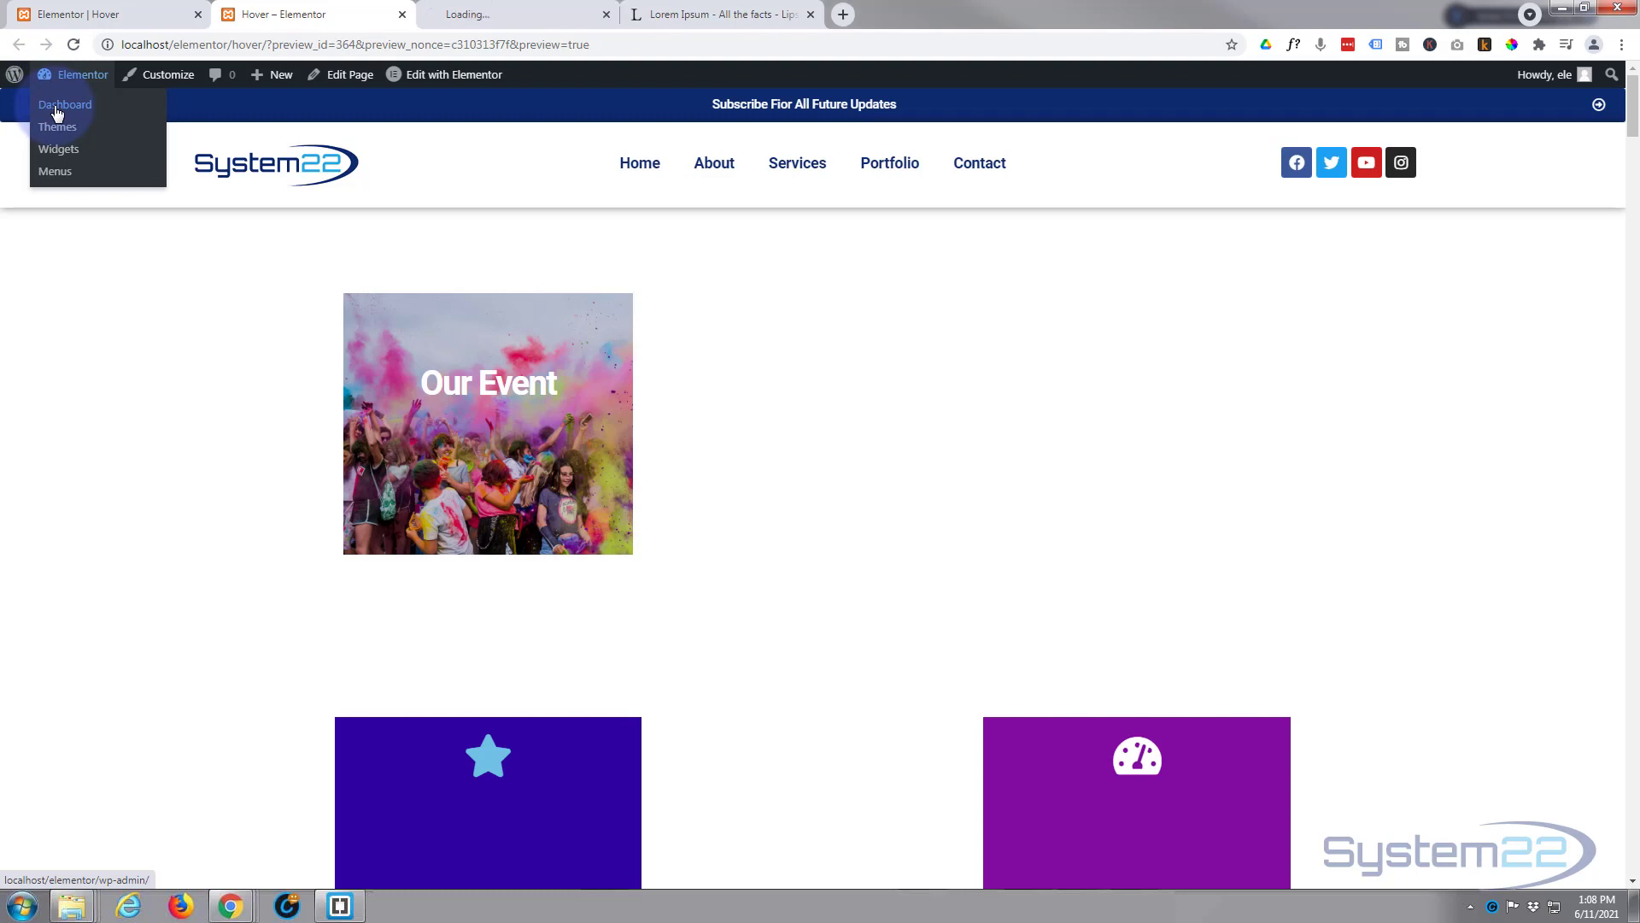
pyautogui.click(479, 10)
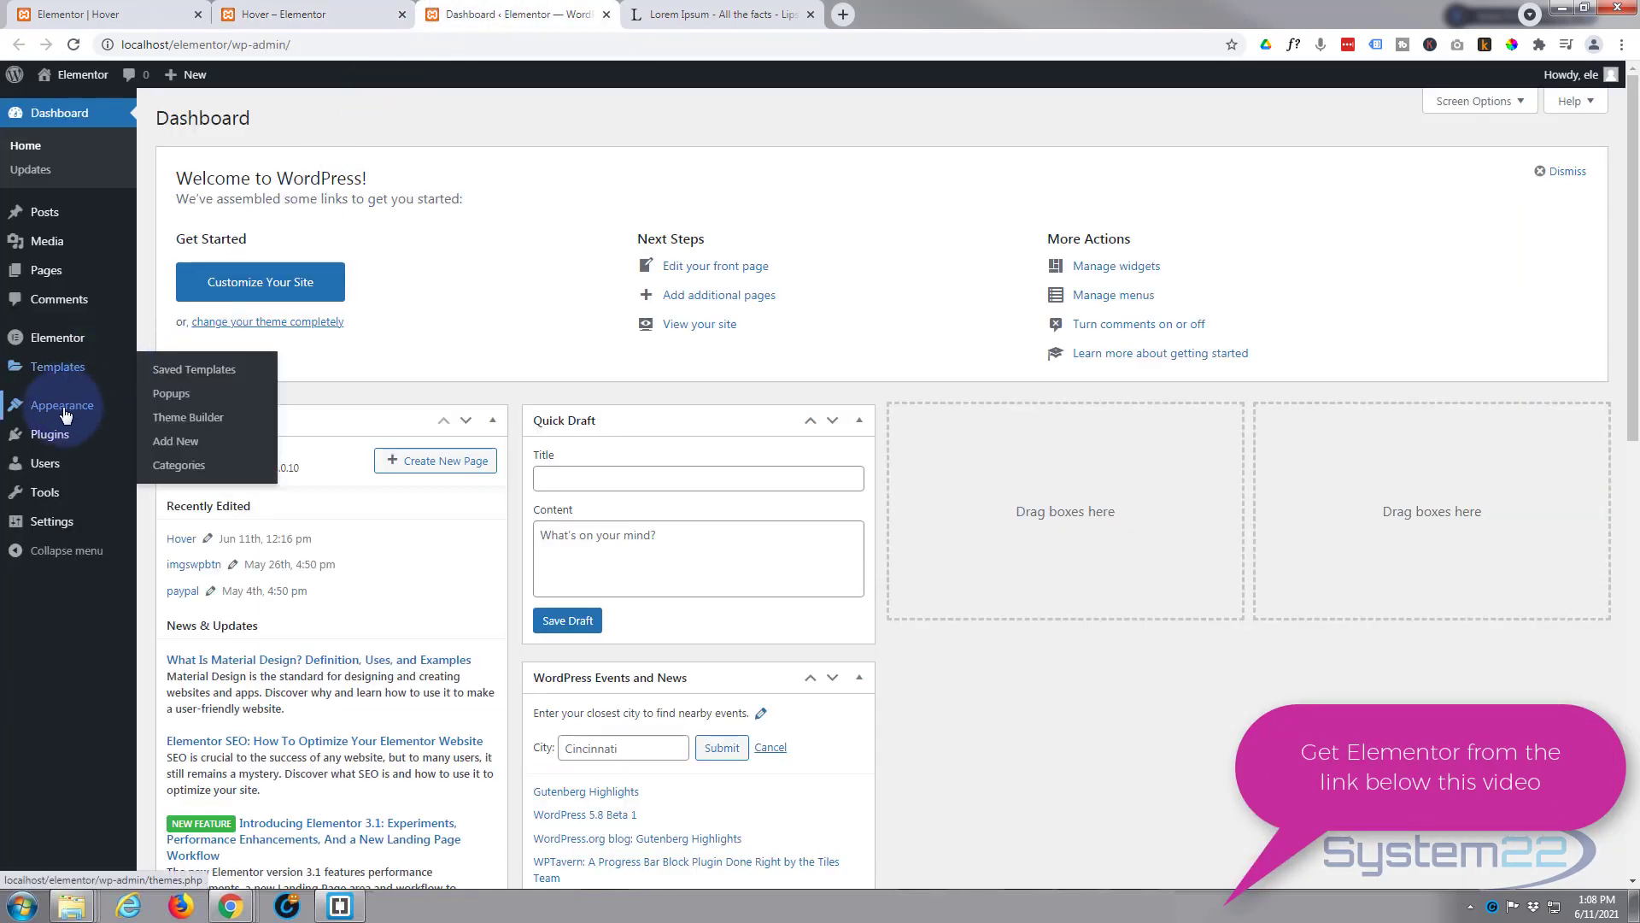
pyautogui.moveTo(64, 408)
pyautogui.click(186, 440)
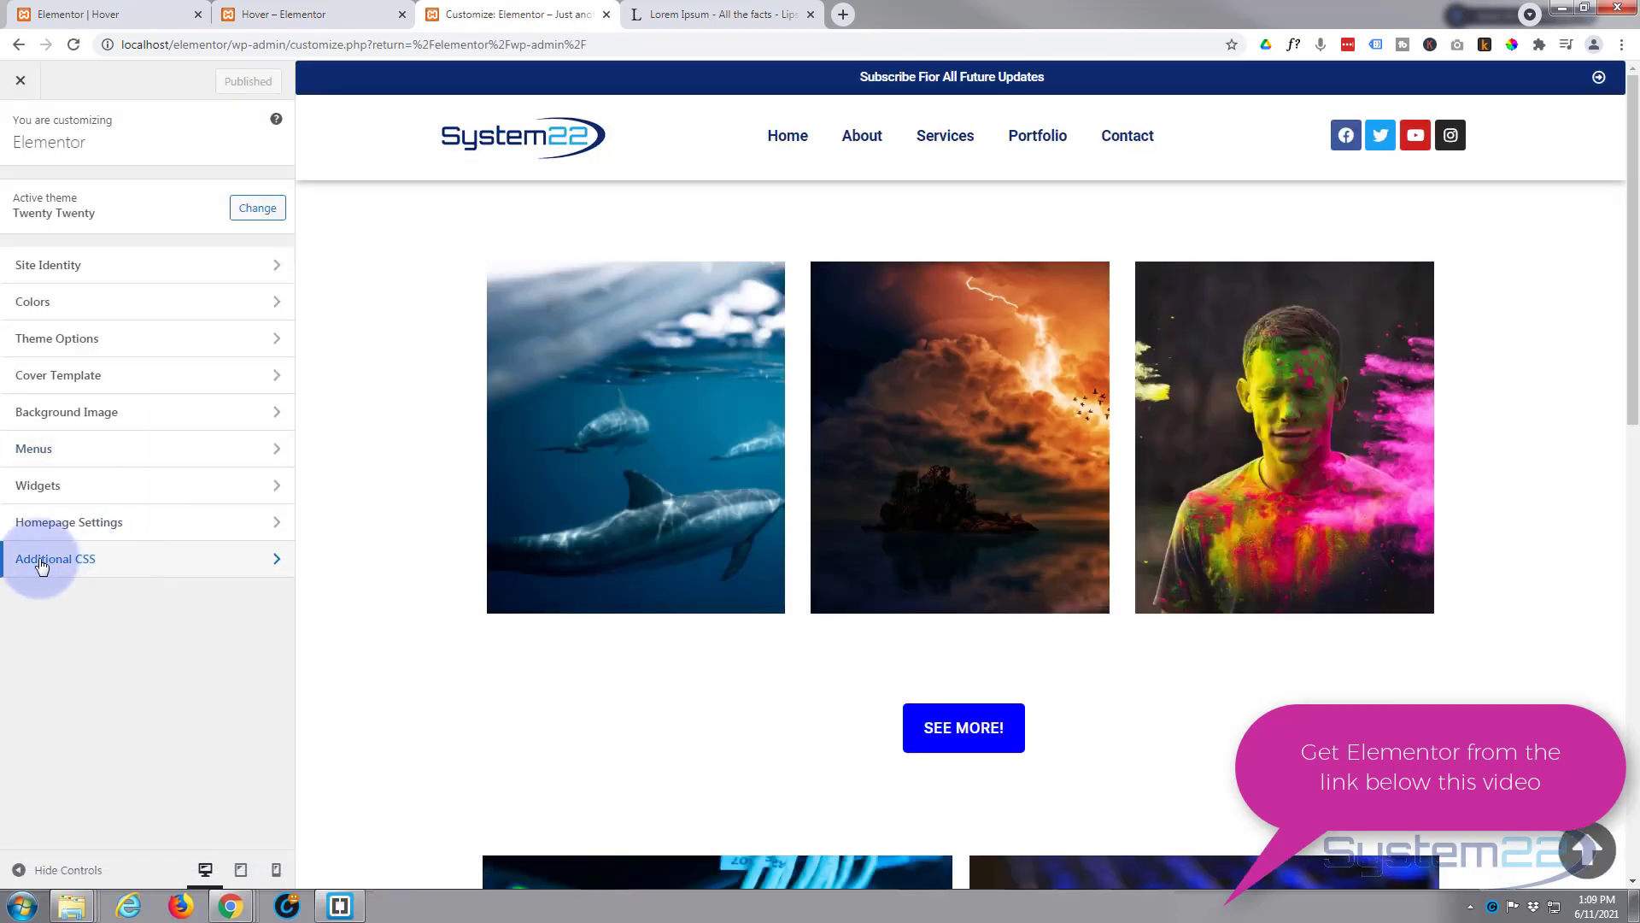
pyautogui.click(136, 564)
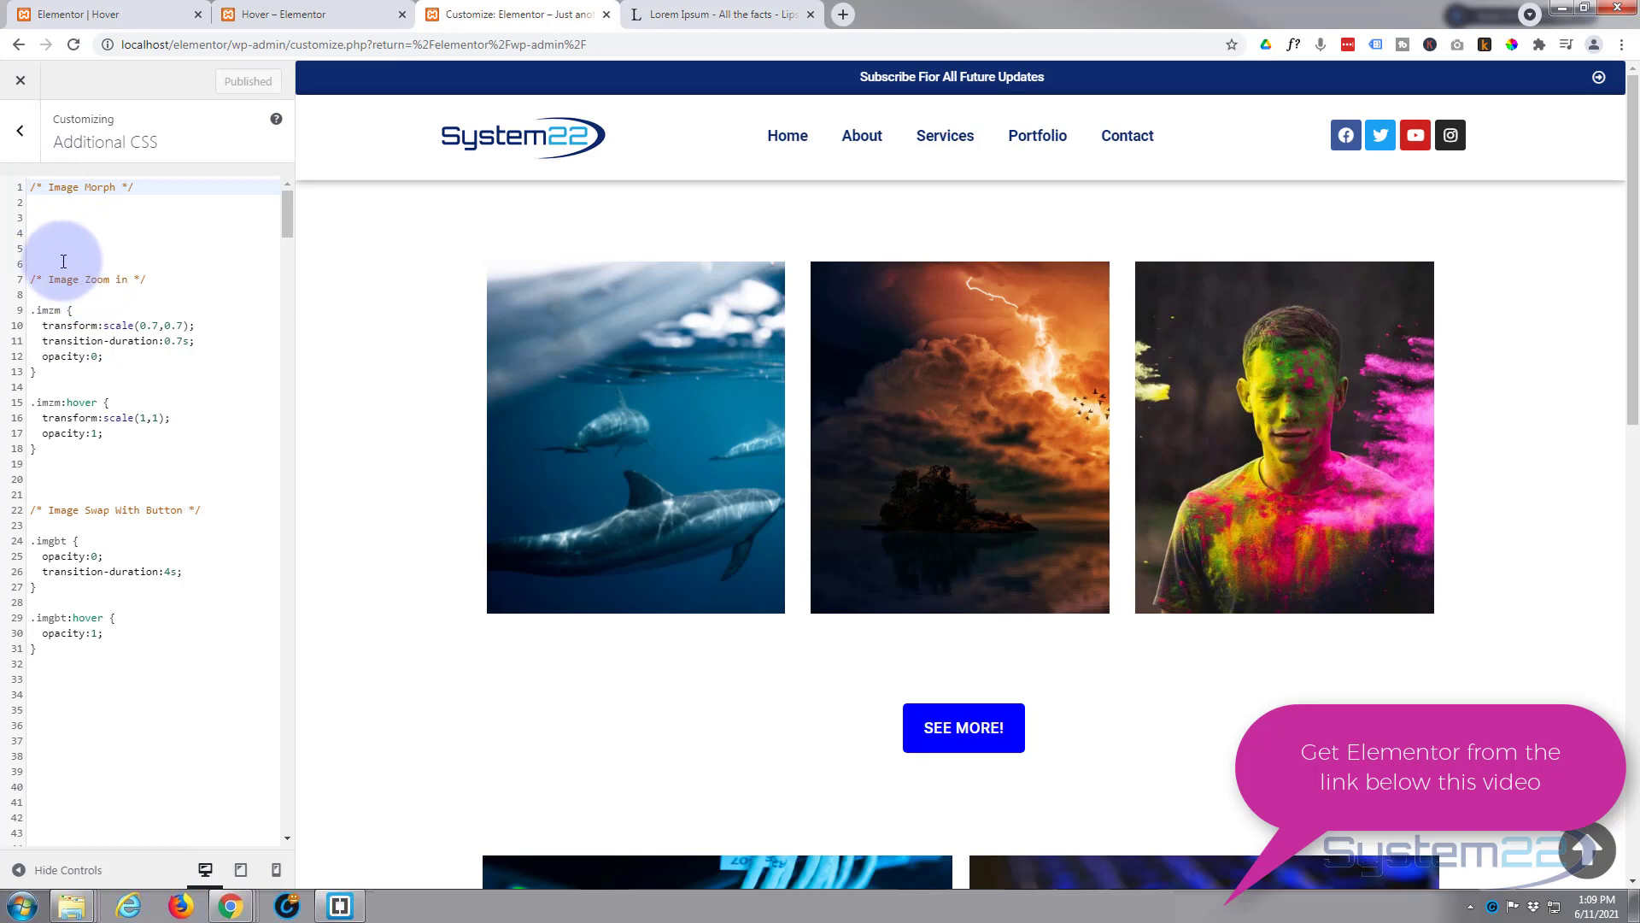
# Step: Return to the Elementor editor for the Hover page and add a Text Editor widget to the empty third column of the first section
pyautogui.click(126, 17)
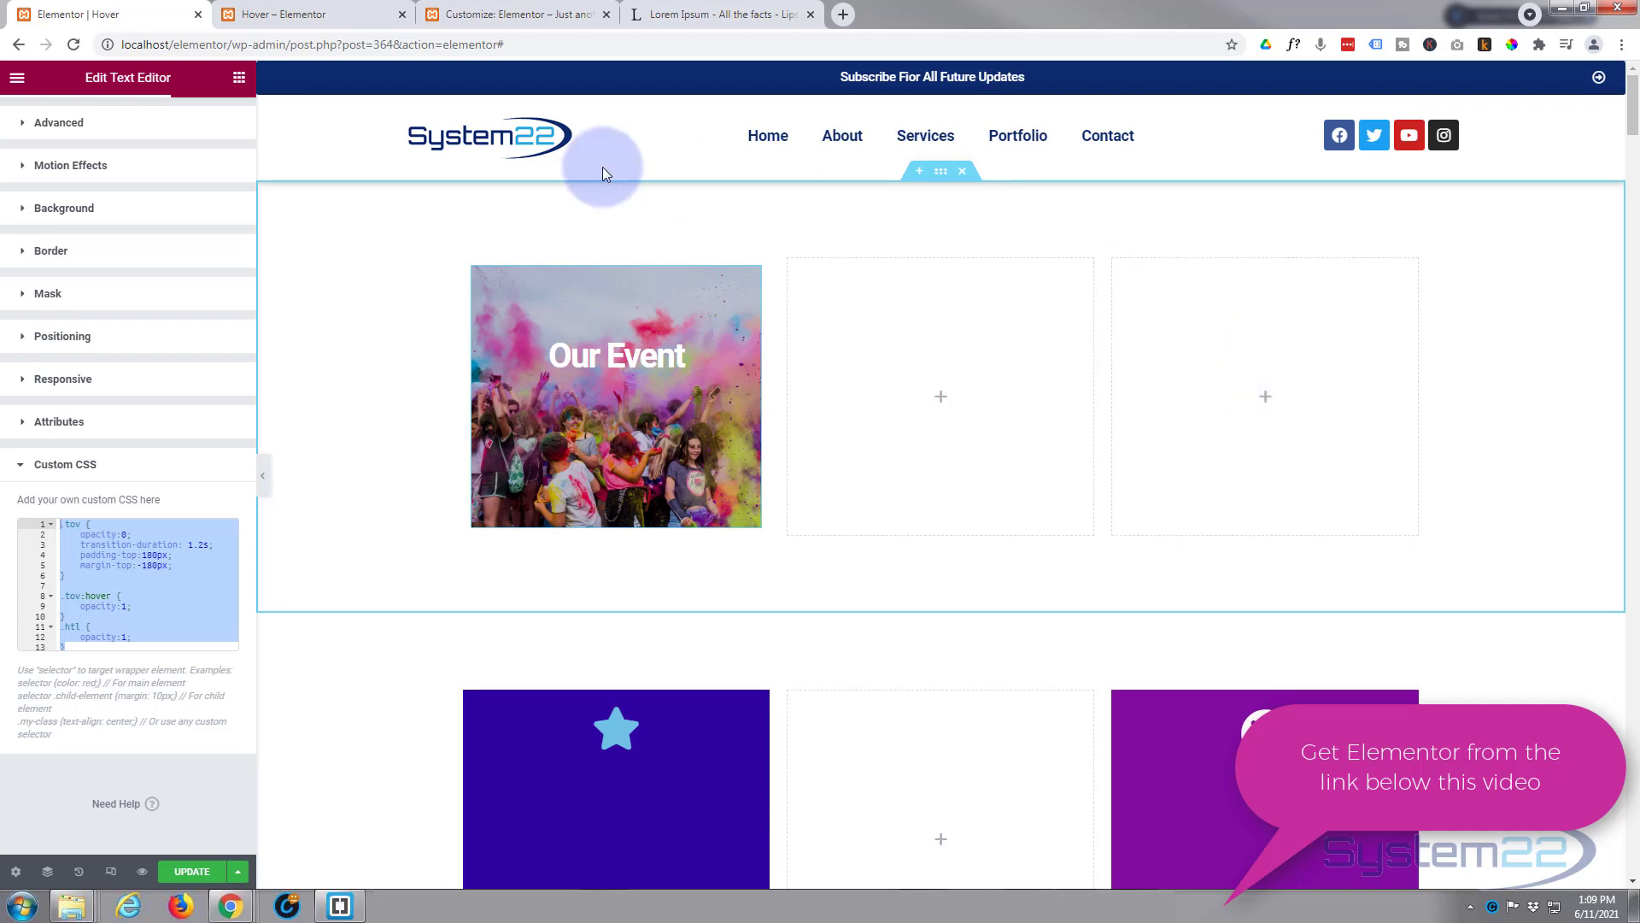
pyautogui.click(240, 79)
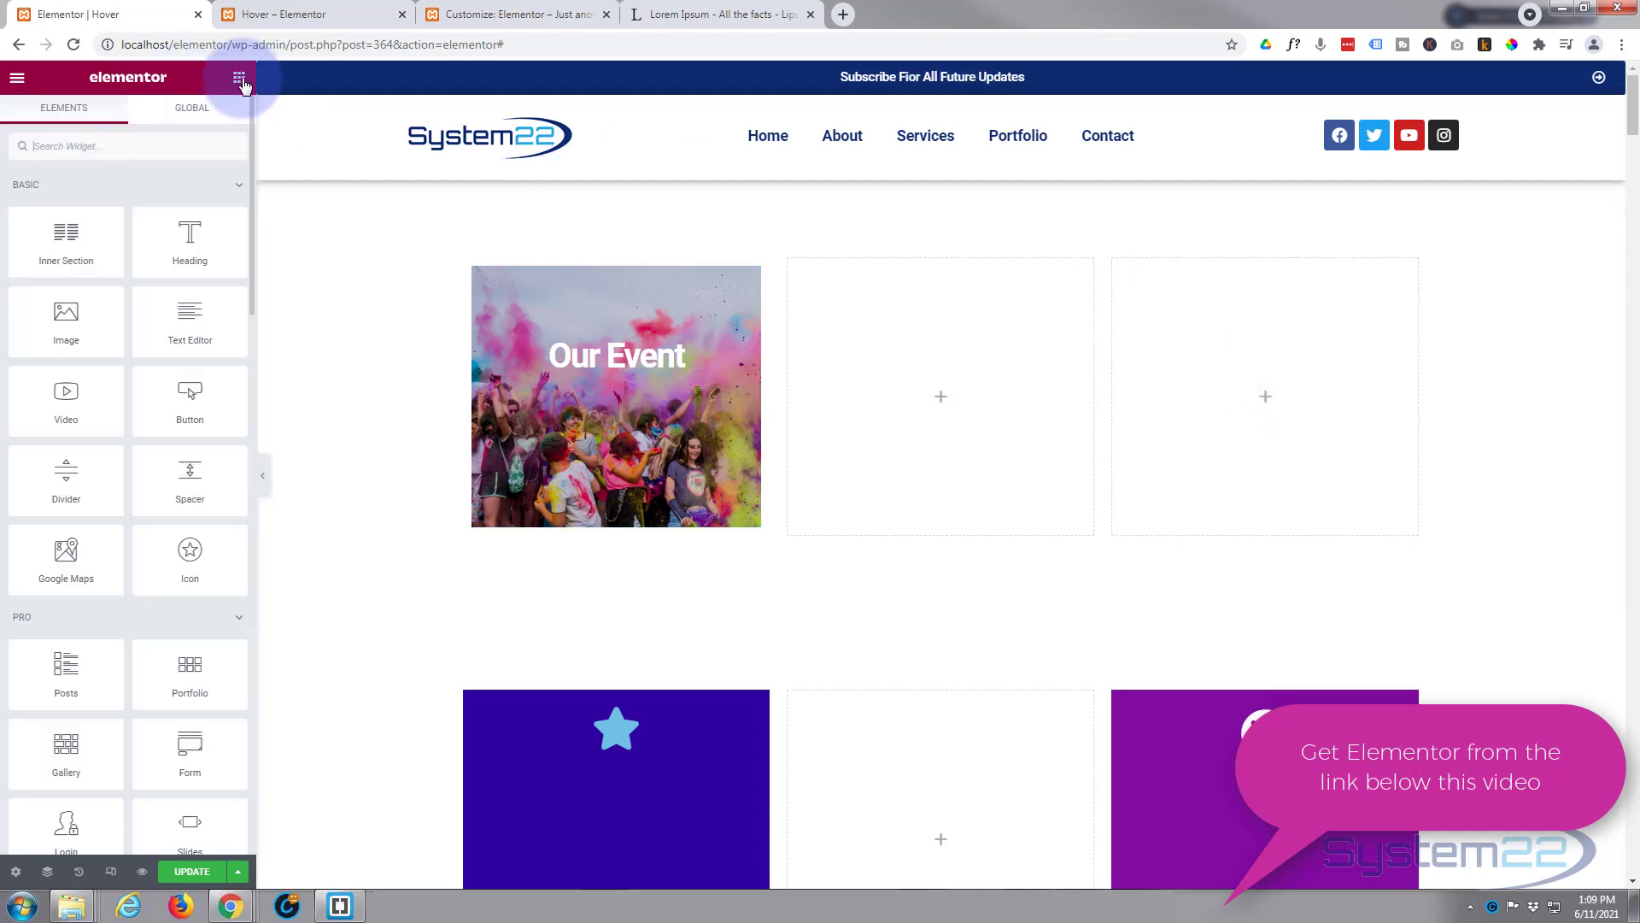
pyautogui.moveTo(173, 319); pyautogui.dragTo(1265, 375)
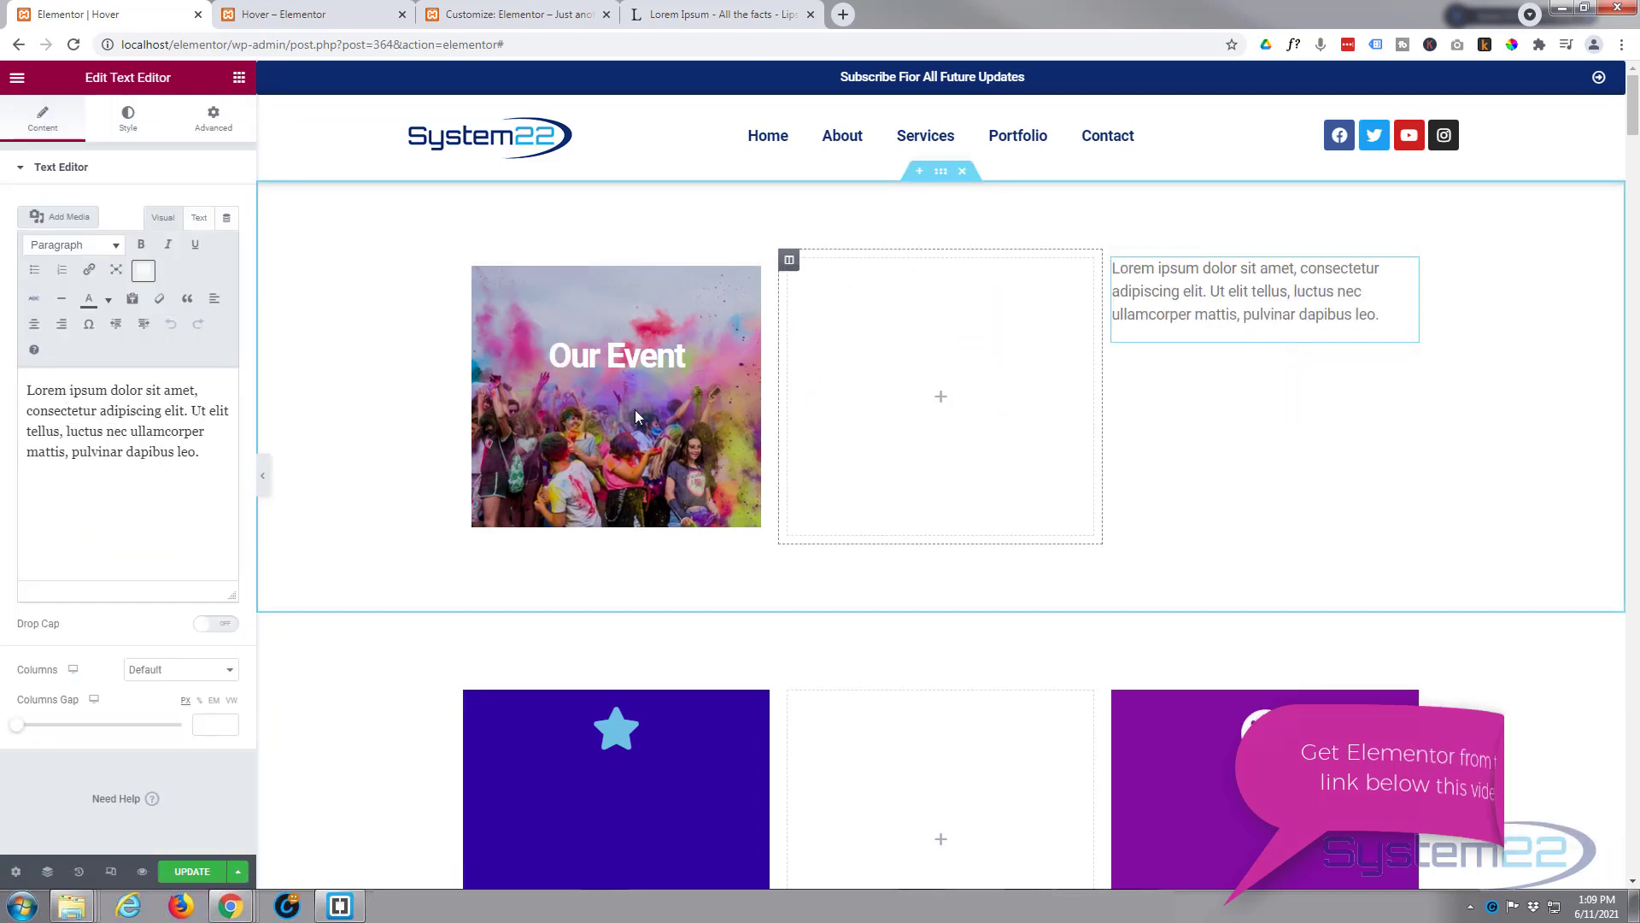
# Step: Replace the new text widget's placeholder text with "Crazy" and format it as Heading 3
pyautogui.moveTo(209, 451); pyautogui.dragTo(19, 383)
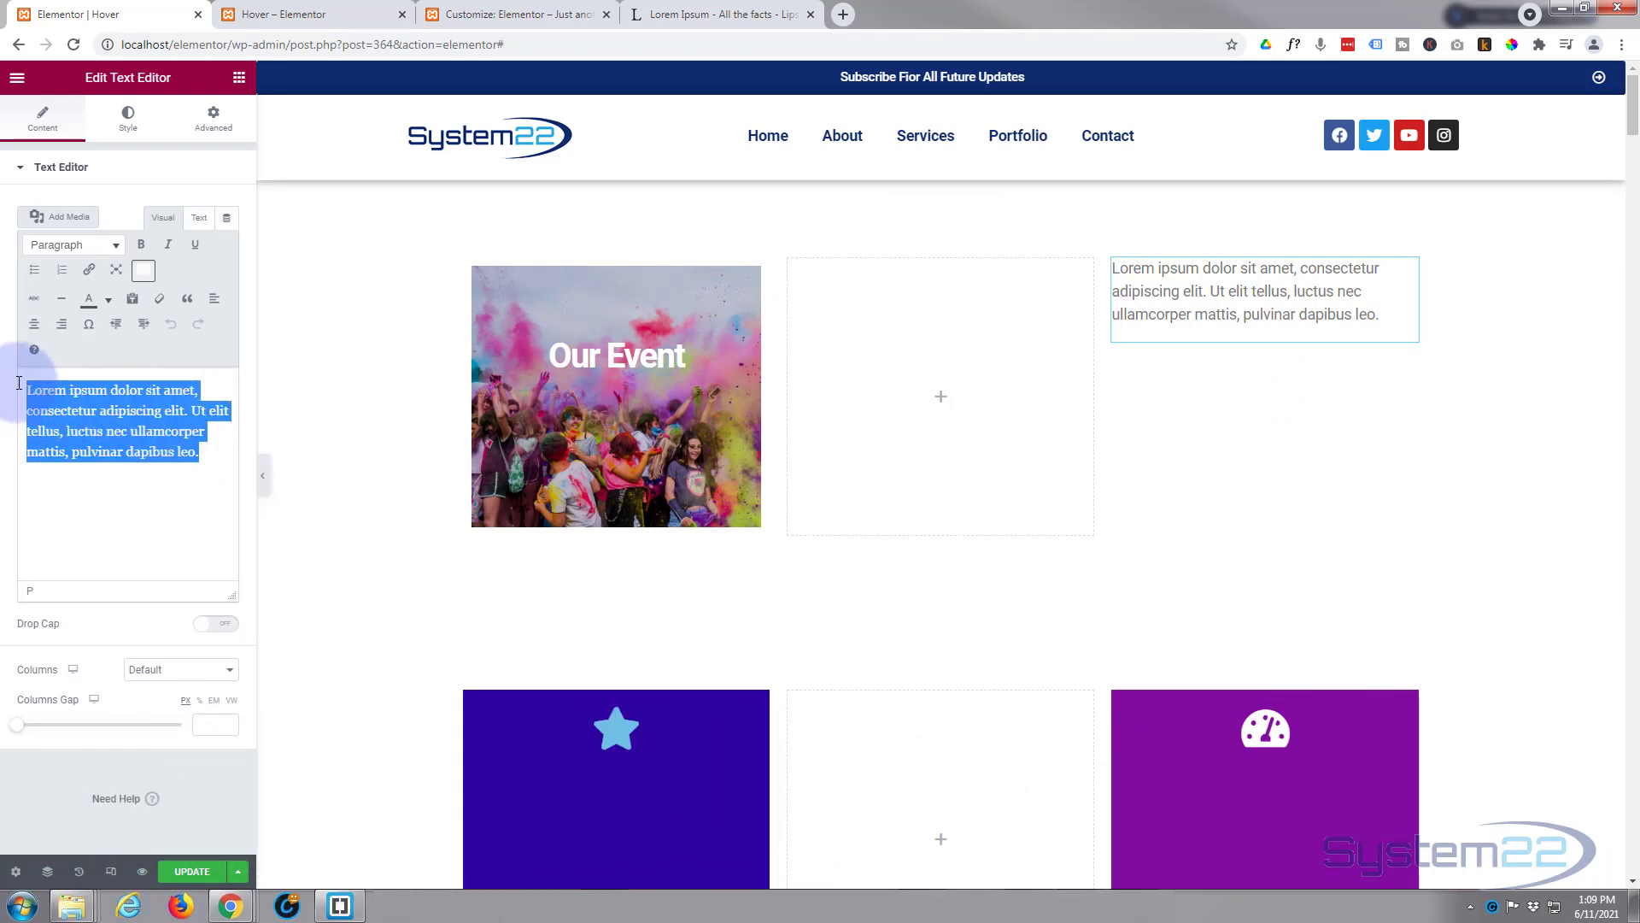
pyautogui.write('Craz')
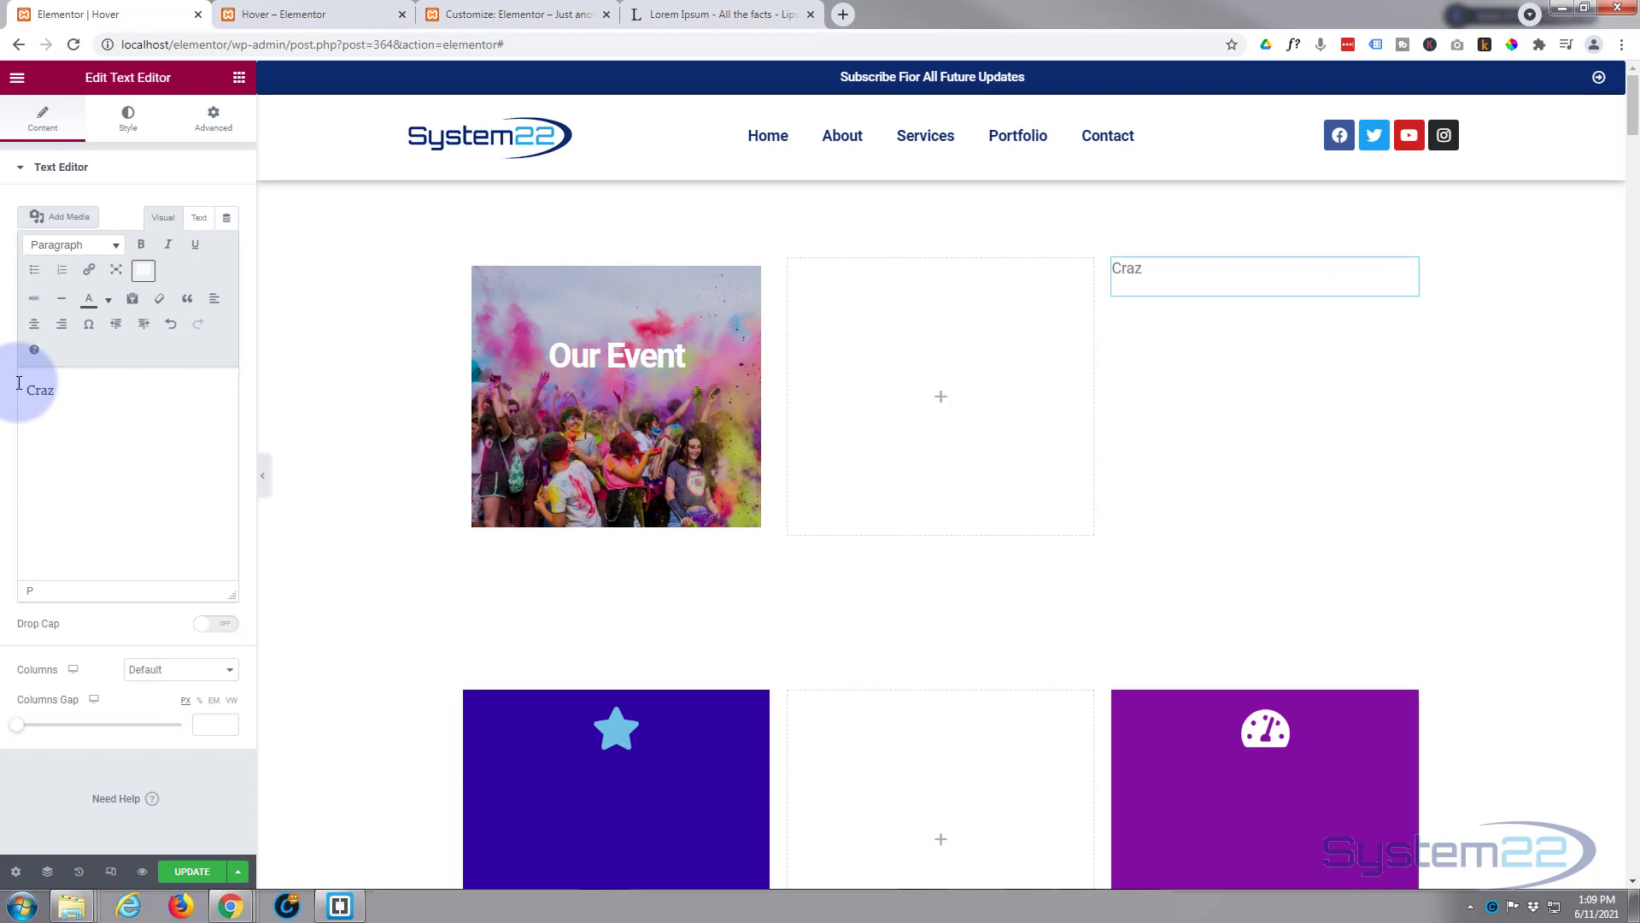
pyautogui.write('y')
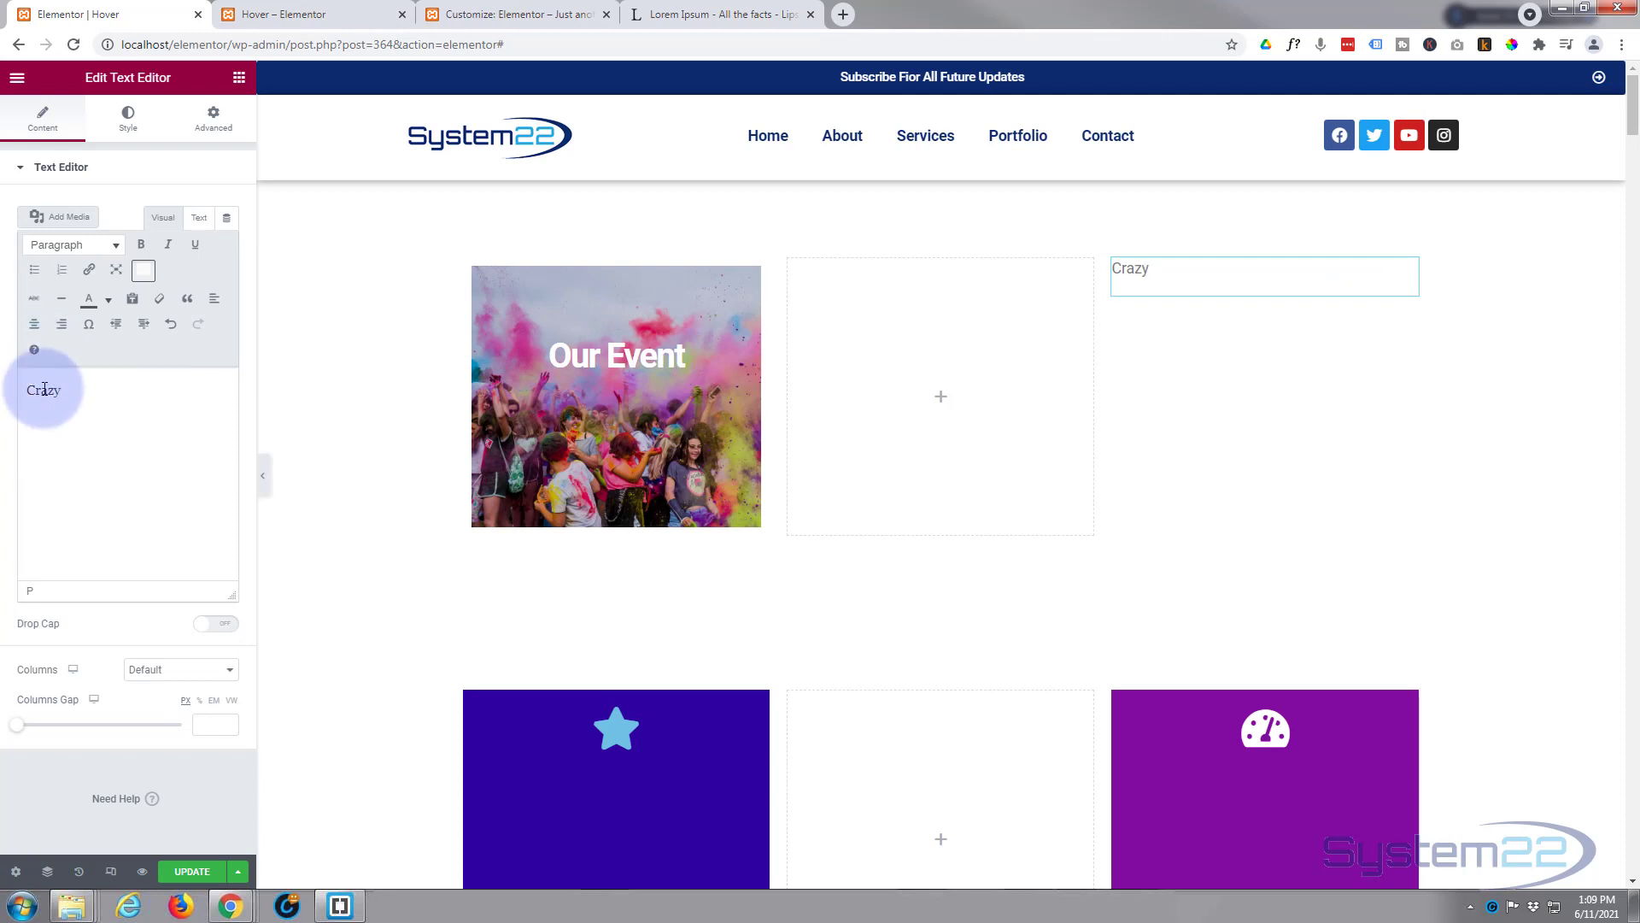
pyautogui.doubleClick(44, 390)
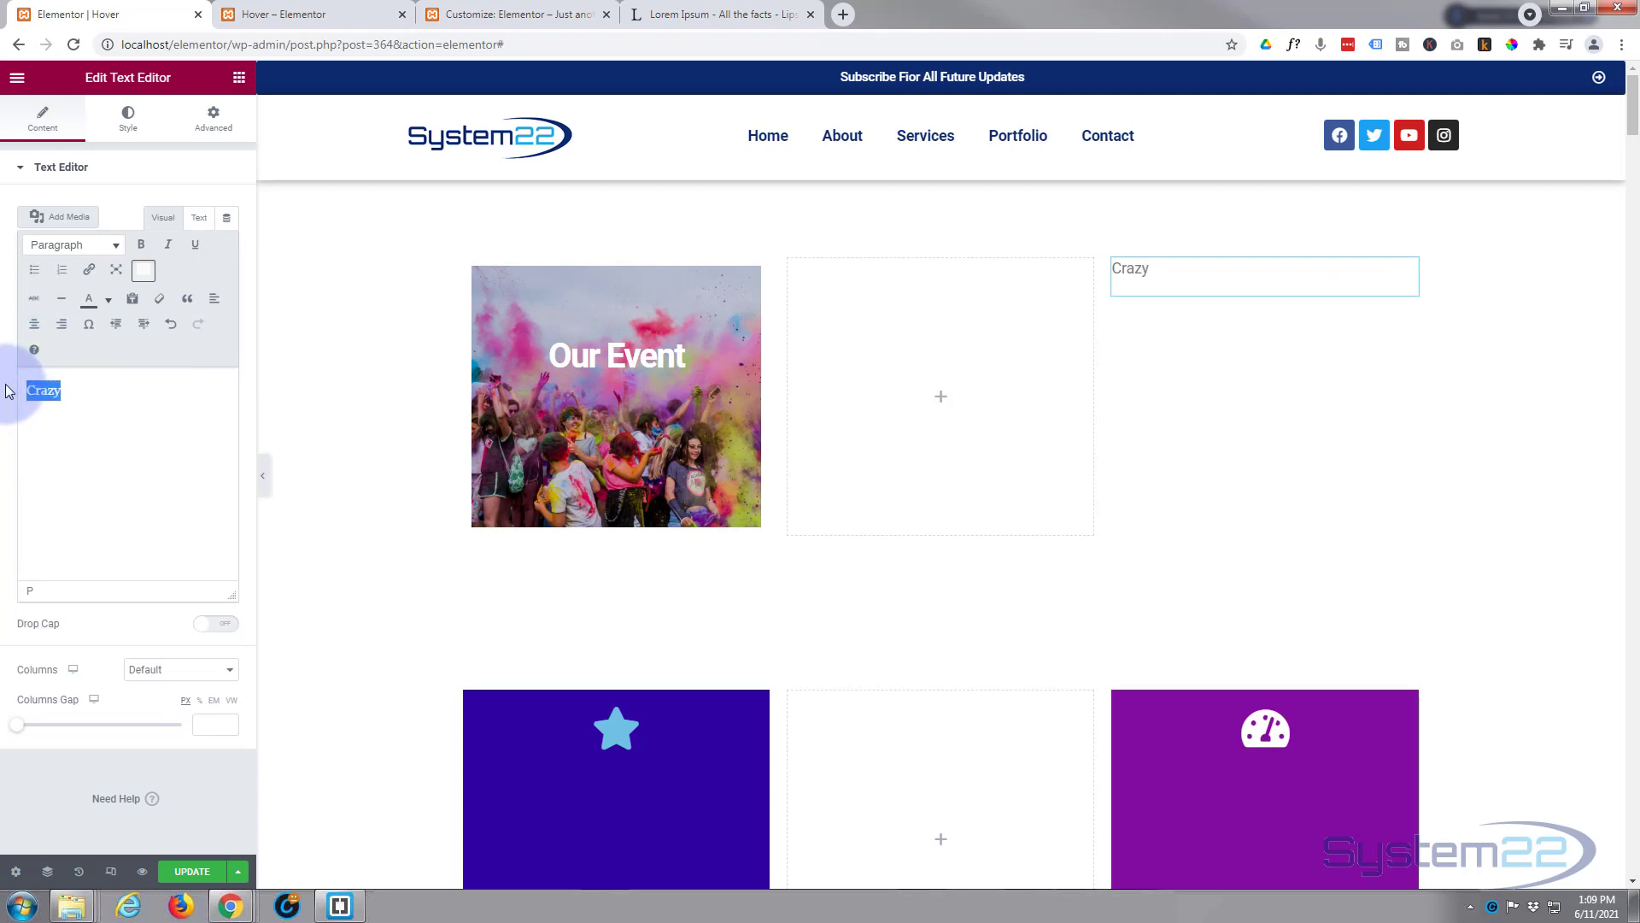
pyautogui.click(70, 254)
pyautogui.click(95, 368)
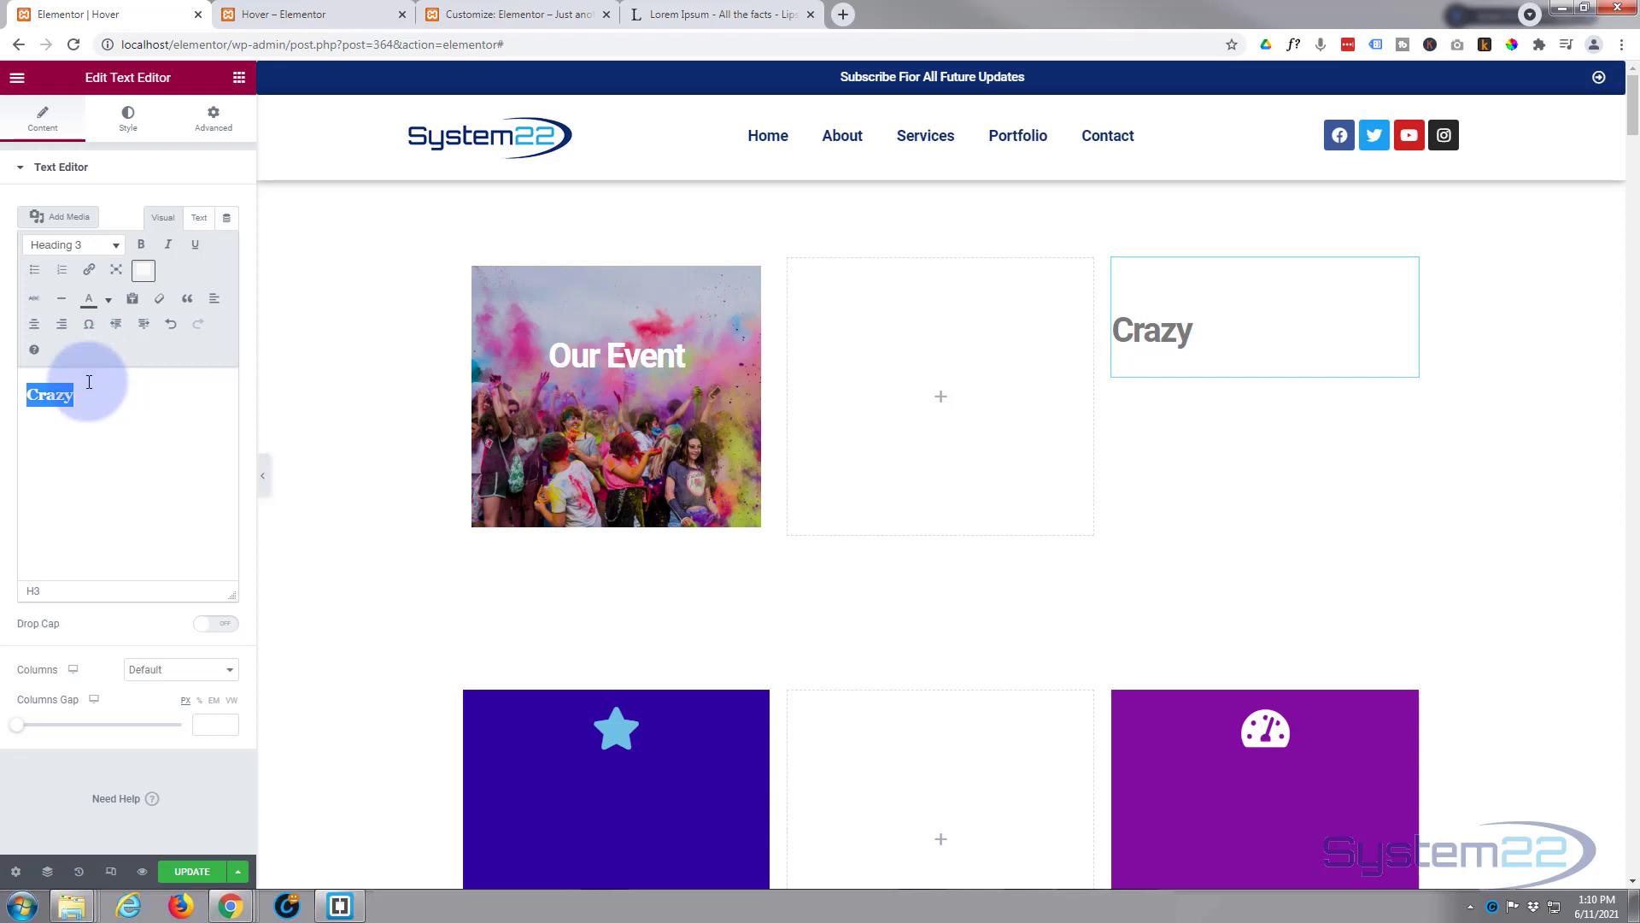
# Step: Start a new paragraph beneath the "Crazy" heading and fill it with the highlighted first two sentences copied from the Lorem Ipsum page
pyautogui.click(88, 387)
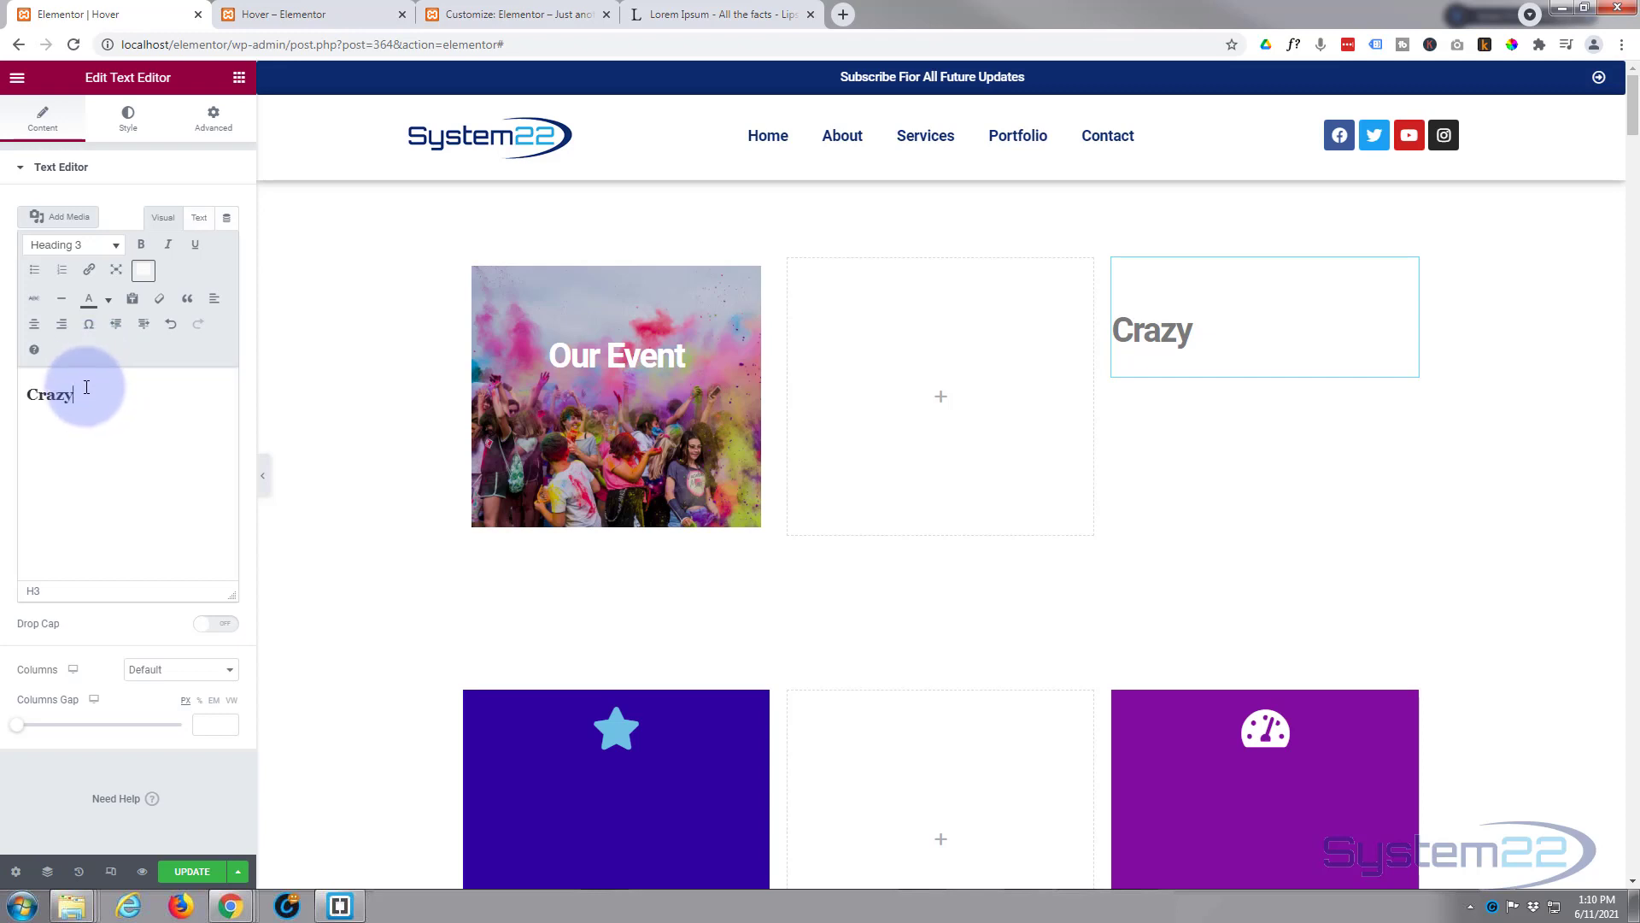
pyautogui.press('Return')
pyautogui.click(1157, 325)
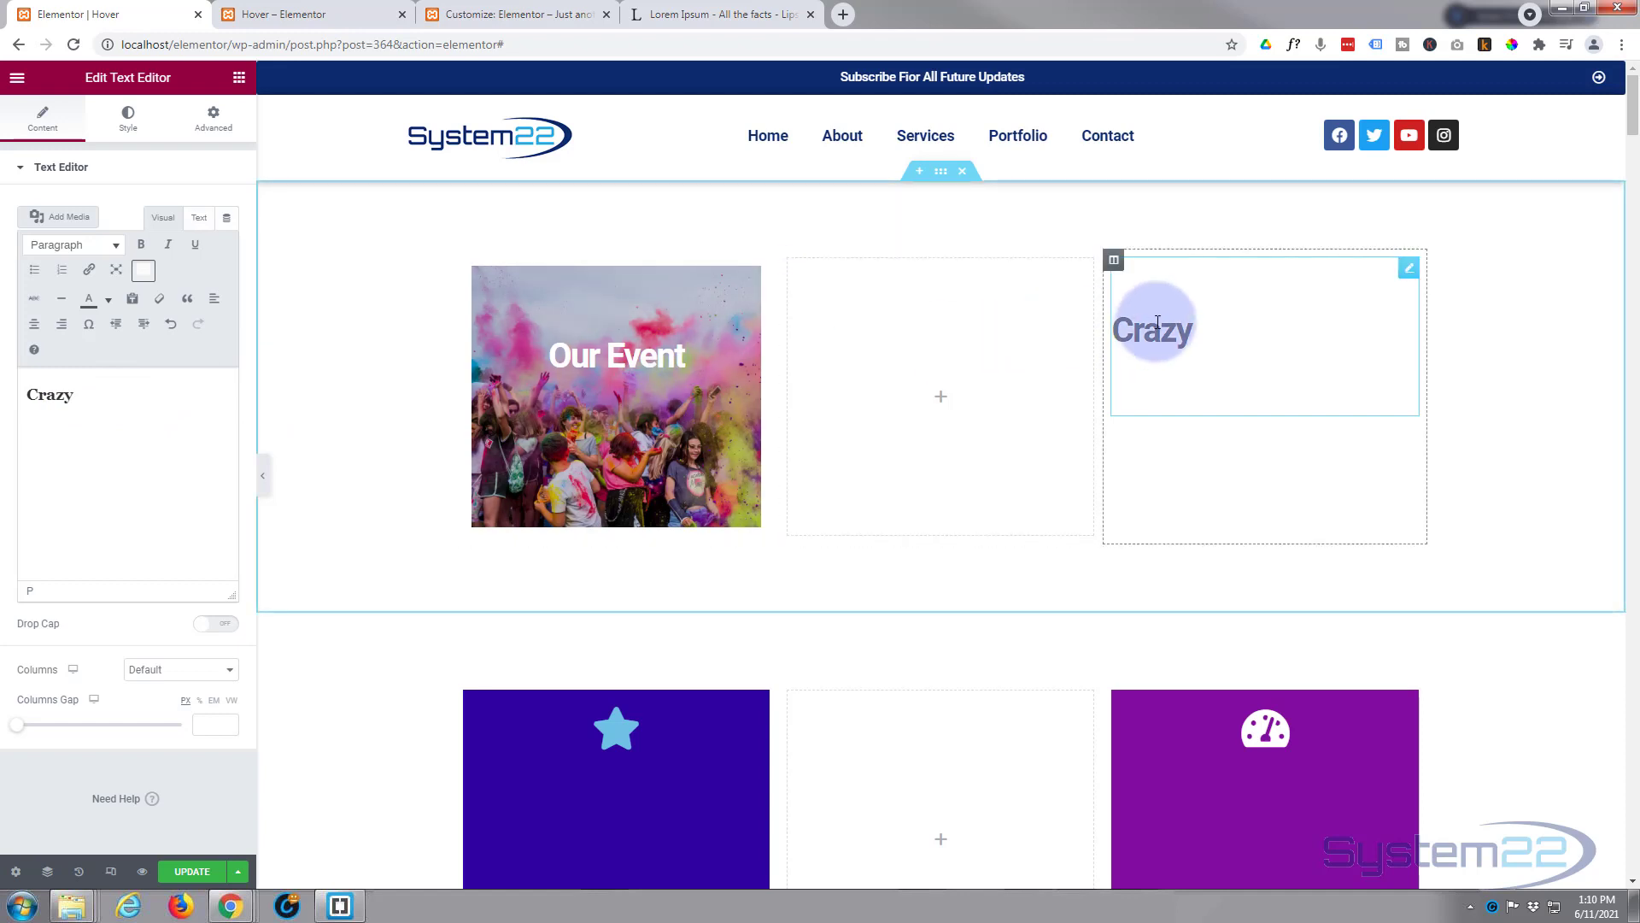
pyautogui.moveTo(596, 359)
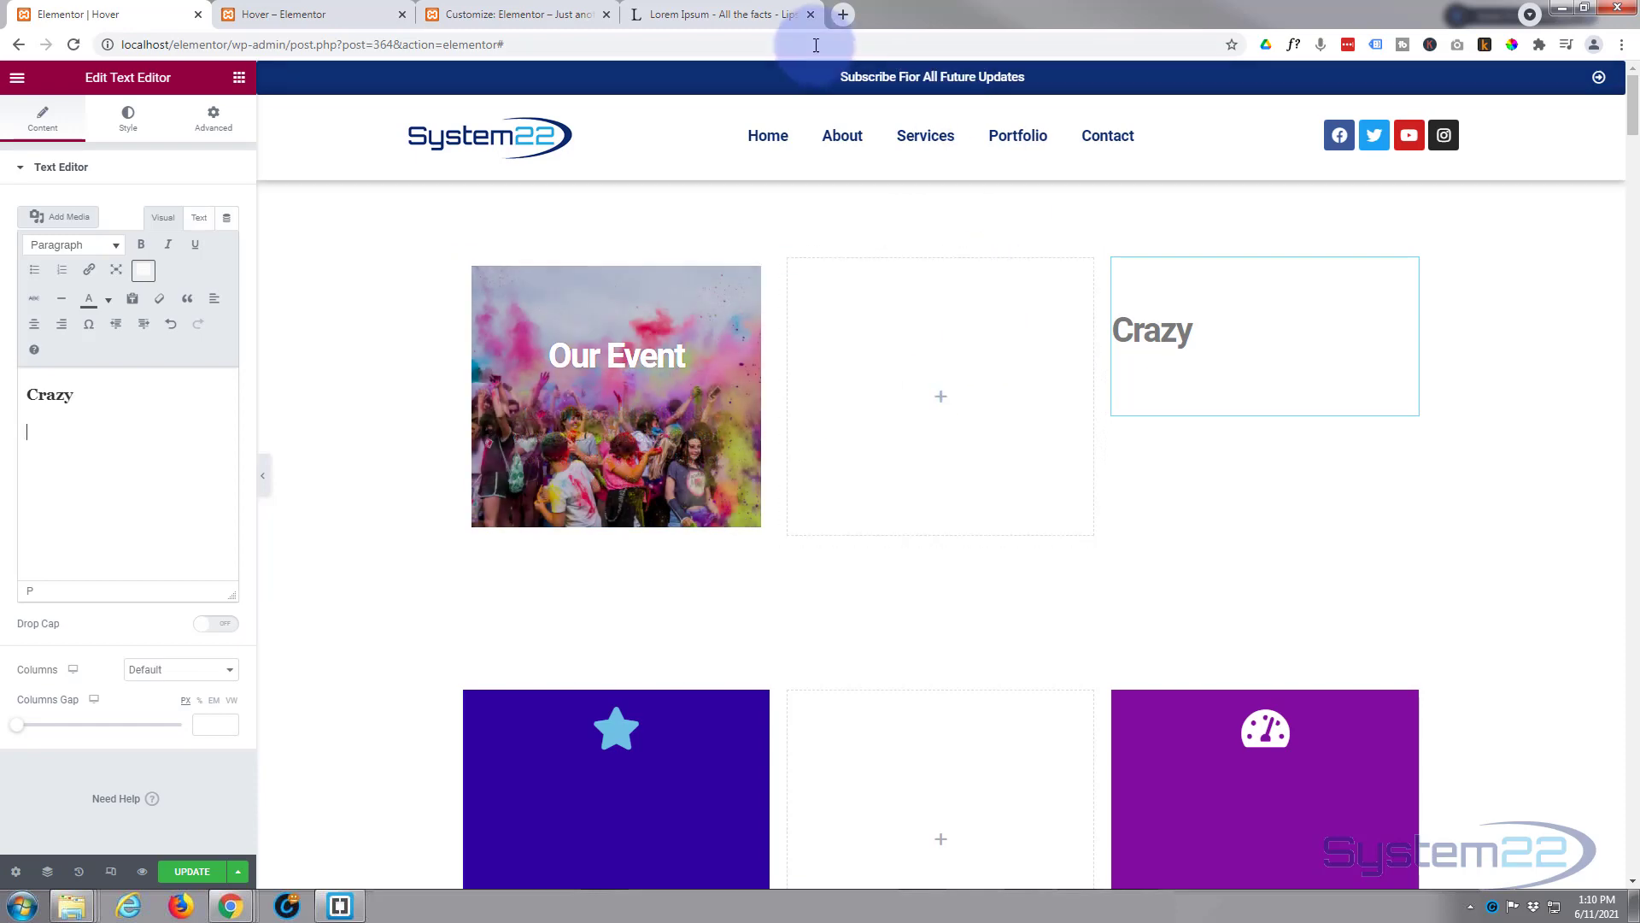
pyautogui.click(703, 17)
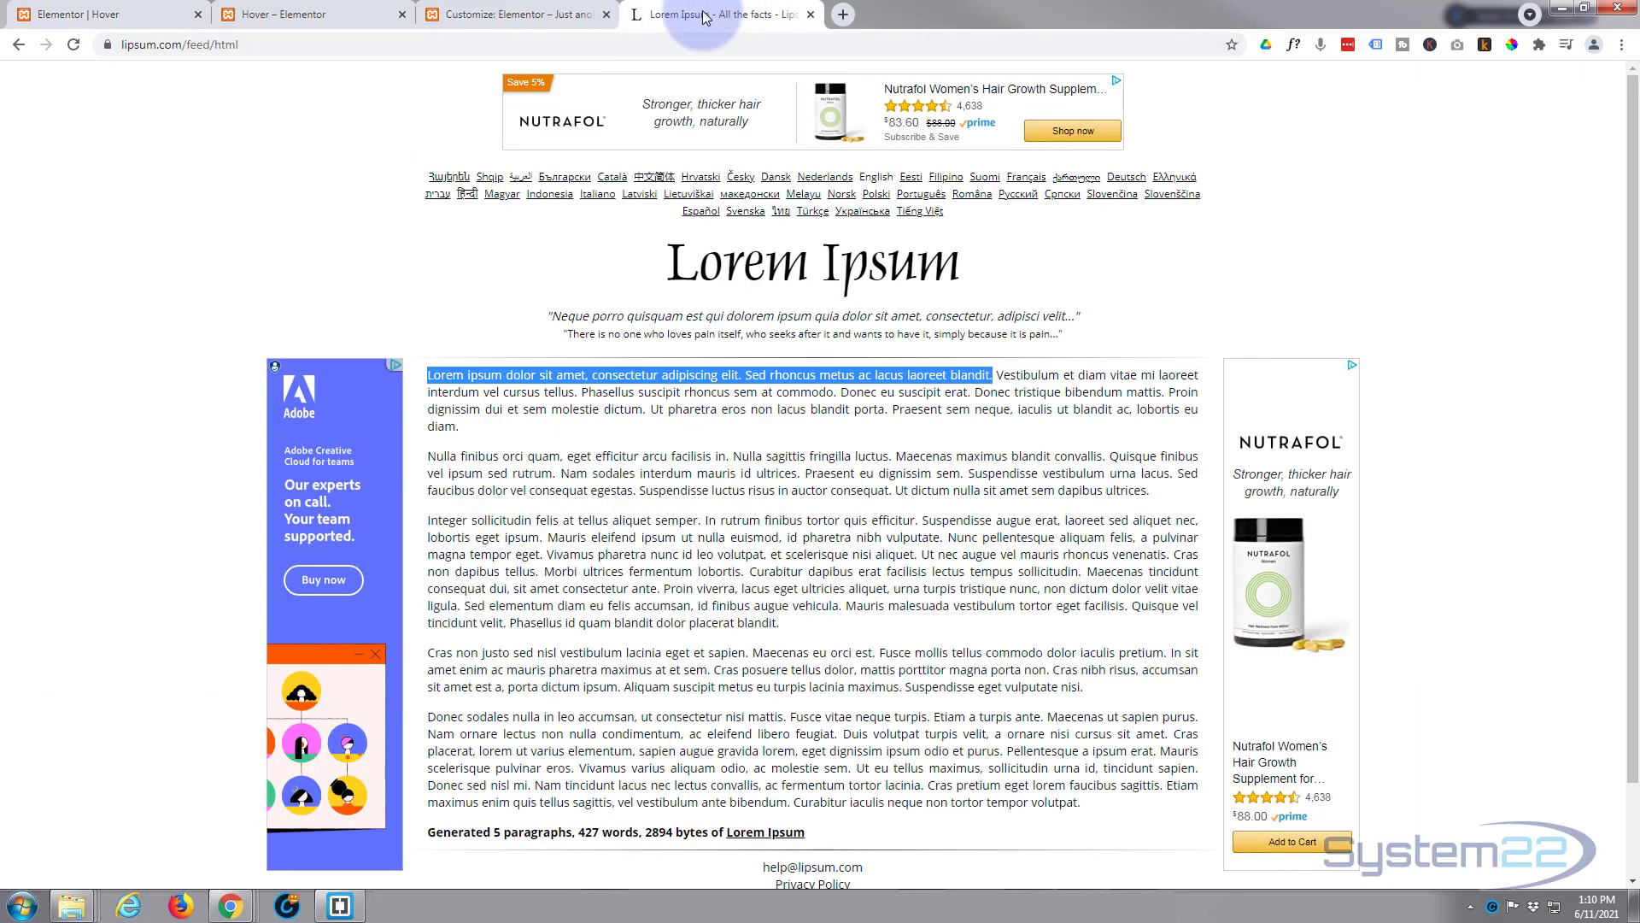
pyautogui.rightClick(530, 374)
pyautogui.click(570, 389)
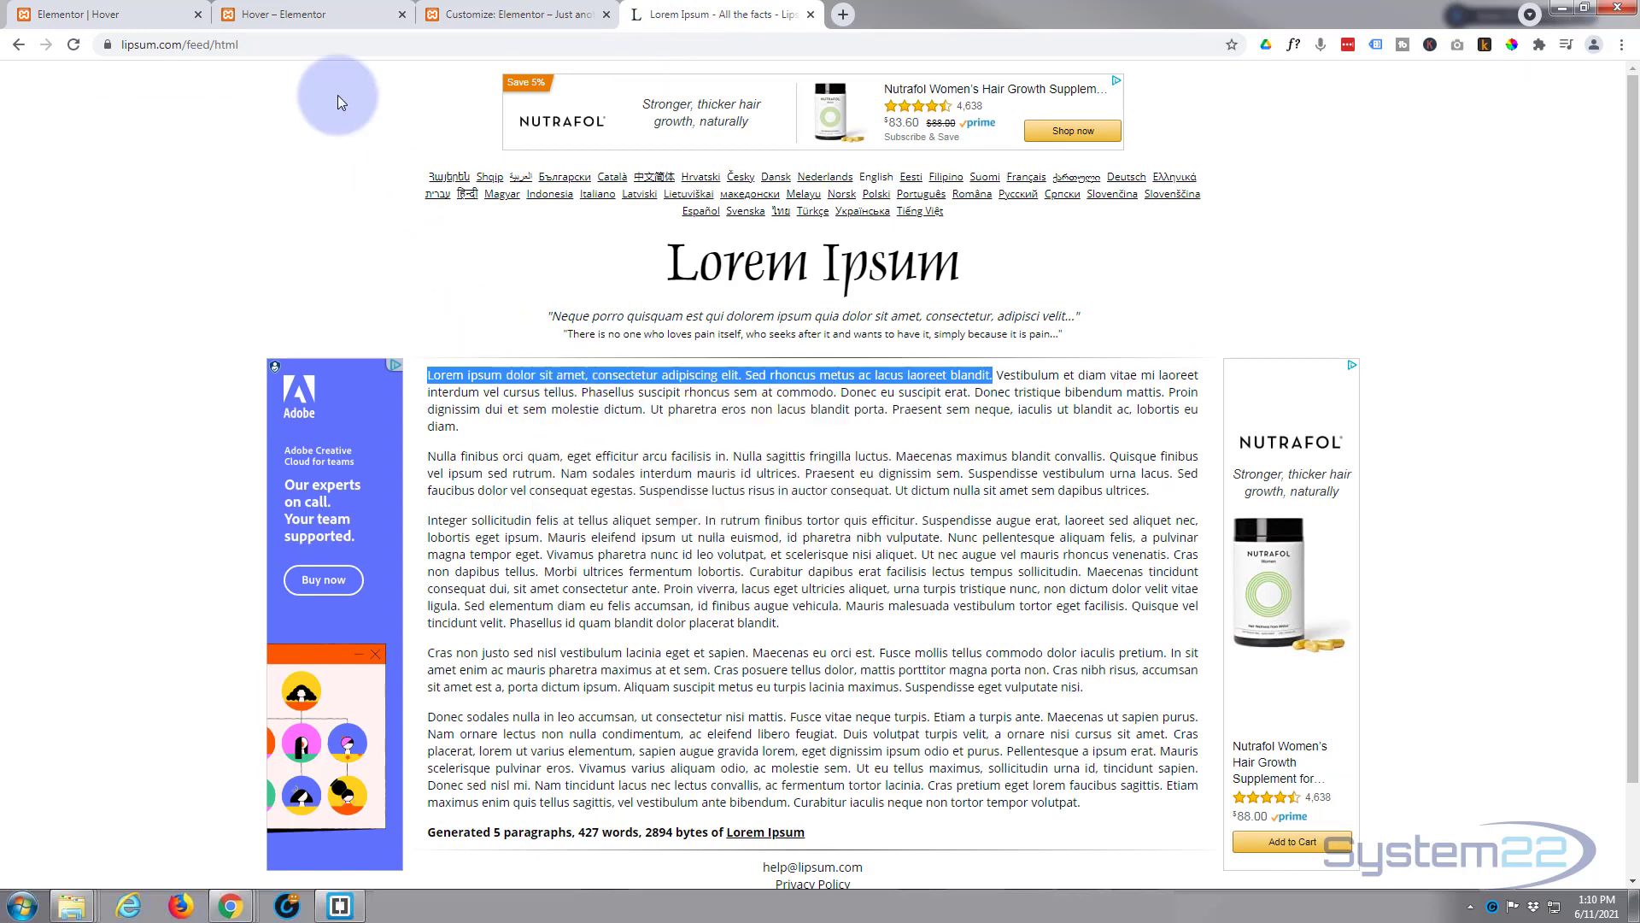
pyautogui.click(132, 17)
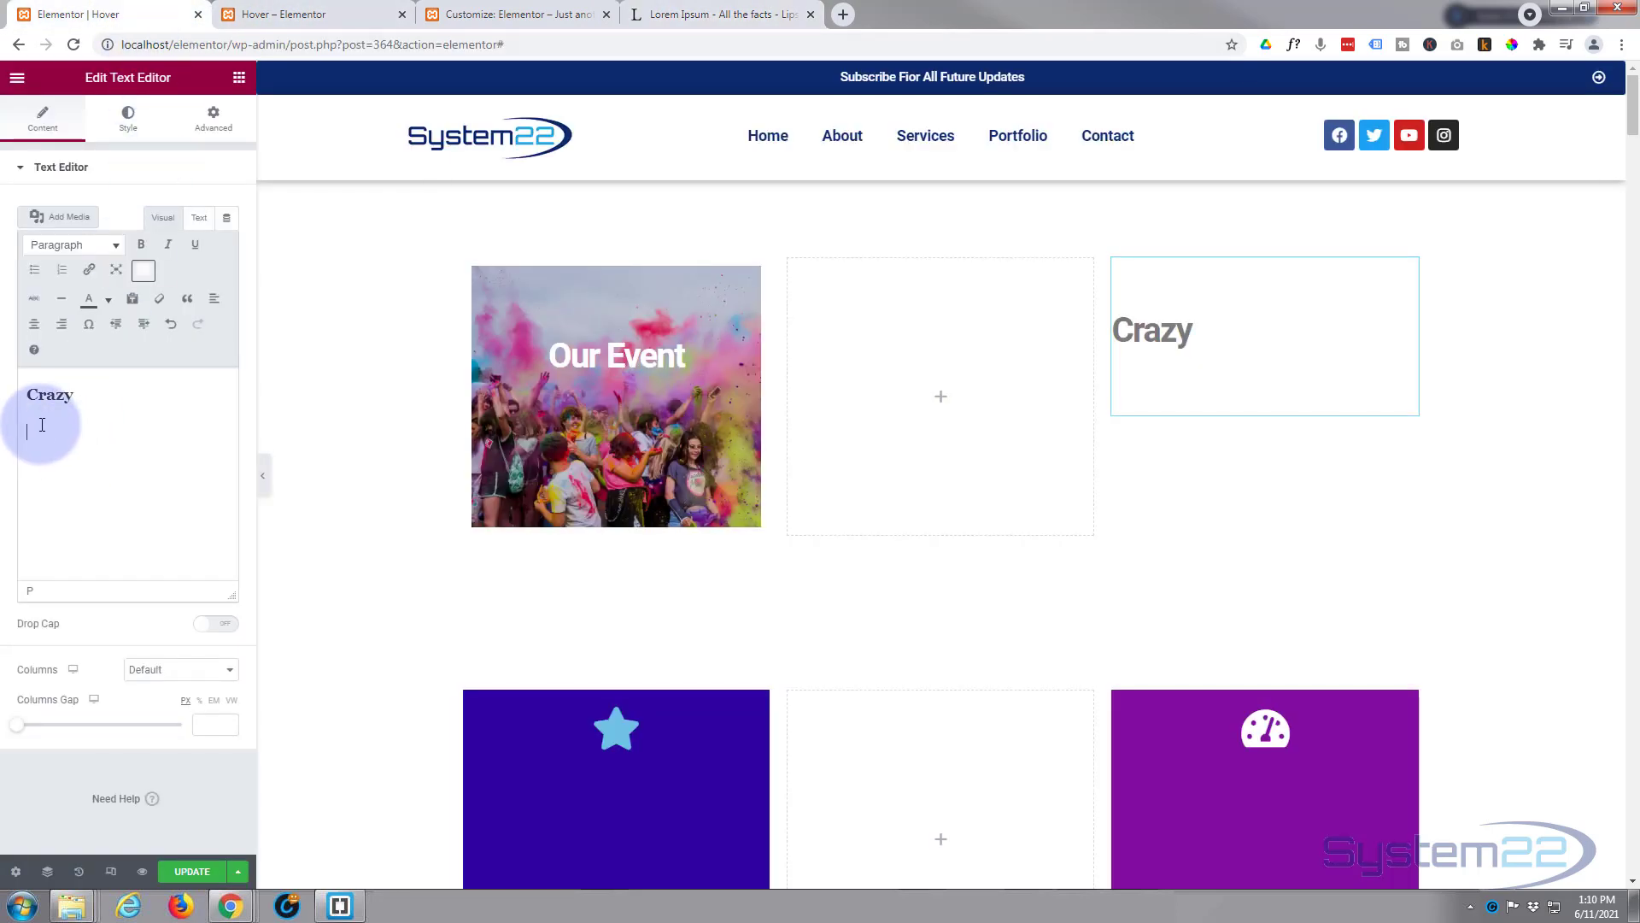
pyautogui.hotkey('ctrl', 'v')
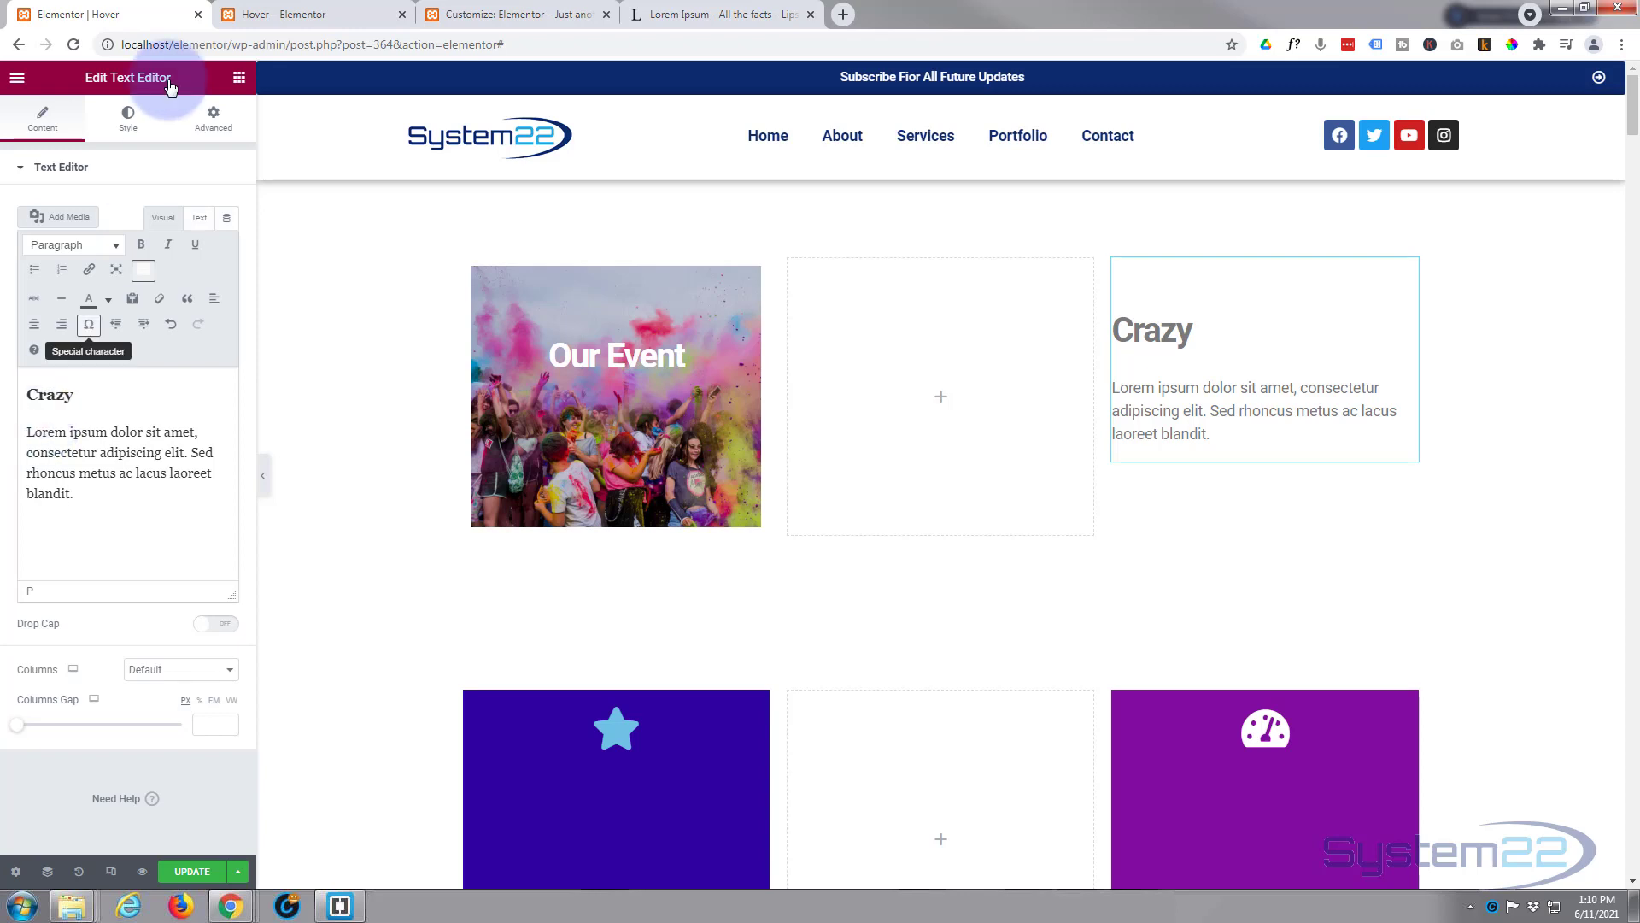
# Step: Center the text of the "Crazy" text widget
pyautogui.click(127, 120)
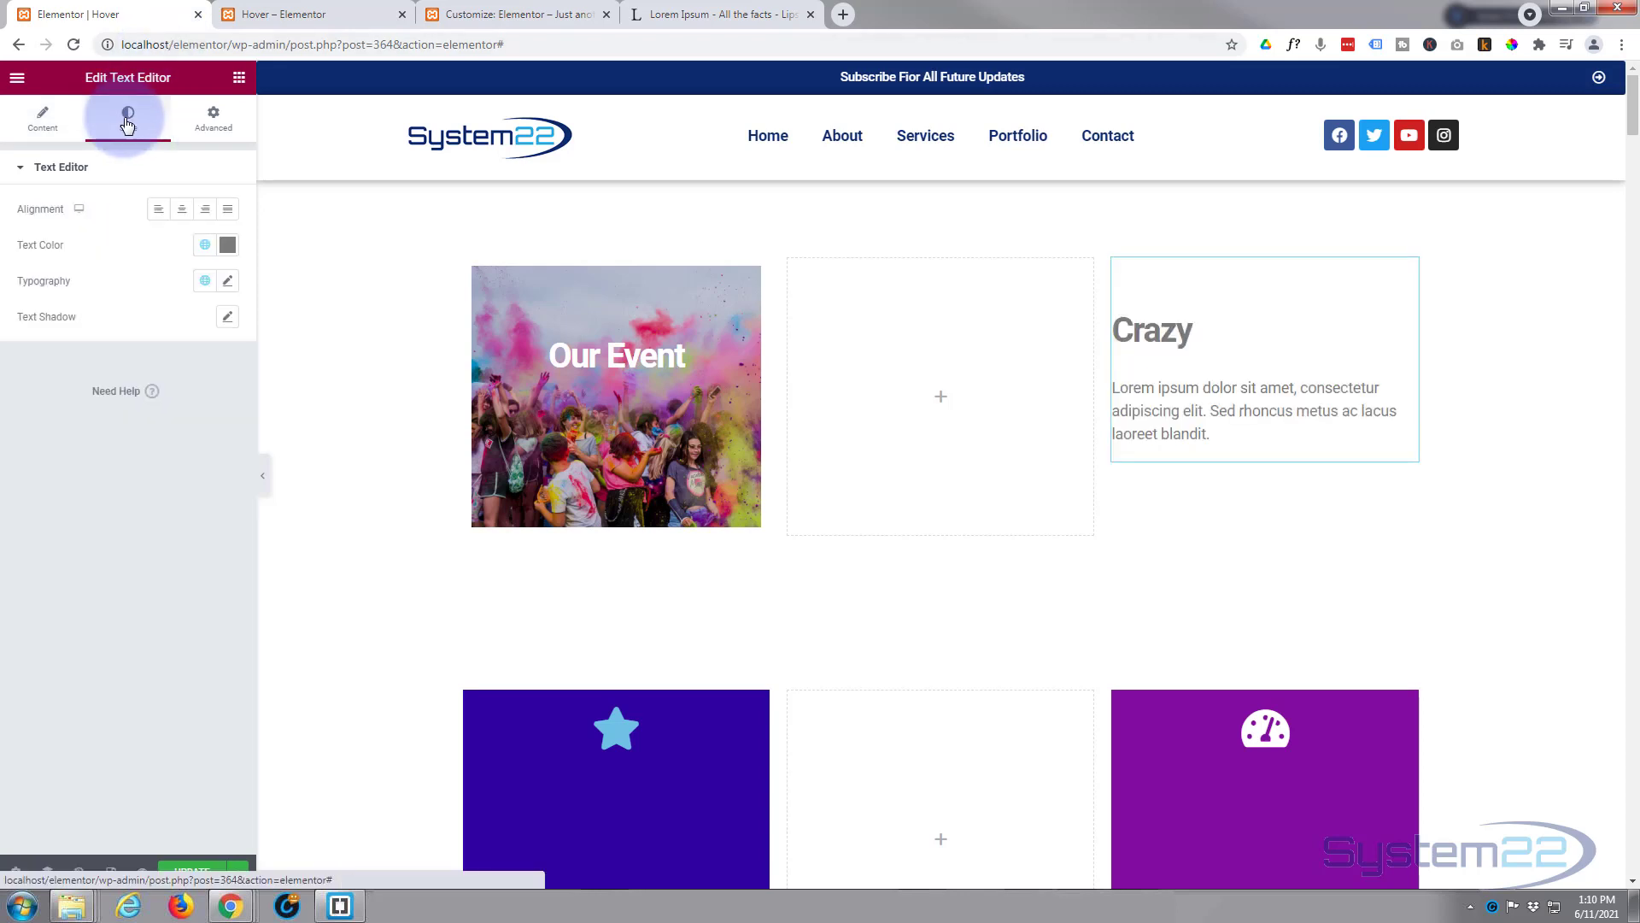
pyautogui.click(183, 212)
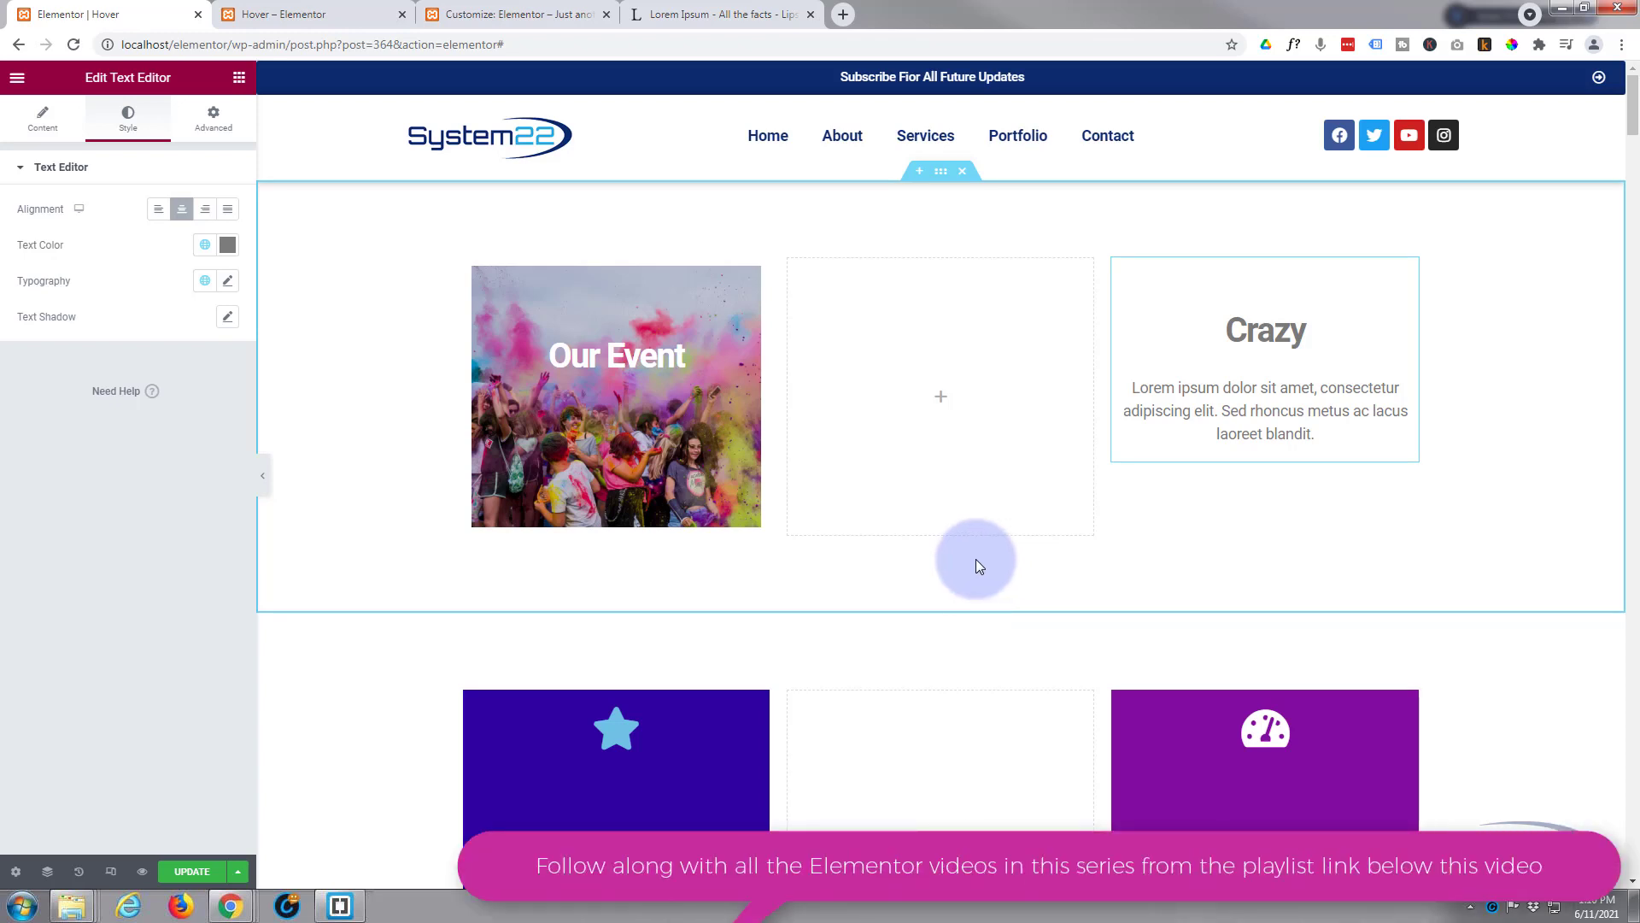
# Step: Give the column containing the "Crazy" text a classic background using the colourful street image pexels-mark-dalton-1208783-scaled.jpg from the media library
pyautogui.moveTo(690, 440)
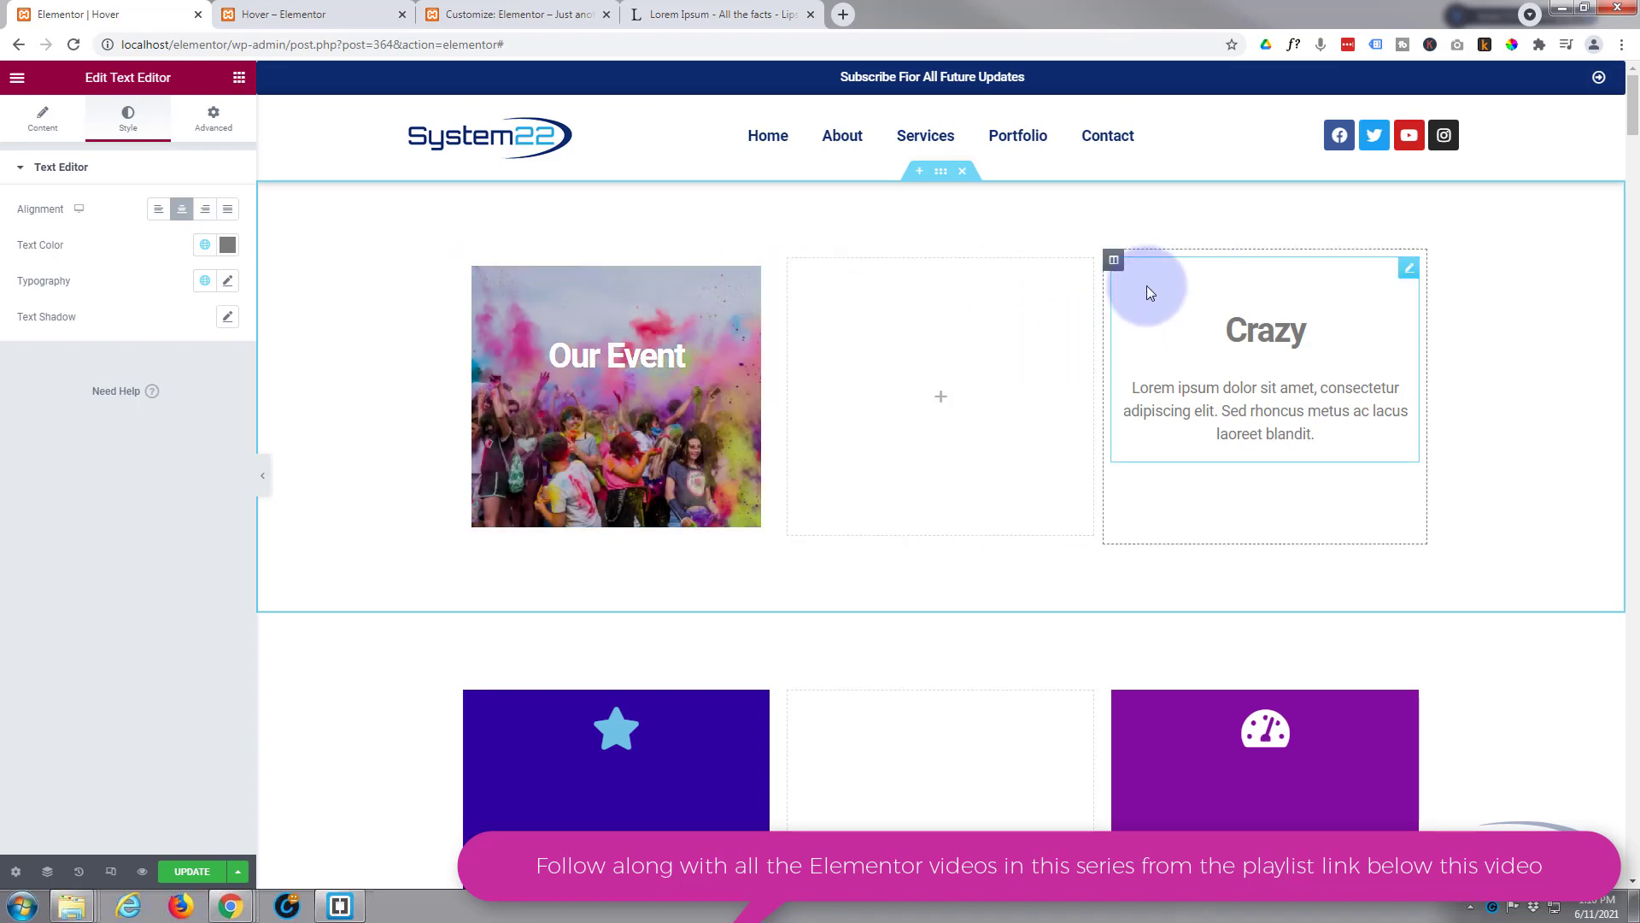
pyautogui.click(1114, 261)
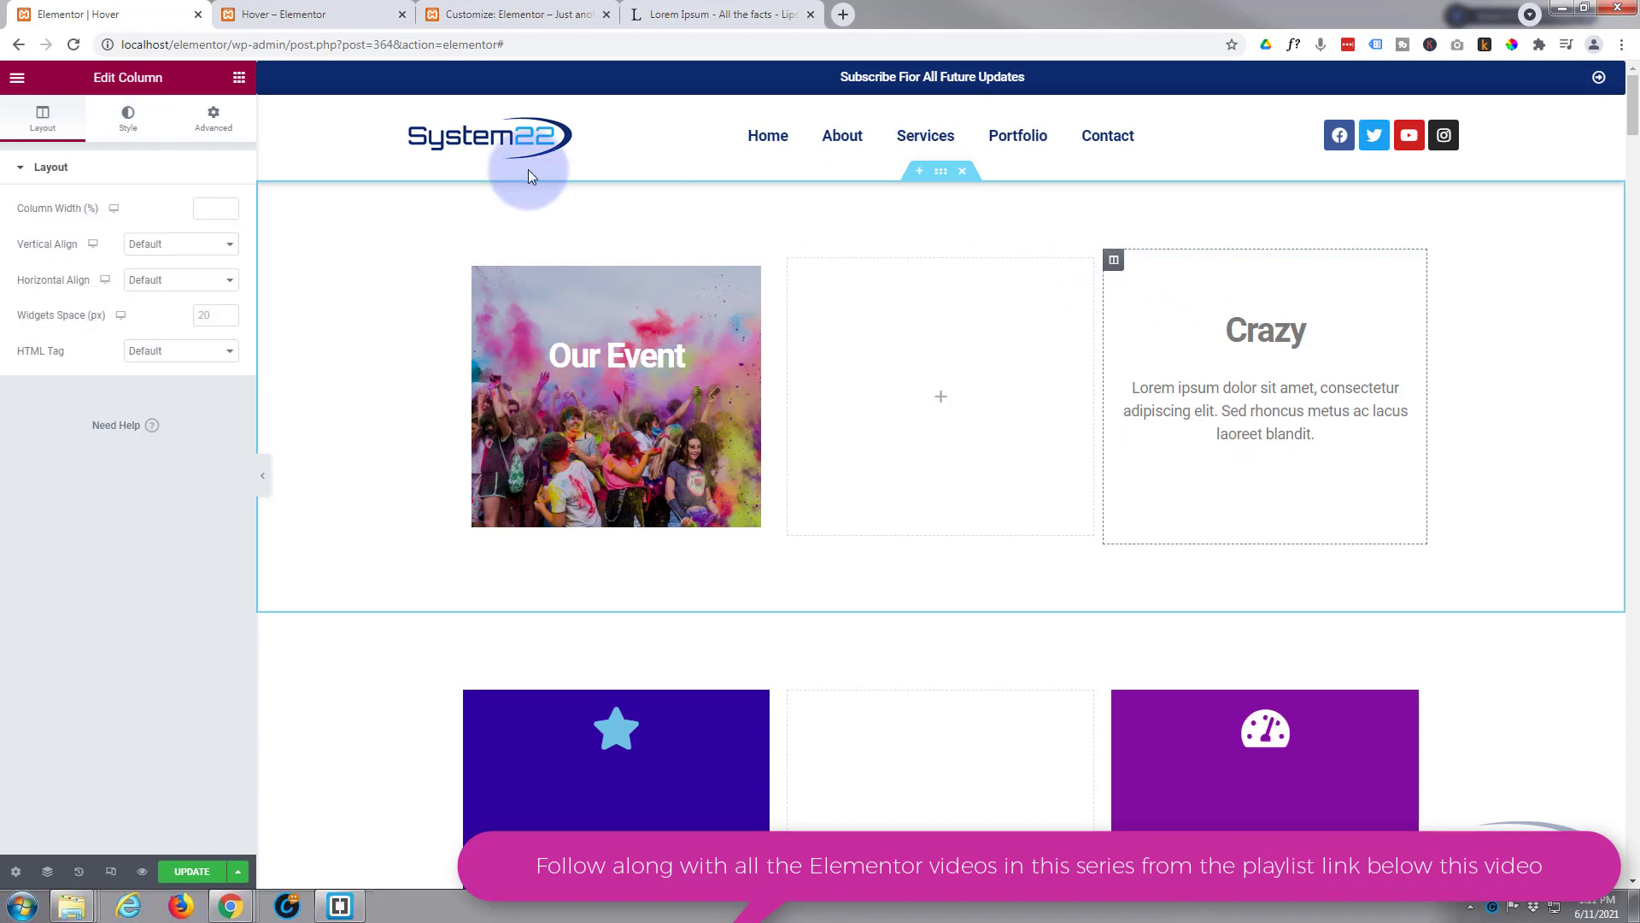
pyautogui.click(128, 120)
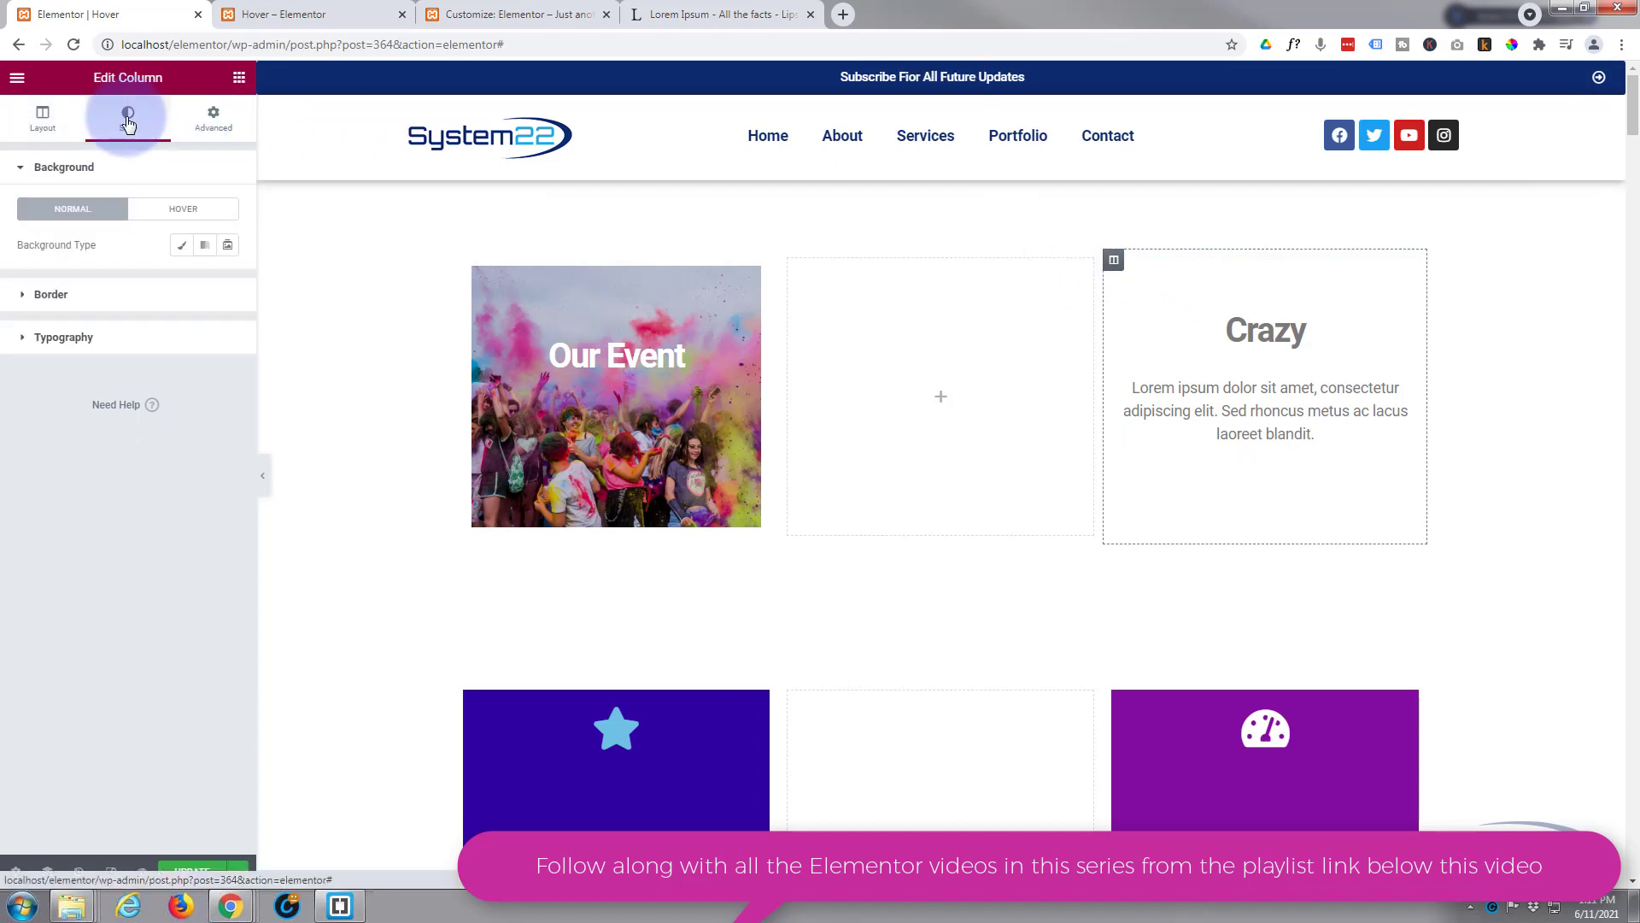
pyautogui.click(68, 244)
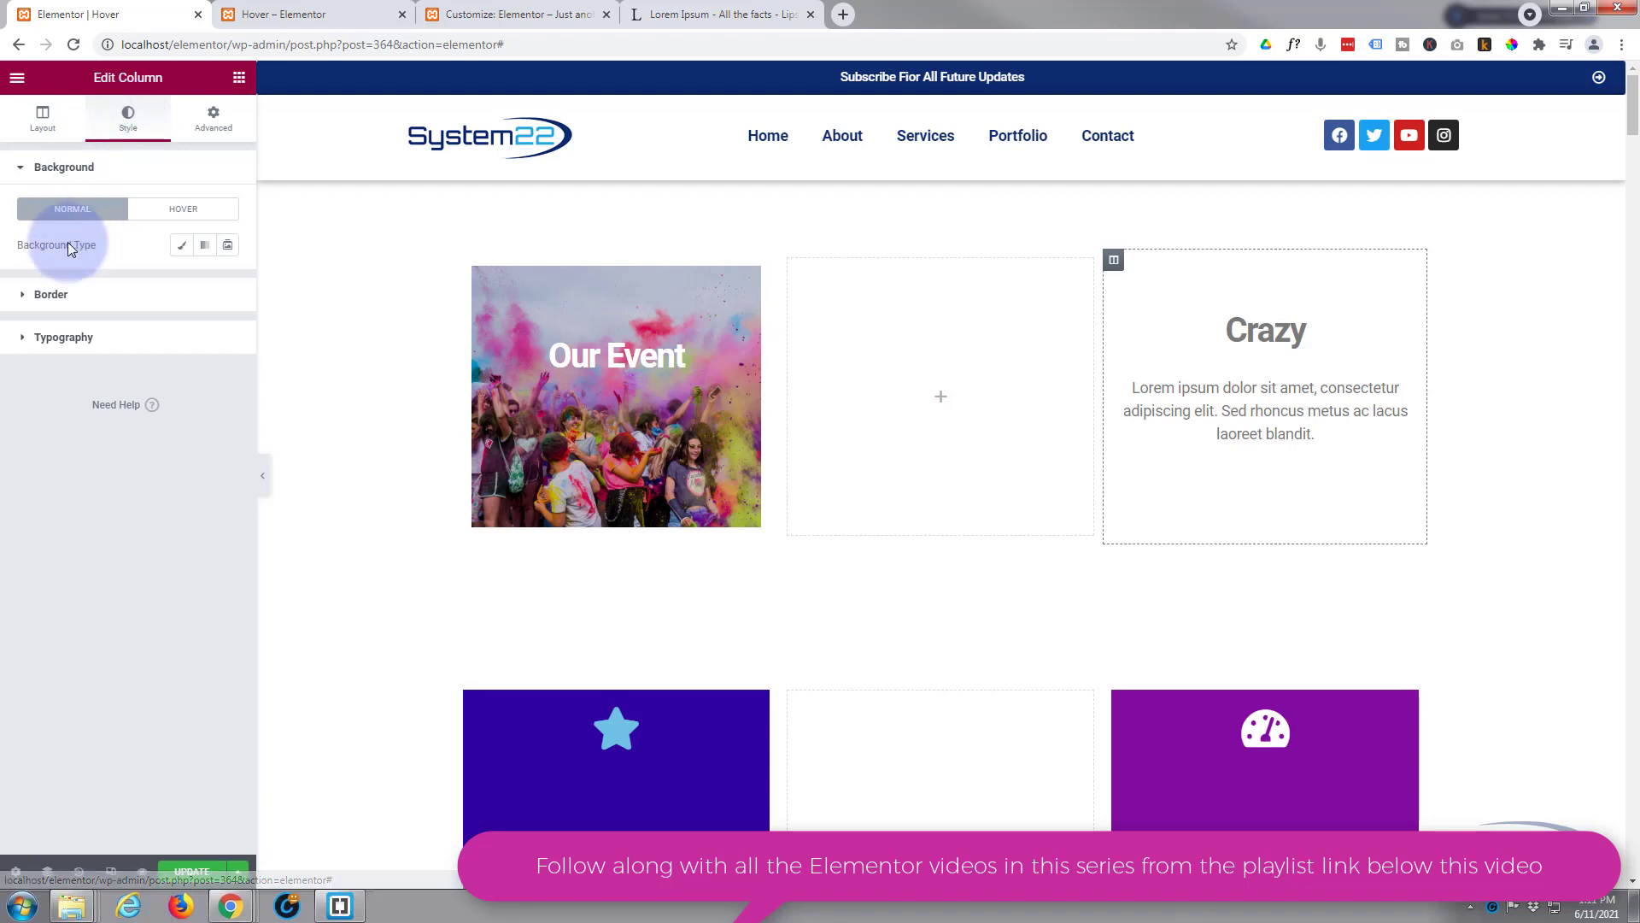
pyautogui.click(182, 246)
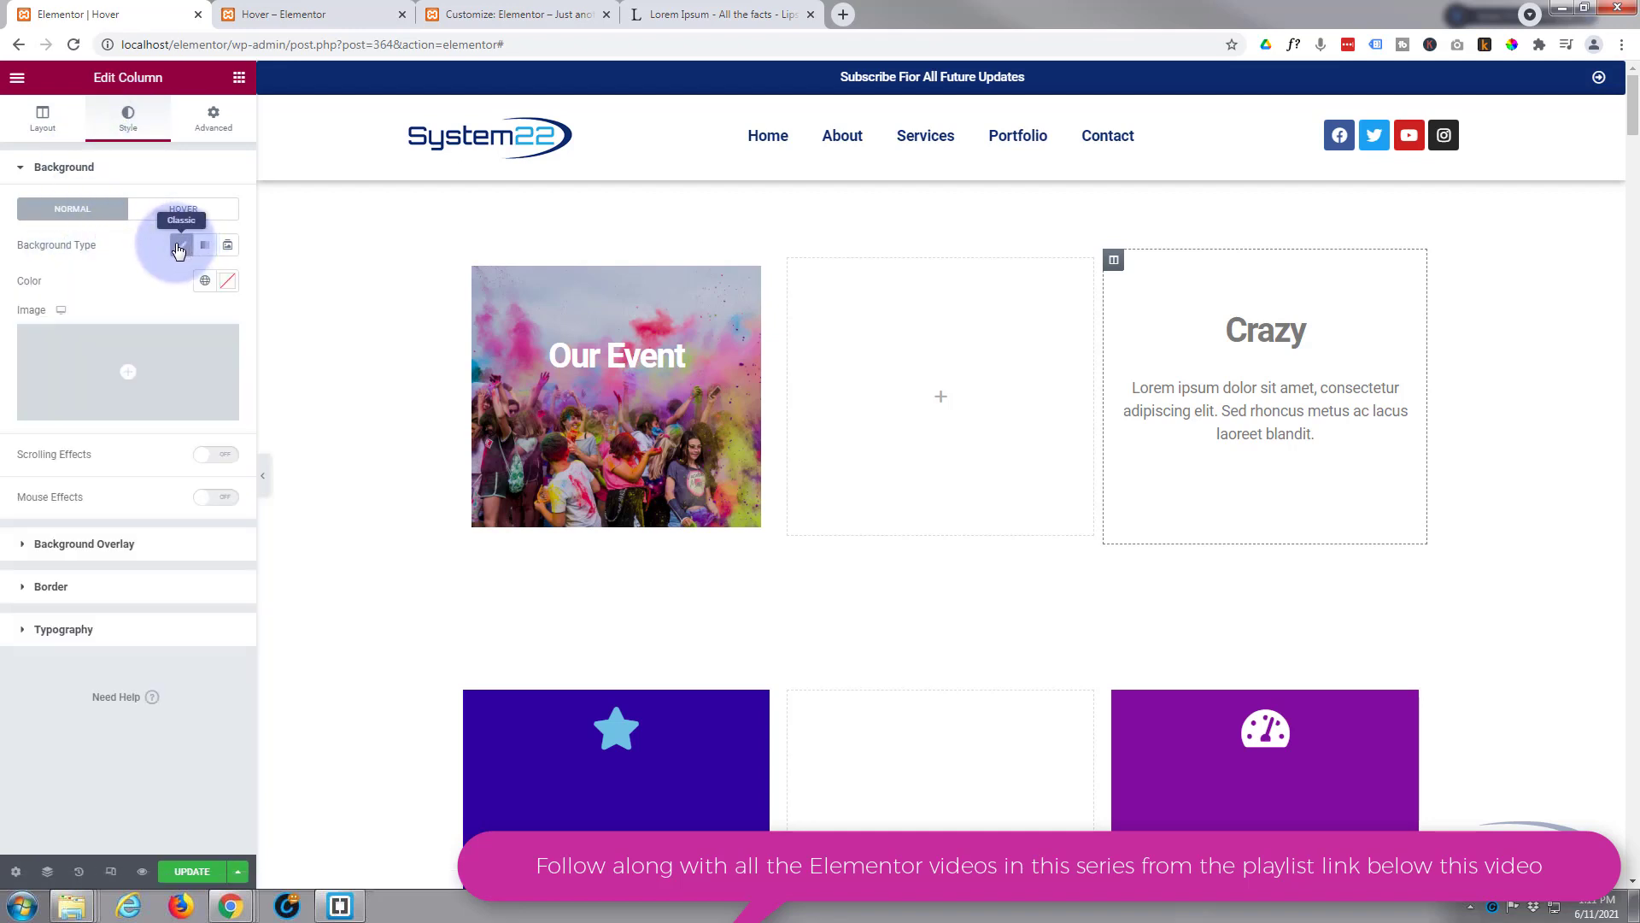
pyautogui.click(80, 359)
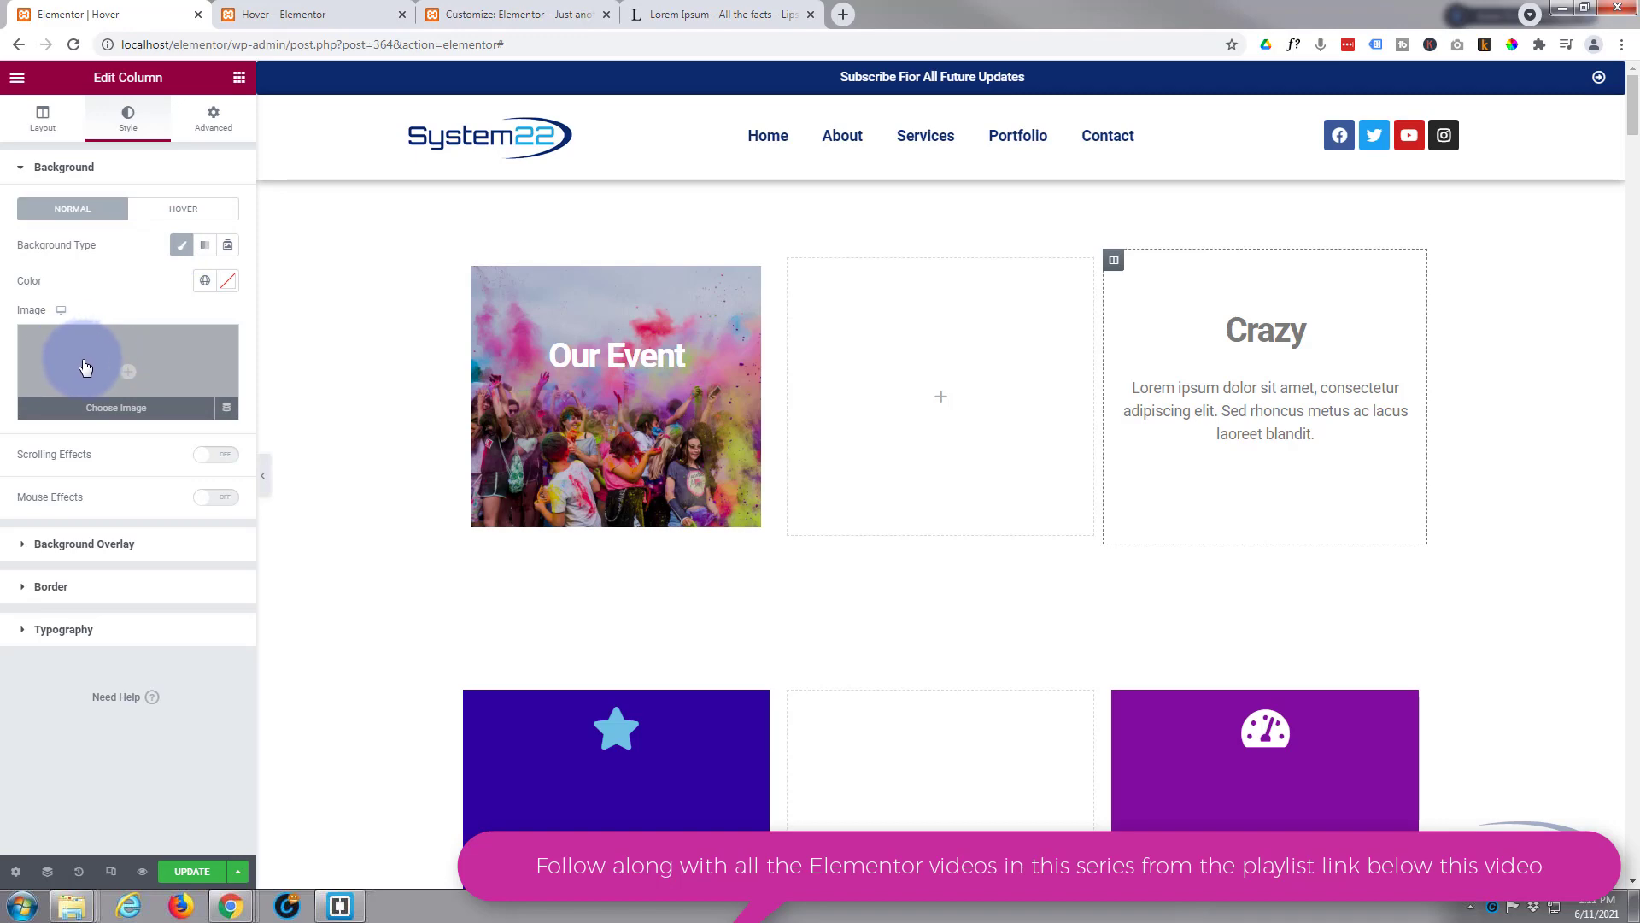
pyautogui.click(101, 366)
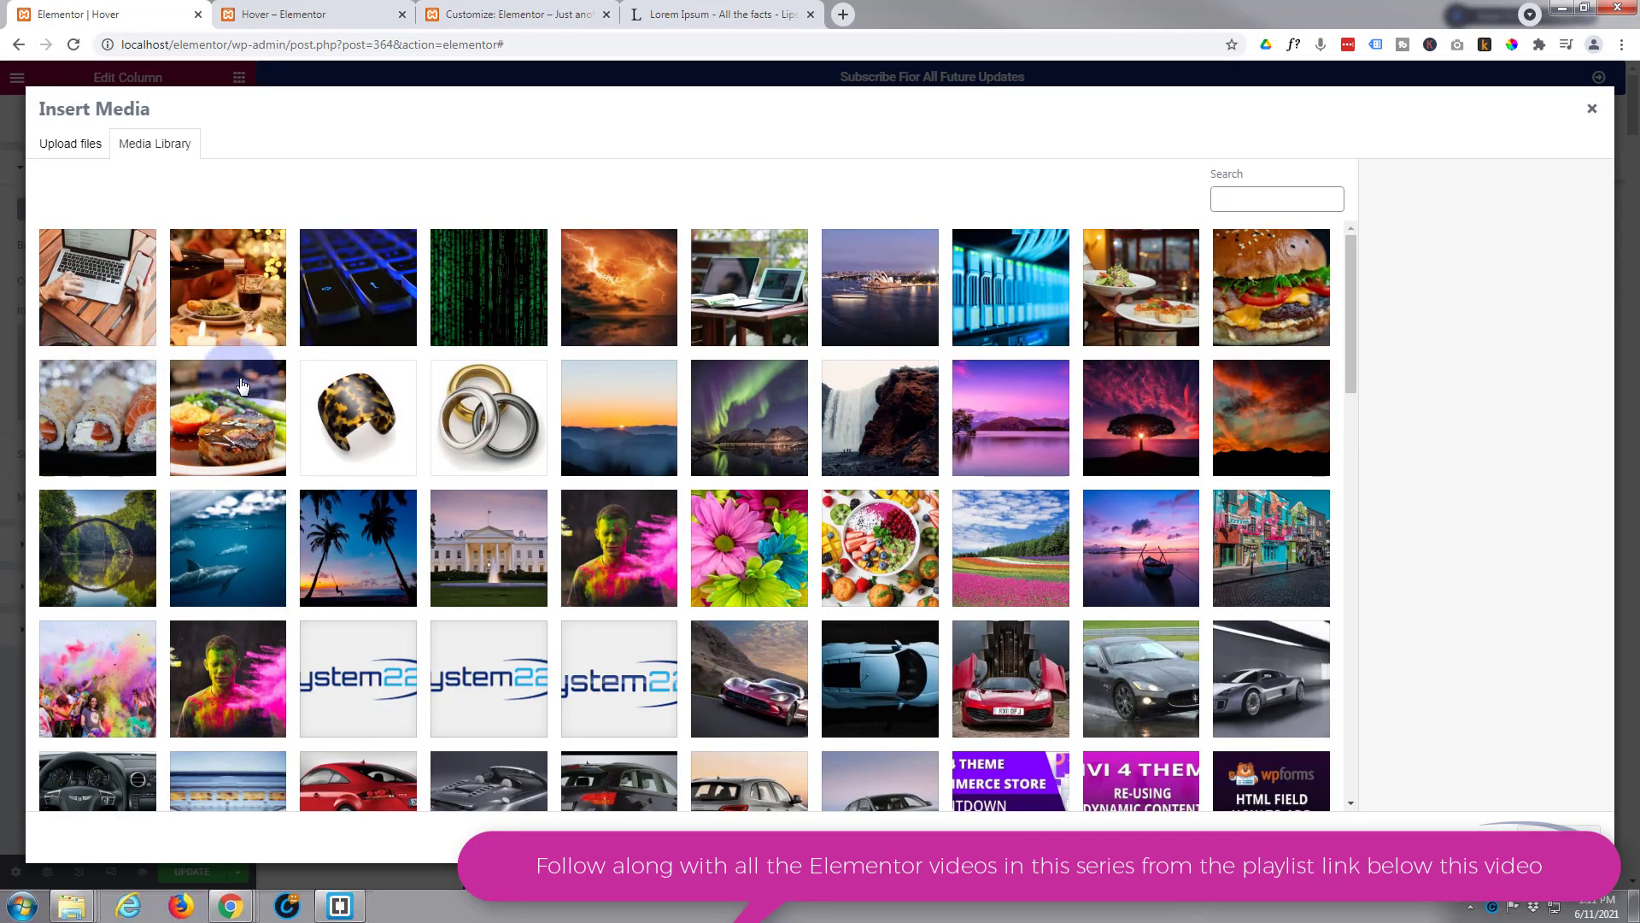
pyautogui.click(1256, 560)
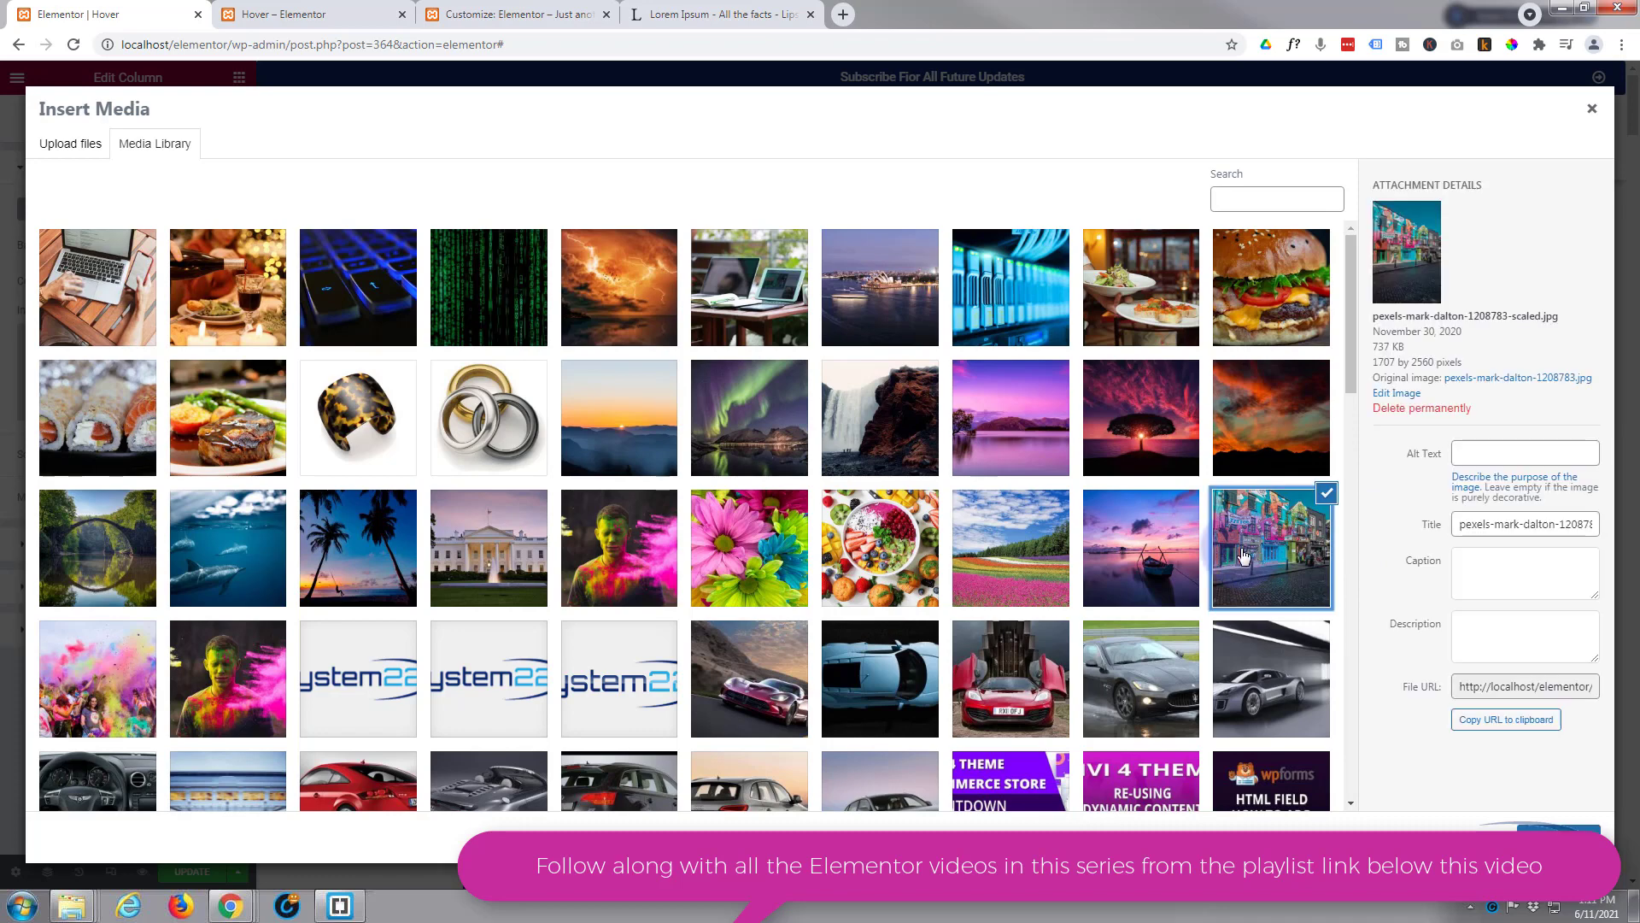
pyautogui.click(1535, 833)
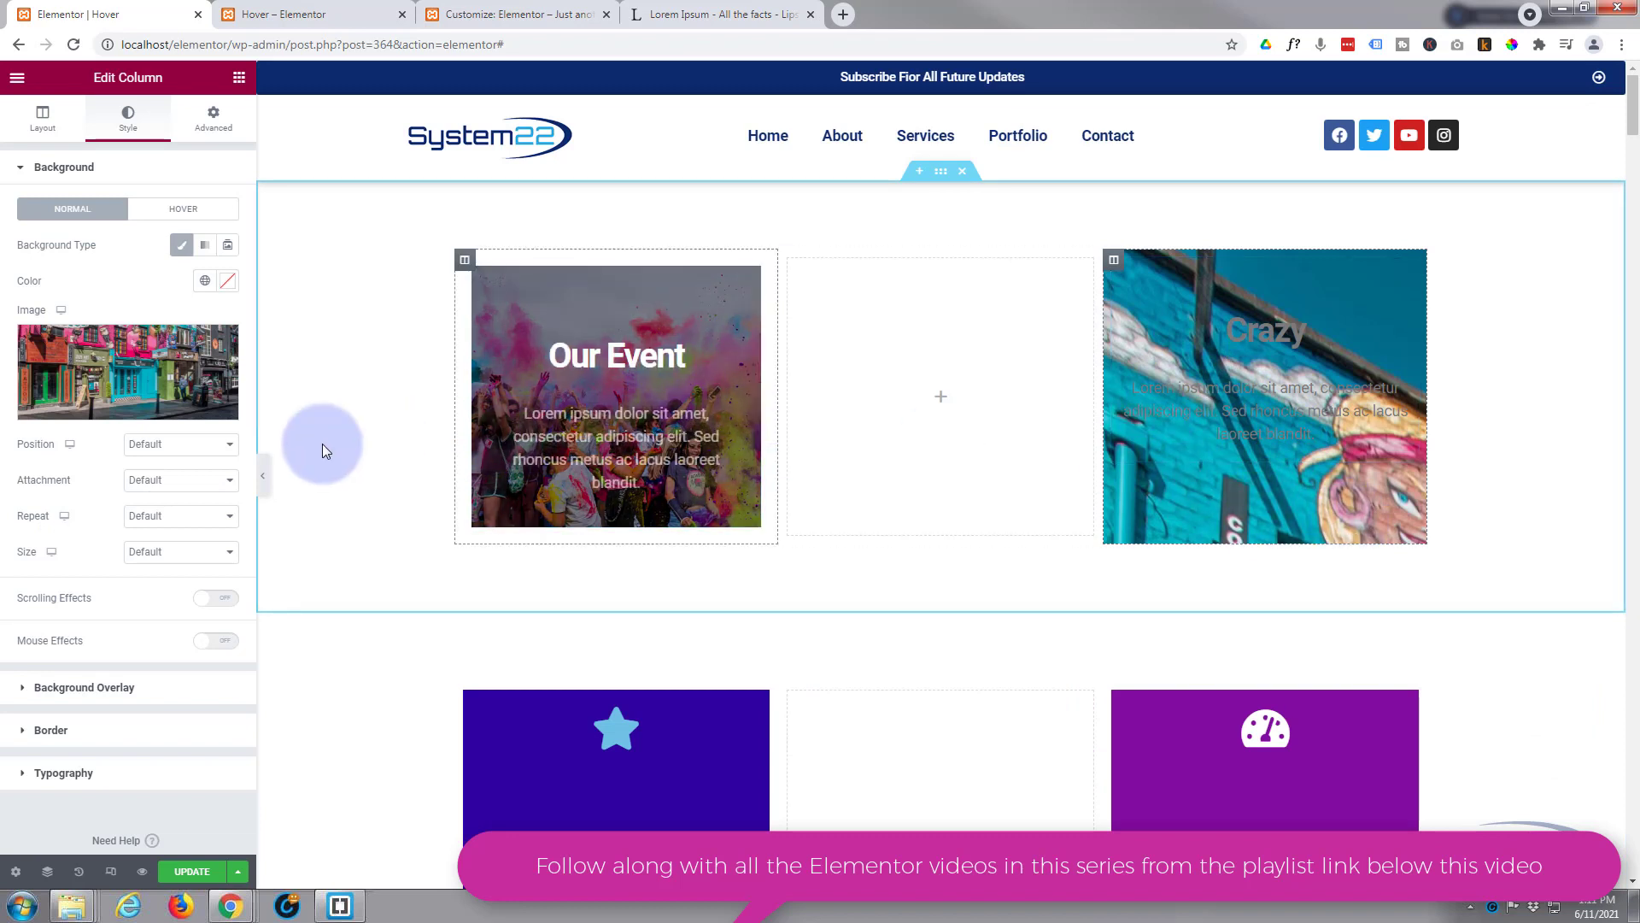
# Step: Set the column's background image to position Top Left, No-repeat and size Cover, leaving the attachment at Default
pyautogui.click(181, 445)
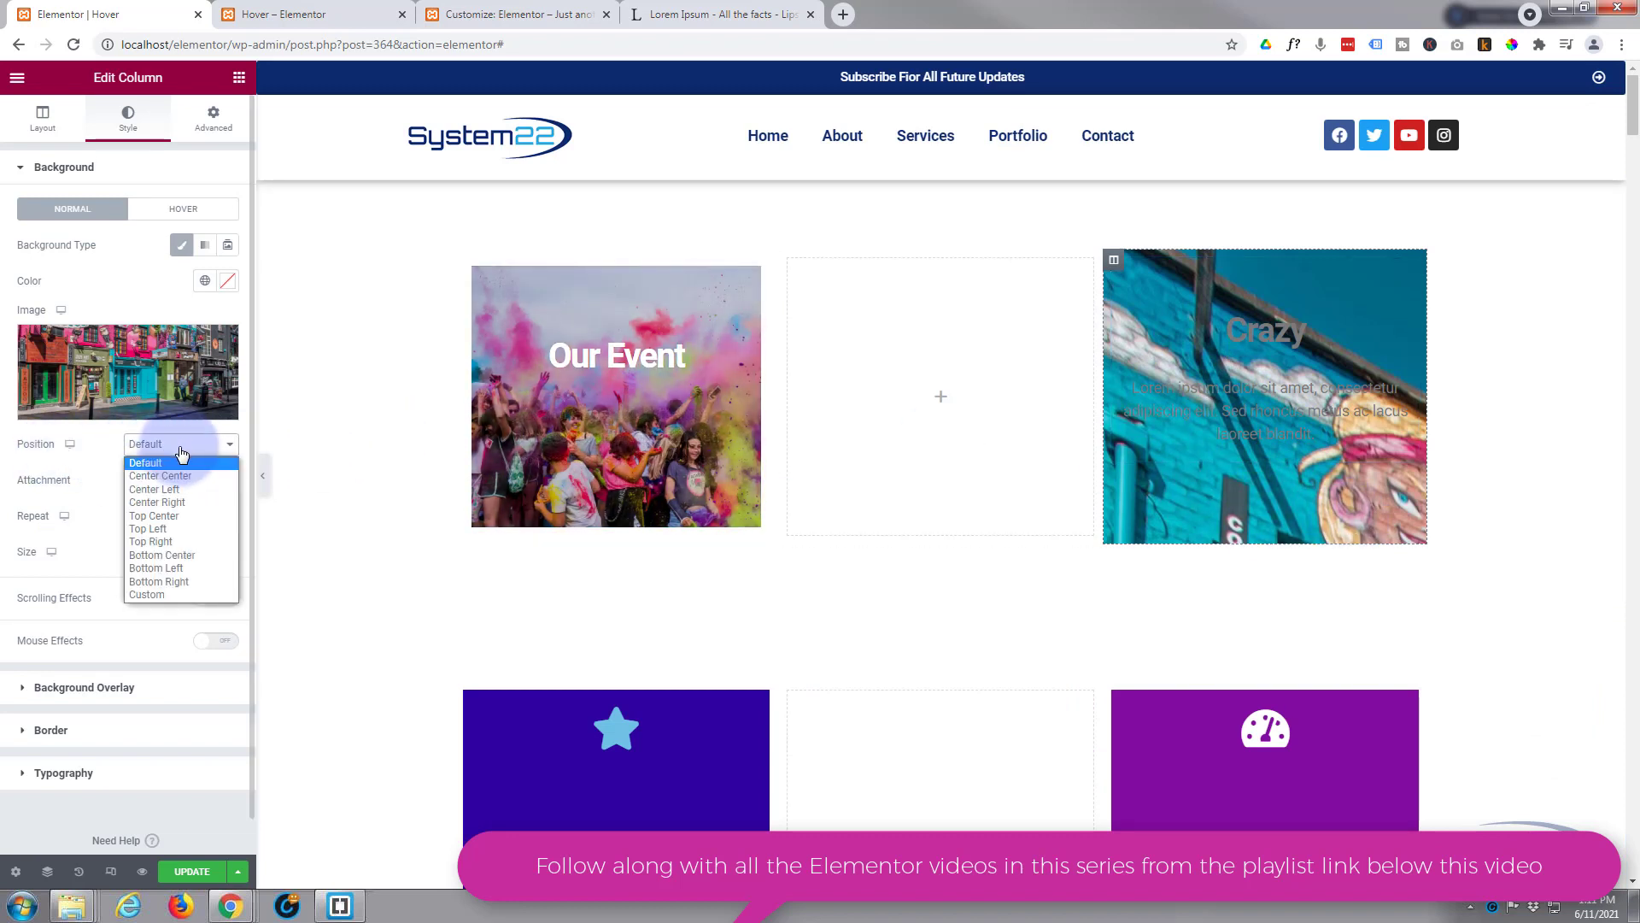
pyautogui.click(176, 527)
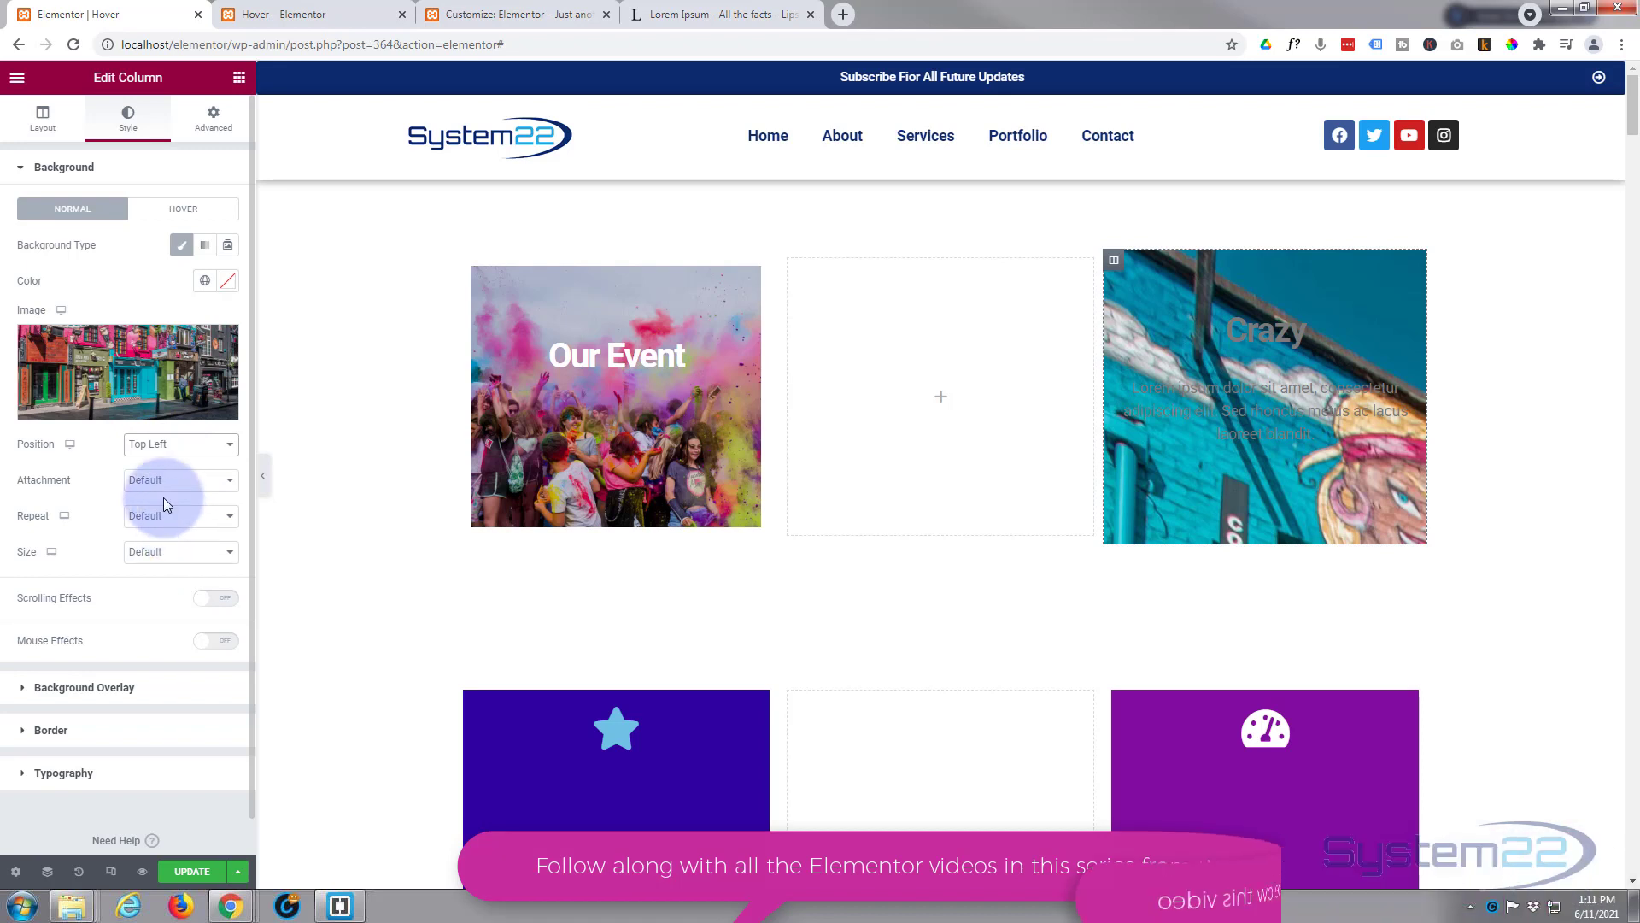
pyautogui.click(183, 483)
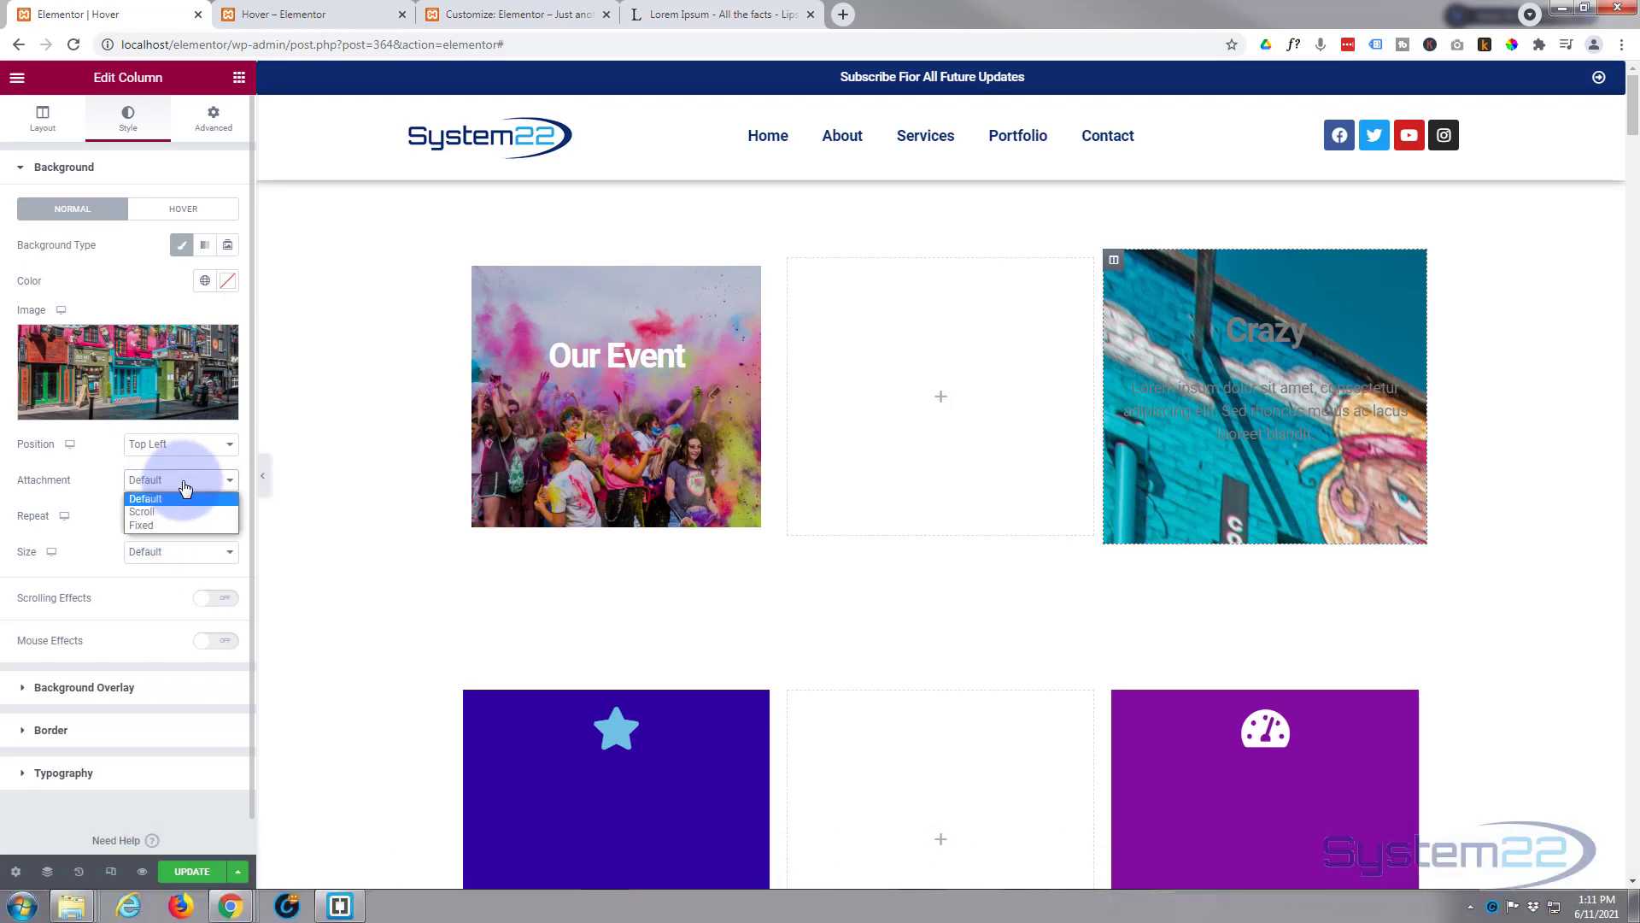
pyautogui.click(105, 481)
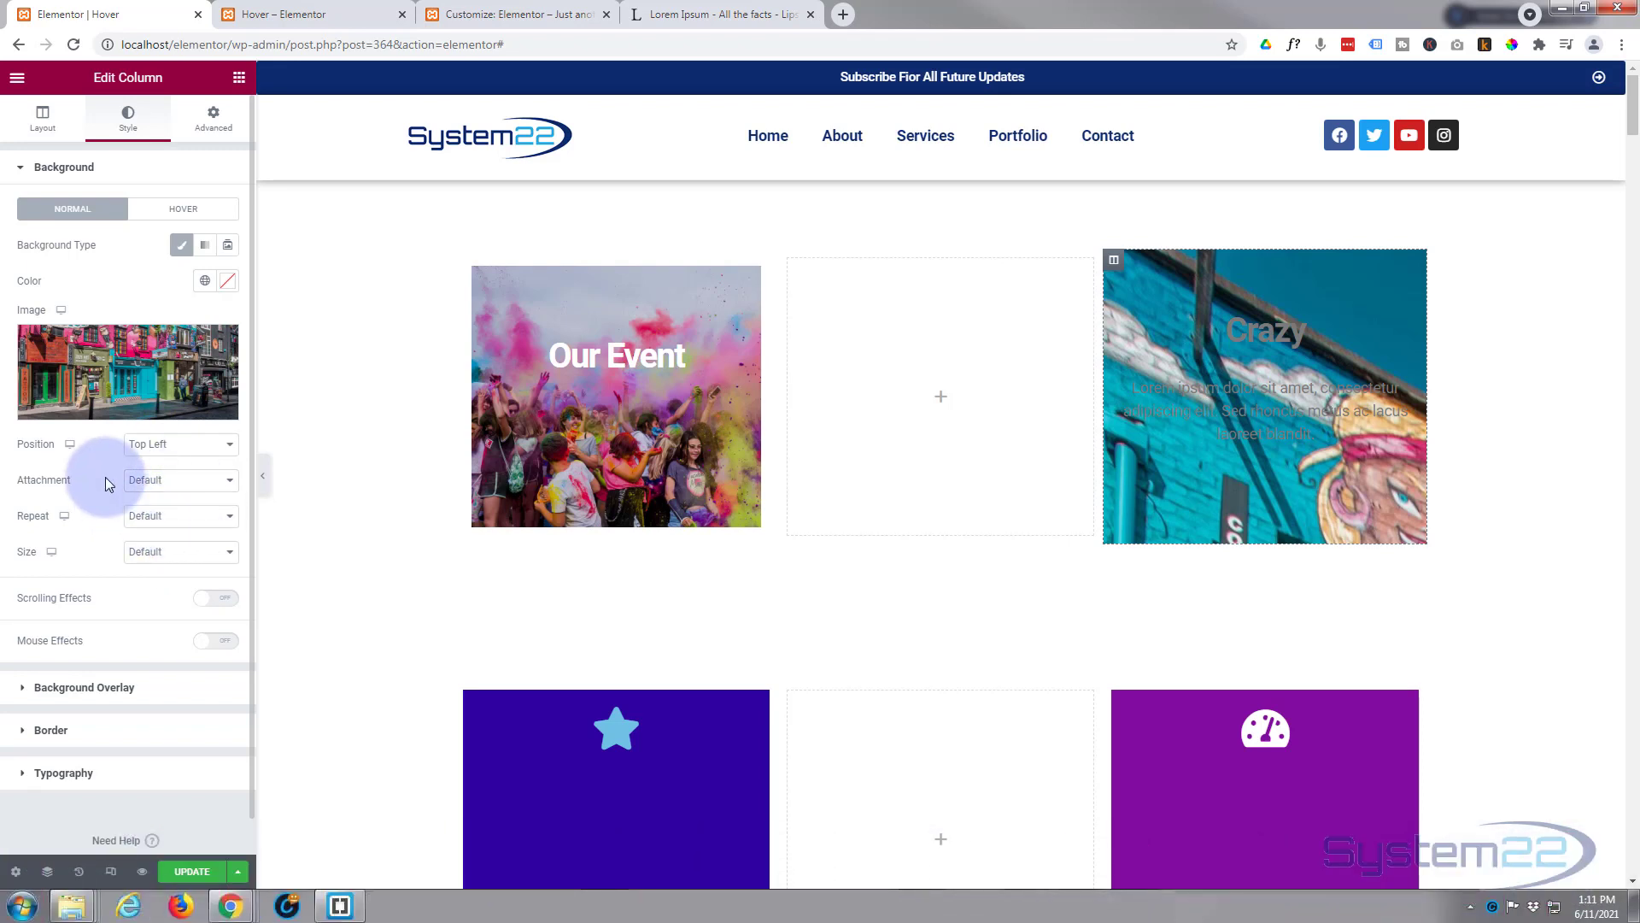
pyautogui.click(166, 516)
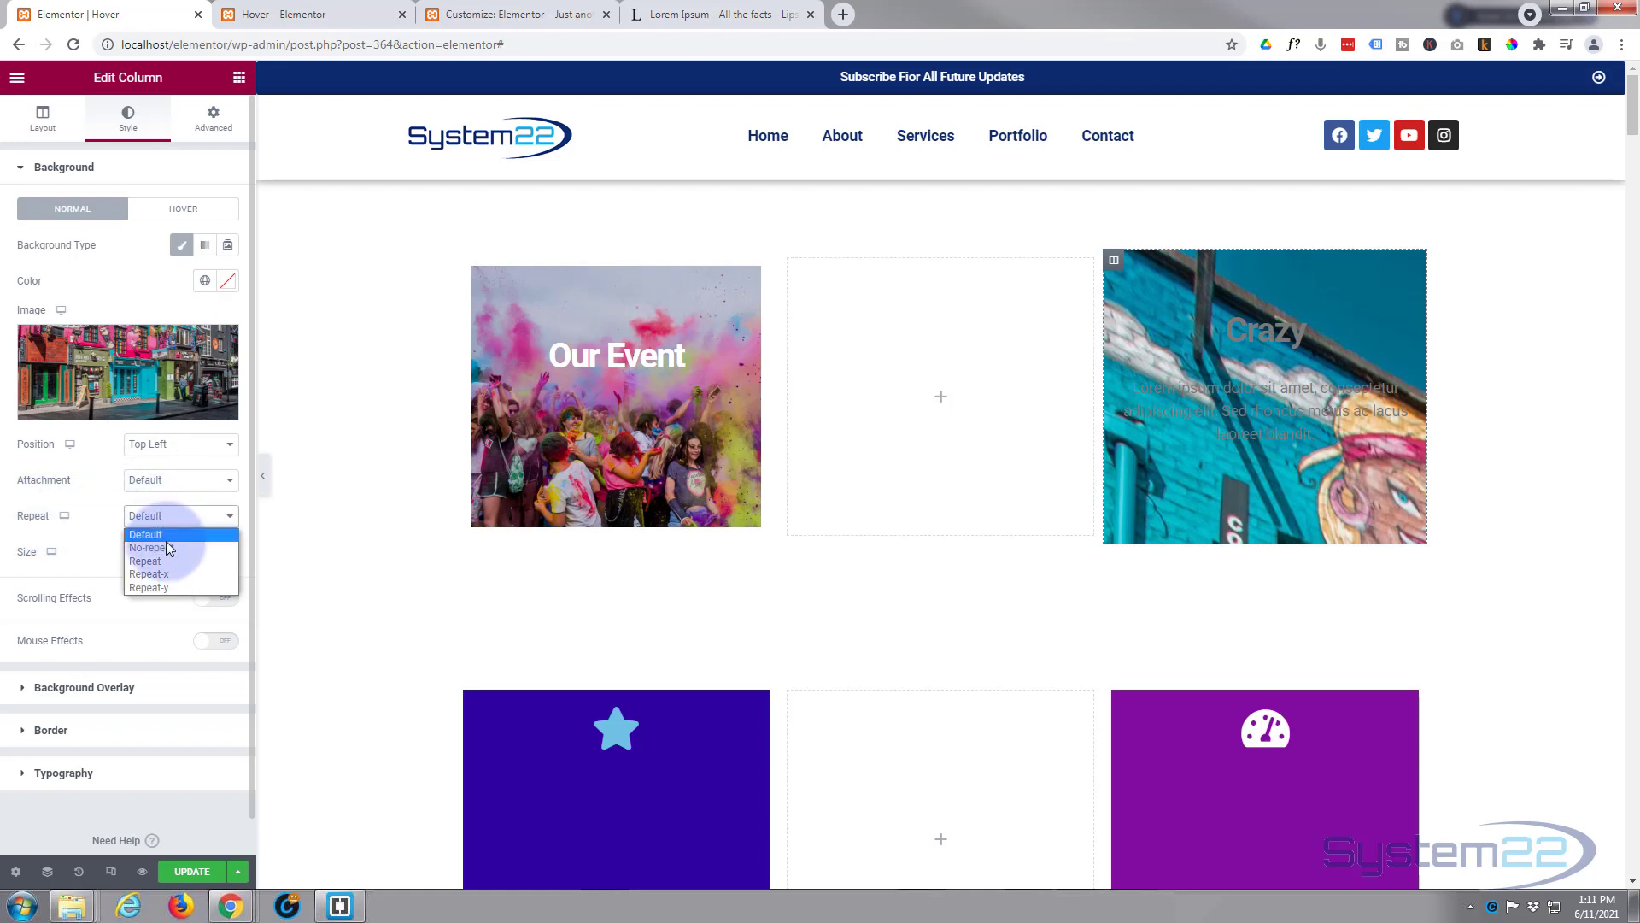
pyautogui.click(164, 548)
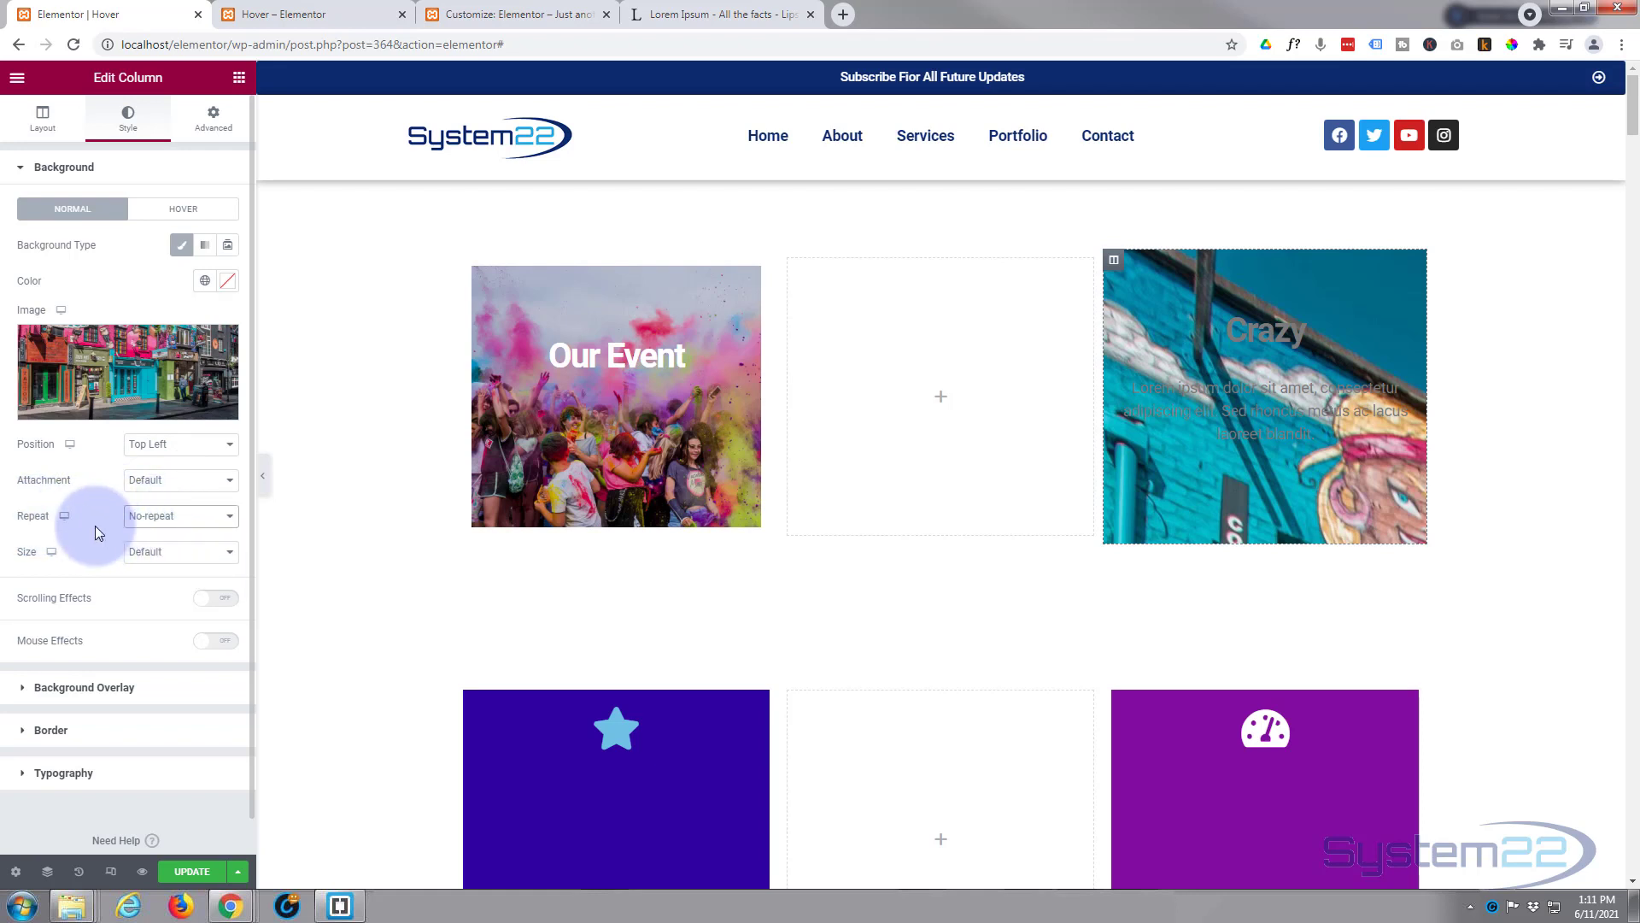
pyautogui.click(171, 557)
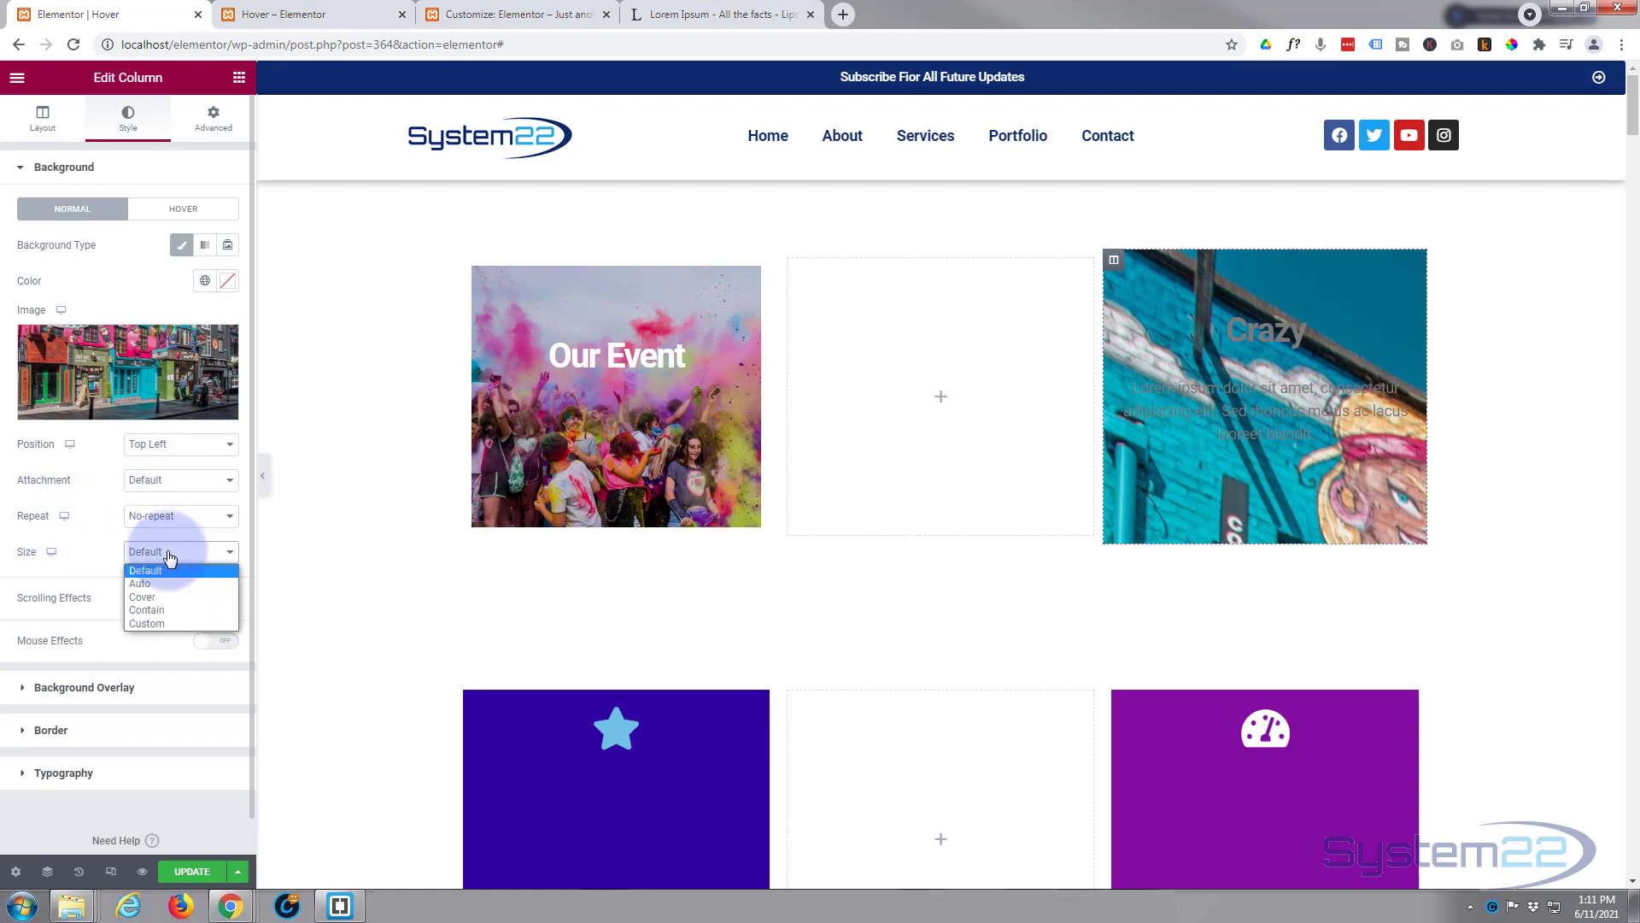
pyautogui.click(155, 597)
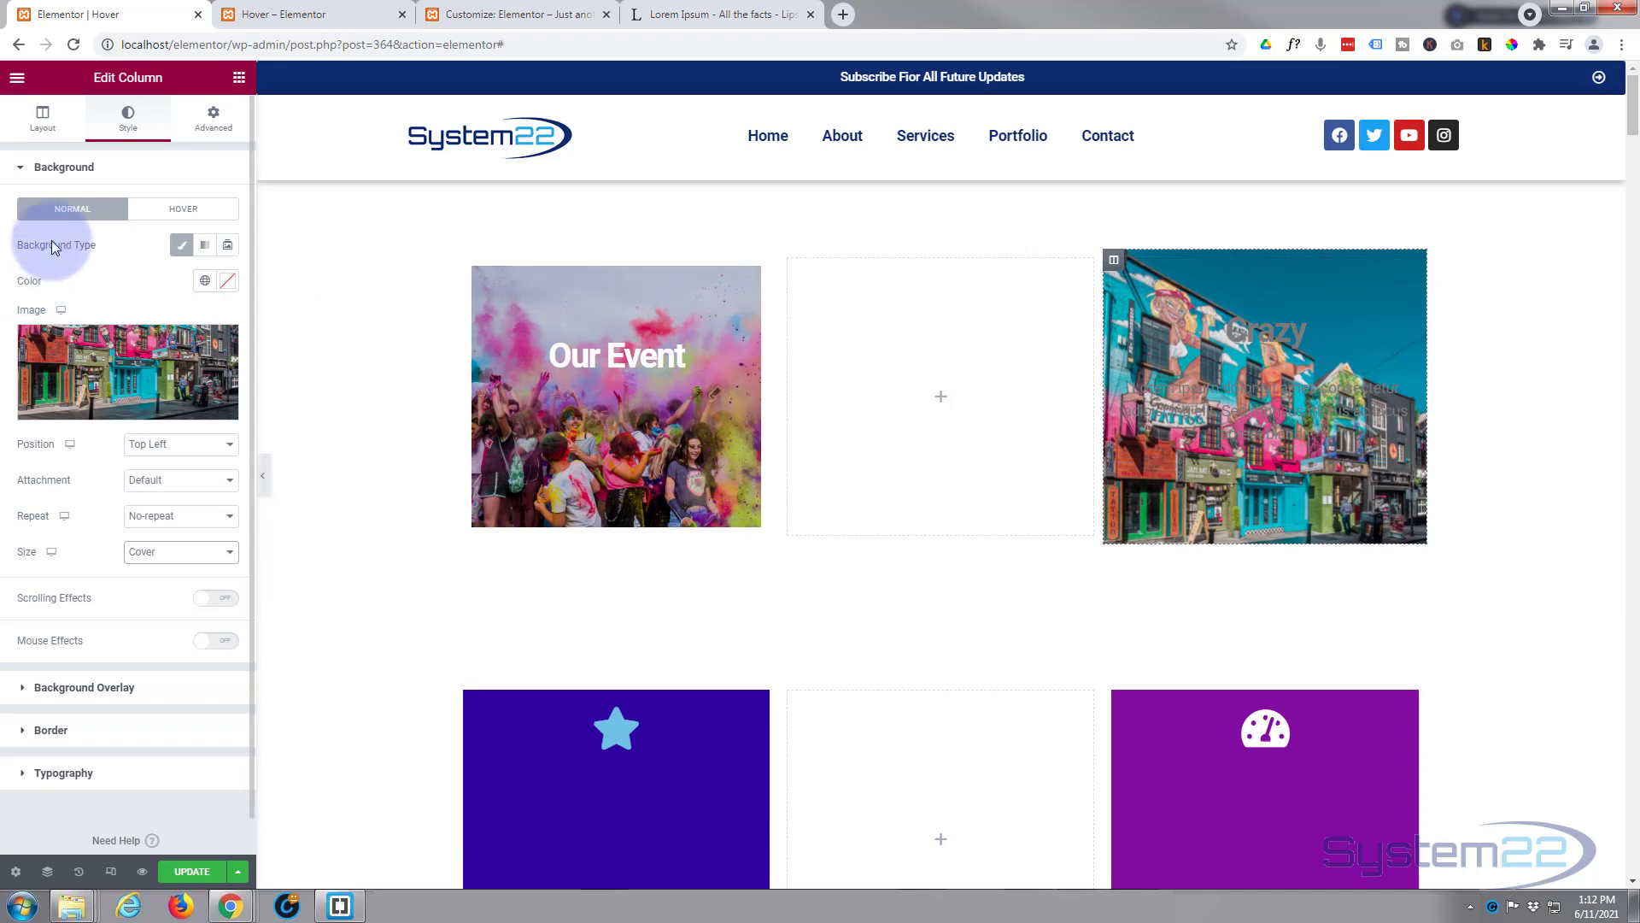
# Step: Set the image column's padding to 0 and its margin to 20 px on all sides
pyautogui.click(213, 117)
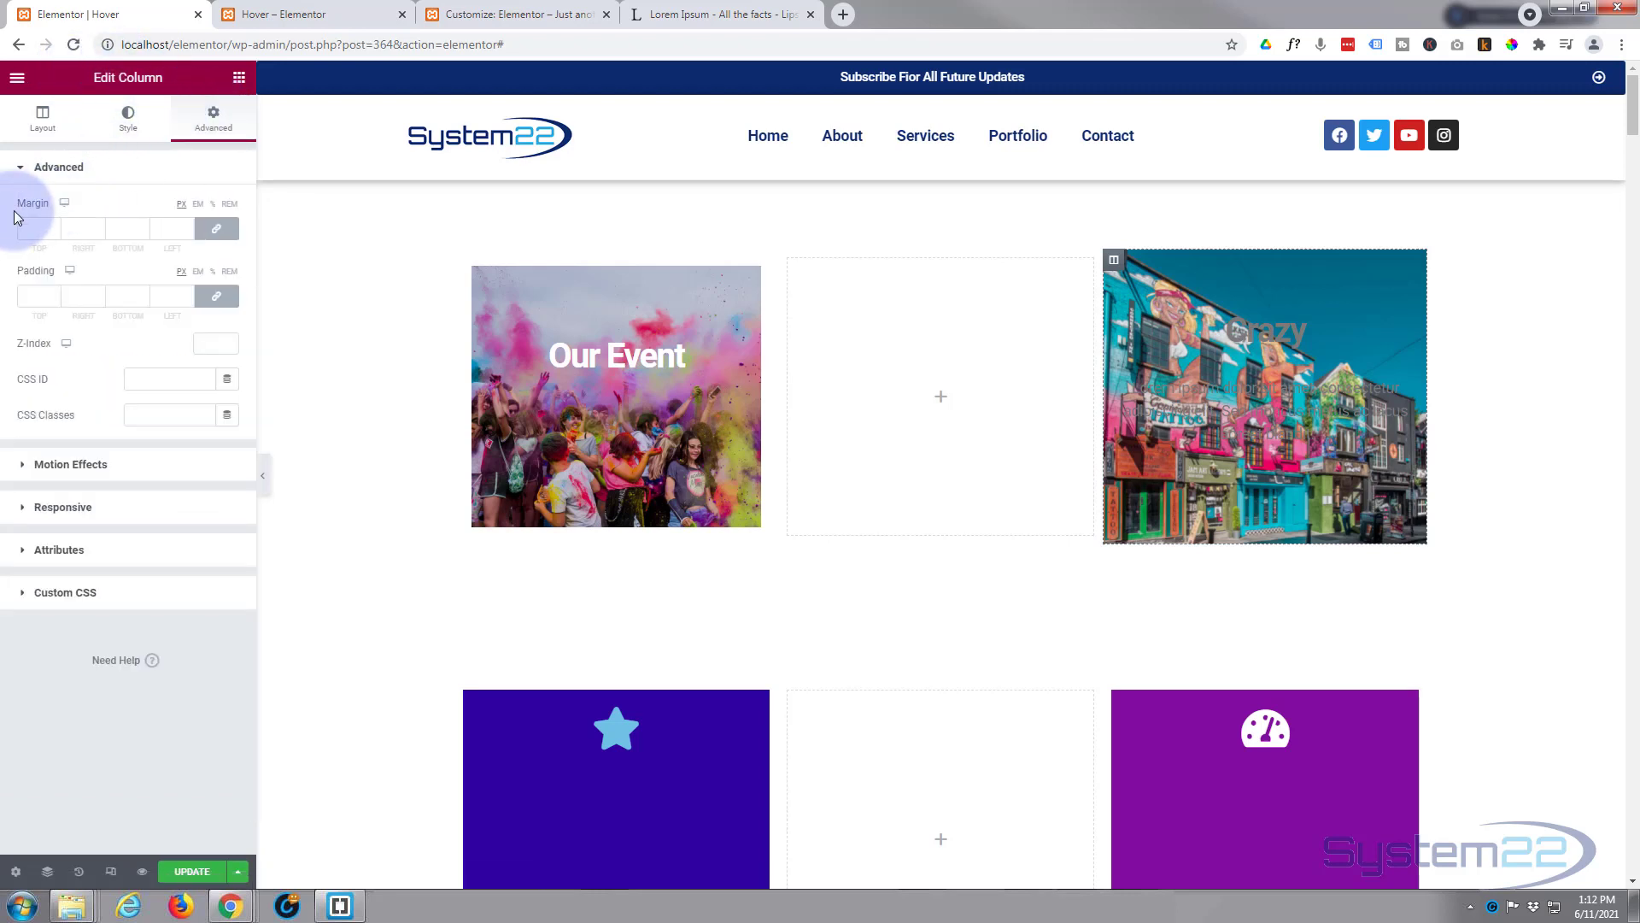
pyautogui.click(31, 294)
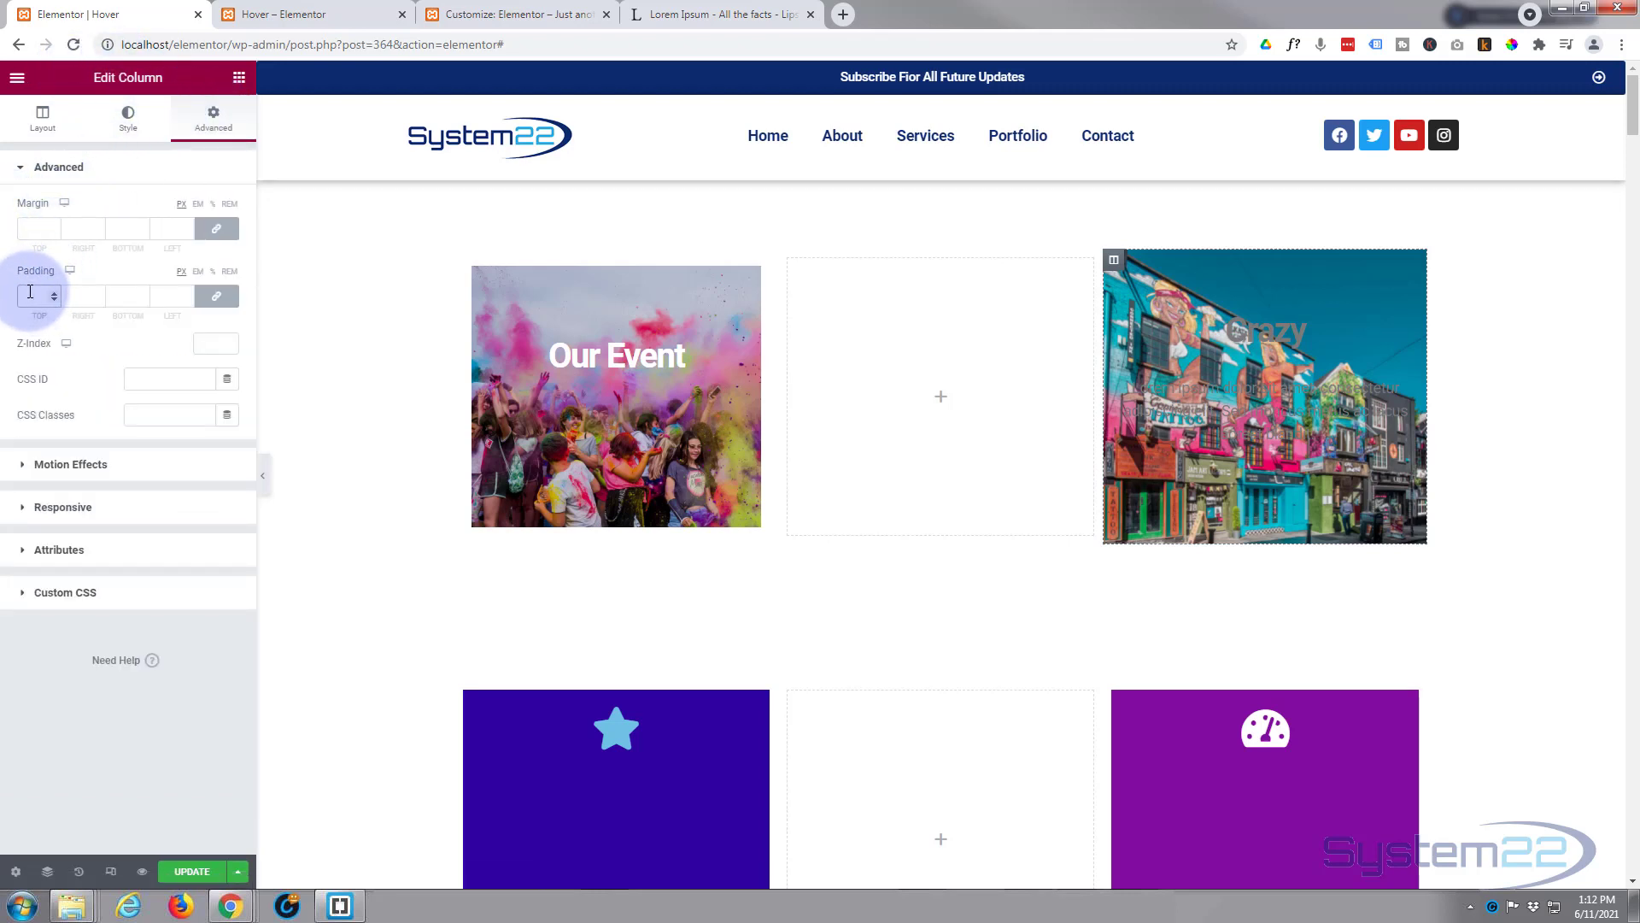
pyautogui.write('1')
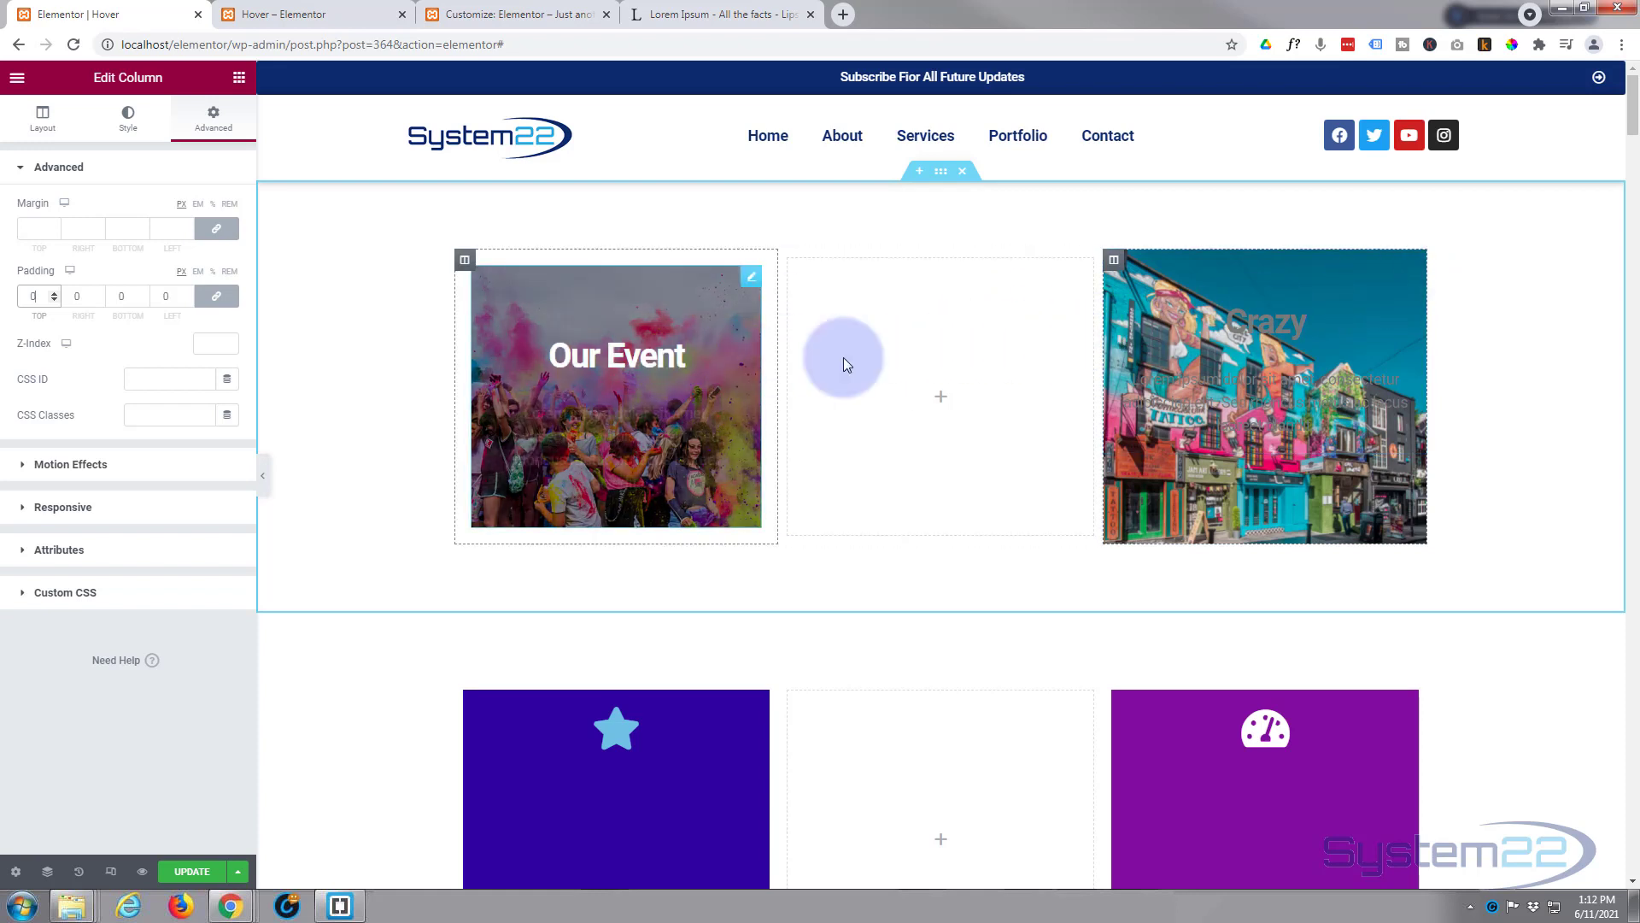
pyautogui.click(32, 228)
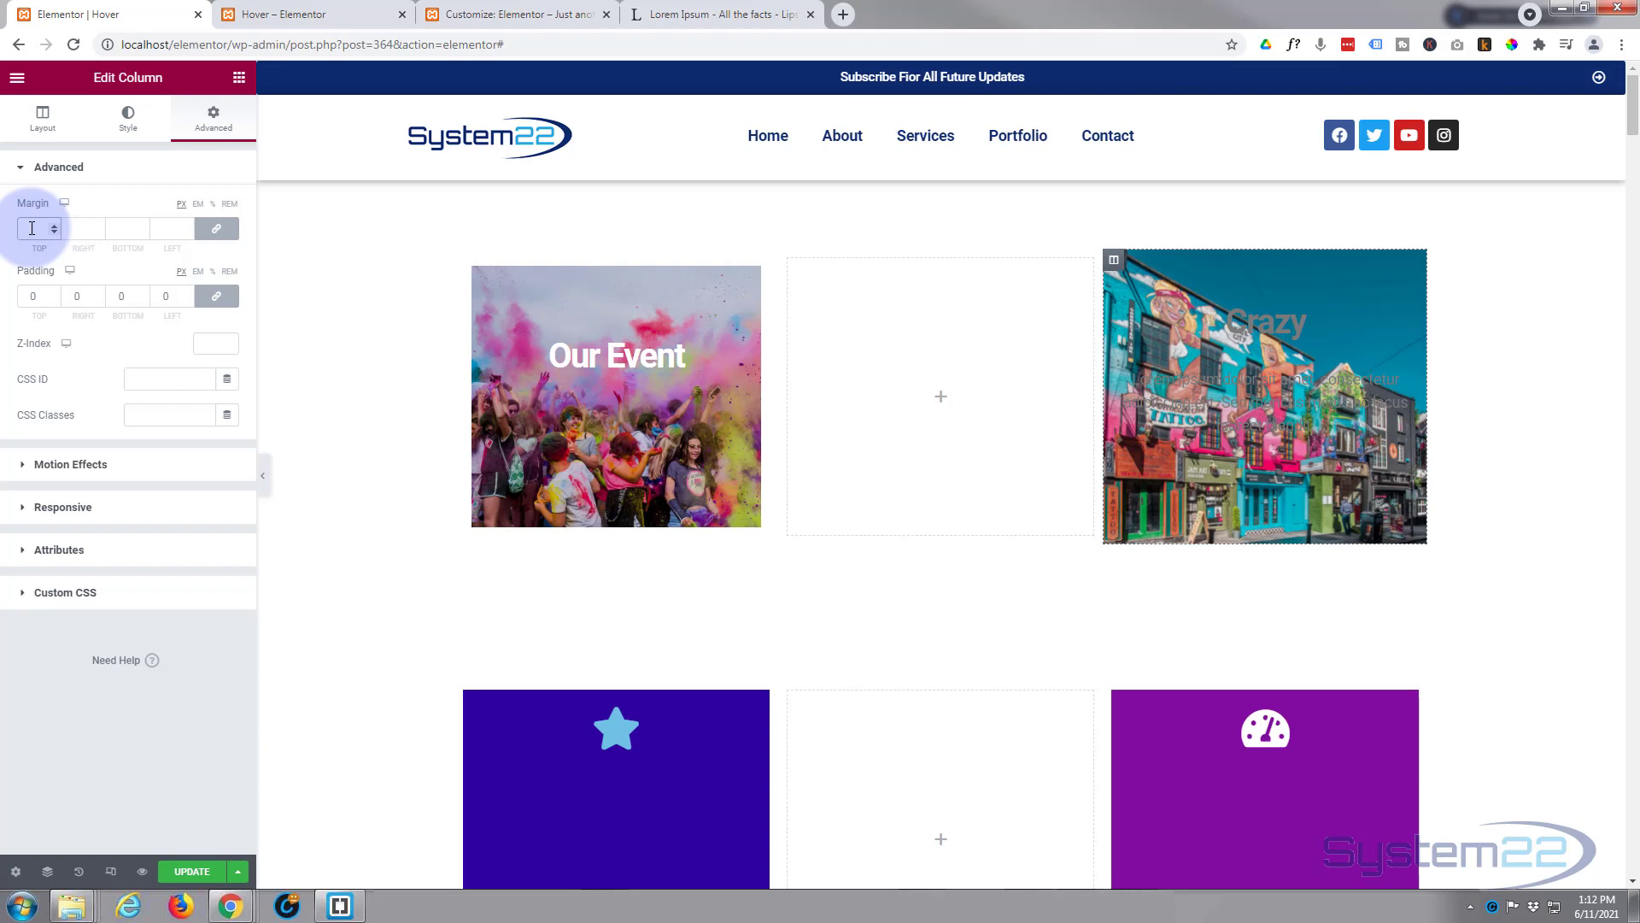
pyautogui.write('20')
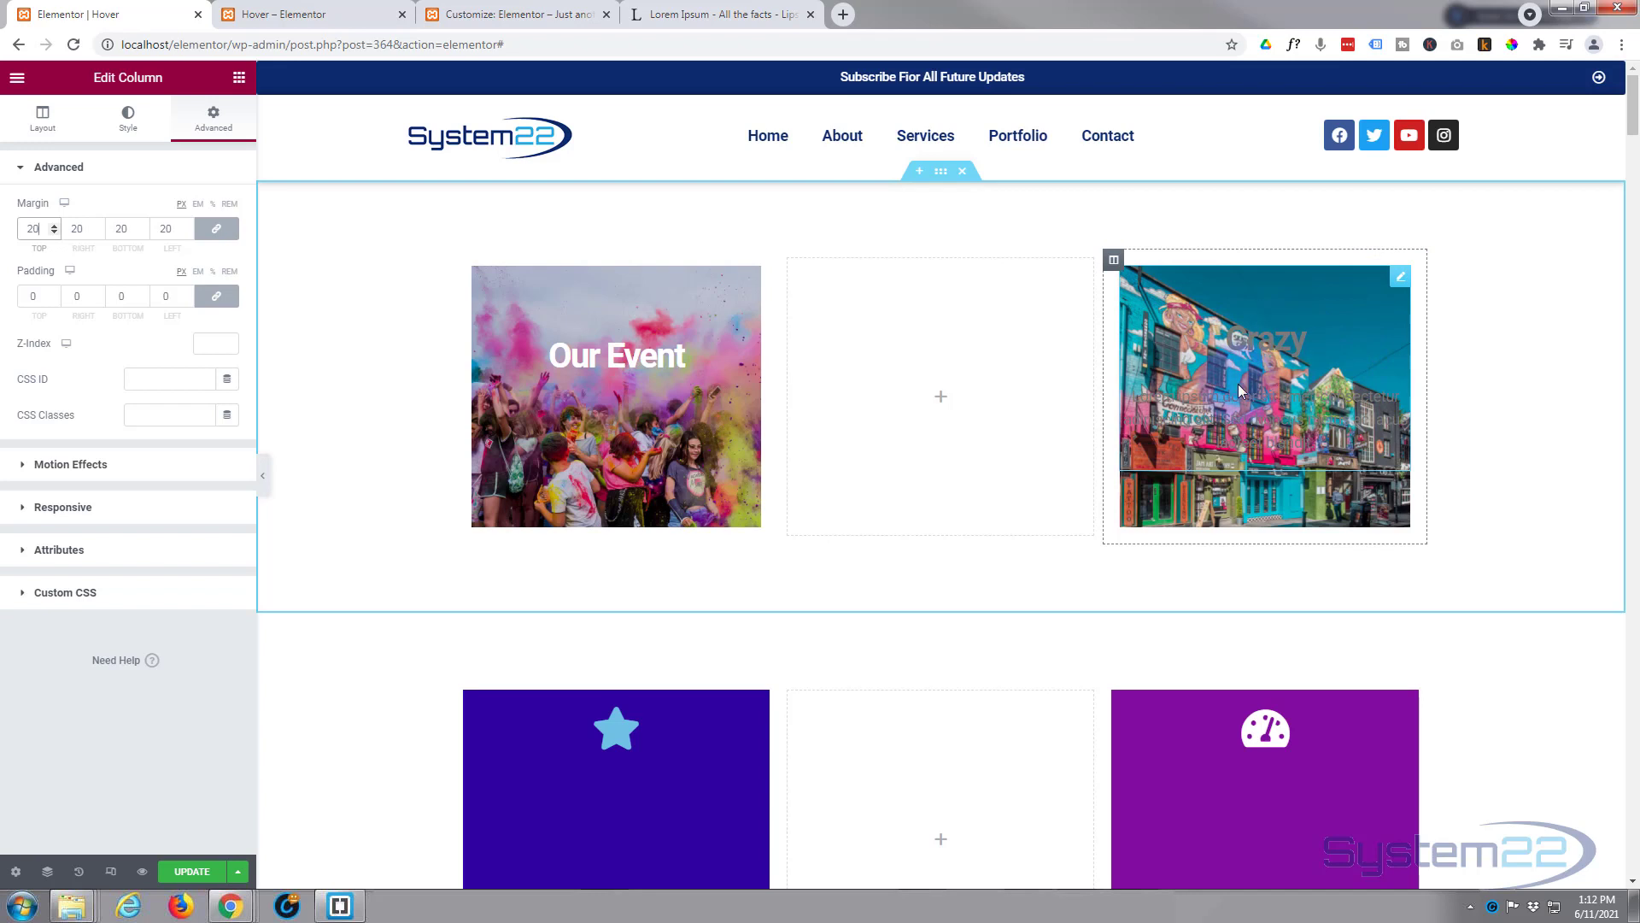
# Step: Change the text color of the "Crazy" text widget to white, #FFFFFF
pyautogui.click(1400, 282)
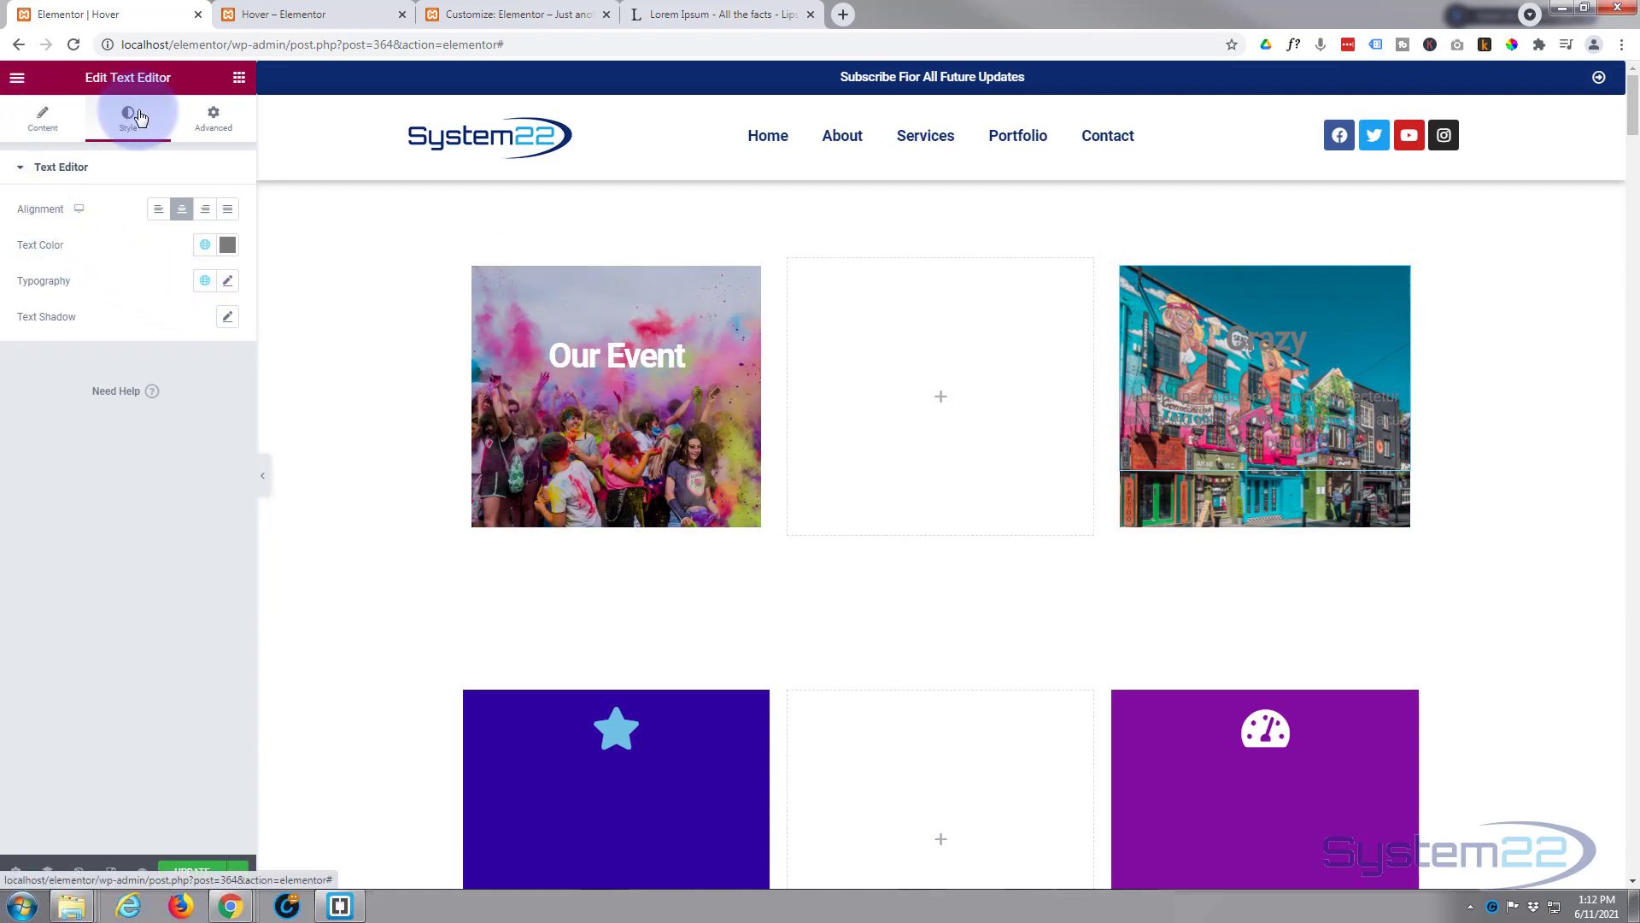
pyautogui.click(228, 247)
pyautogui.moveTo(120, 329)
pyautogui.mouseDown()
pyautogui.moveTo(55, 328)
pyautogui.moveTo(19, 305)
pyautogui.mouseUp()
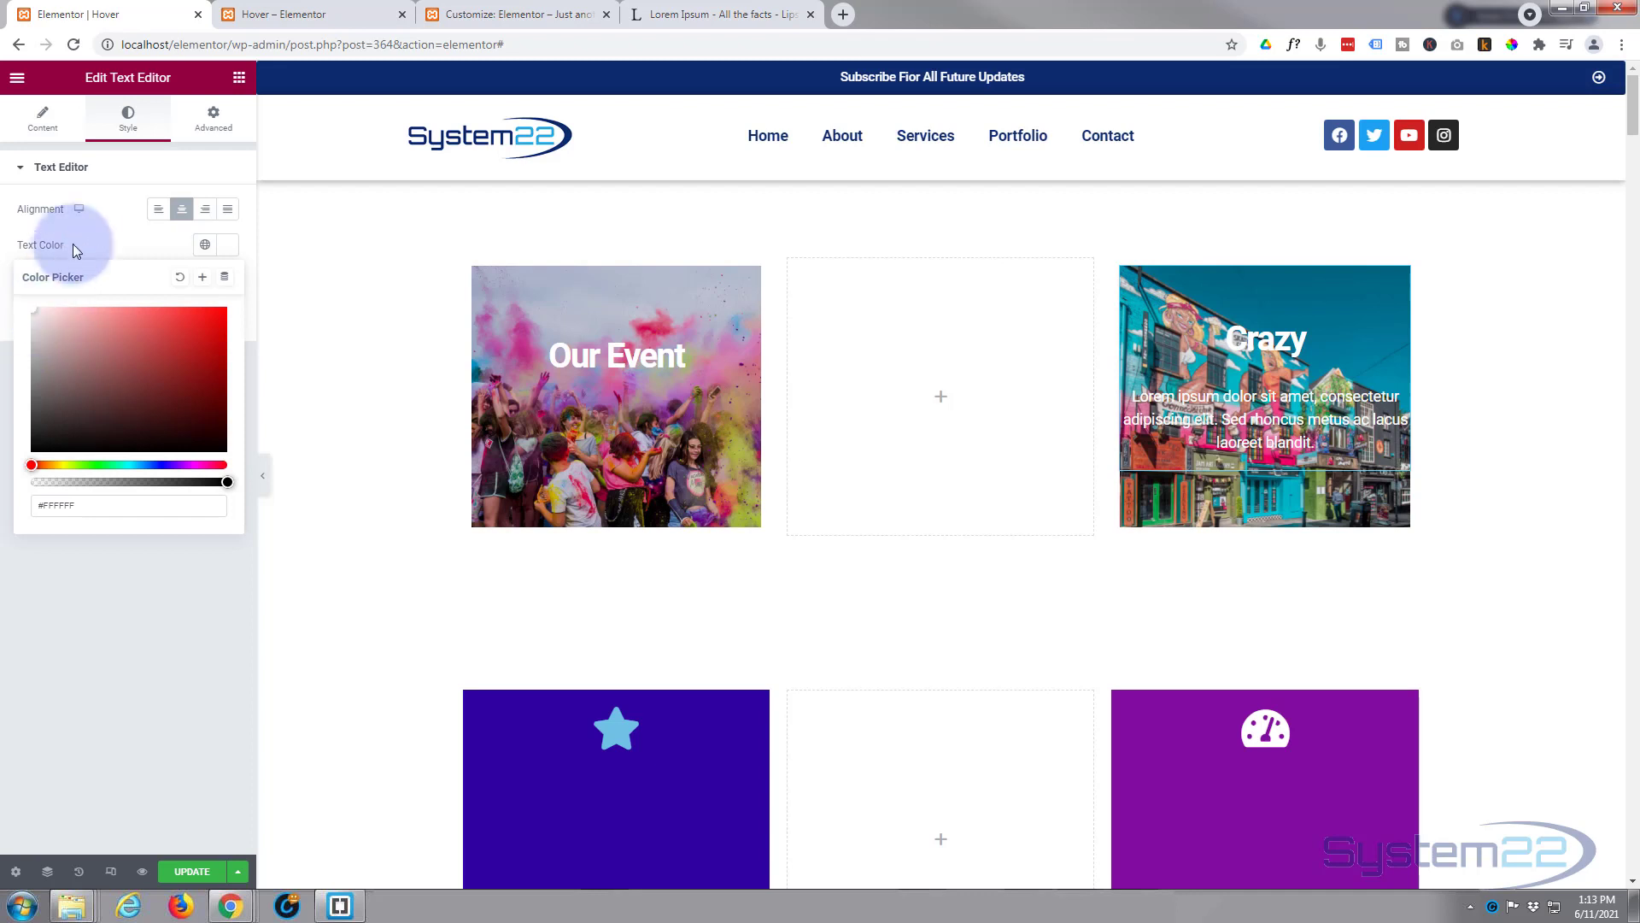
# Step: Give the "Crazy" text widget a classic background in semi-transparent black, #03030342
pyautogui.click(214, 122)
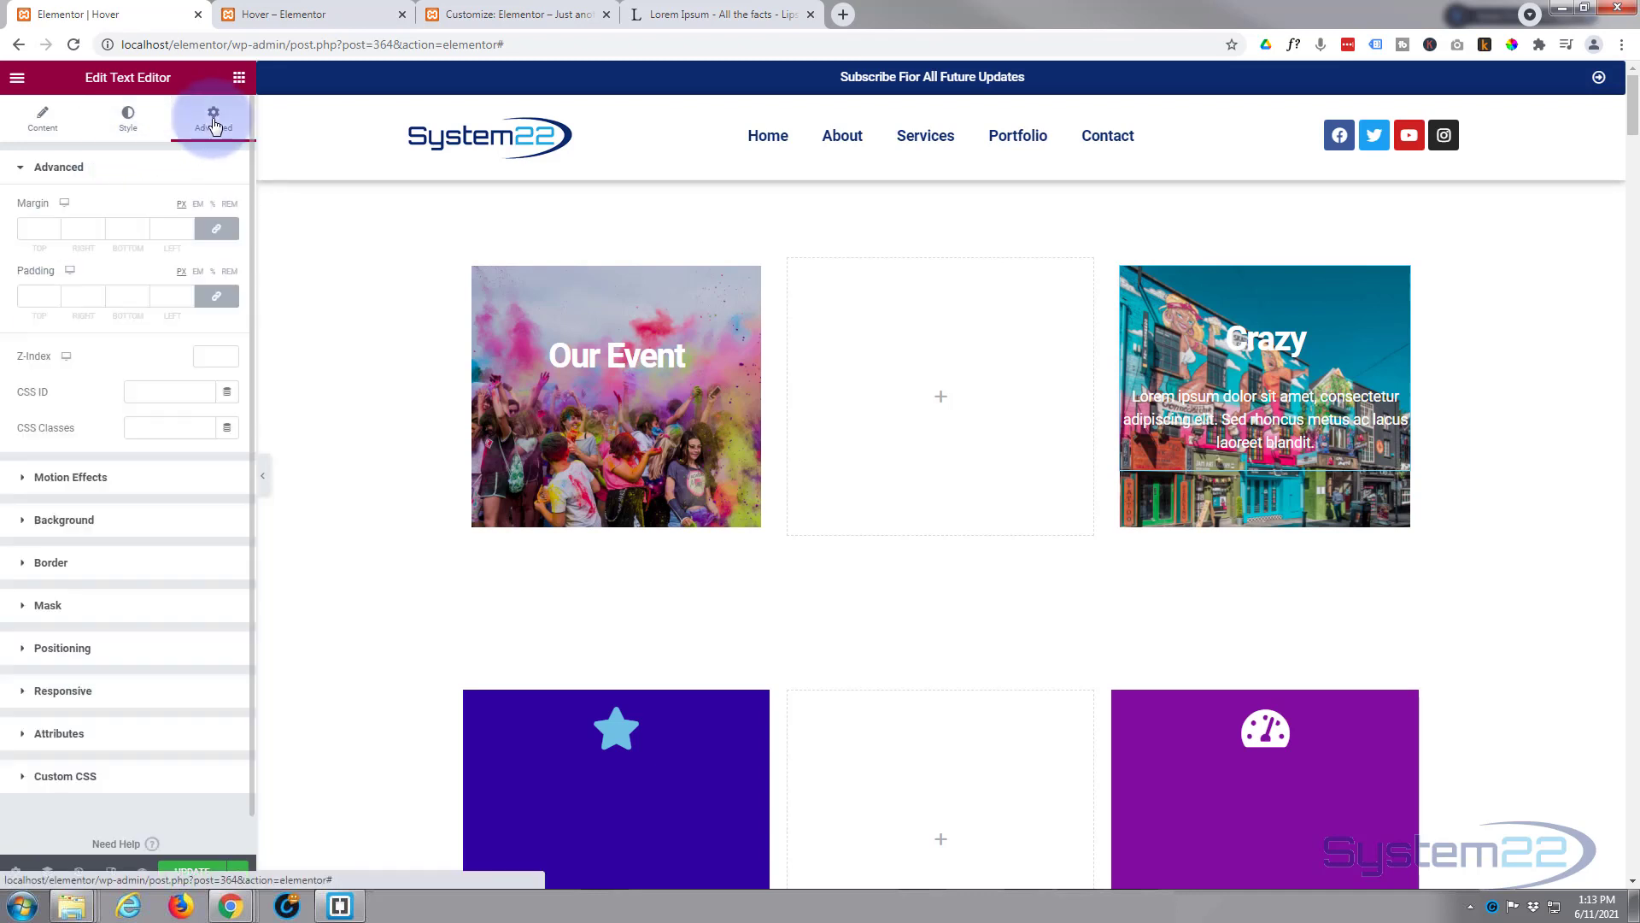
pyautogui.click(114, 523)
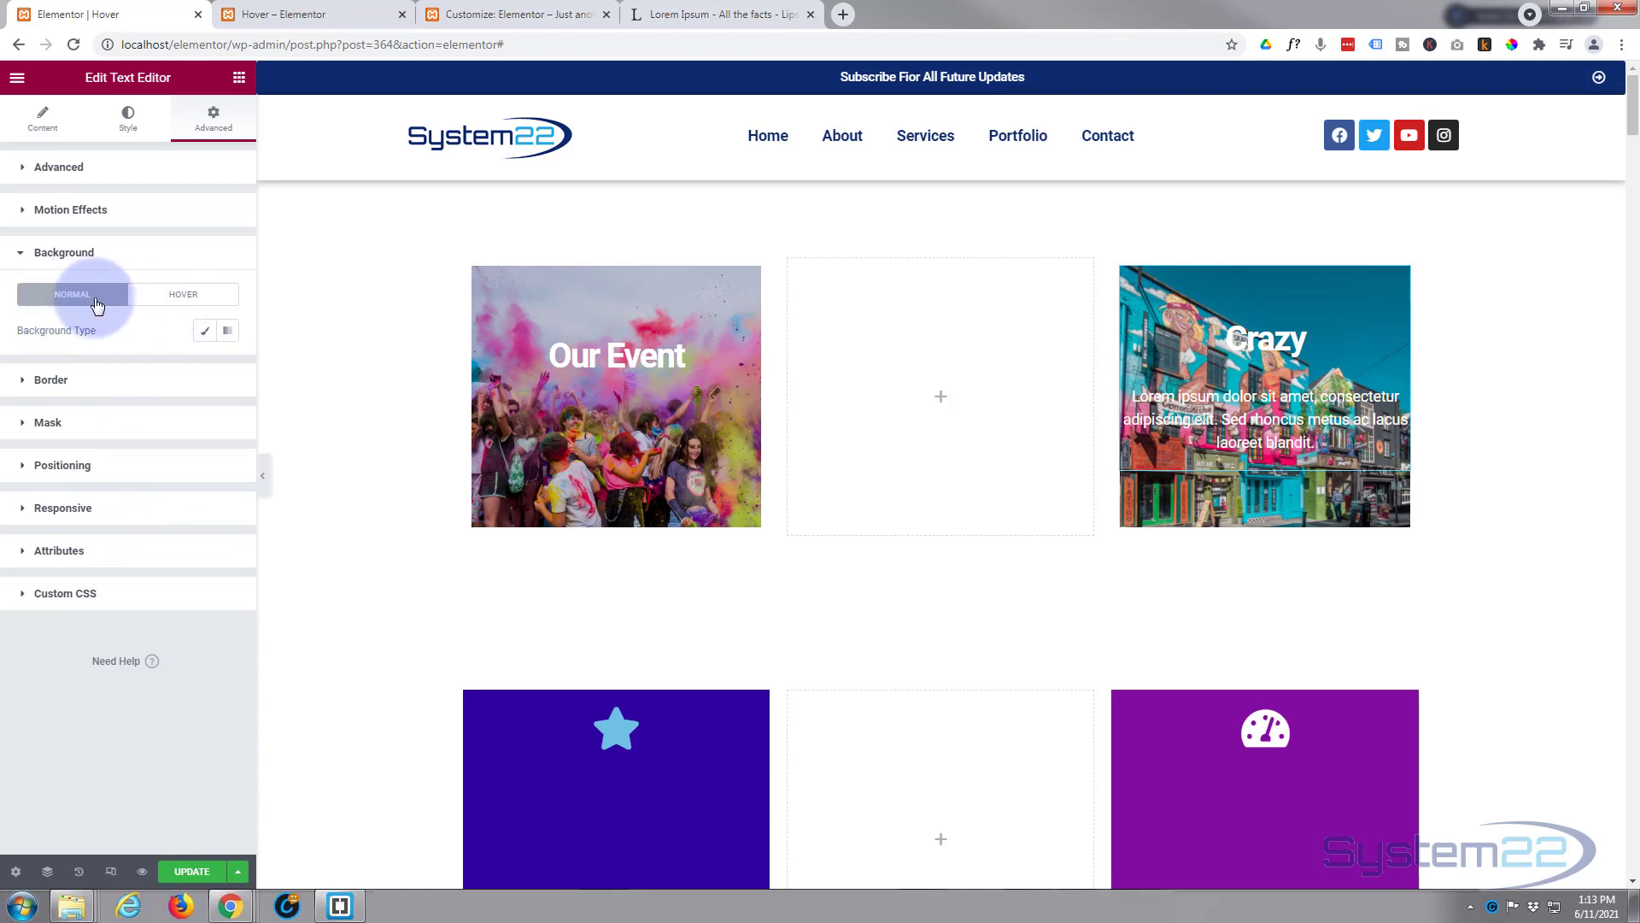
pyautogui.click(206, 331)
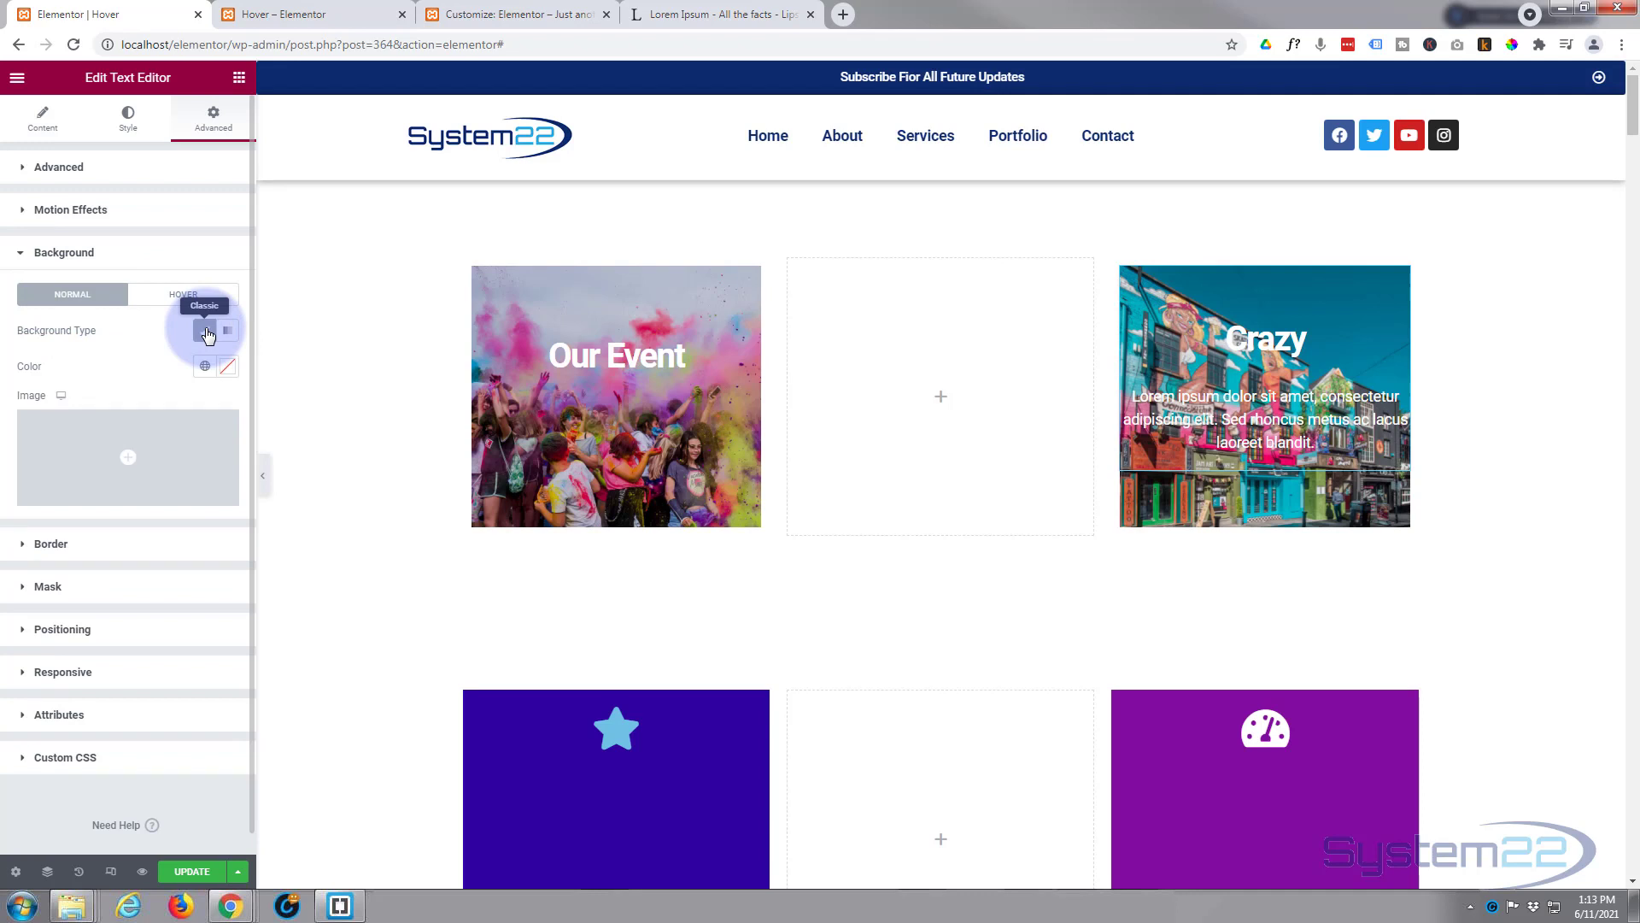
pyautogui.click(226, 367)
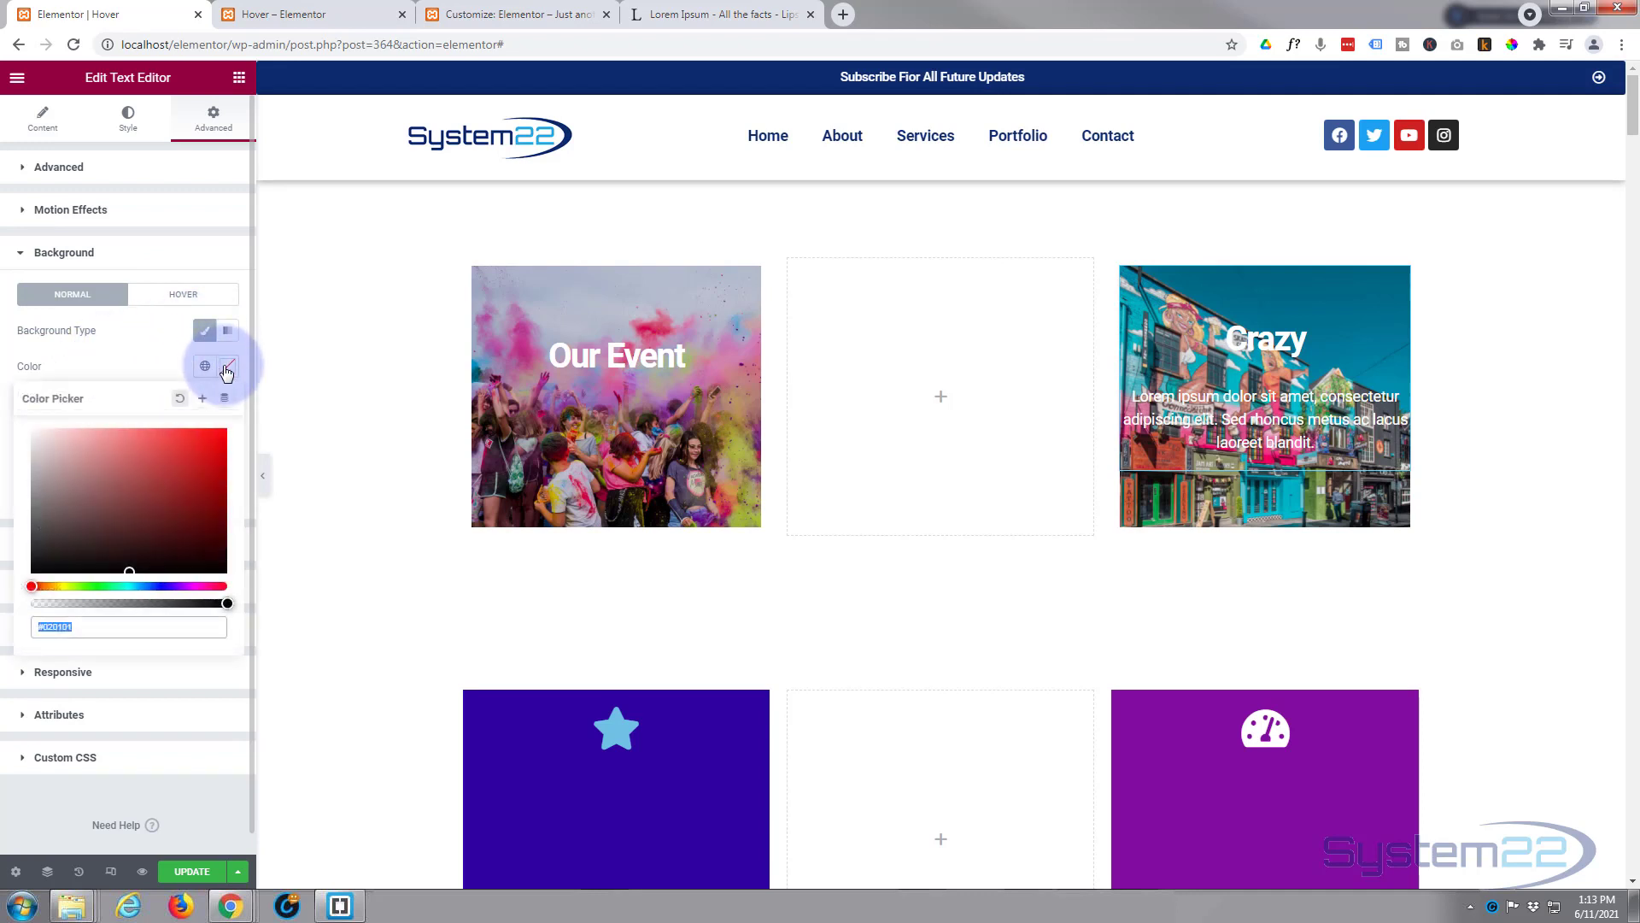
pyautogui.moveTo(130, 574); pyautogui.dragTo(32, 575)
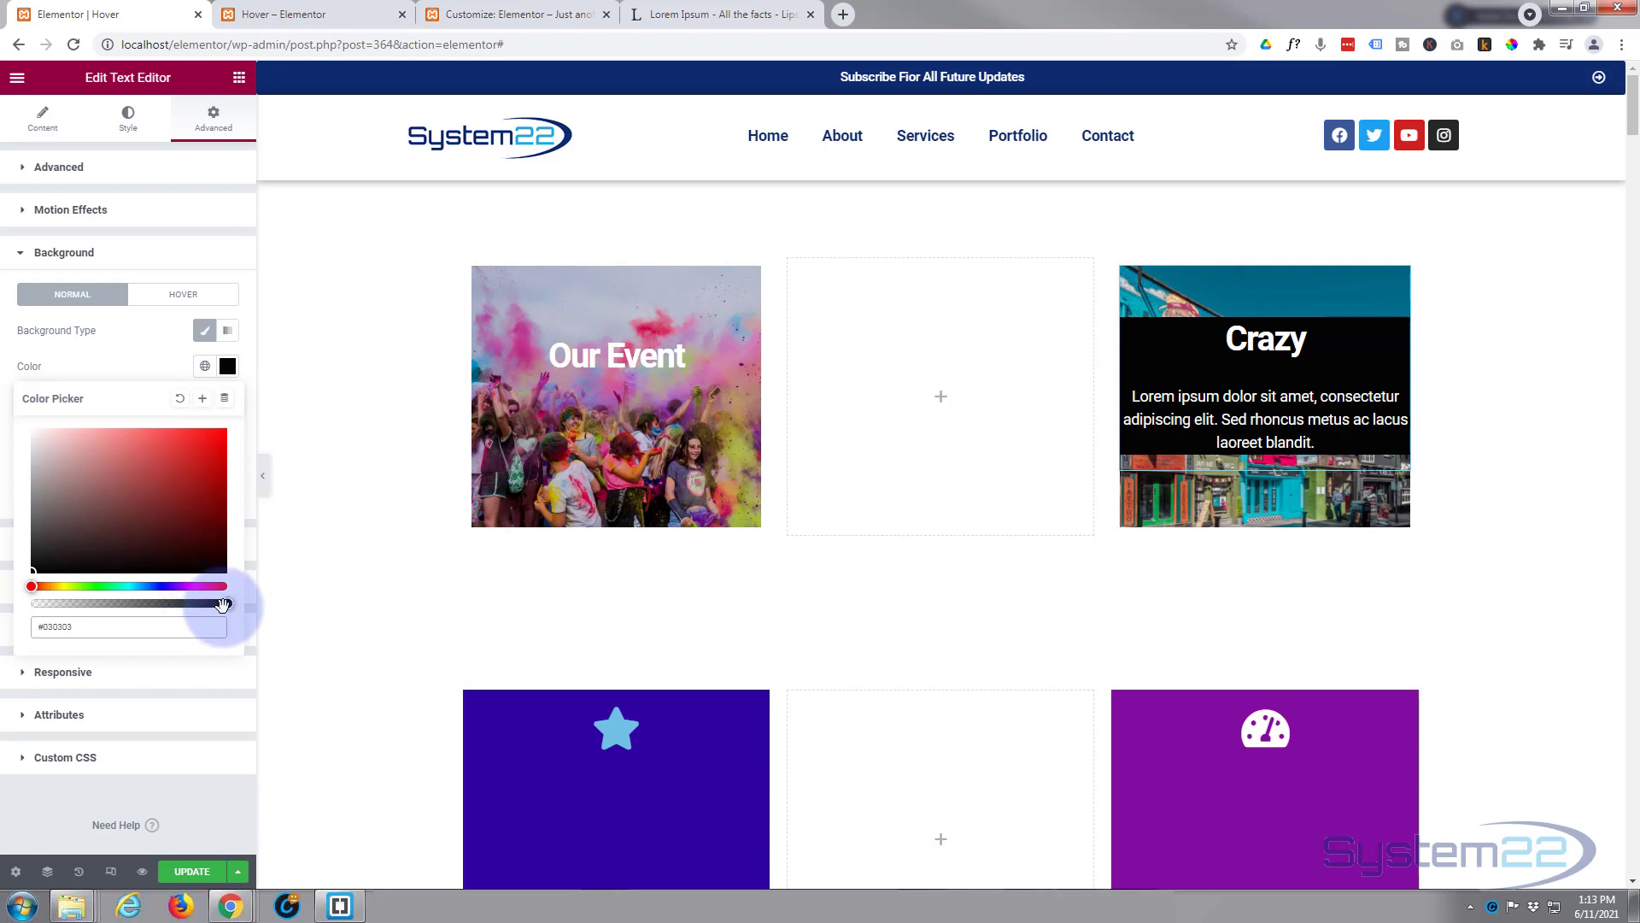
pyautogui.moveTo(228, 608); pyautogui.dragTo(82, 597)
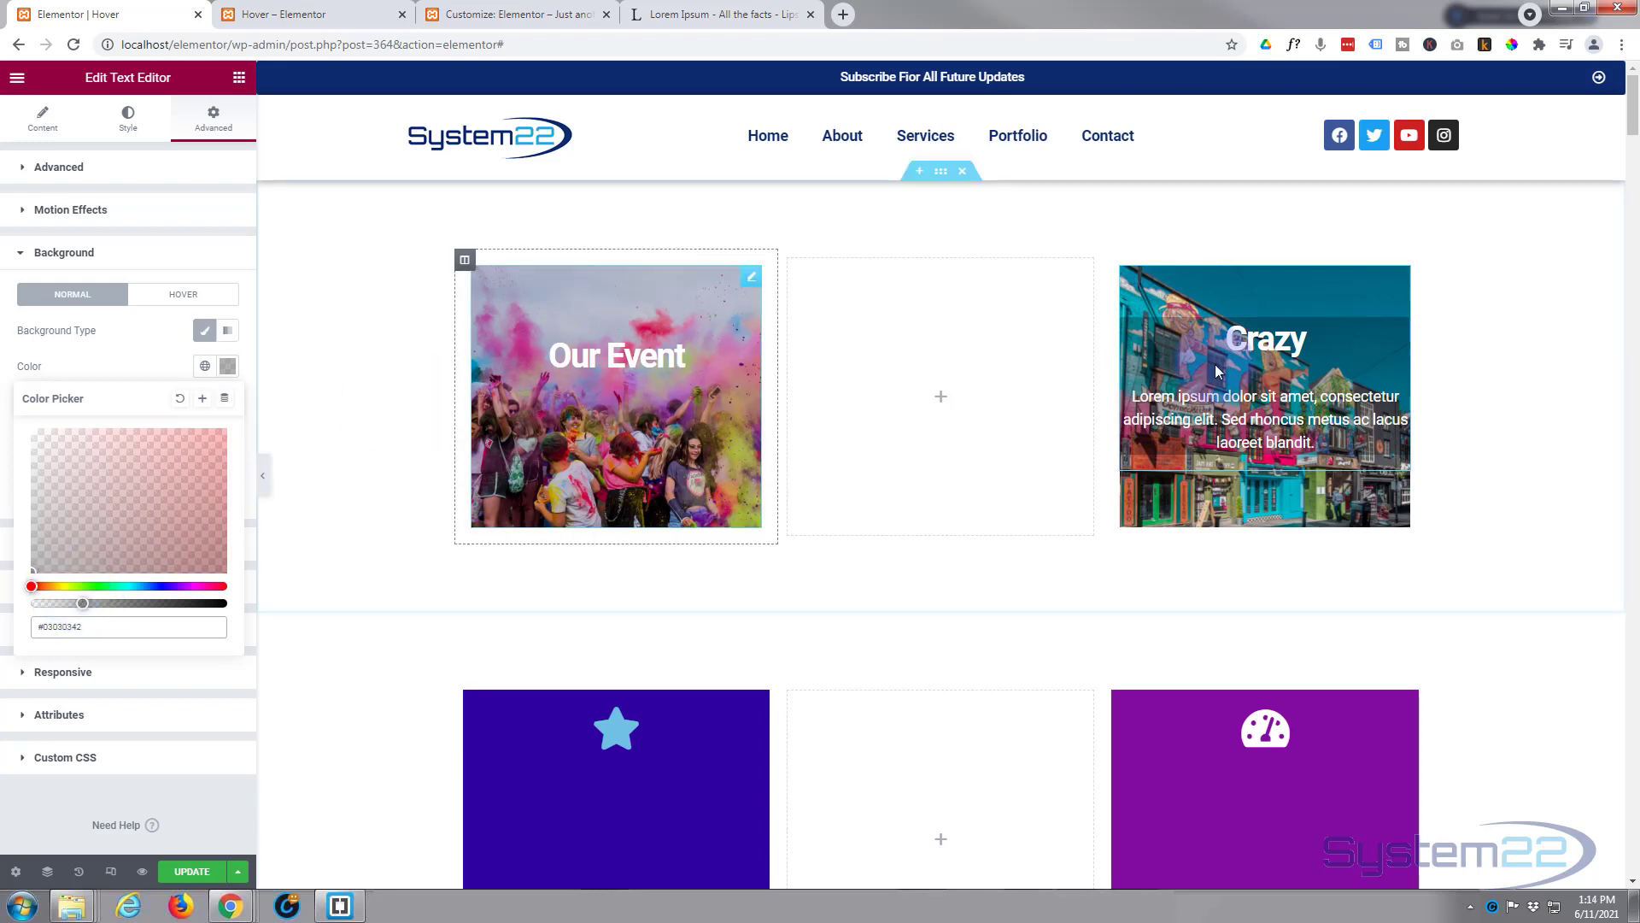
pyautogui.click(1137, 369)
pyautogui.click(1121, 418)
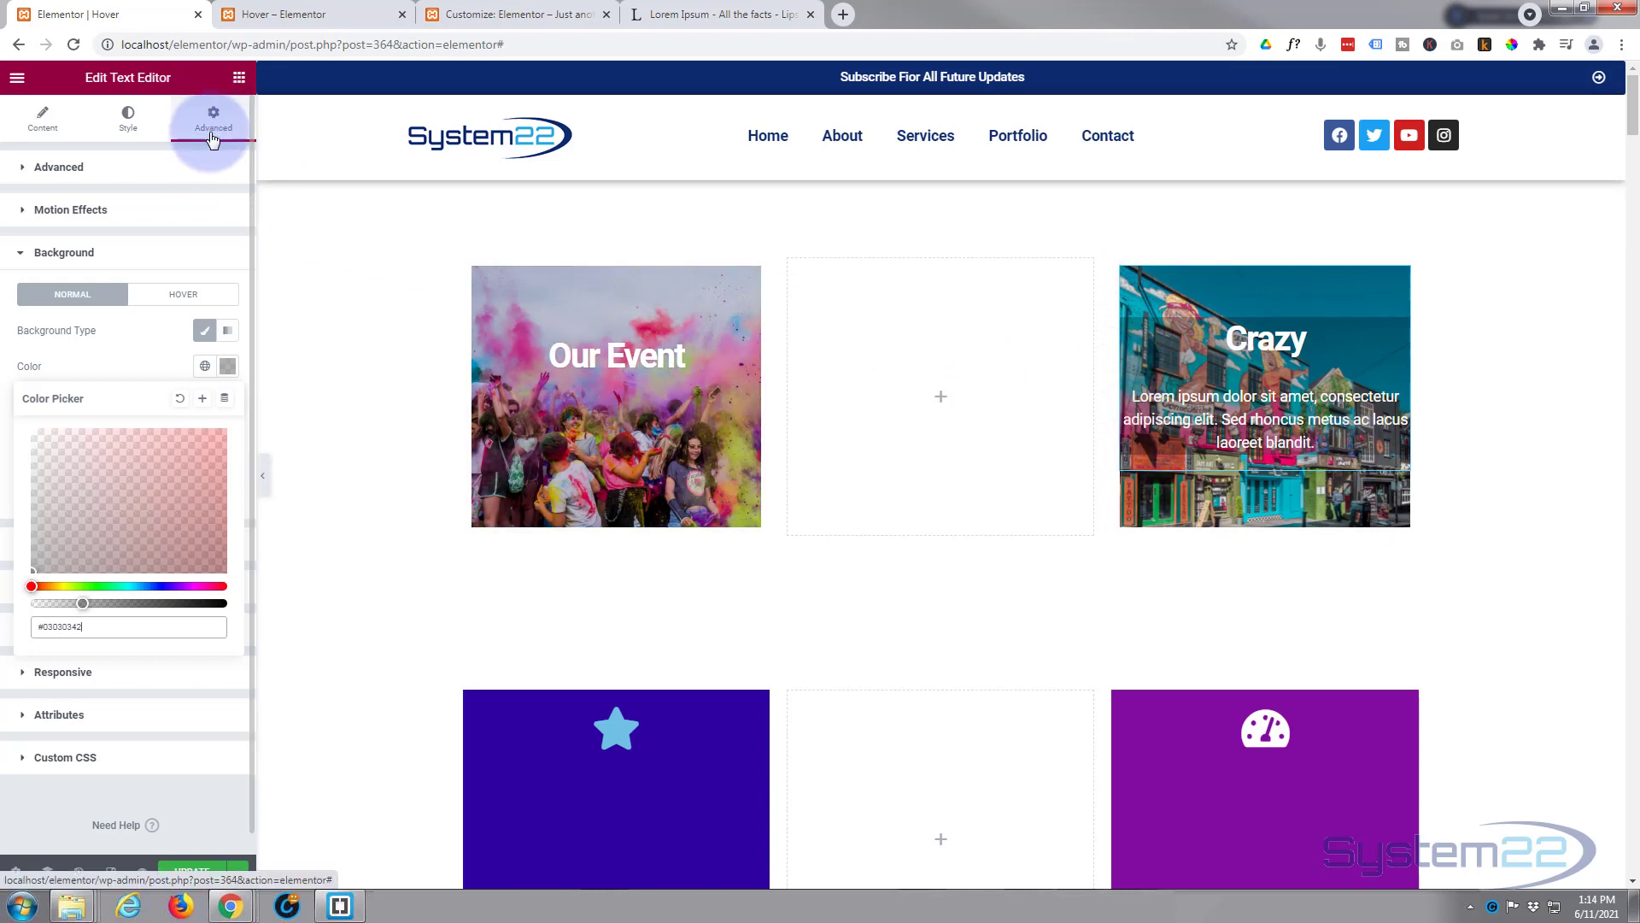
# Step: Set the "Crazy" text widget's padding to 20 px on all sides
pyautogui.click(23, 175)
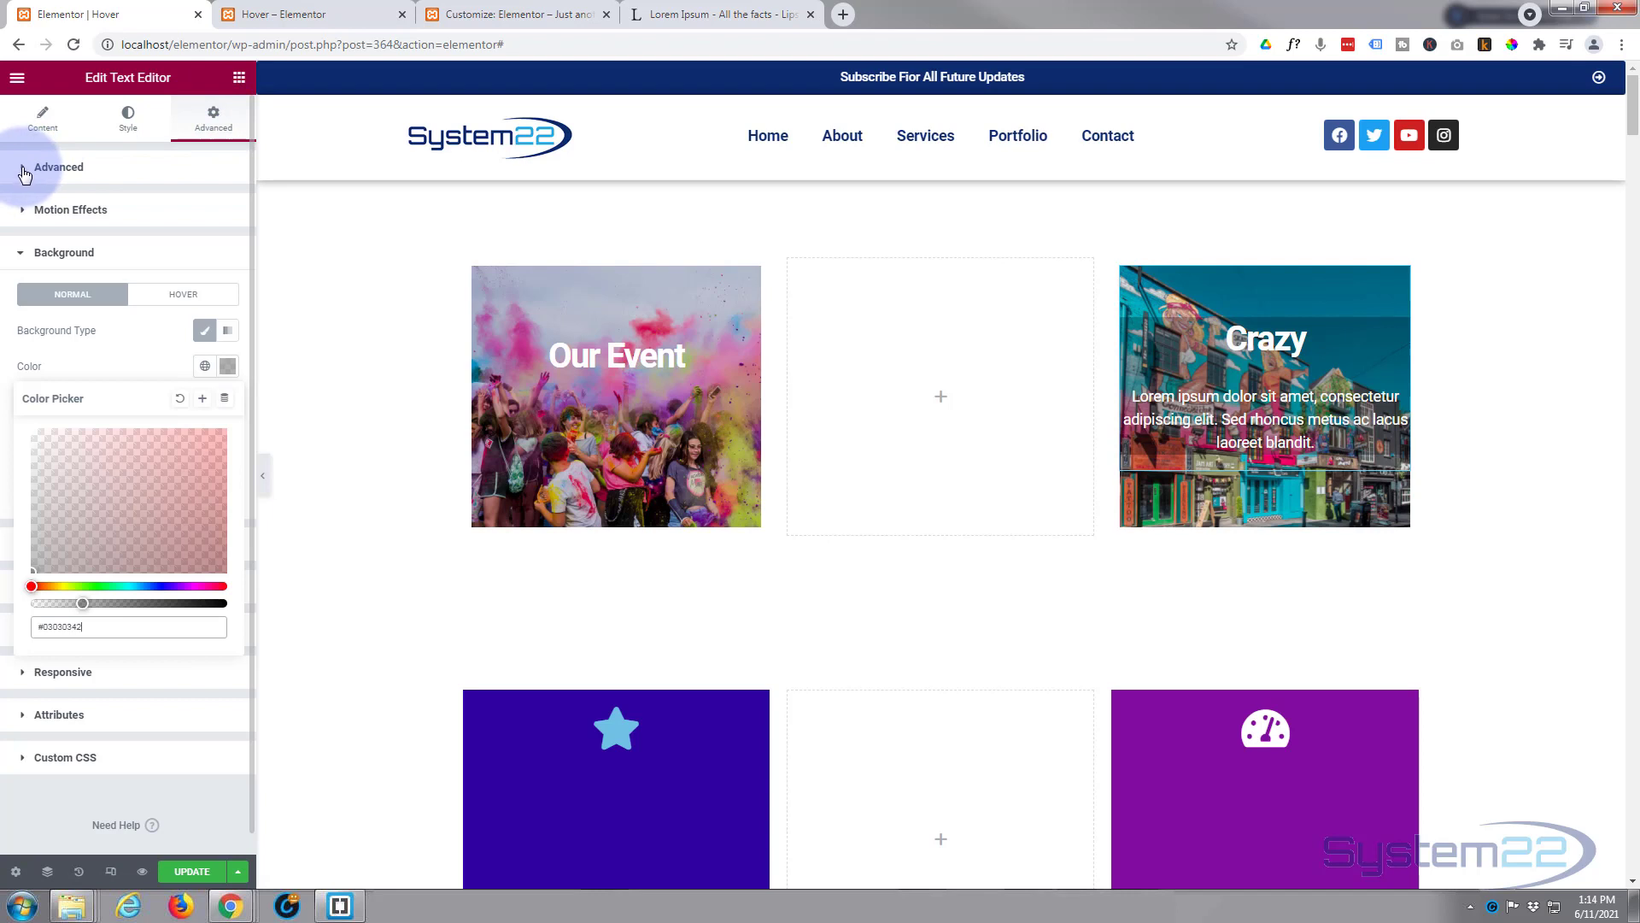
pyautogui.click(31, 239)
pyautogui.click(33, 296)
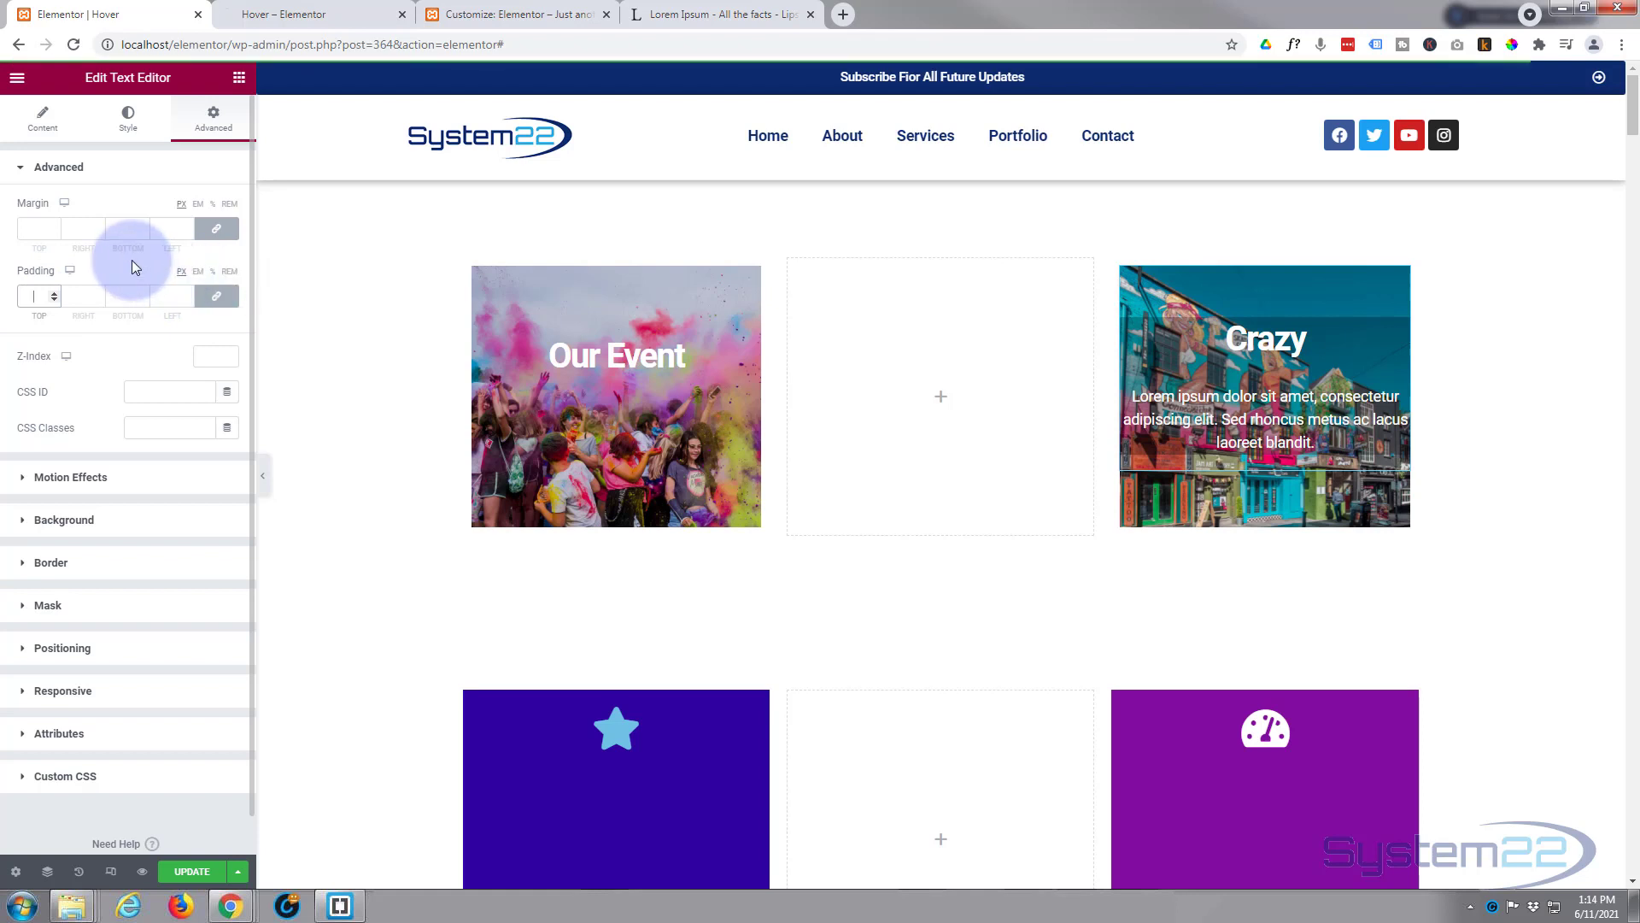
pyautogui.write('20')
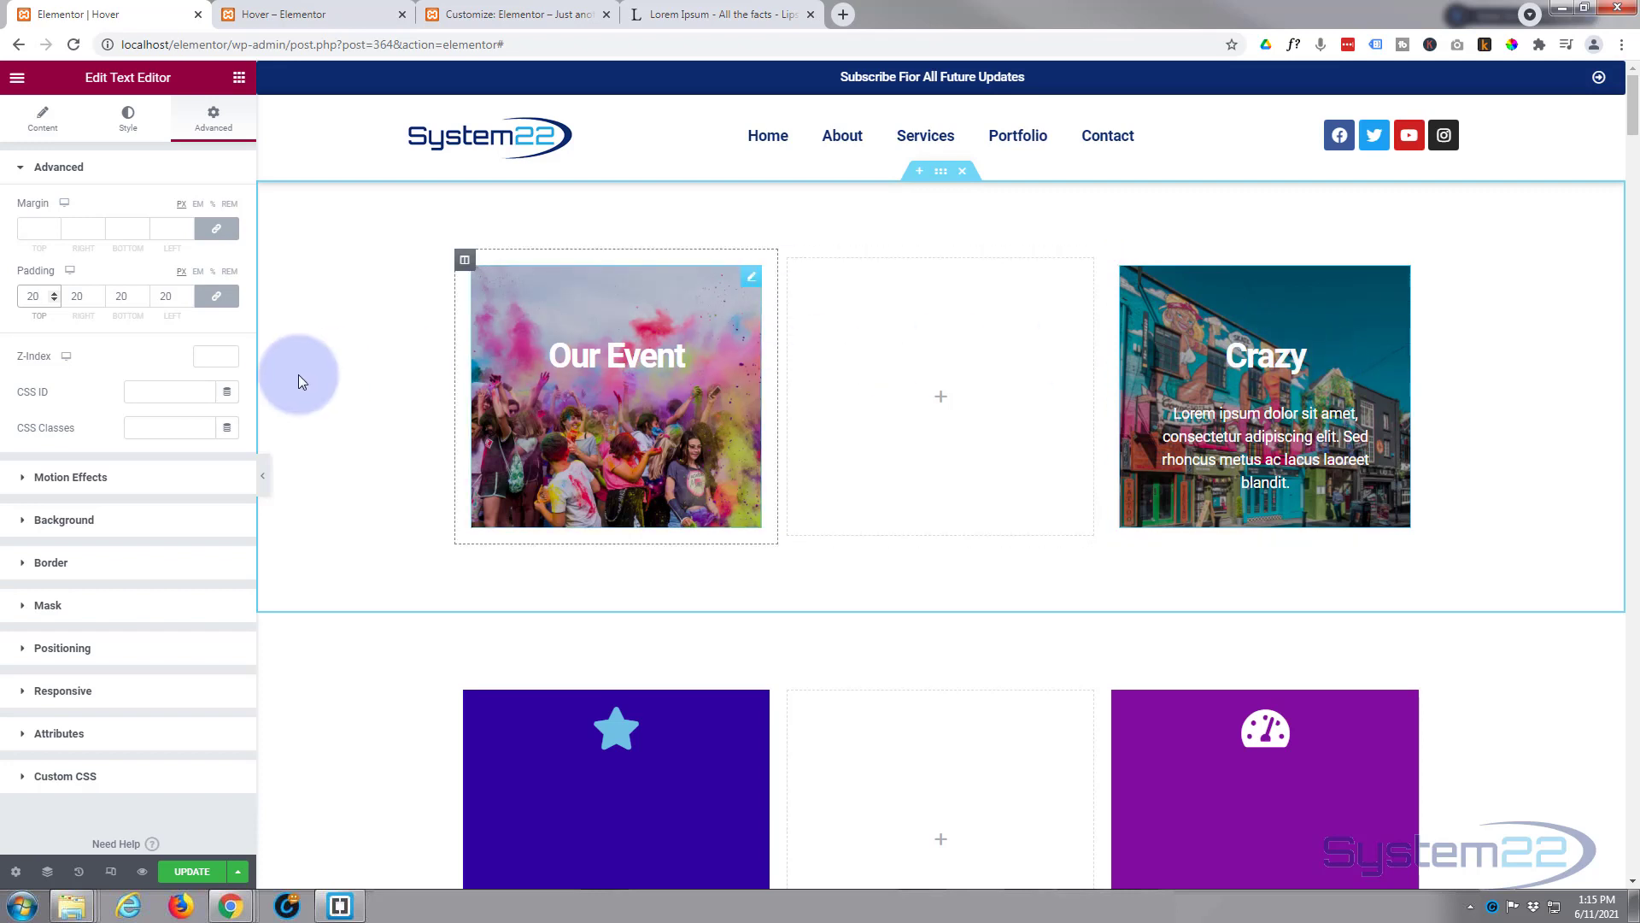
# Step: Center-align both the "Crazy" heading and its paragraph within the text widget's content
pyautogui.click(40, 130)
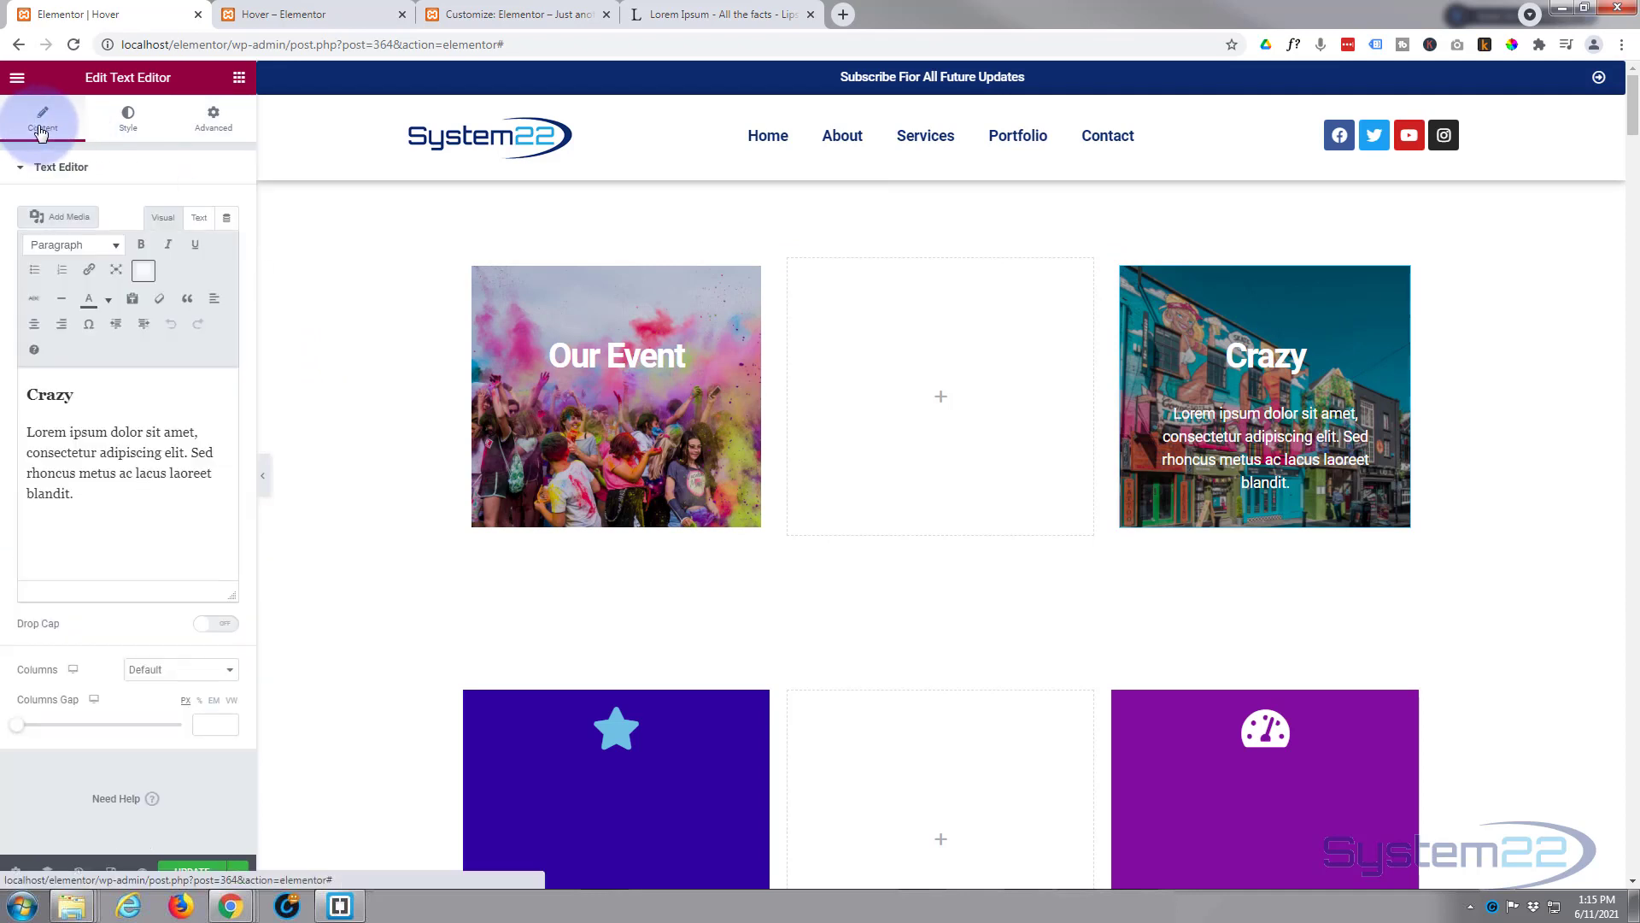
pyautogui.click(81, 408)
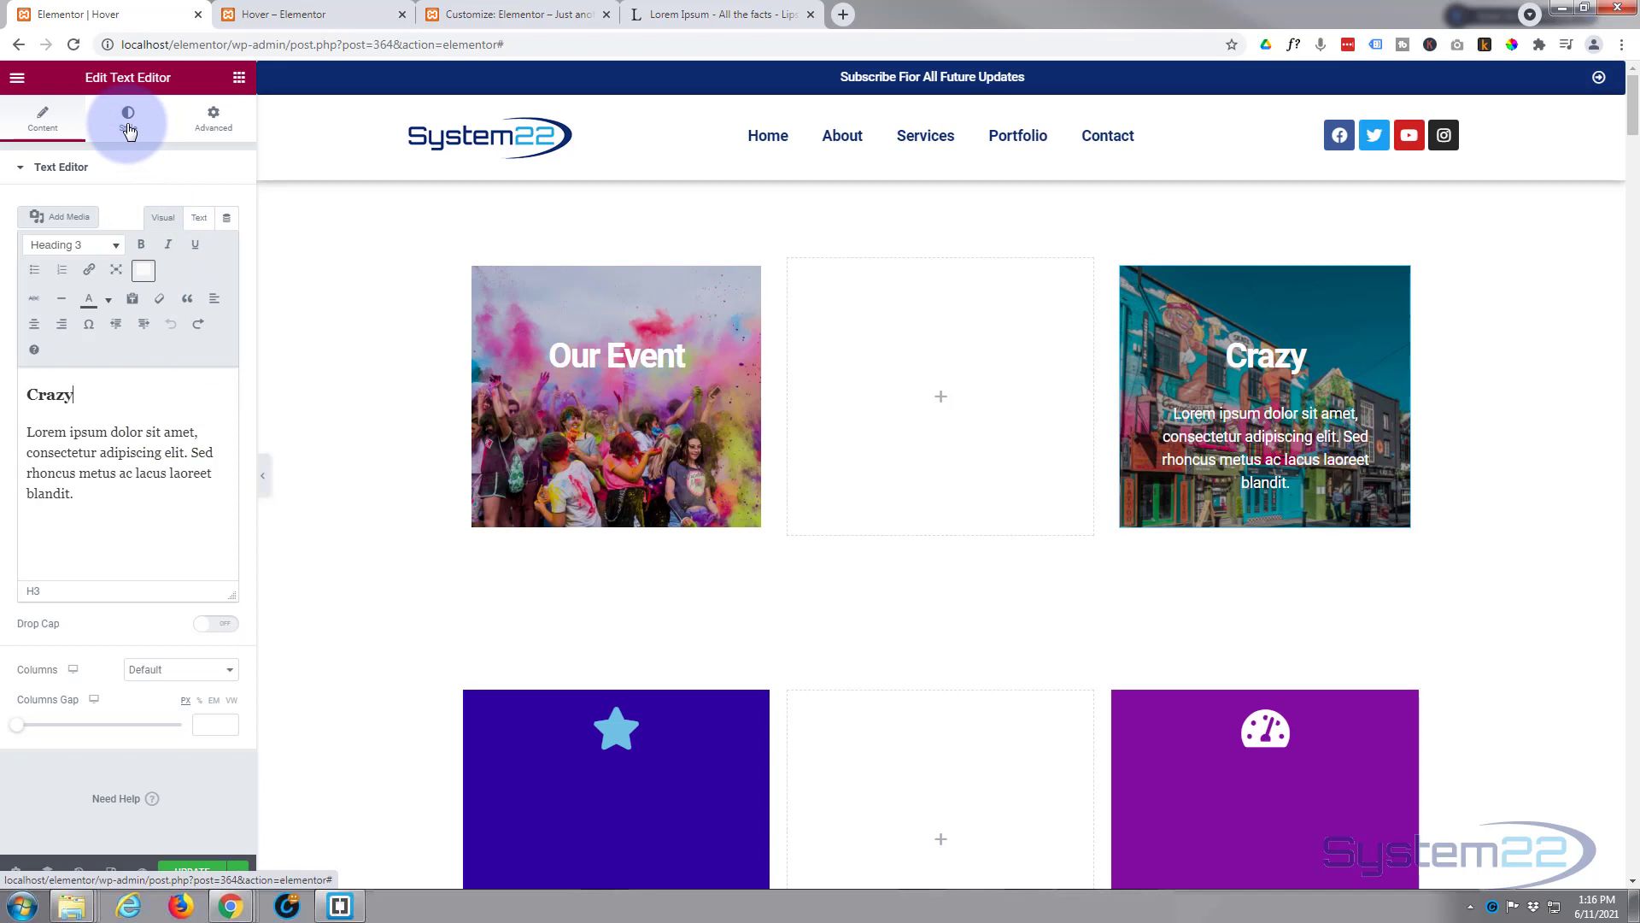
pyautogui.moveTo(75, 494); pyautogui.dragTo(33, 353)
pyautogui.click(34, 325)
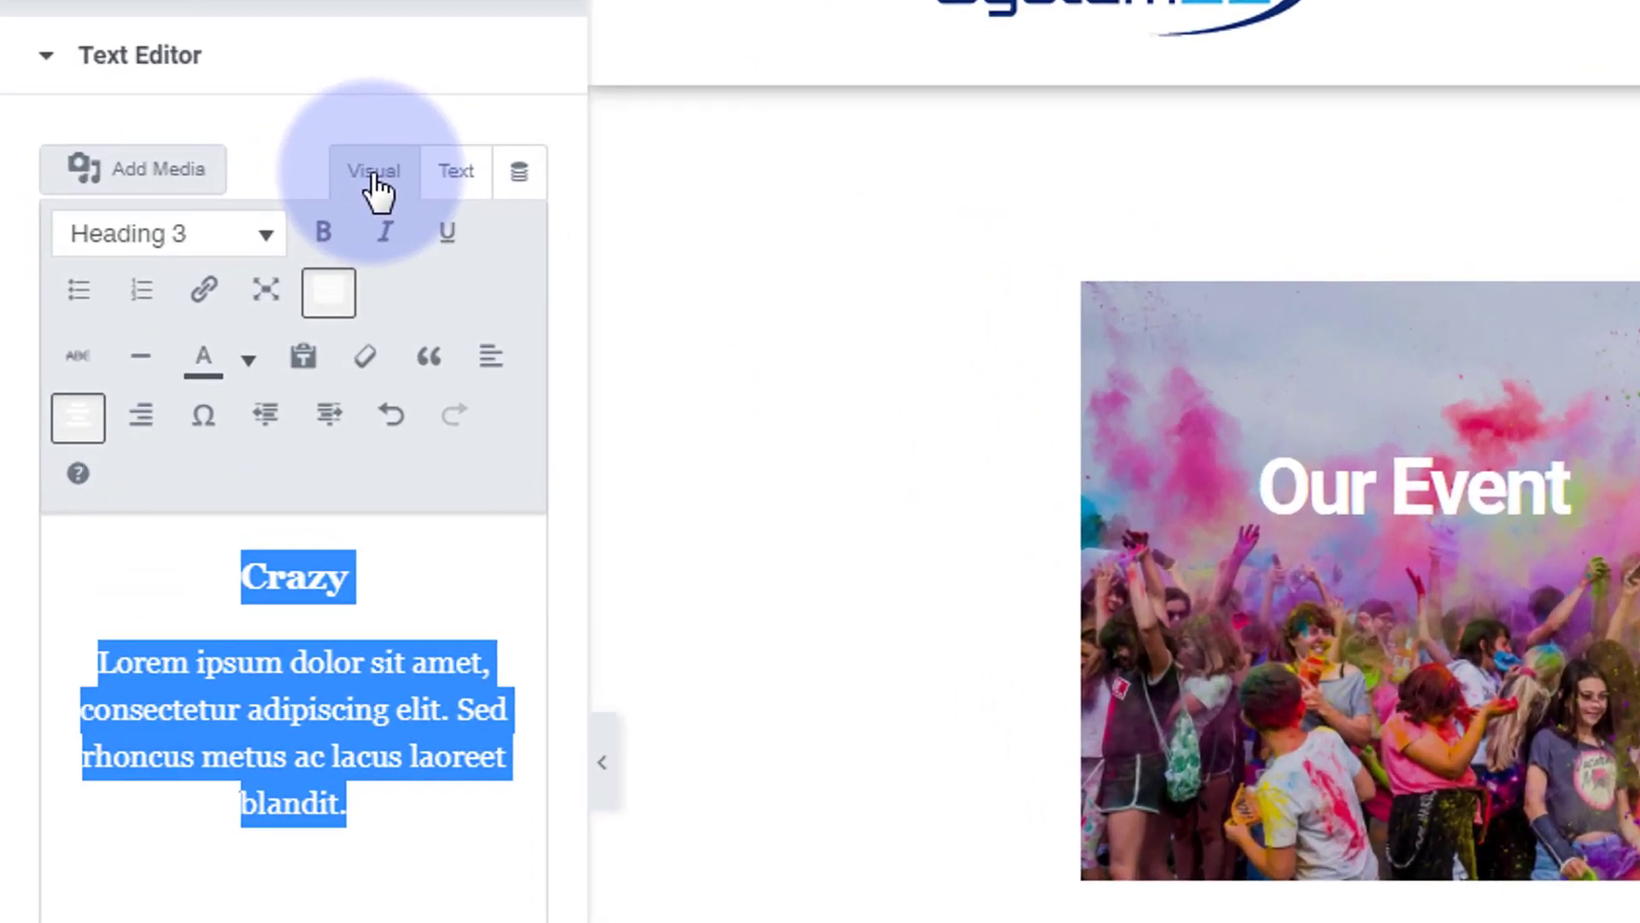
# Step: In the text widget's HTML source, add class="th" to the paragraph tag before its style attribute
pyautogui.click(458, 179)
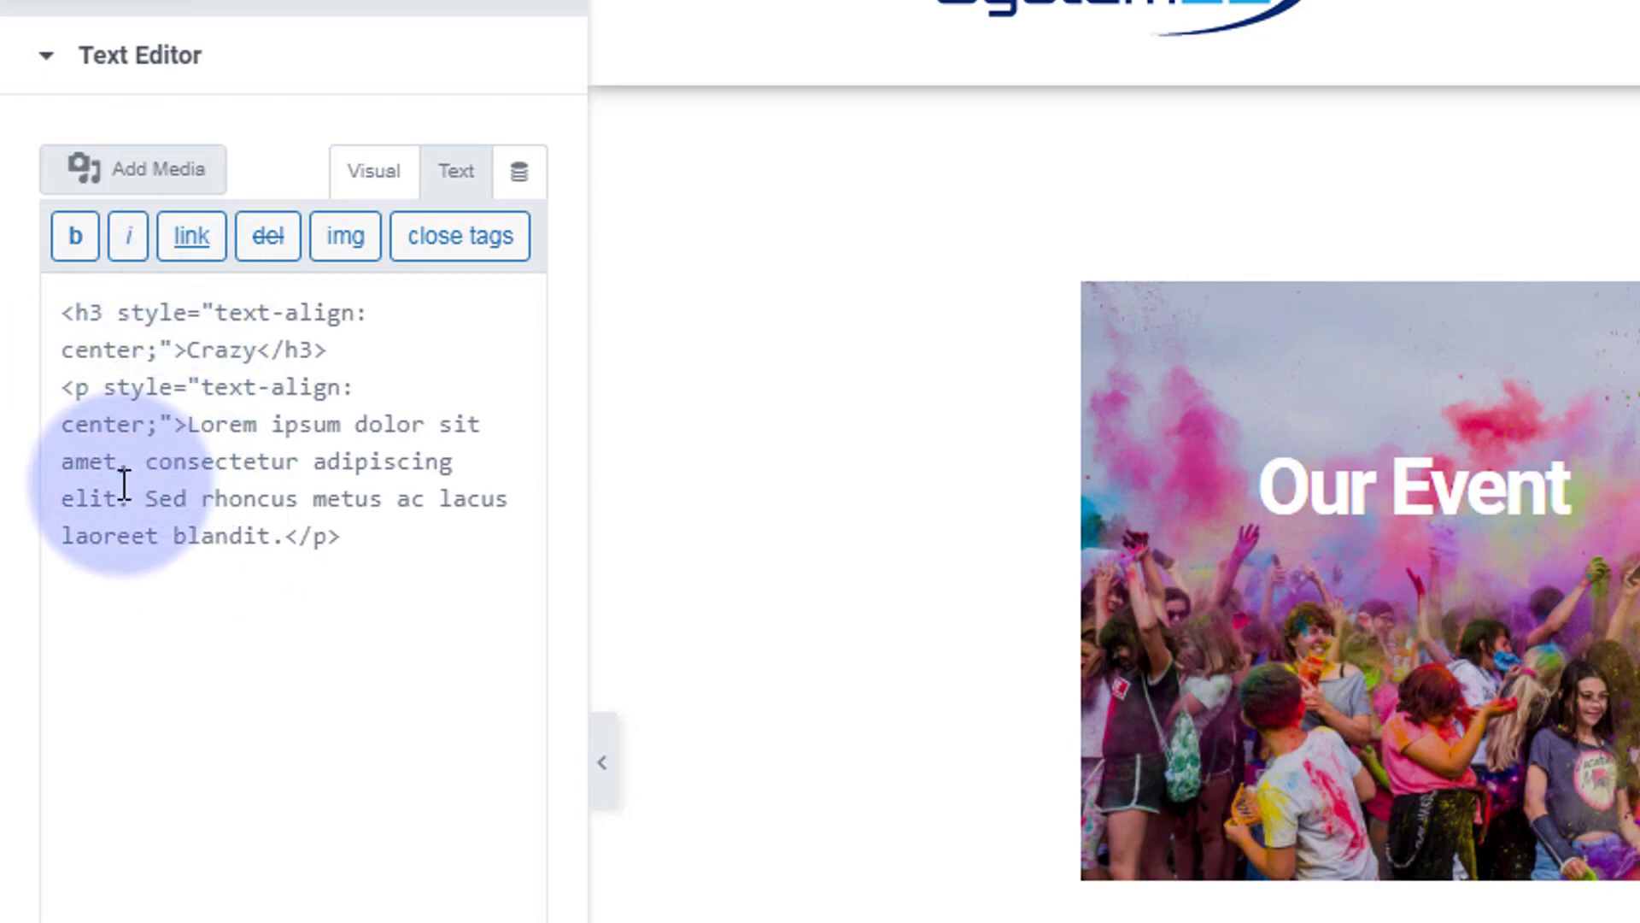
pyautogui.click(89, 379)
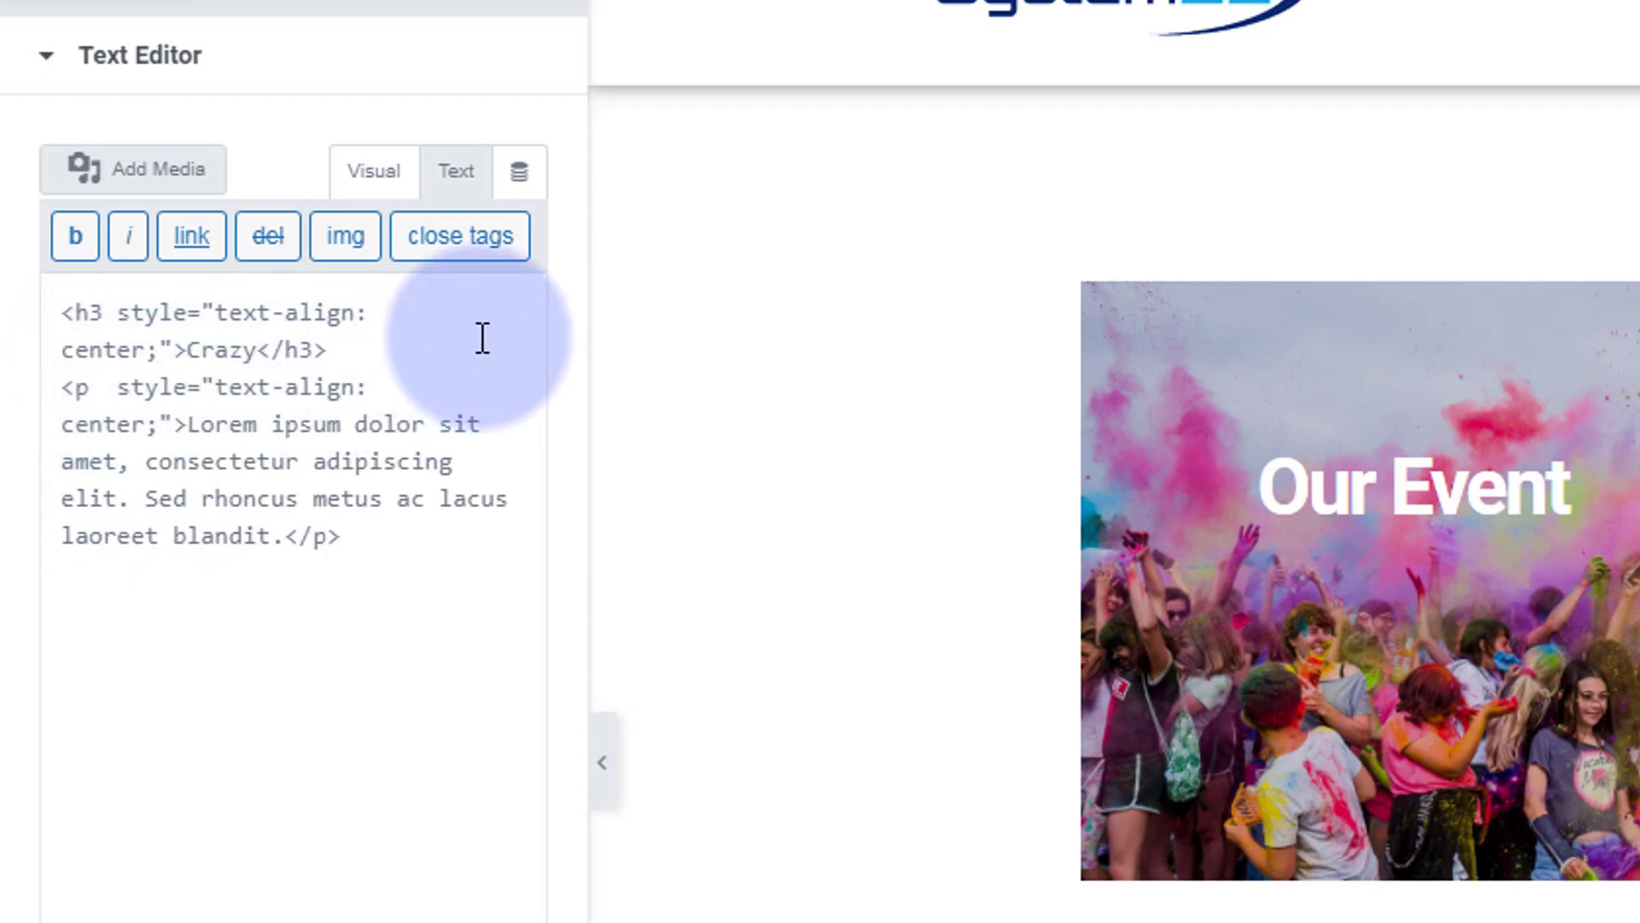
pyautogui.write('class')
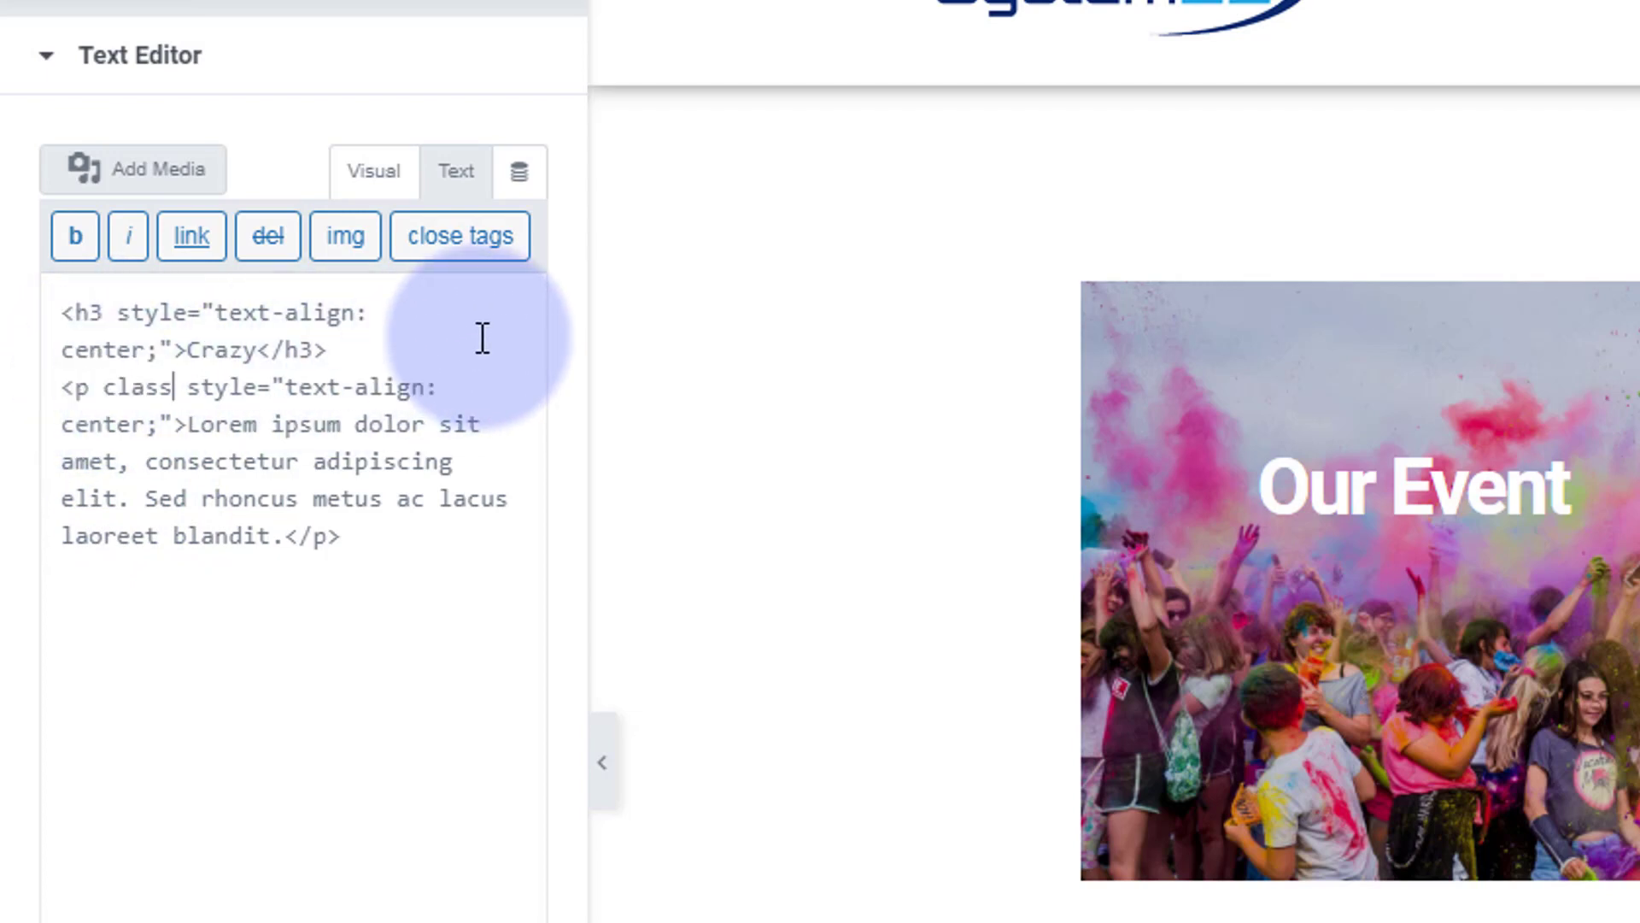
pyautogui.write('=')
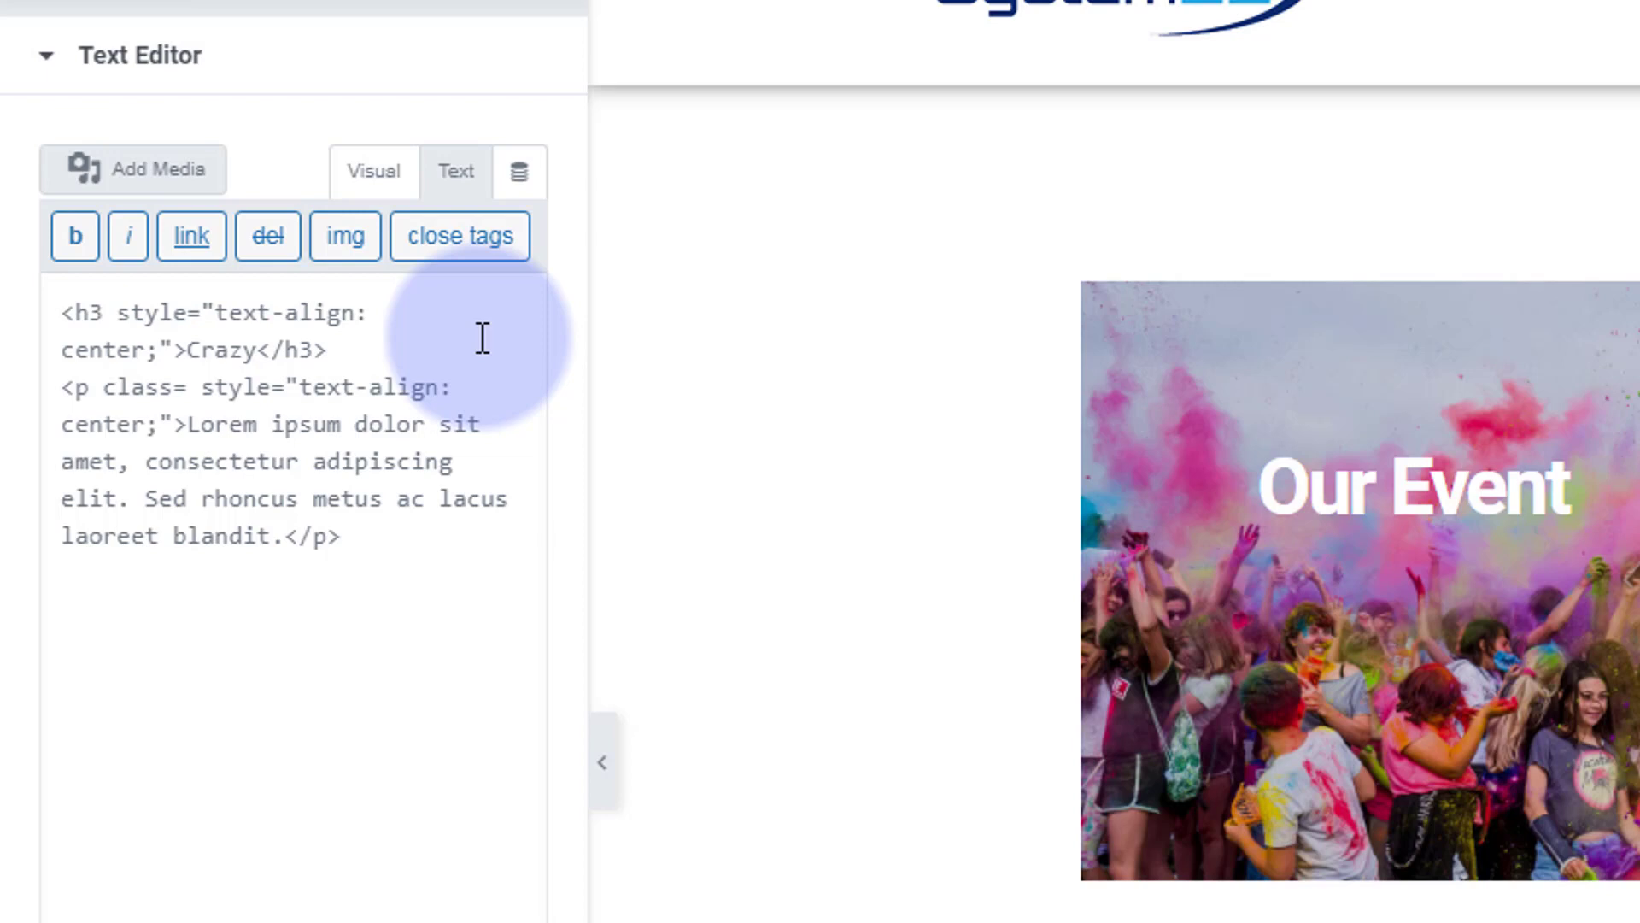
pyautogui.write('""')
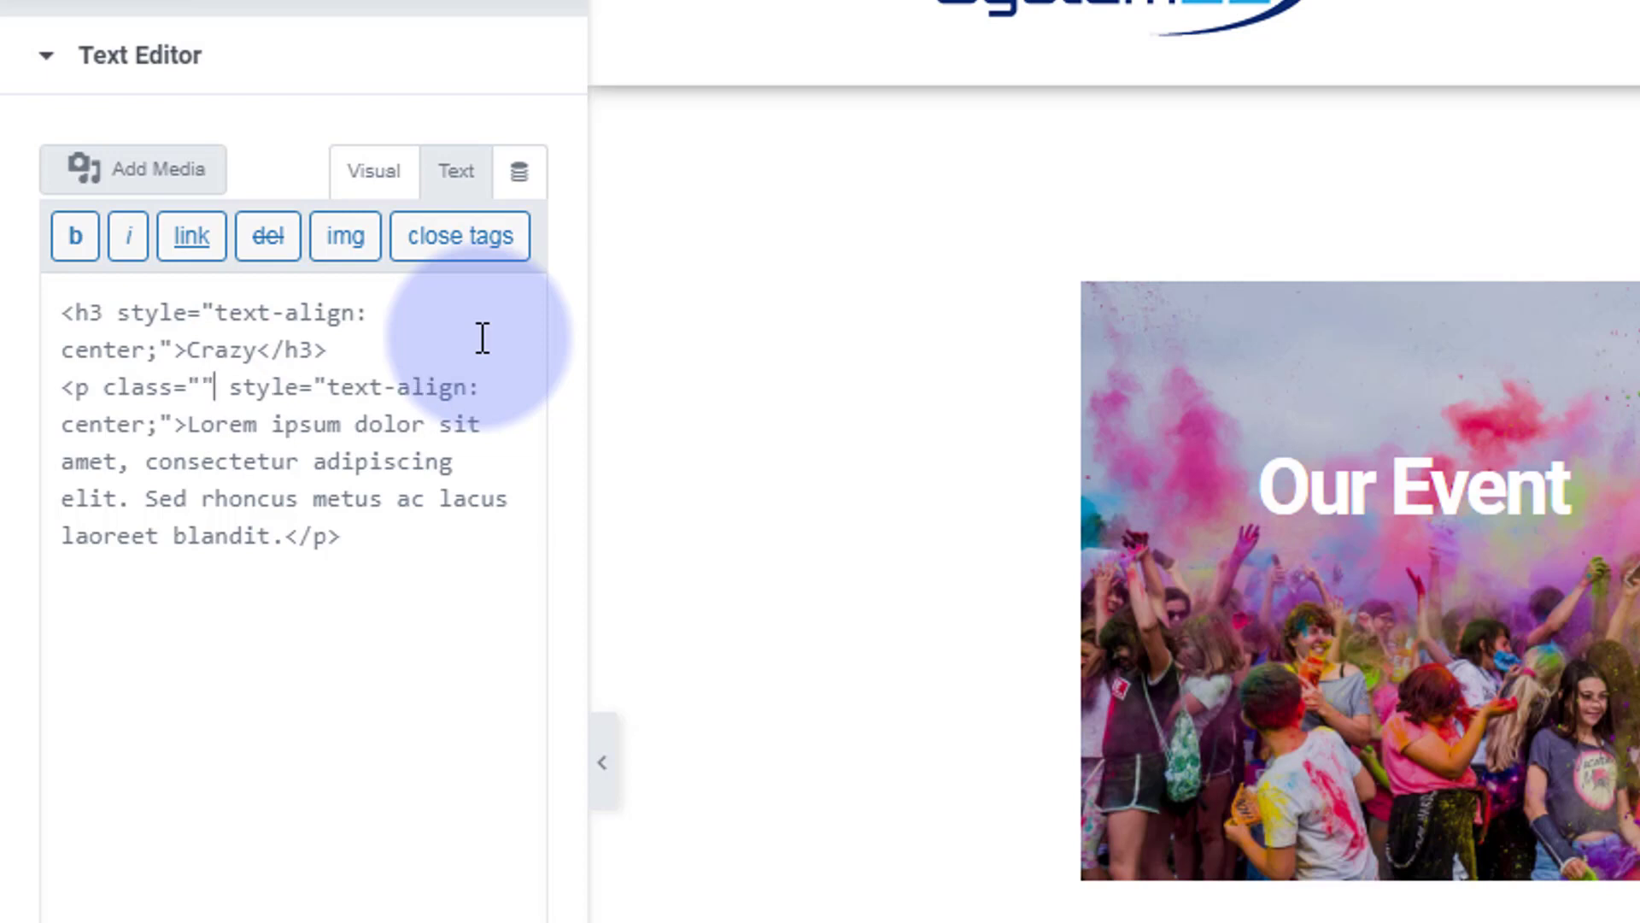
pyautogui.press('Left')
pyautogui.write('th')
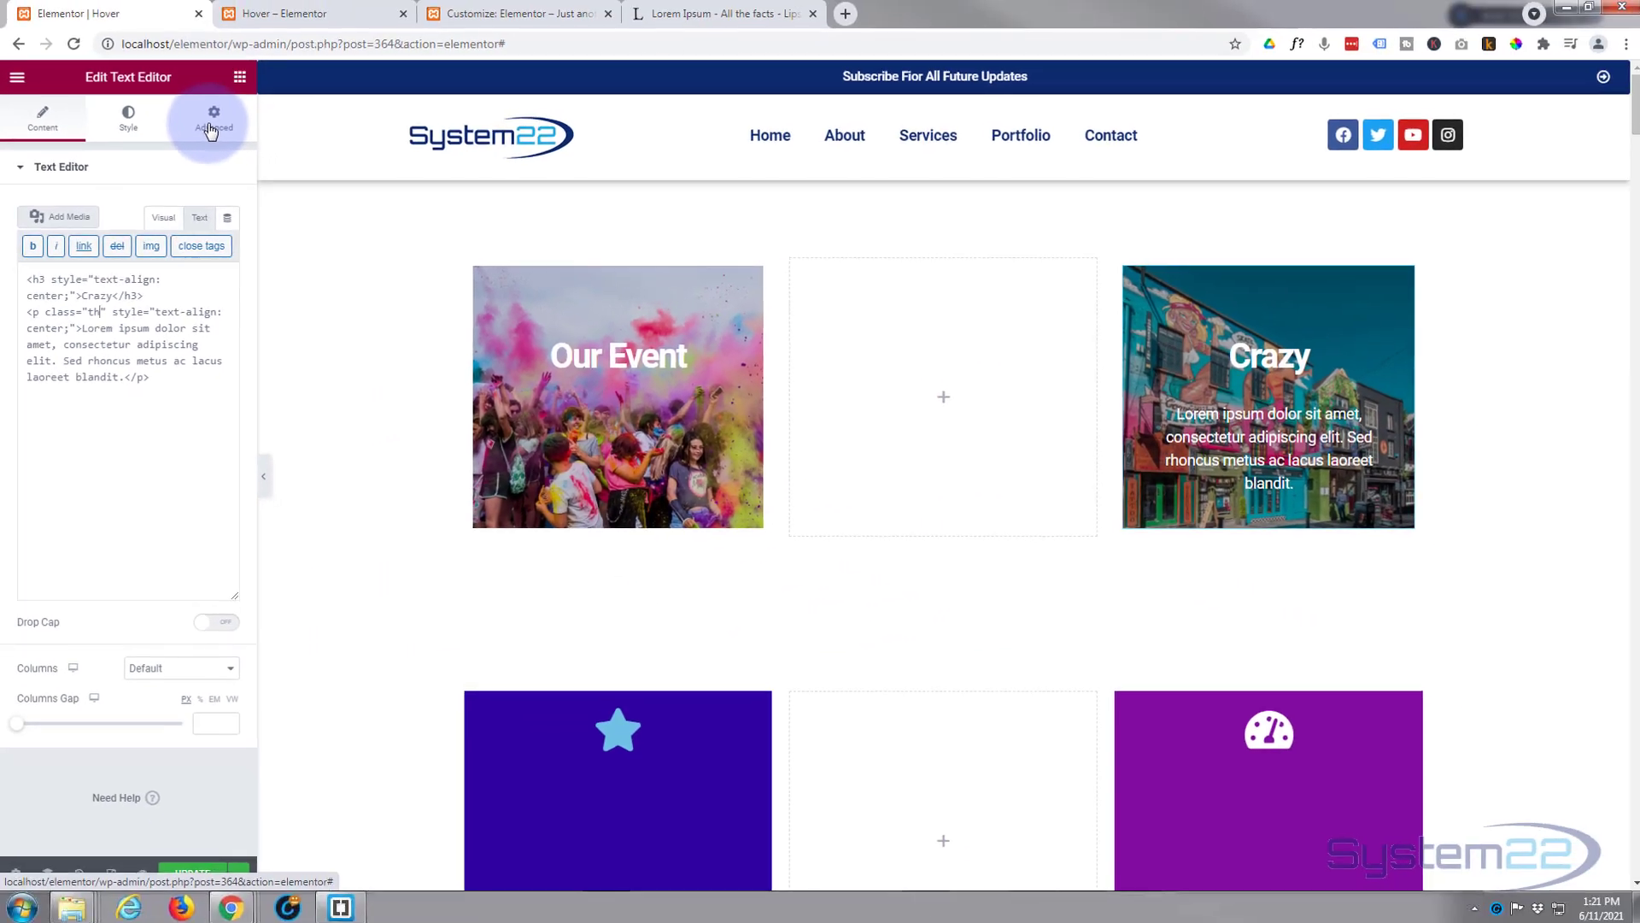
# Step: Add a .th rule with opacity:0; to the "Crazy" text widget's own custom CSS
pyautogui.click(340, 64)
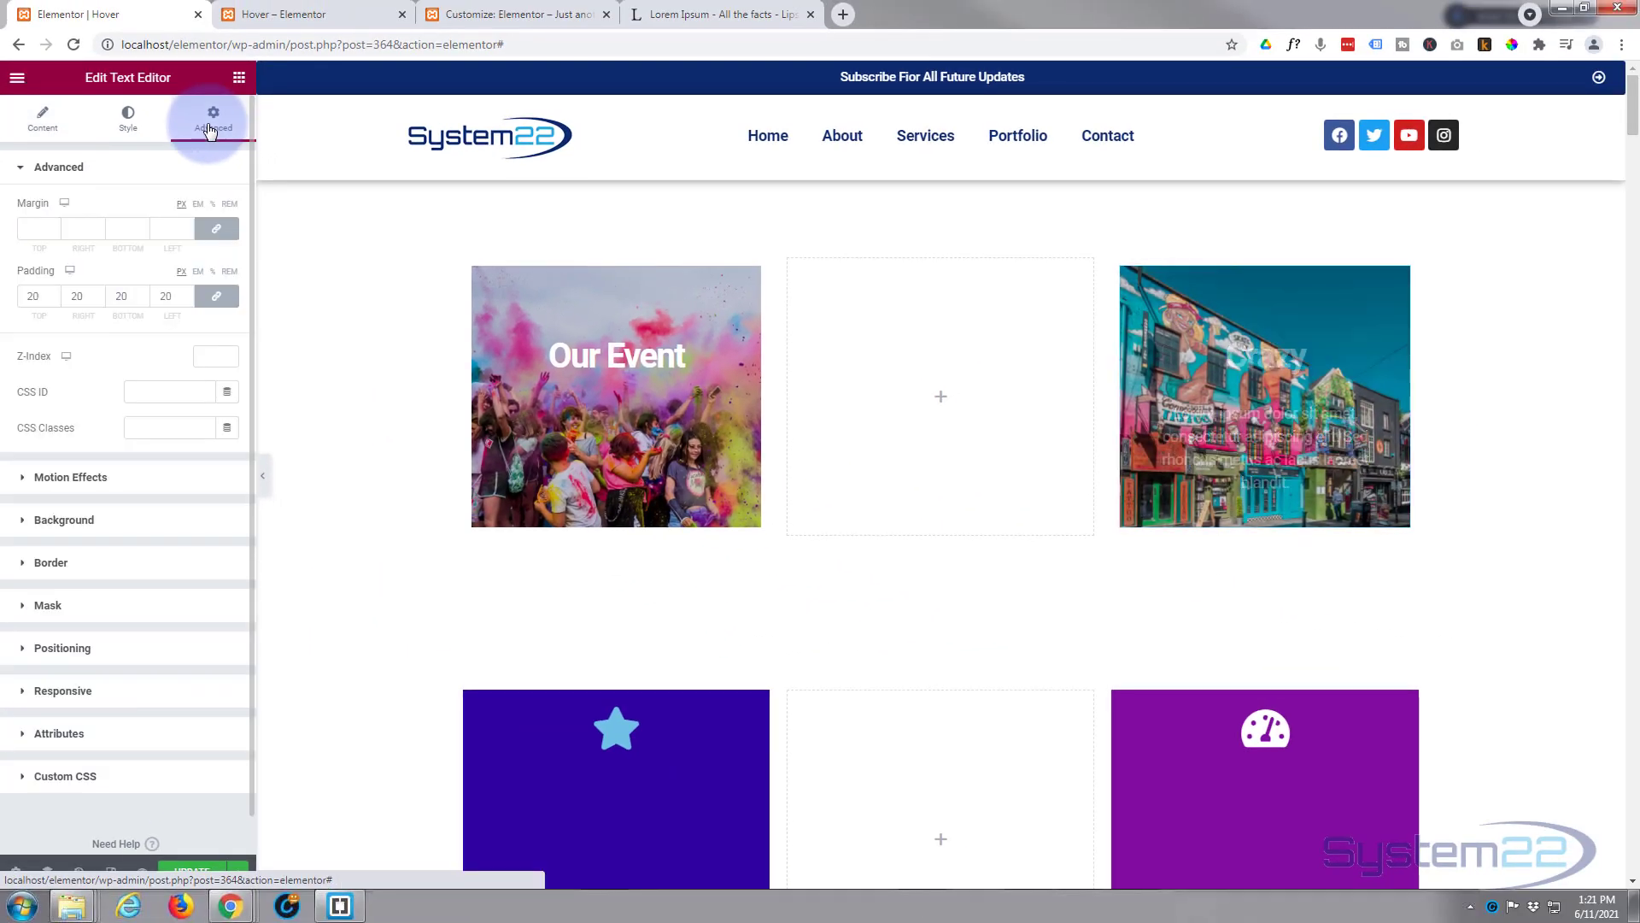
pyautogui.click(47, 775)
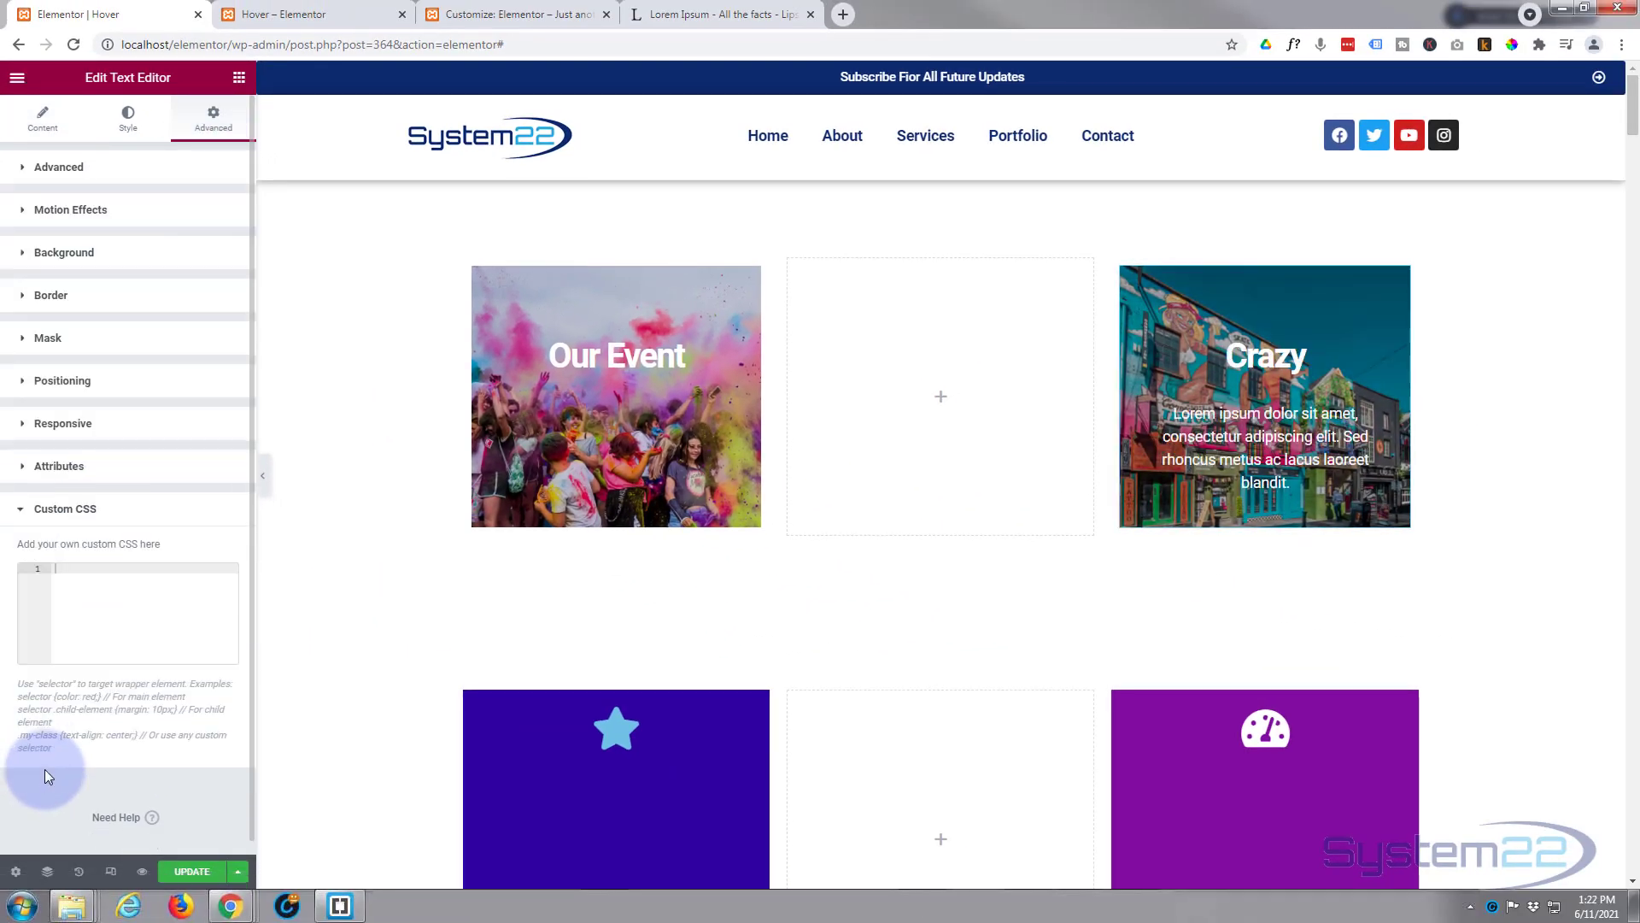
pyautogui.click(88, 584)
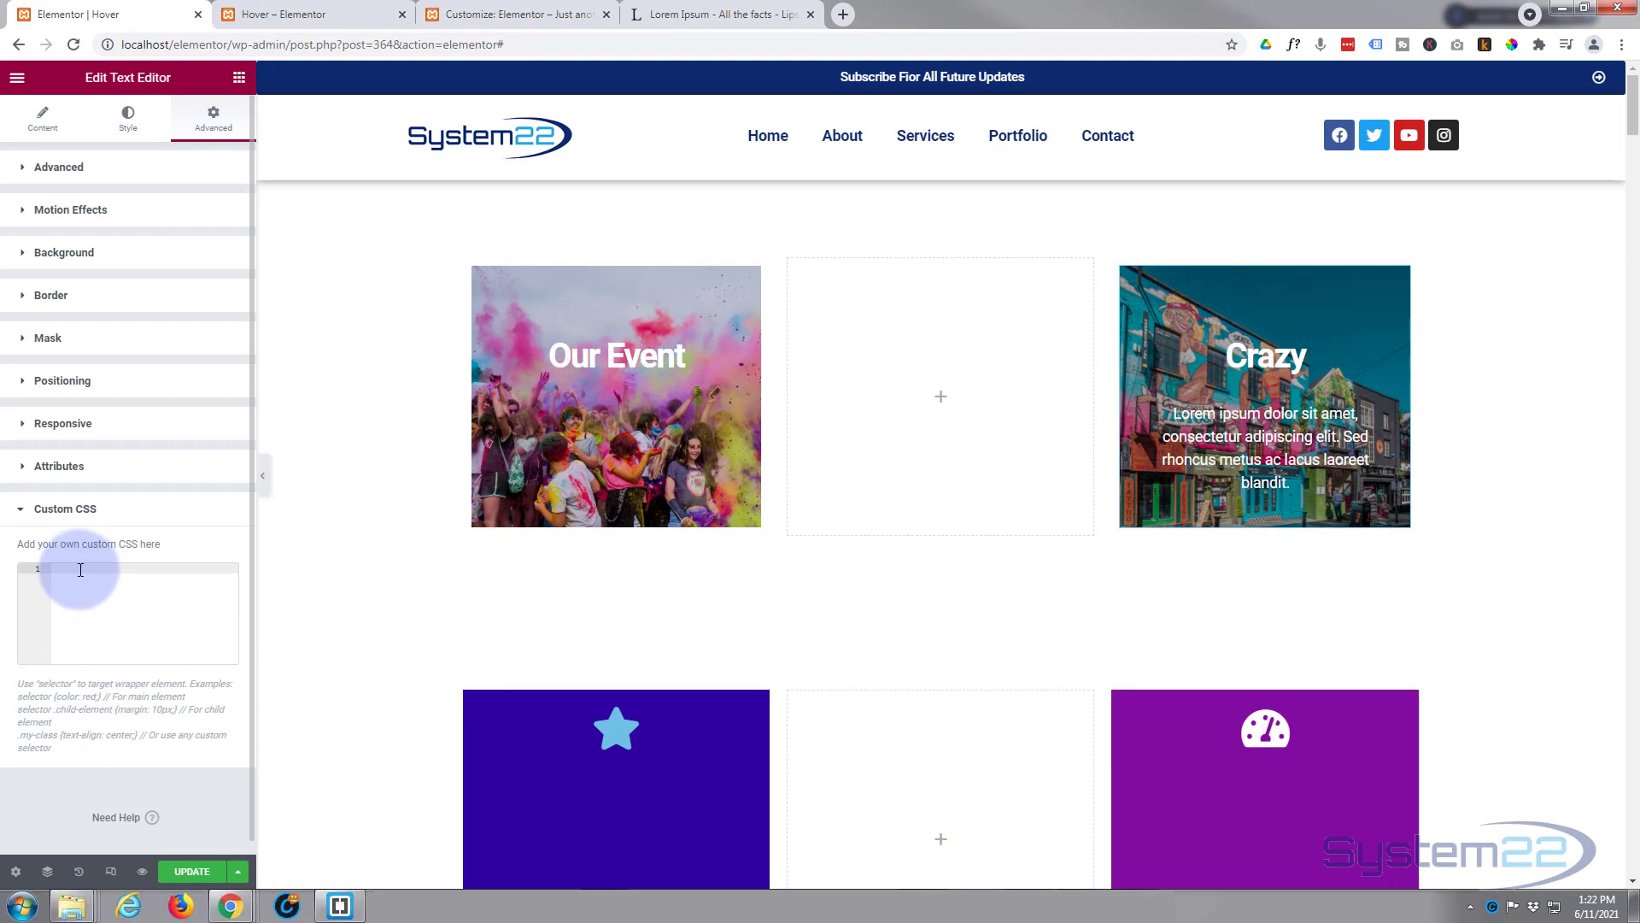
pyautogui.click(504, 14)
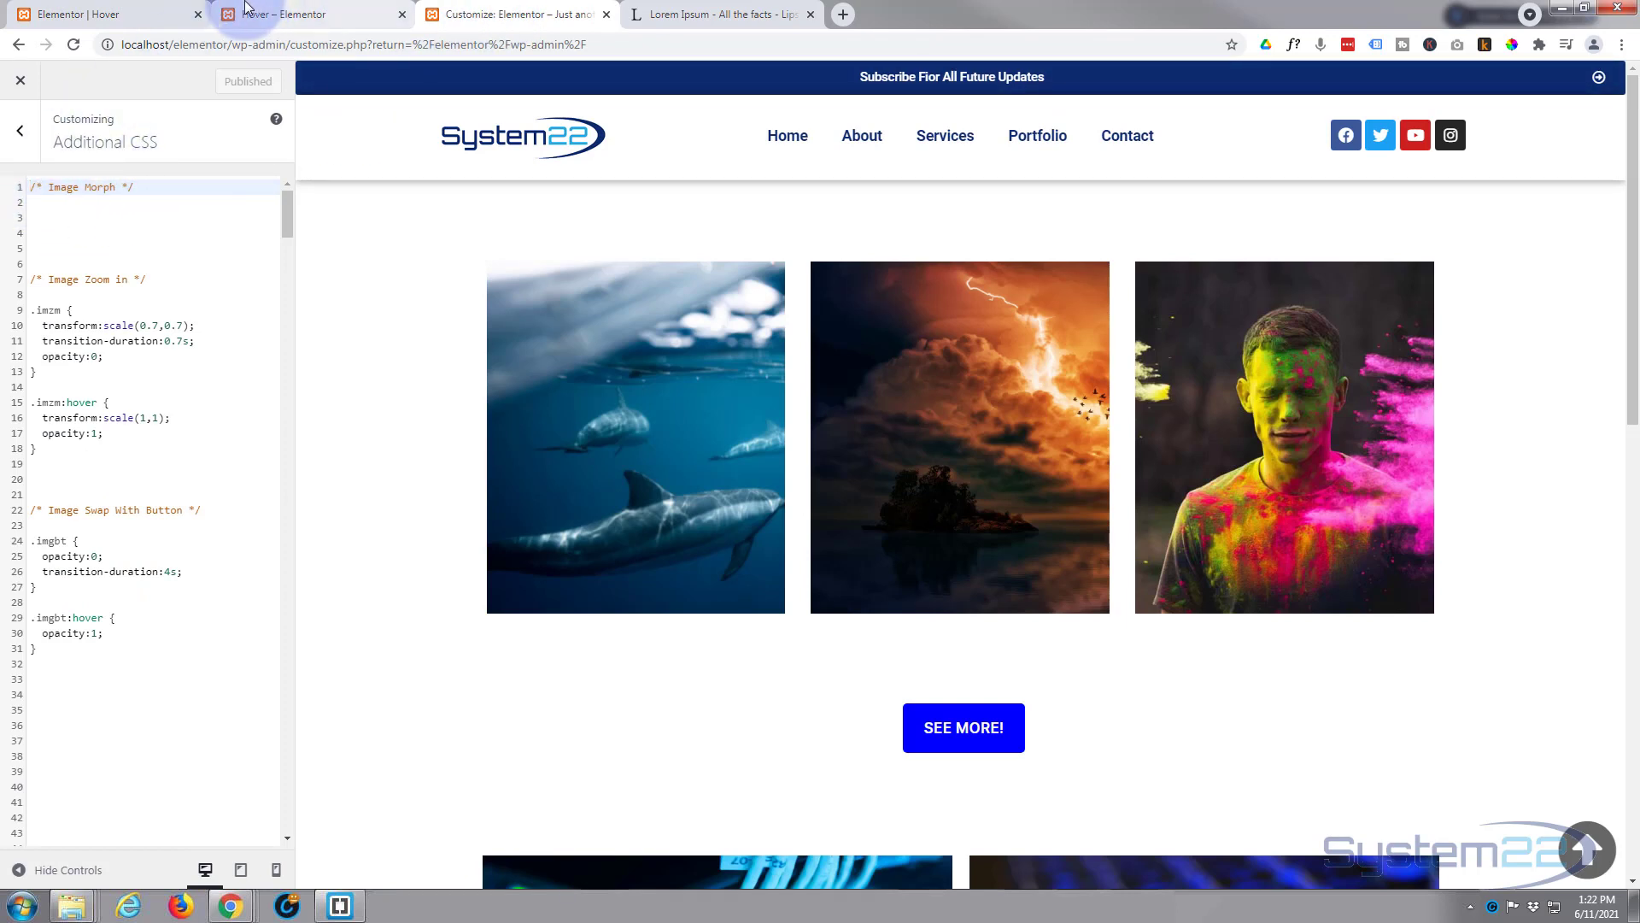
pyautogui.click(130, 13)
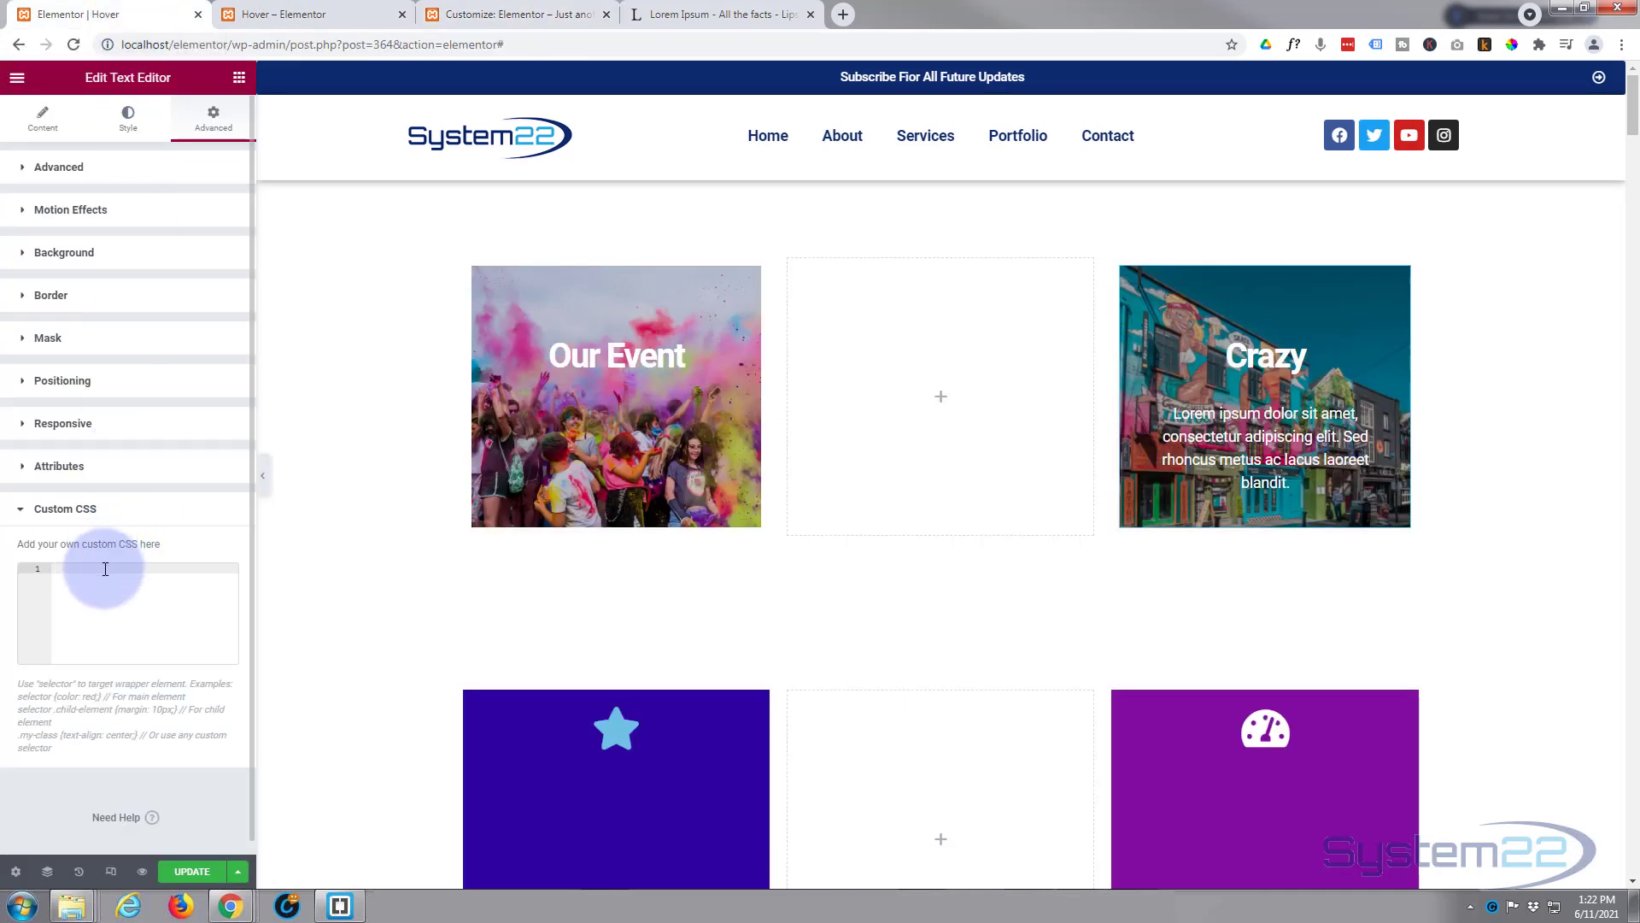
pyautogui.click(54, 567)
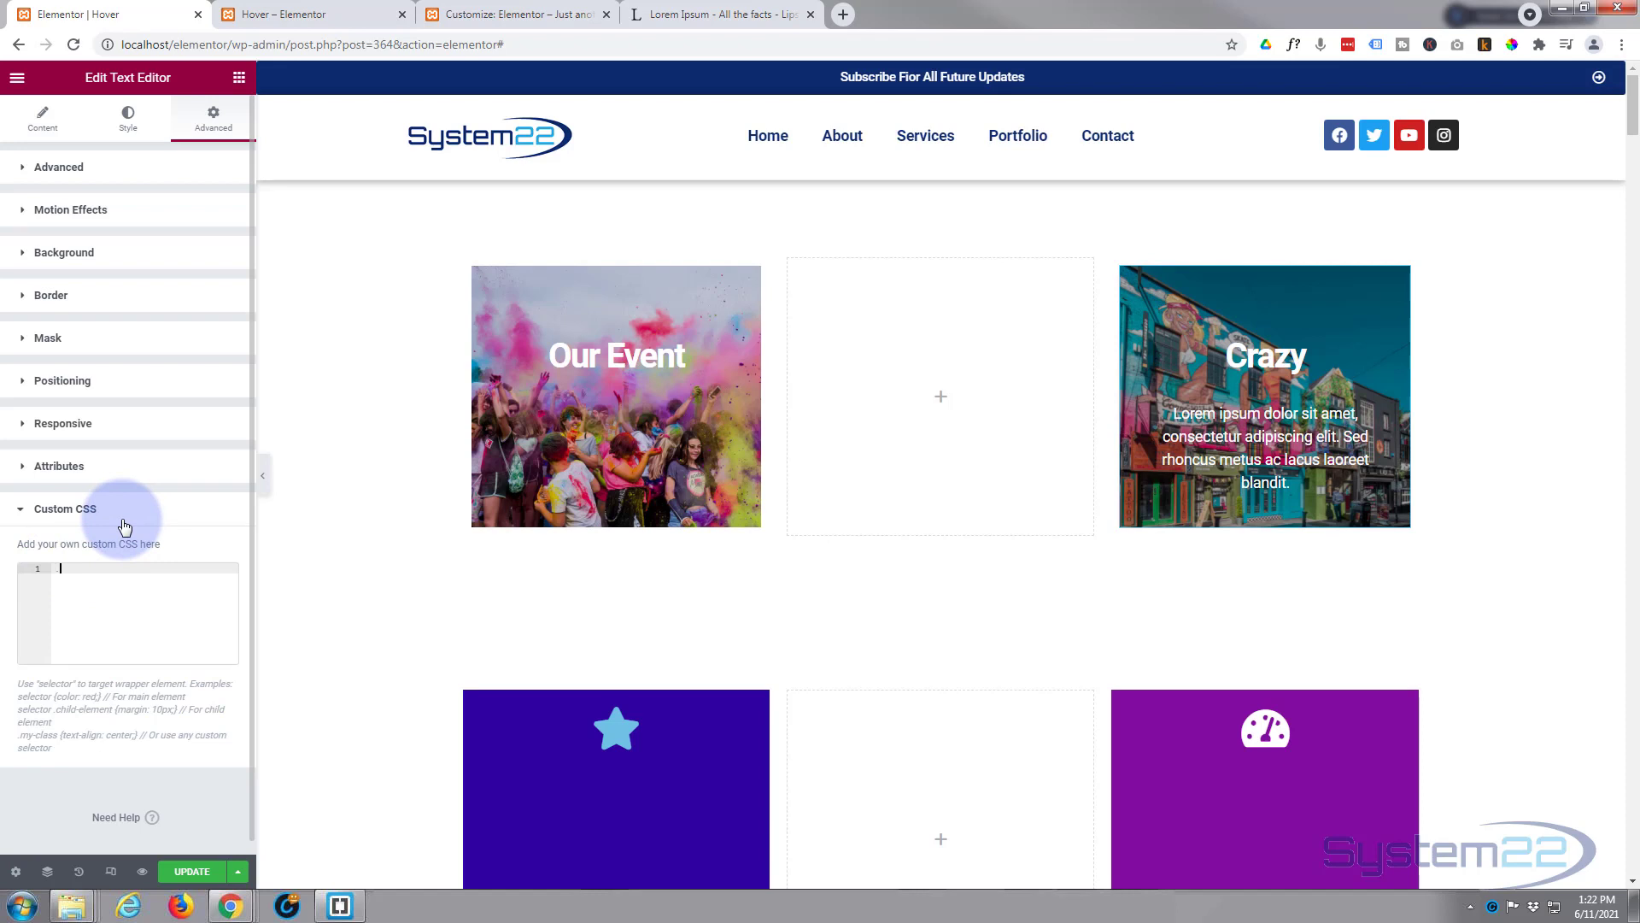
pyautogui.write('.th {')
pyautogui.press('Return')
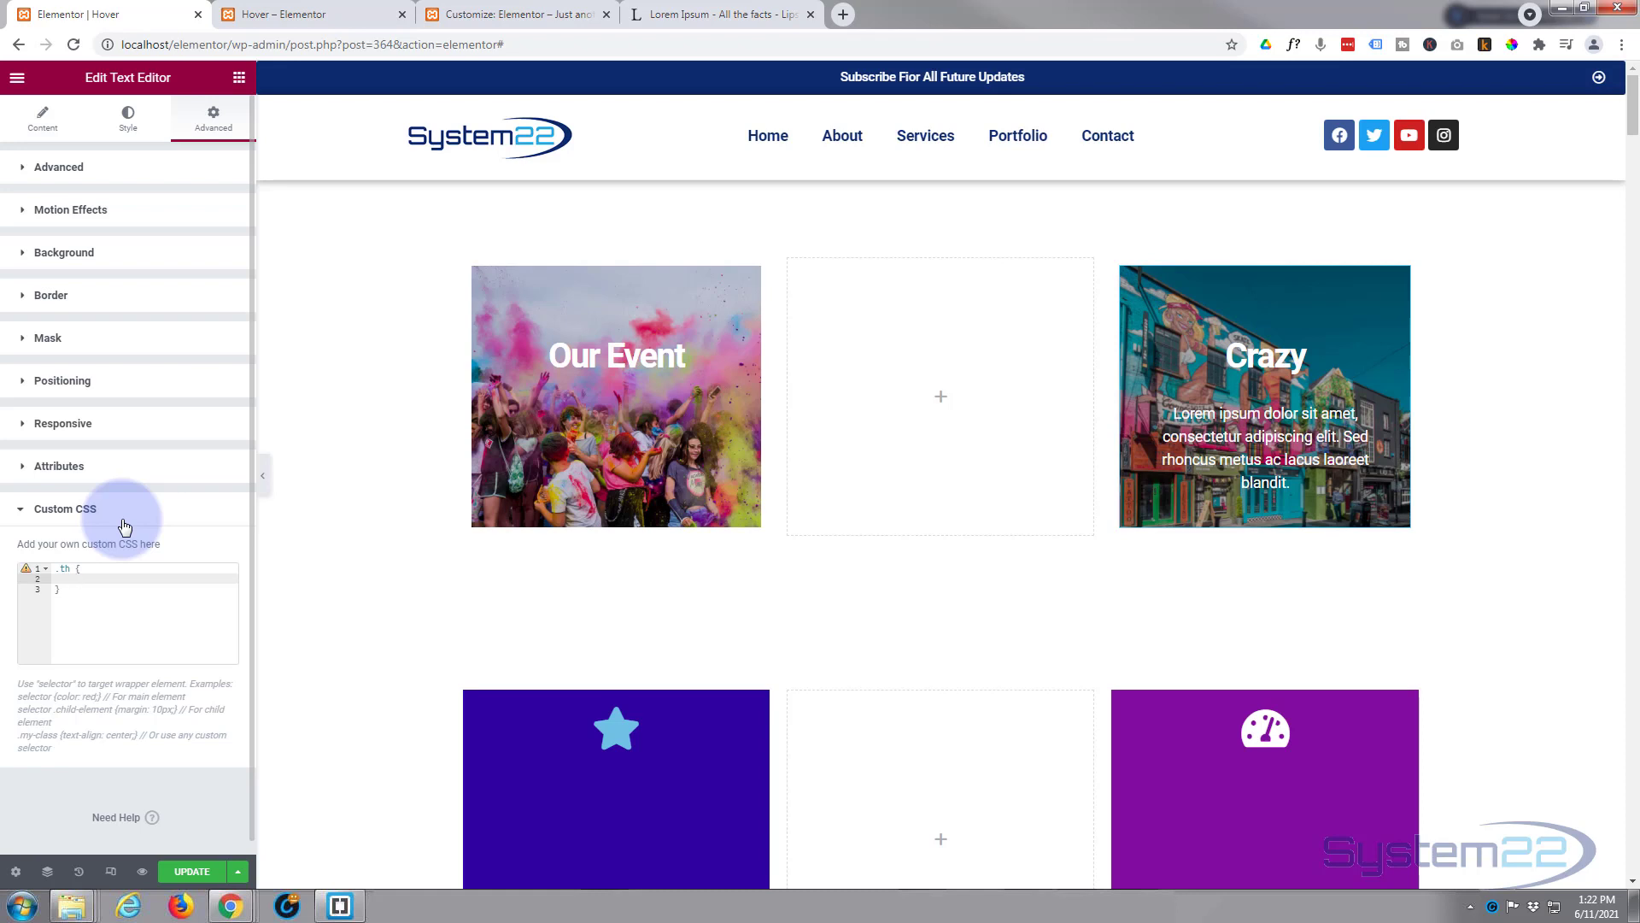
pyautogui.write('op')
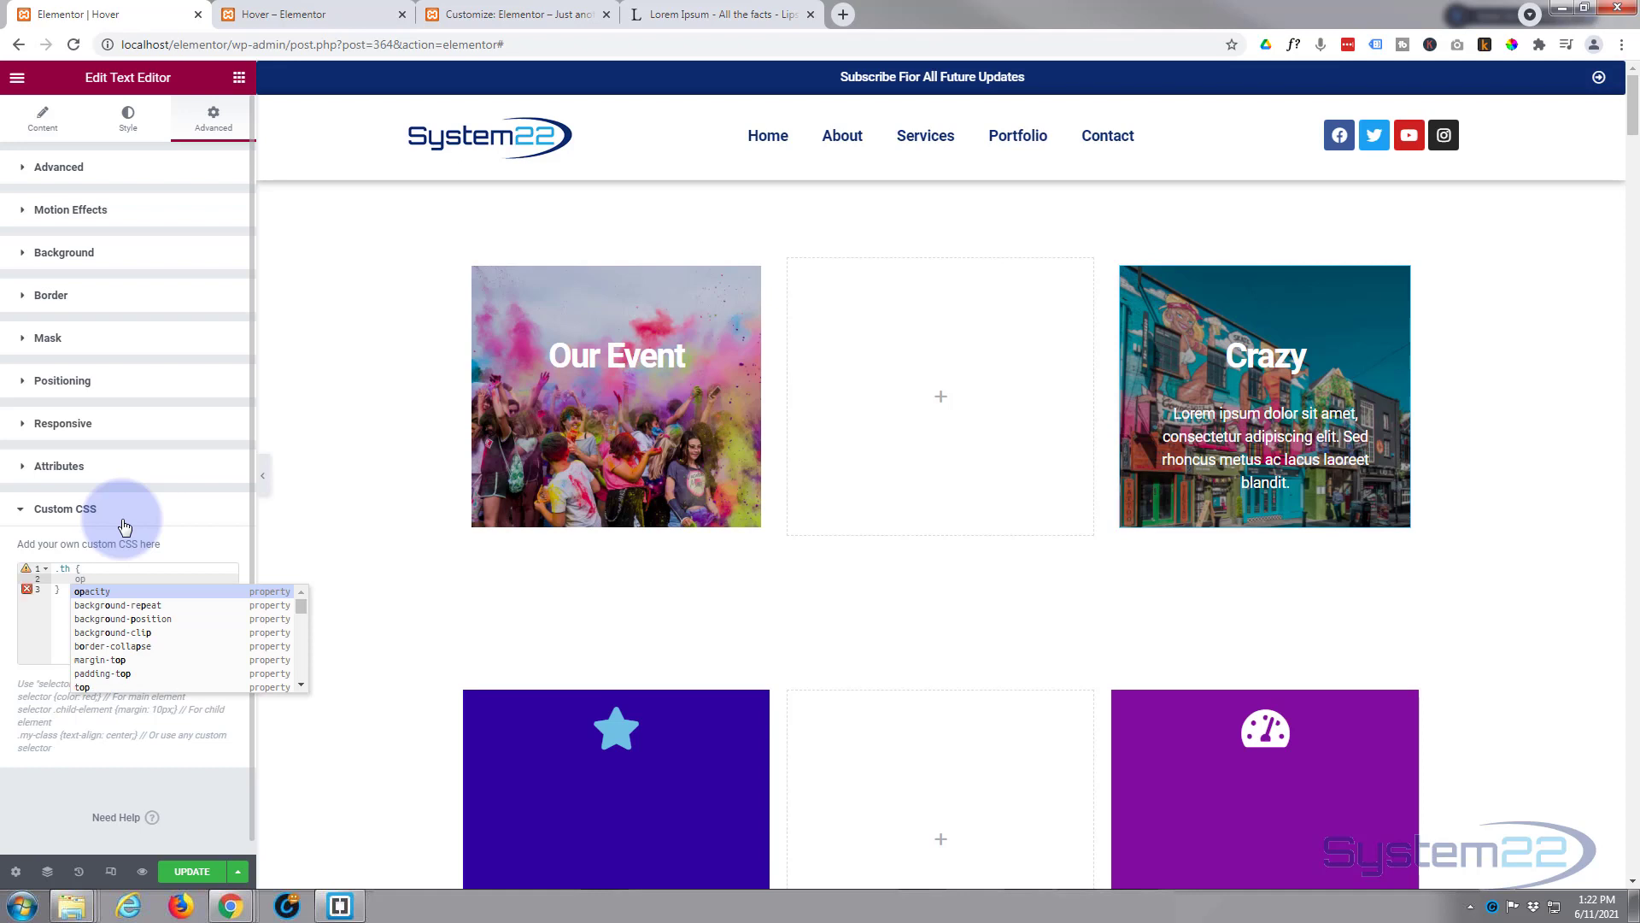
pyautogui.write('acit')
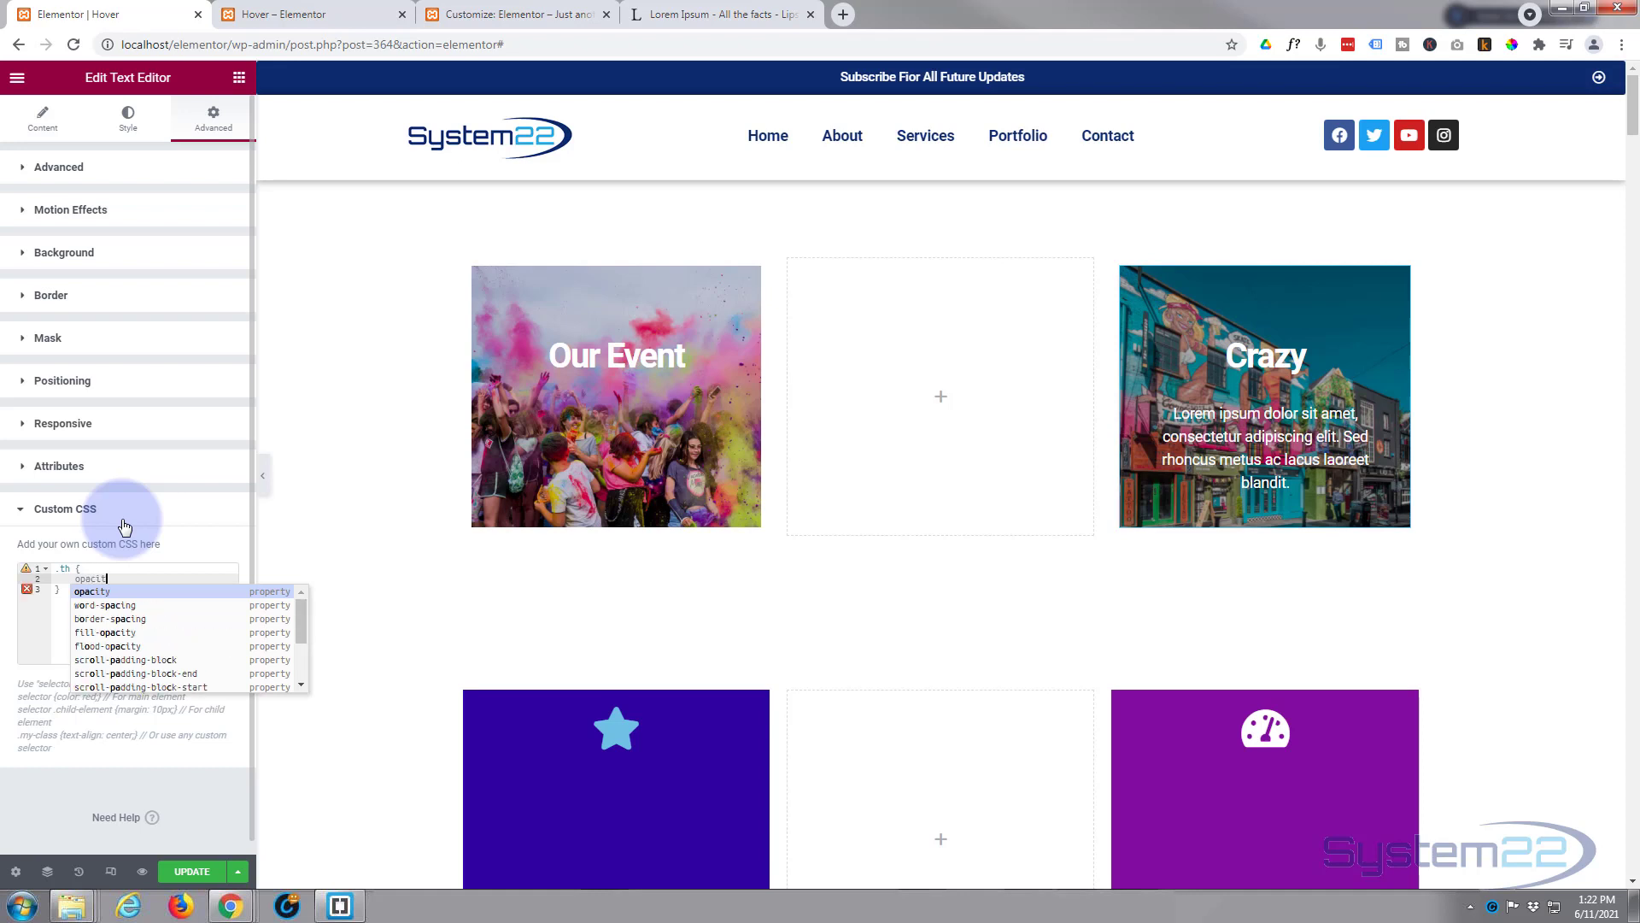
pyautogui.write('y:')
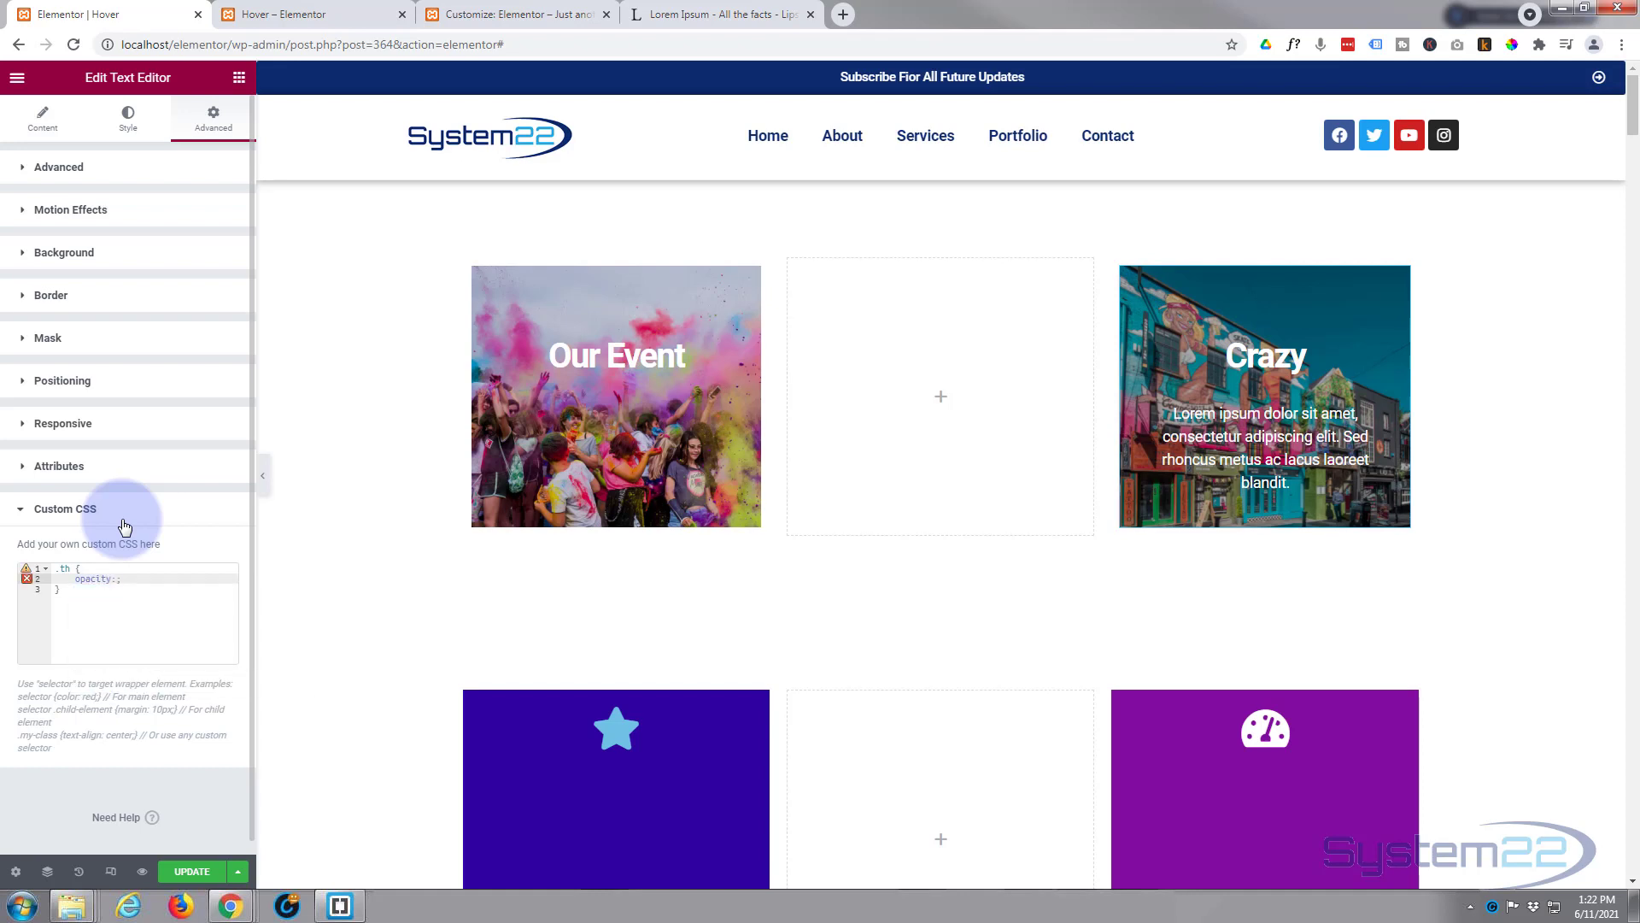
pyautogui.write('0')
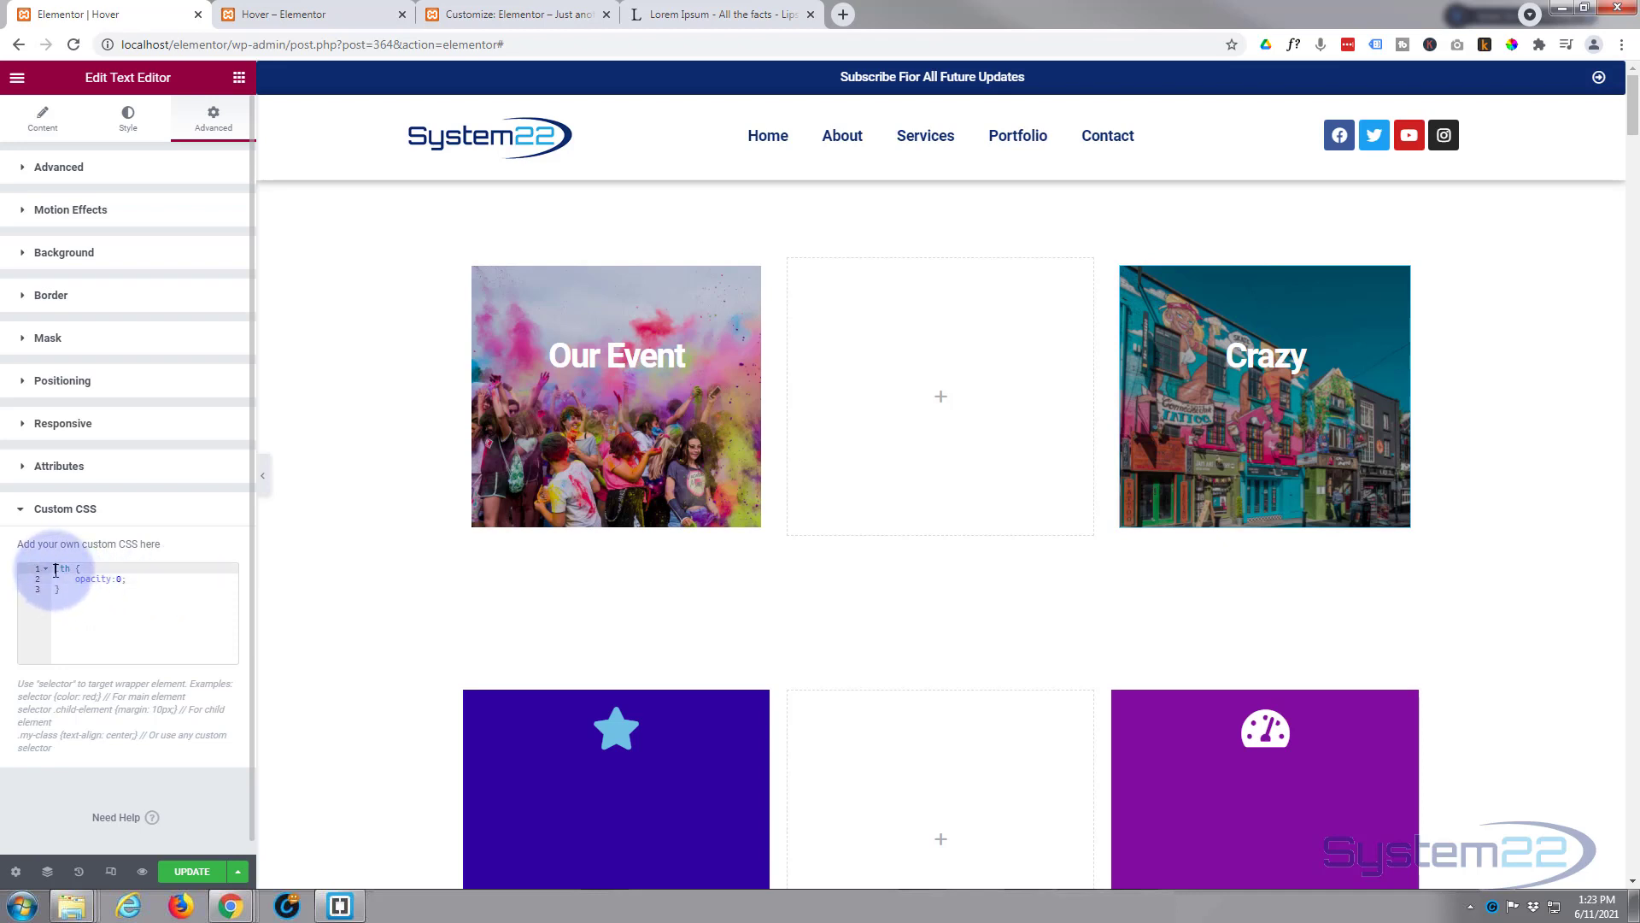
# Step: Duplicate the whole .th rule below the original in the widget's custom CSS, leaving a blank line between them
pyautogui.moveTo(53, 571); pyautogui.dragTo(66, 591)
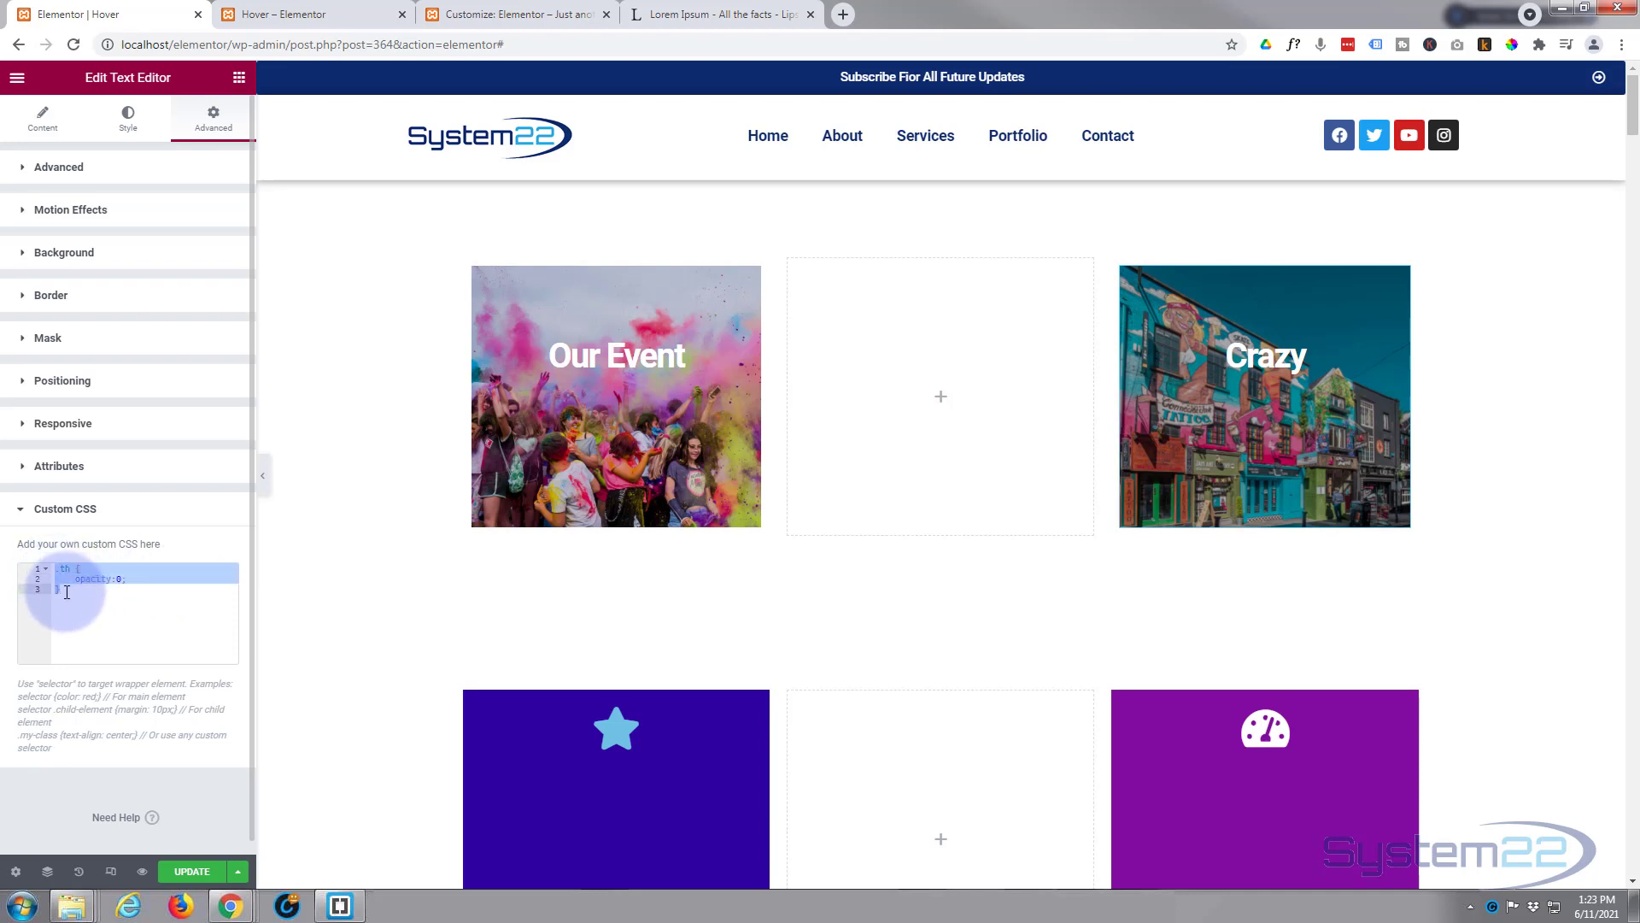
pyautogui.click(65, 589)
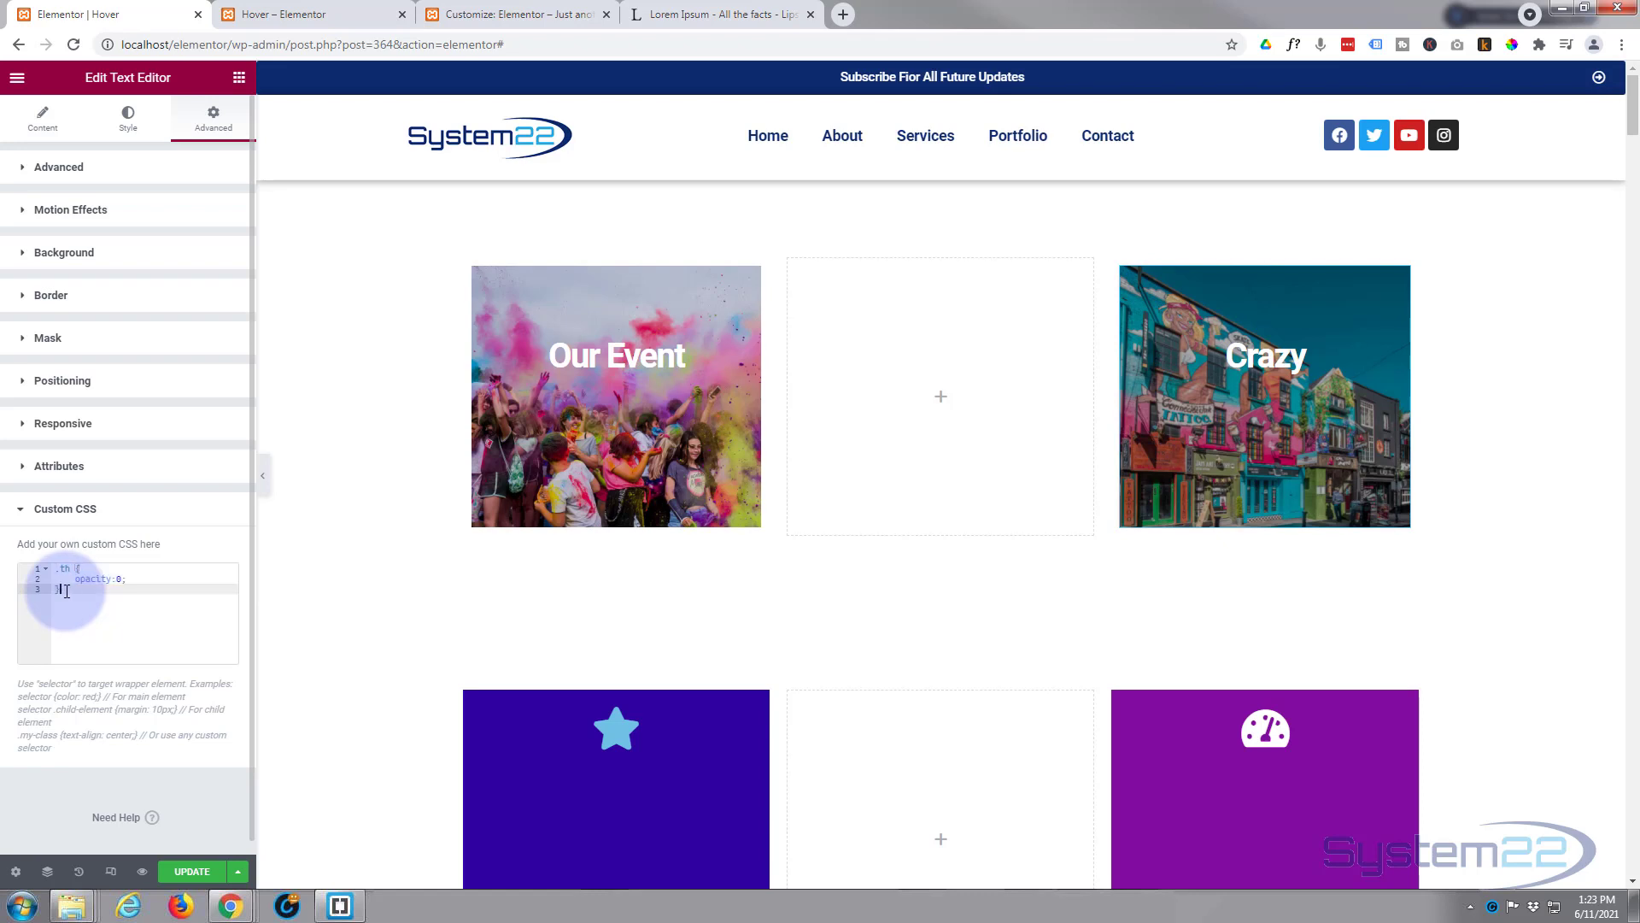
pyautogui.press('Return')
pyautogui.press('Return')
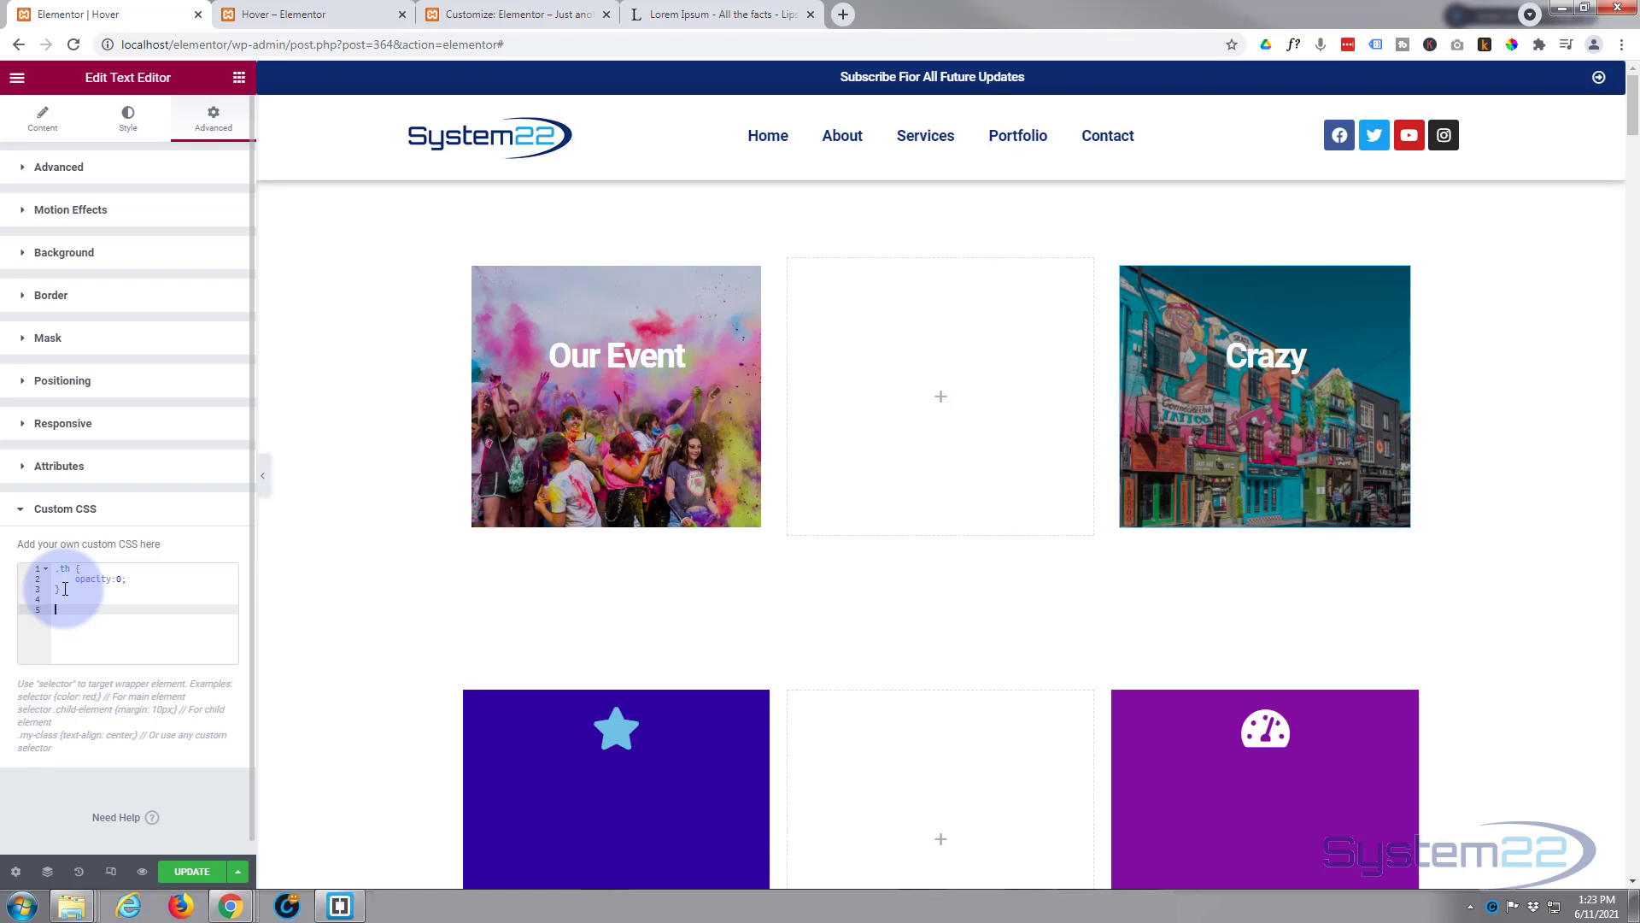
pyautogui.write('.th {     opacity:0; }')
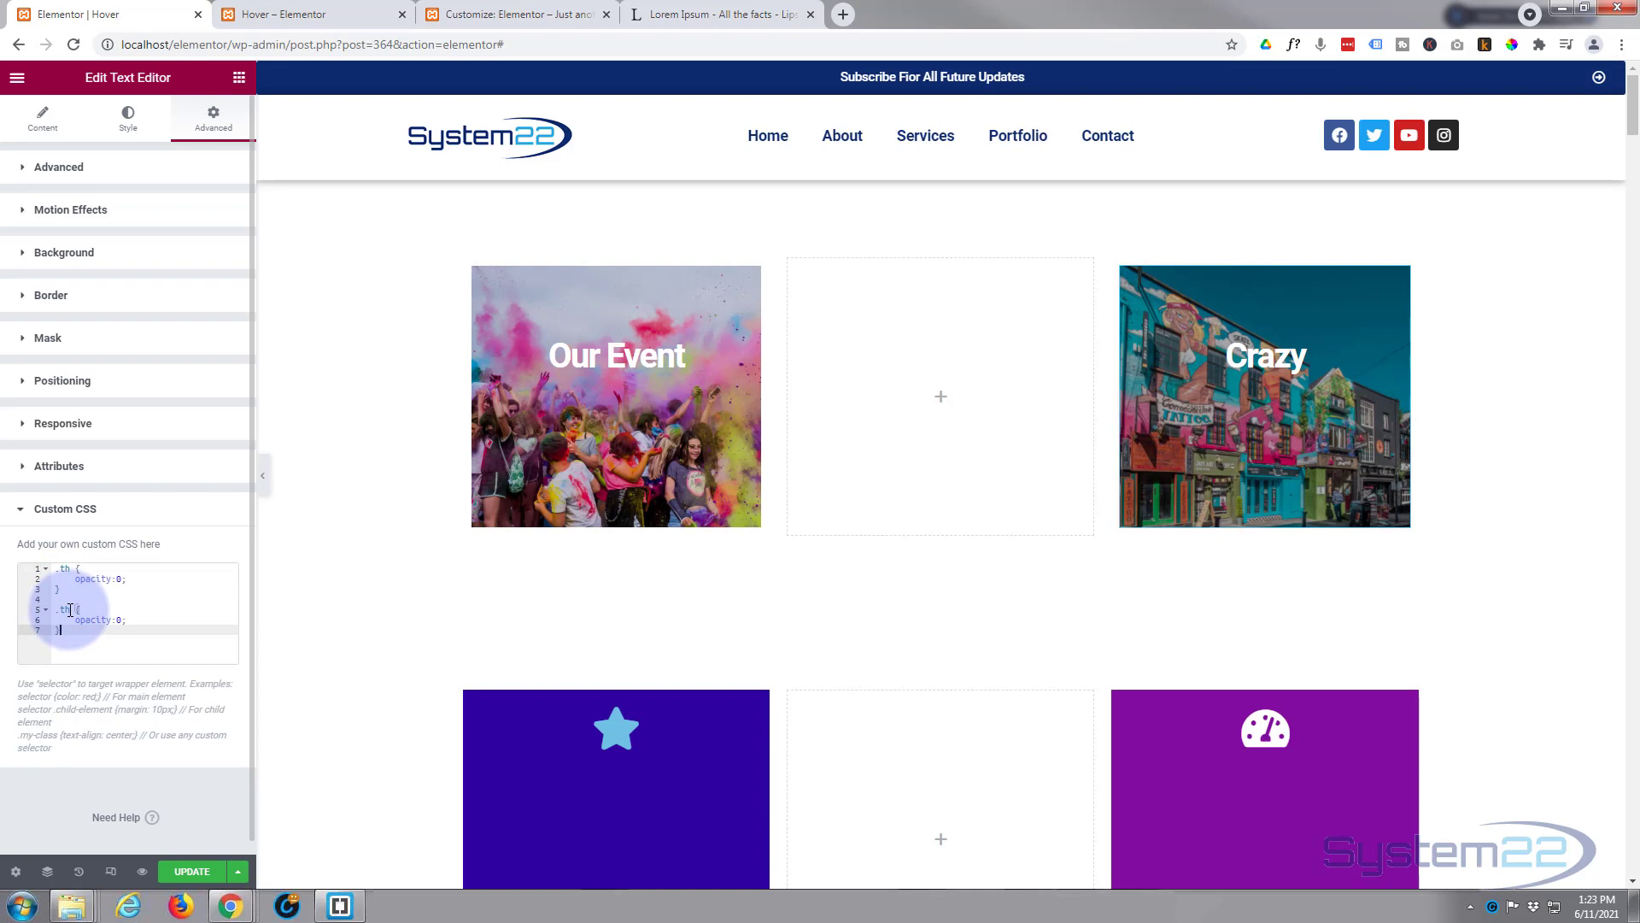
# Step: Change the second .th rule's selector to .th:hover and set its opacity to 1
pyautogui.click(70, 610)
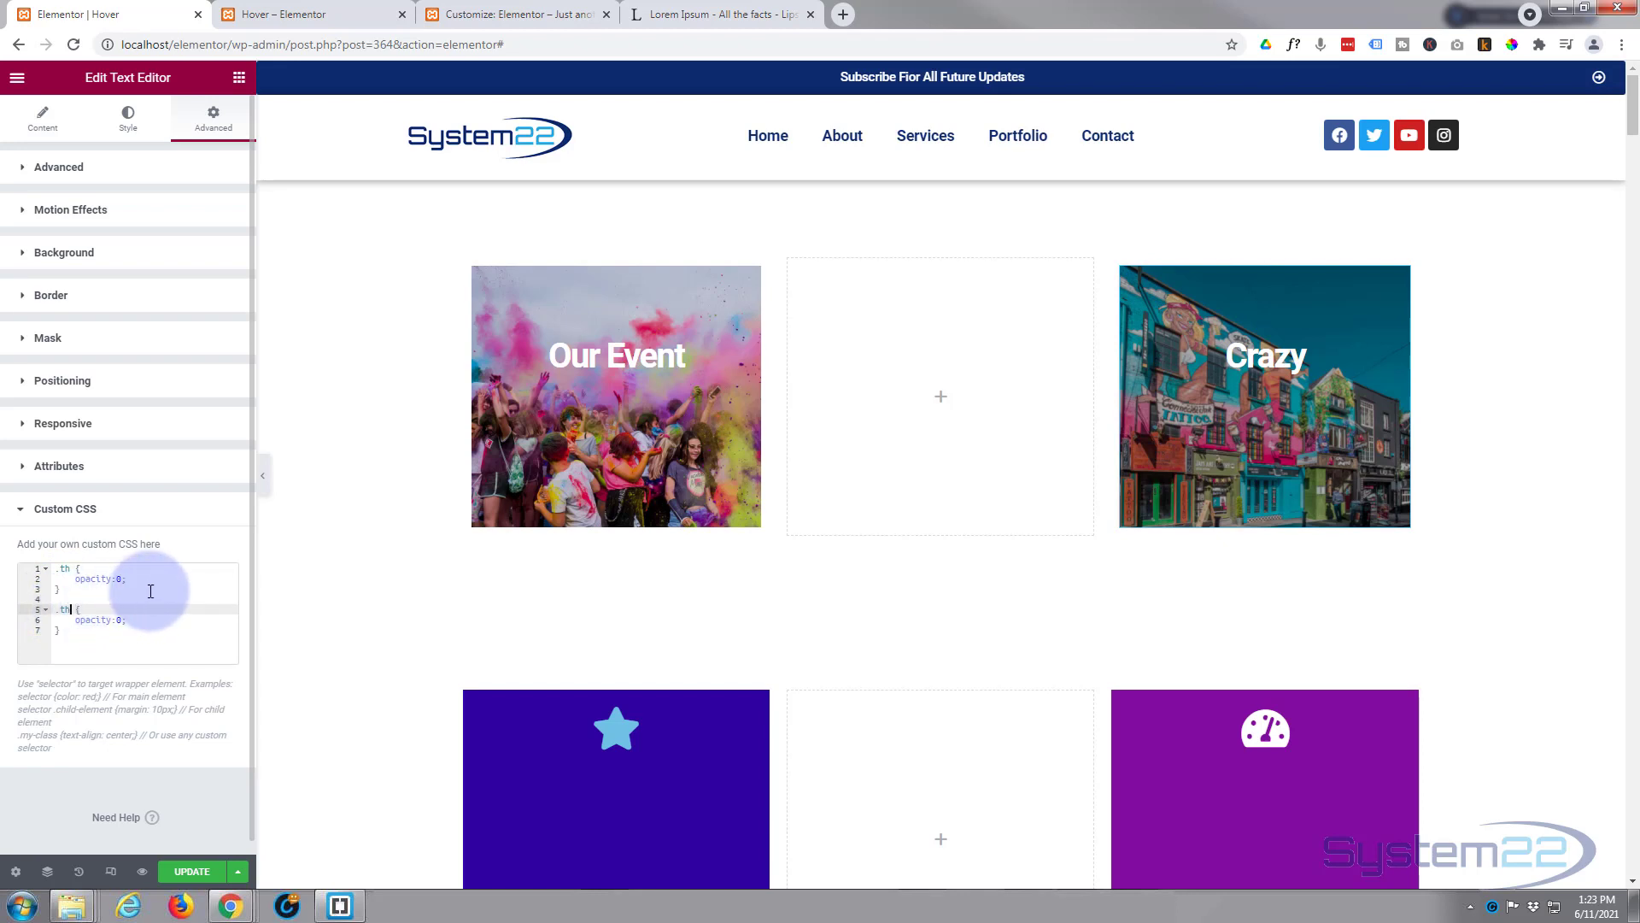
pyautogui.write(':hover')
pyautogui.doubleClick(120, 621)
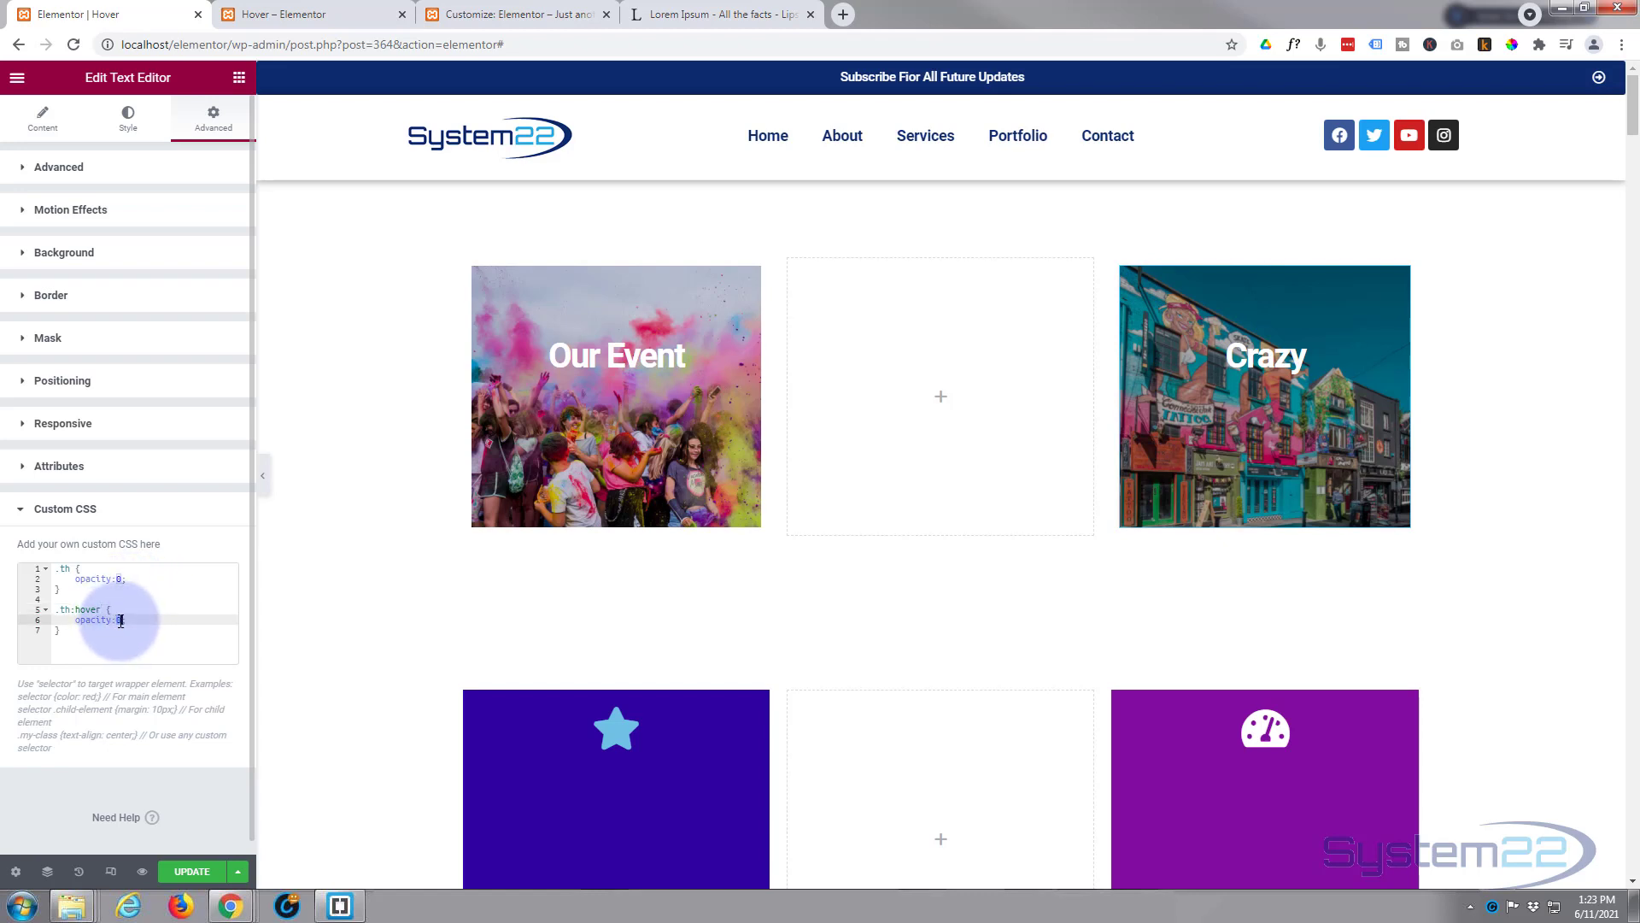
pyautogui.write('1')
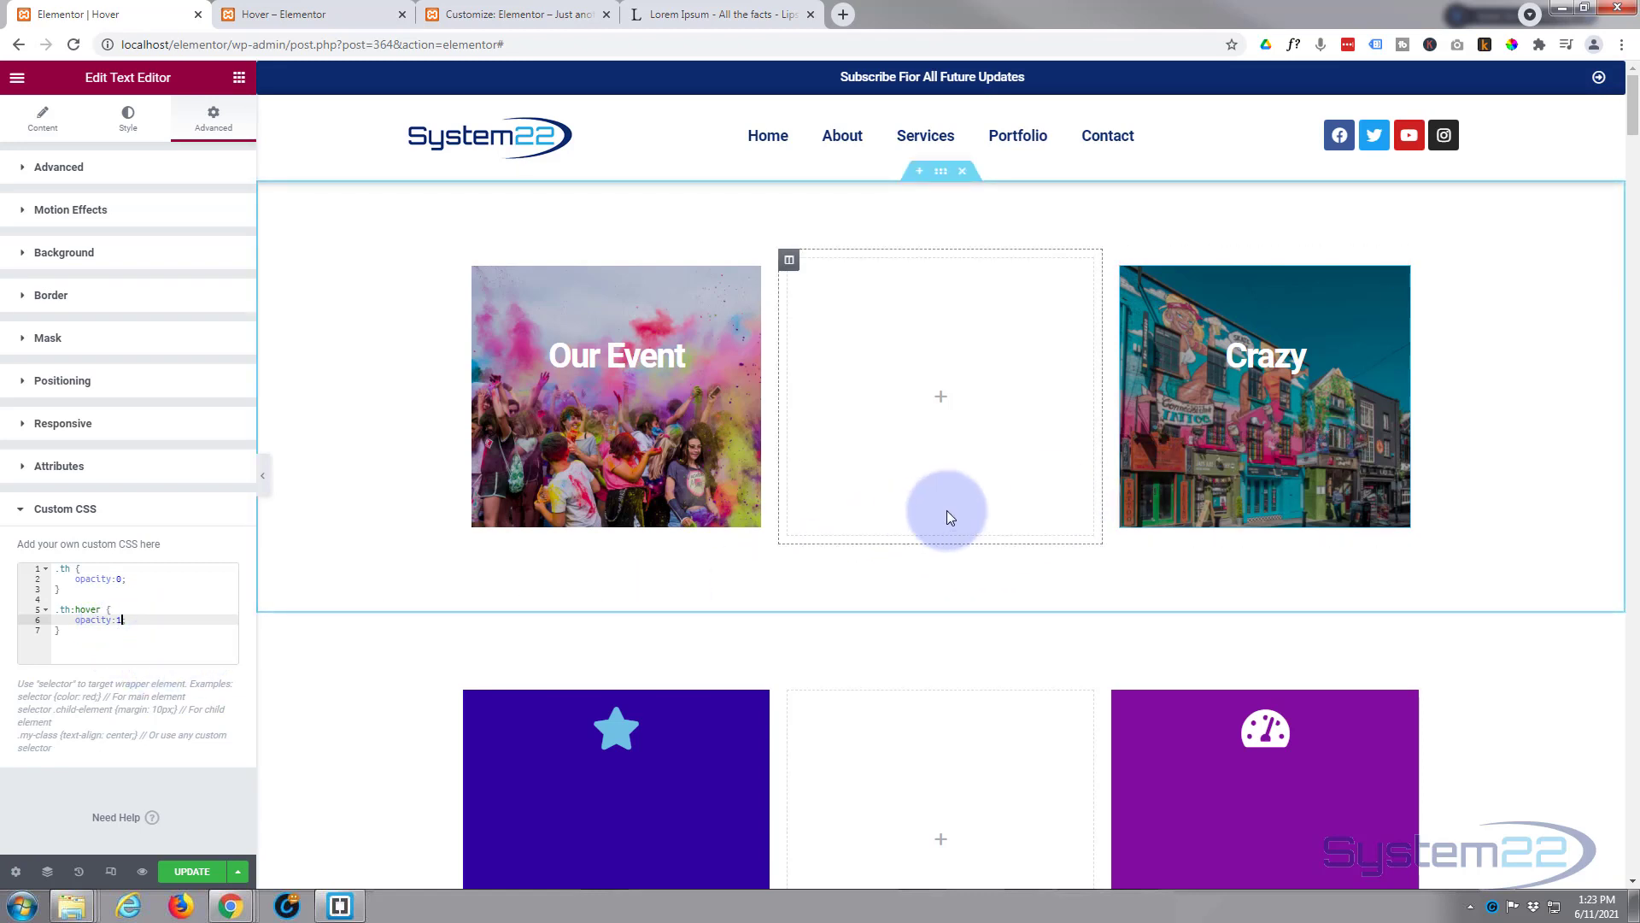
pyautogui.moveTo(1172, 459)
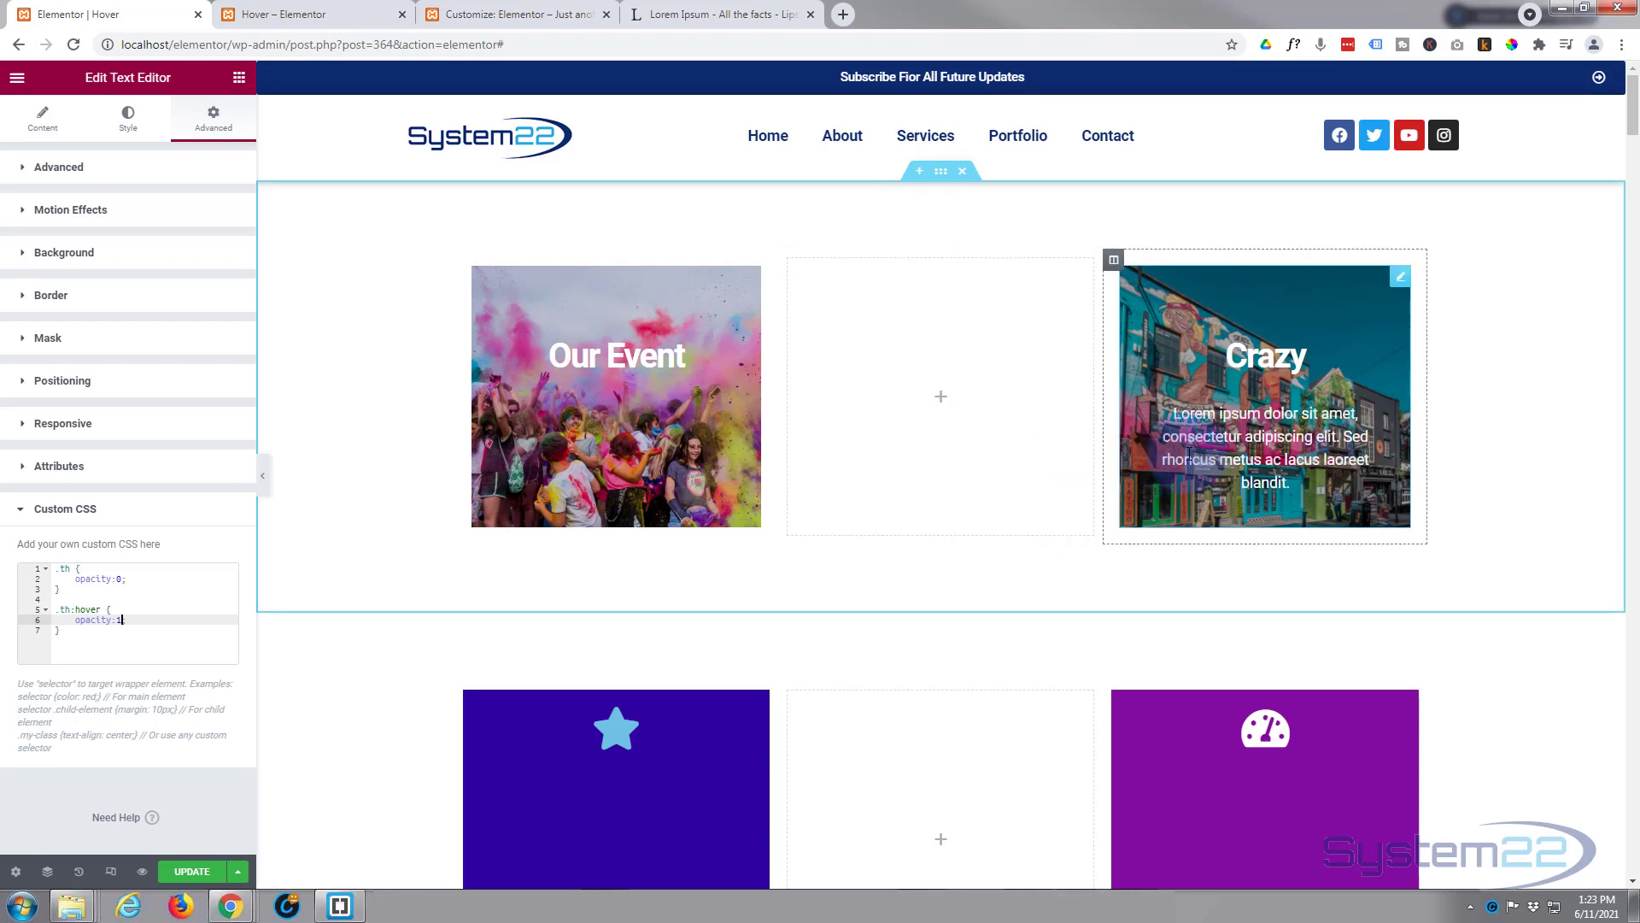
pyautogui.write(';')
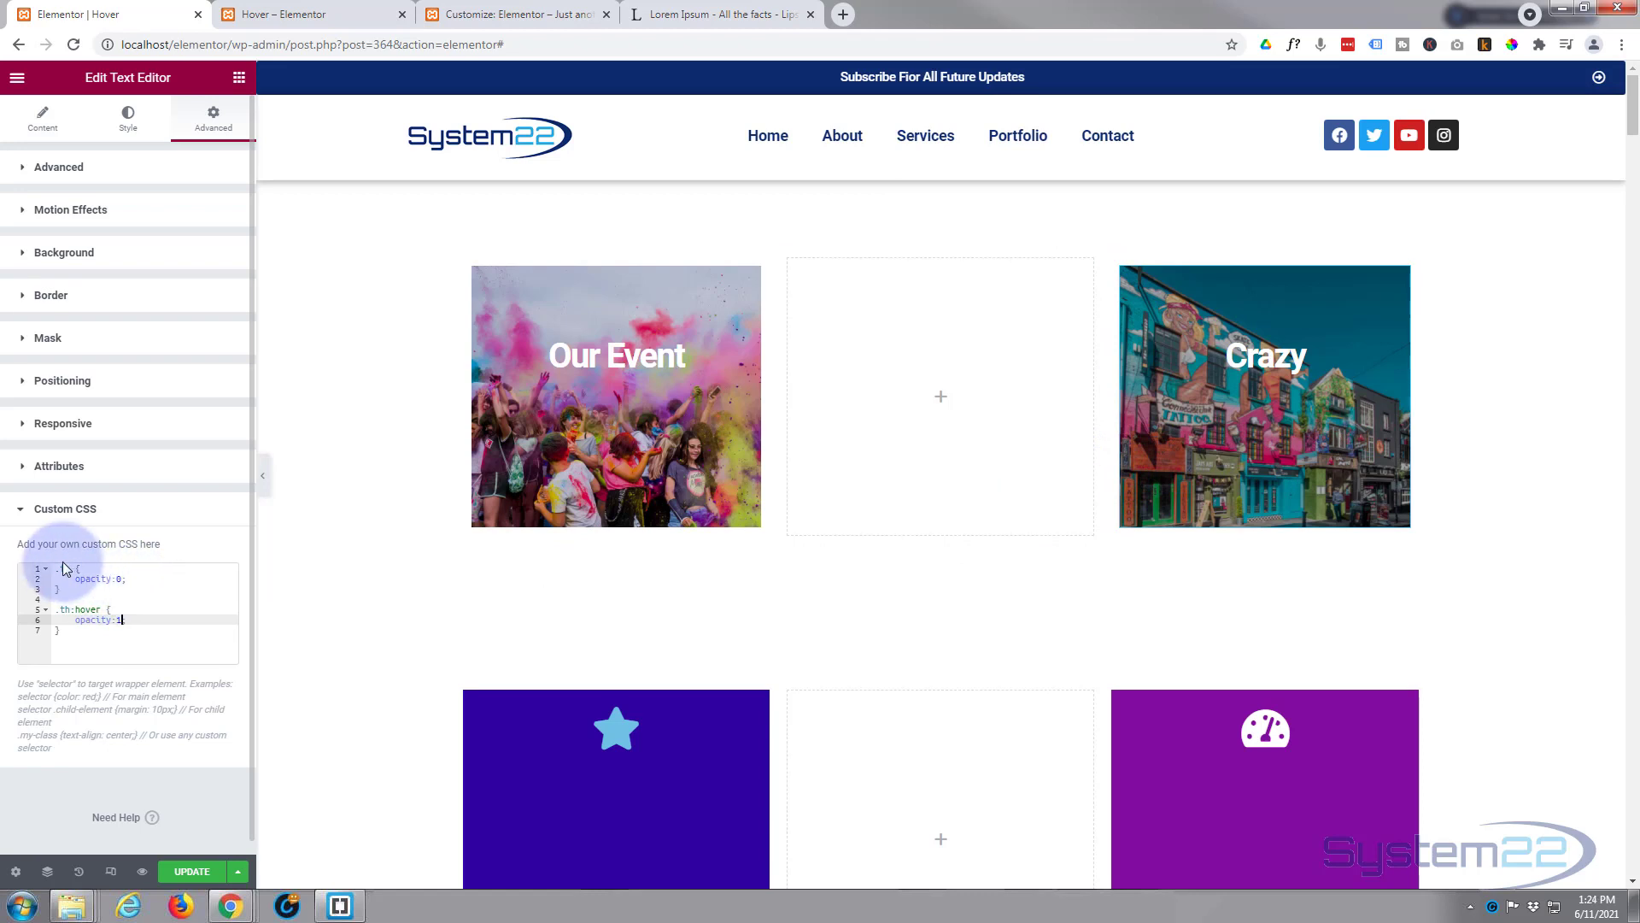
# Step: Add transition-duration: 1.4s; below the opacity line in the first .th rule
pyautogui.click(129, 580)
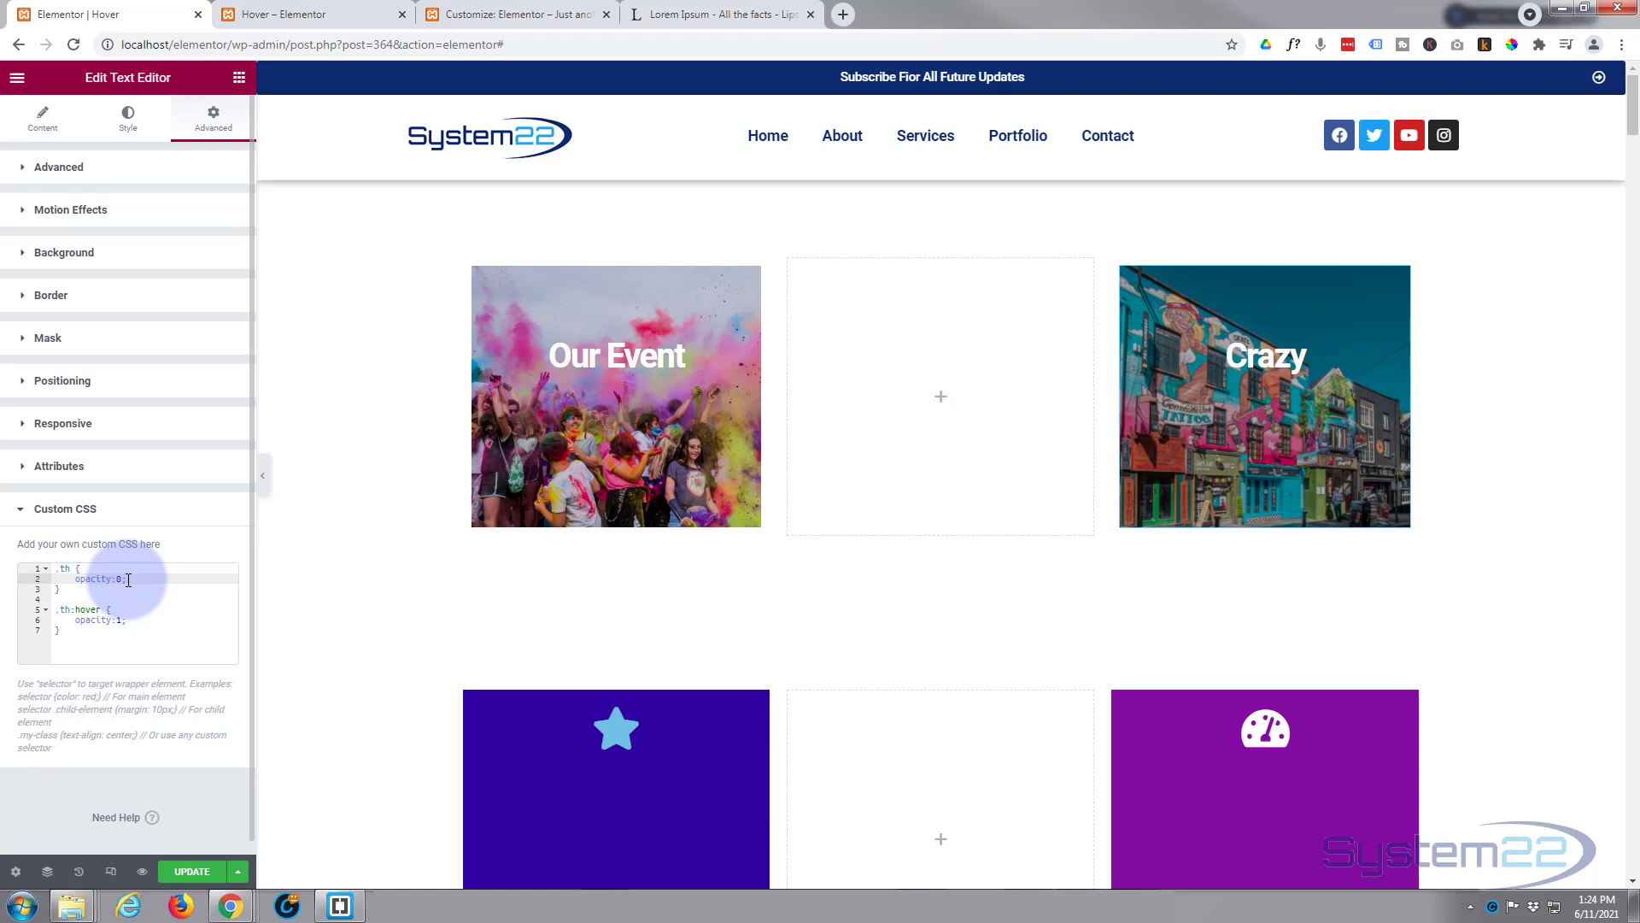
pyautogui.press('Return')
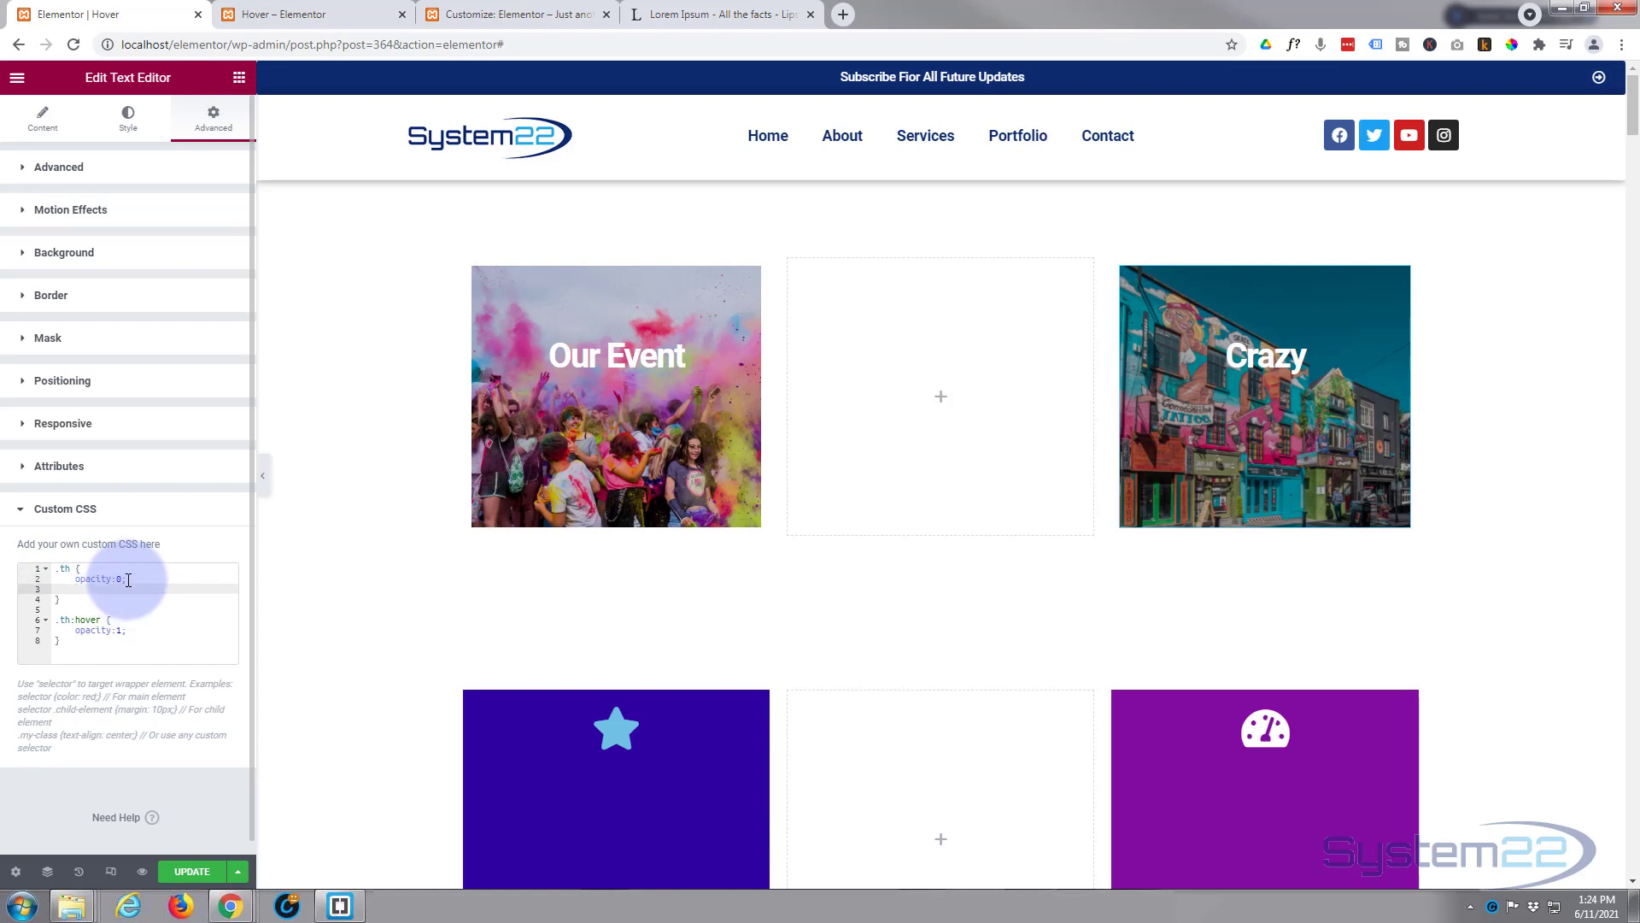
pyautogui.write('trans')
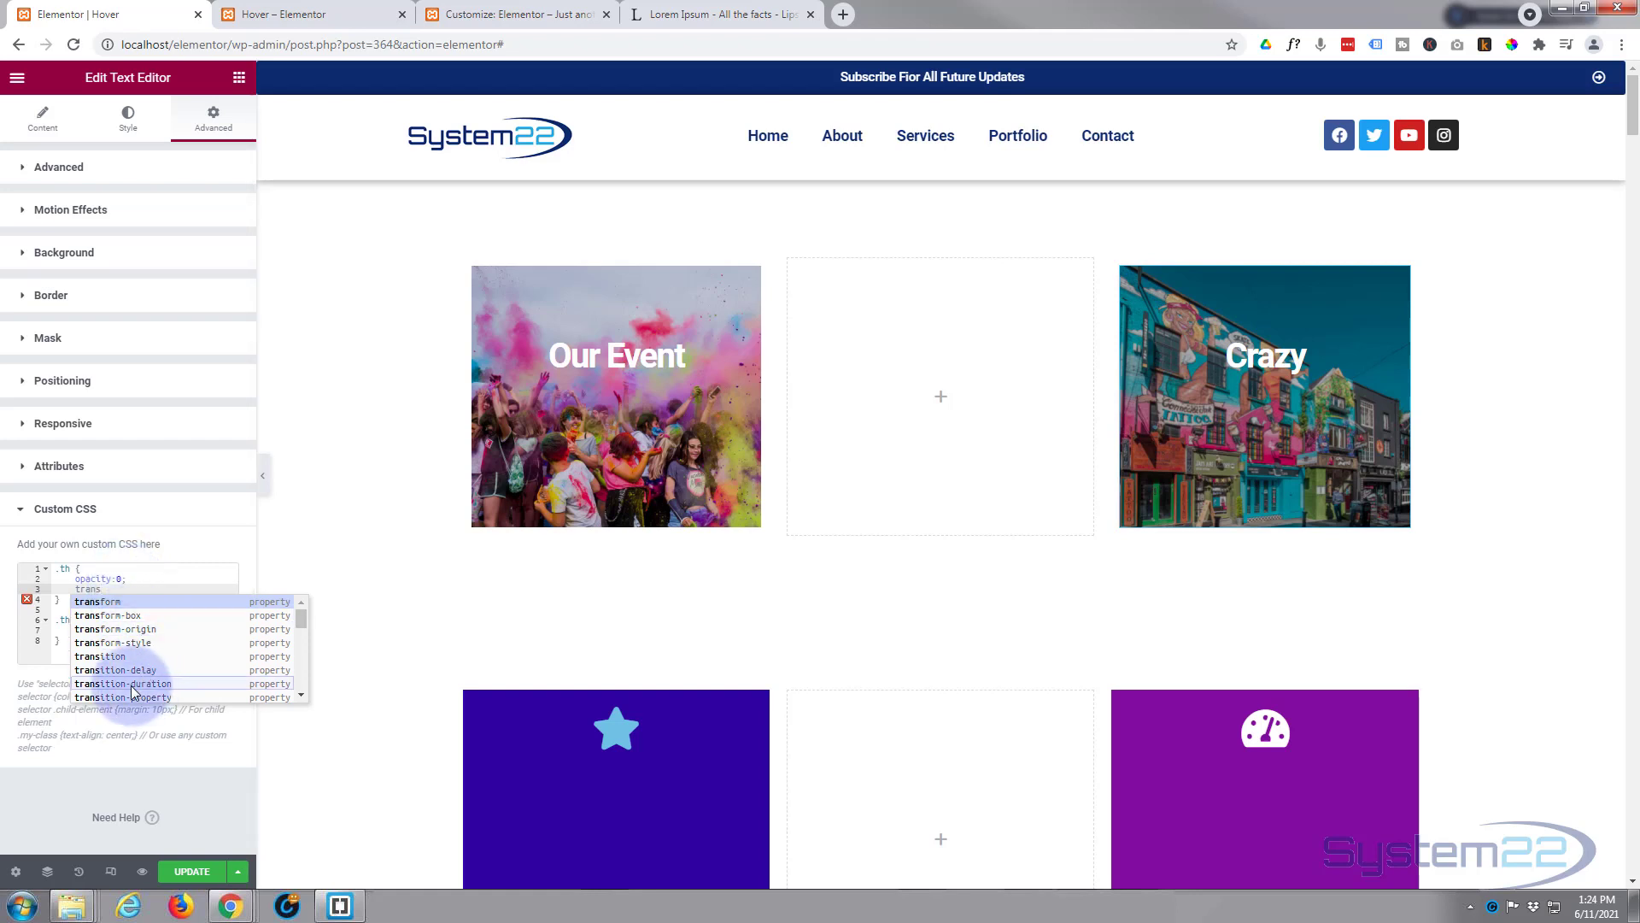
pyautogui.click(100, 683)
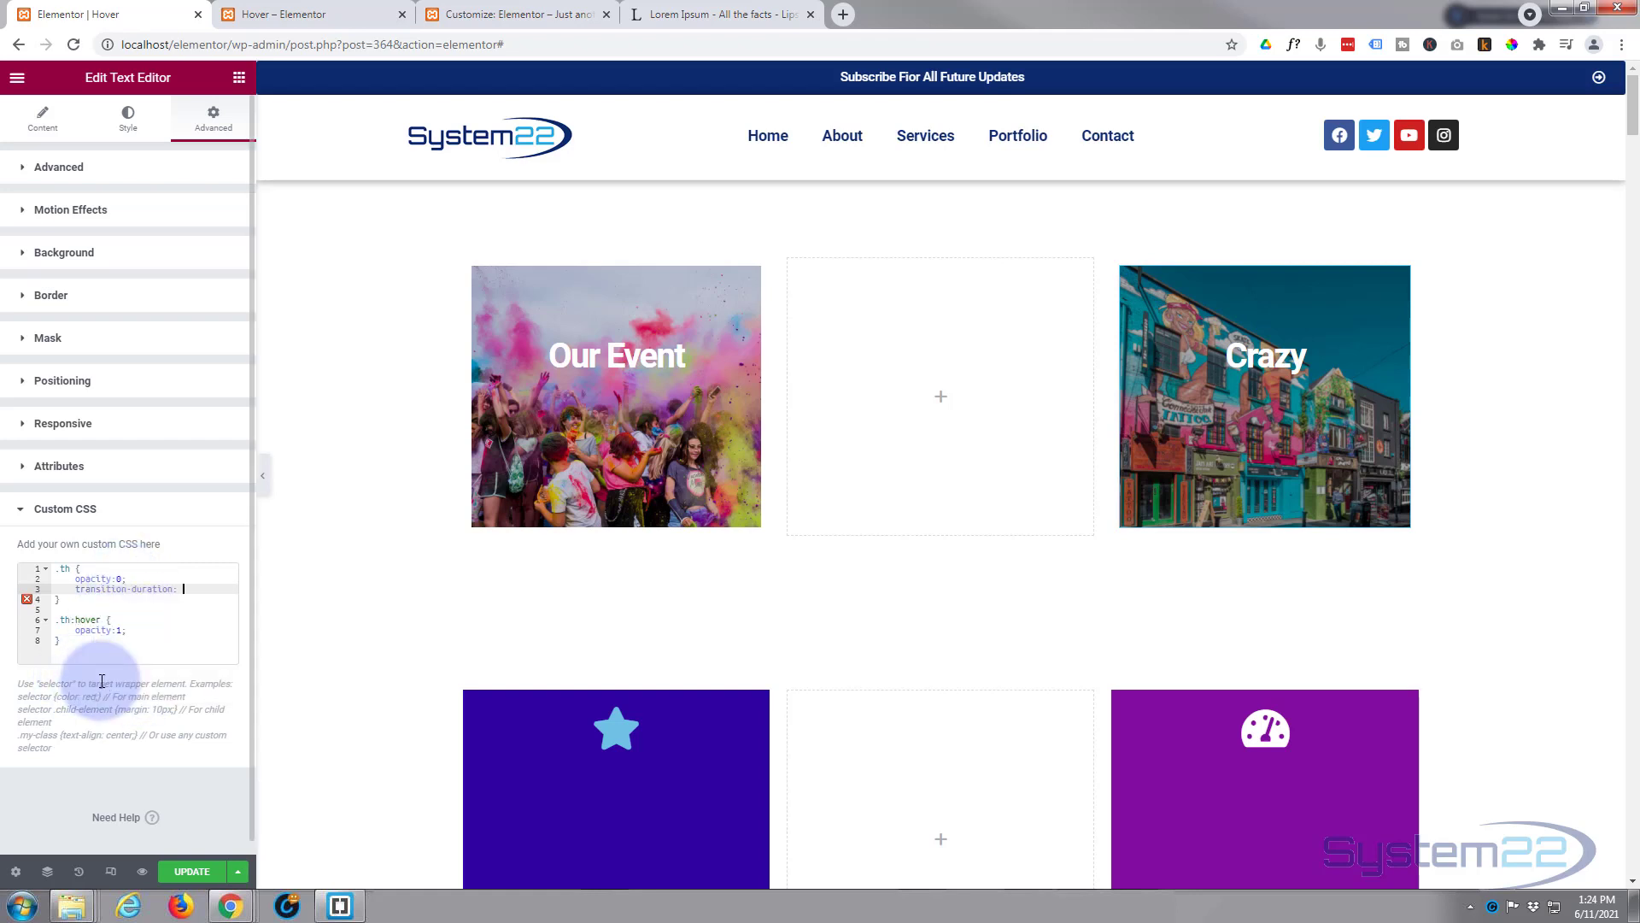
pyautogui.write('1.4s;')
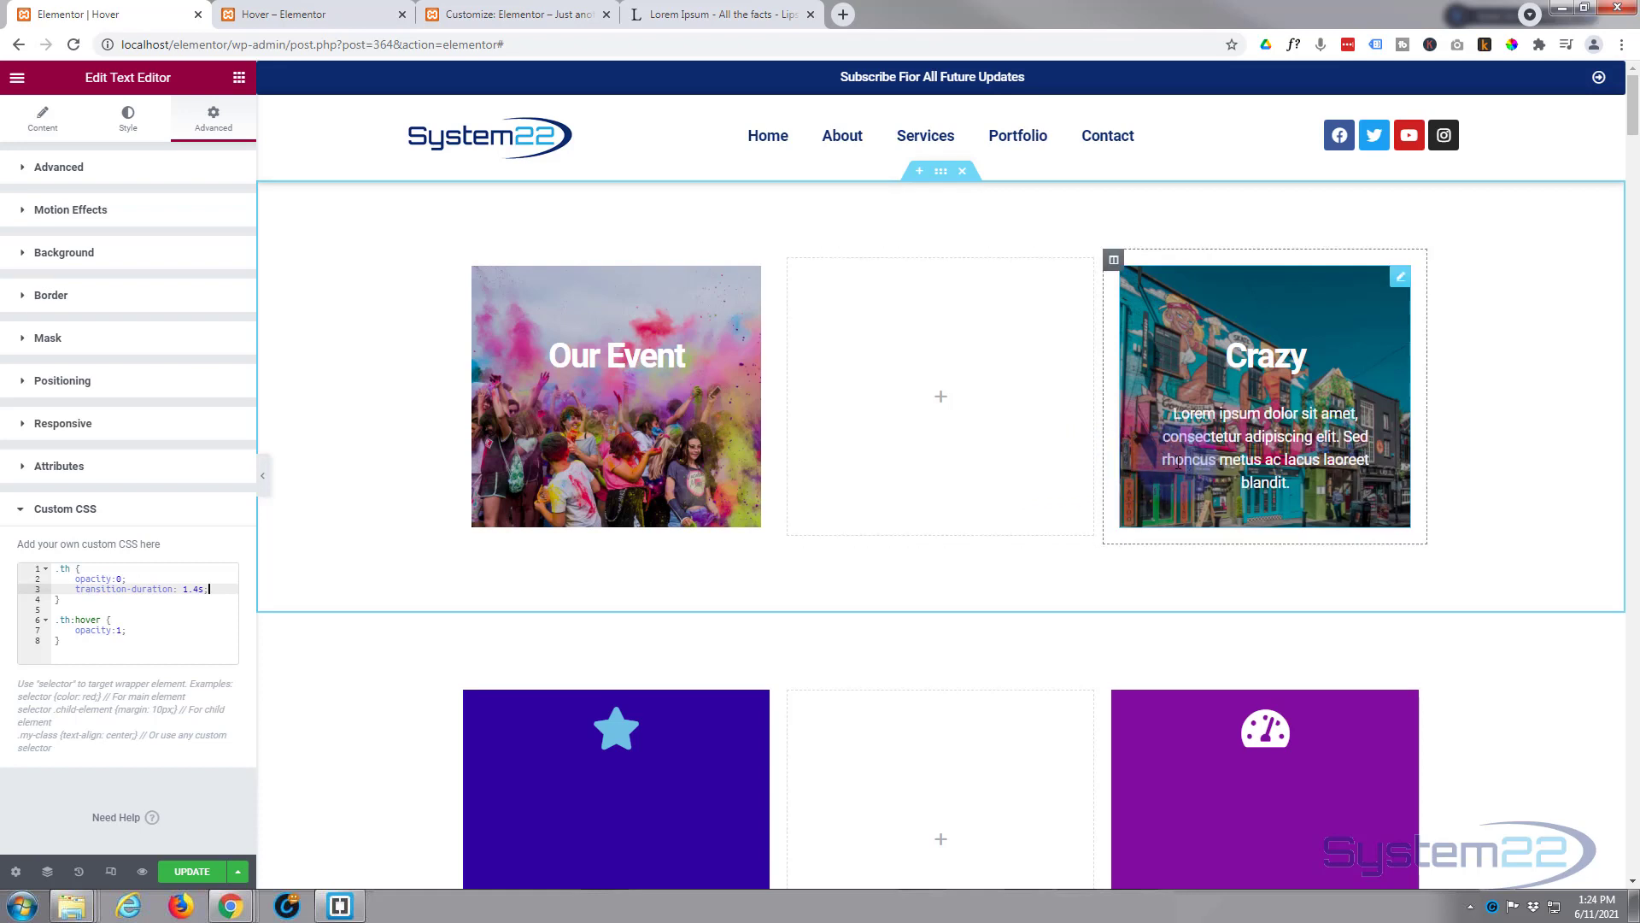
# Step: Test how the paragraph in the "Crazy" column fades in and out on hover in the page preview
pyautogui.click(1119, 564)
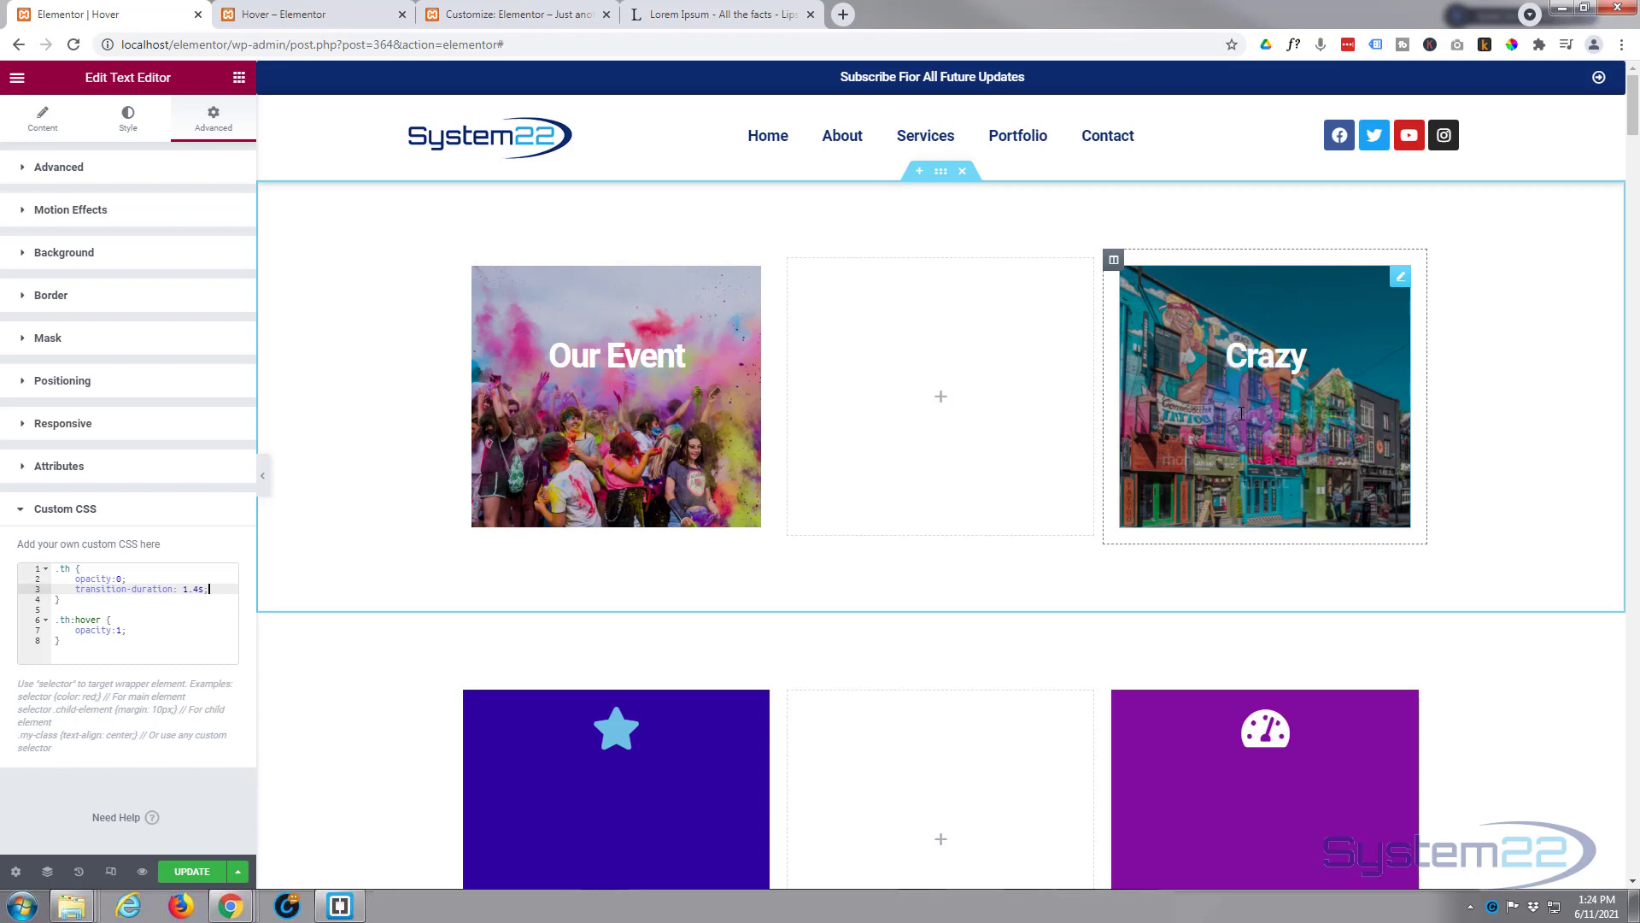
pyautogui.click(1509, 393)
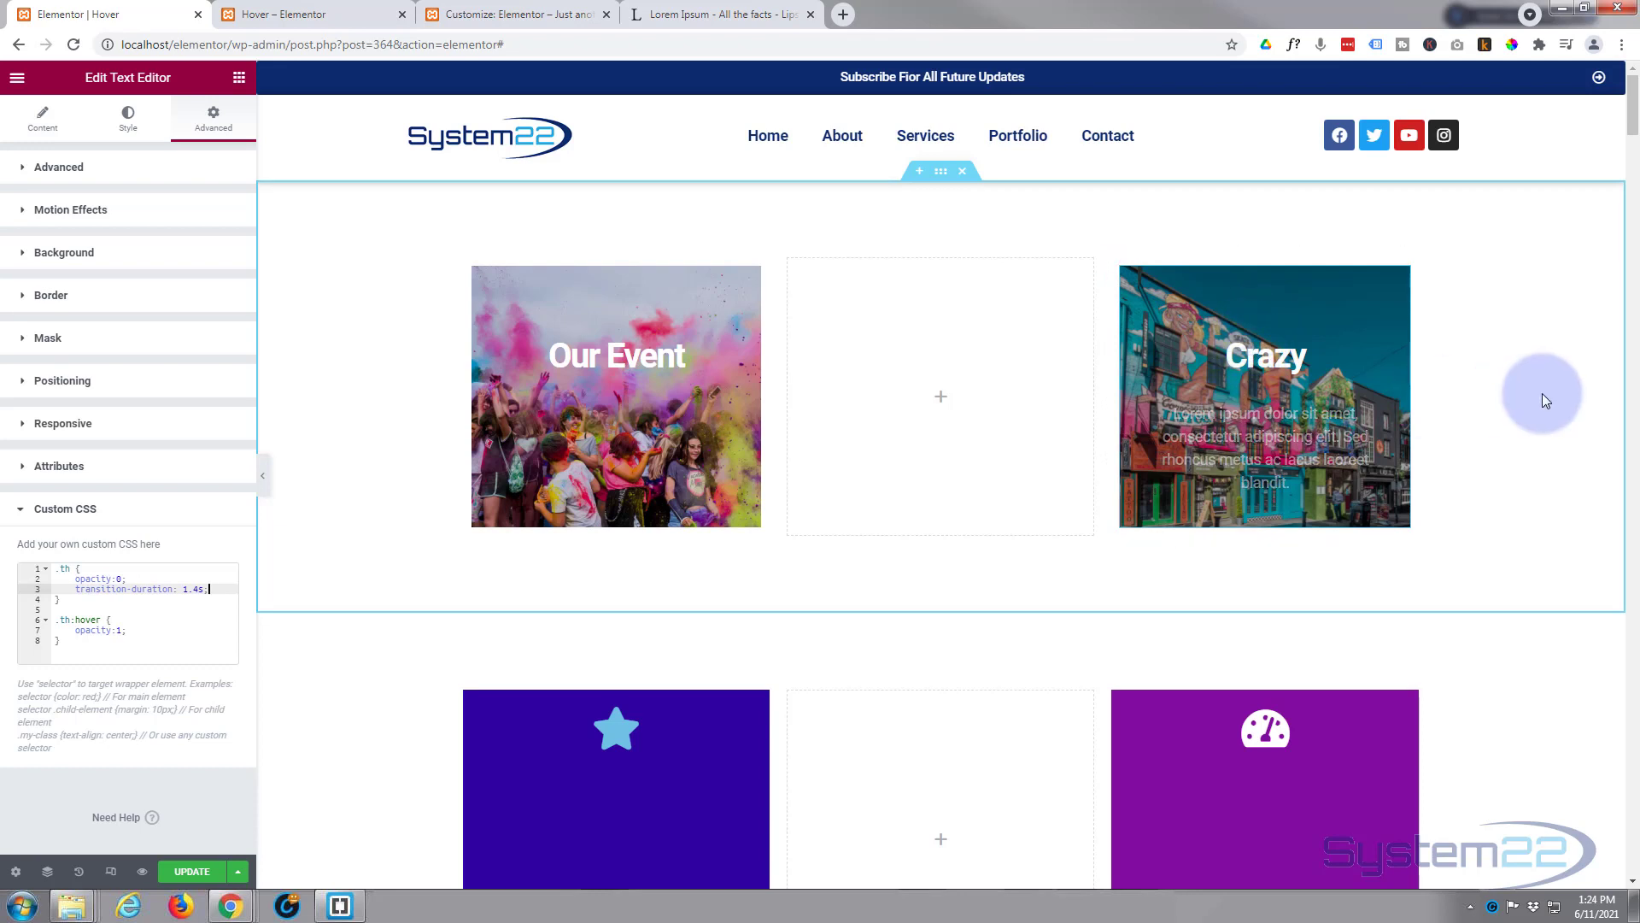
pyautogui.click(1296, 344)
pyautogui.click(1467, 342)
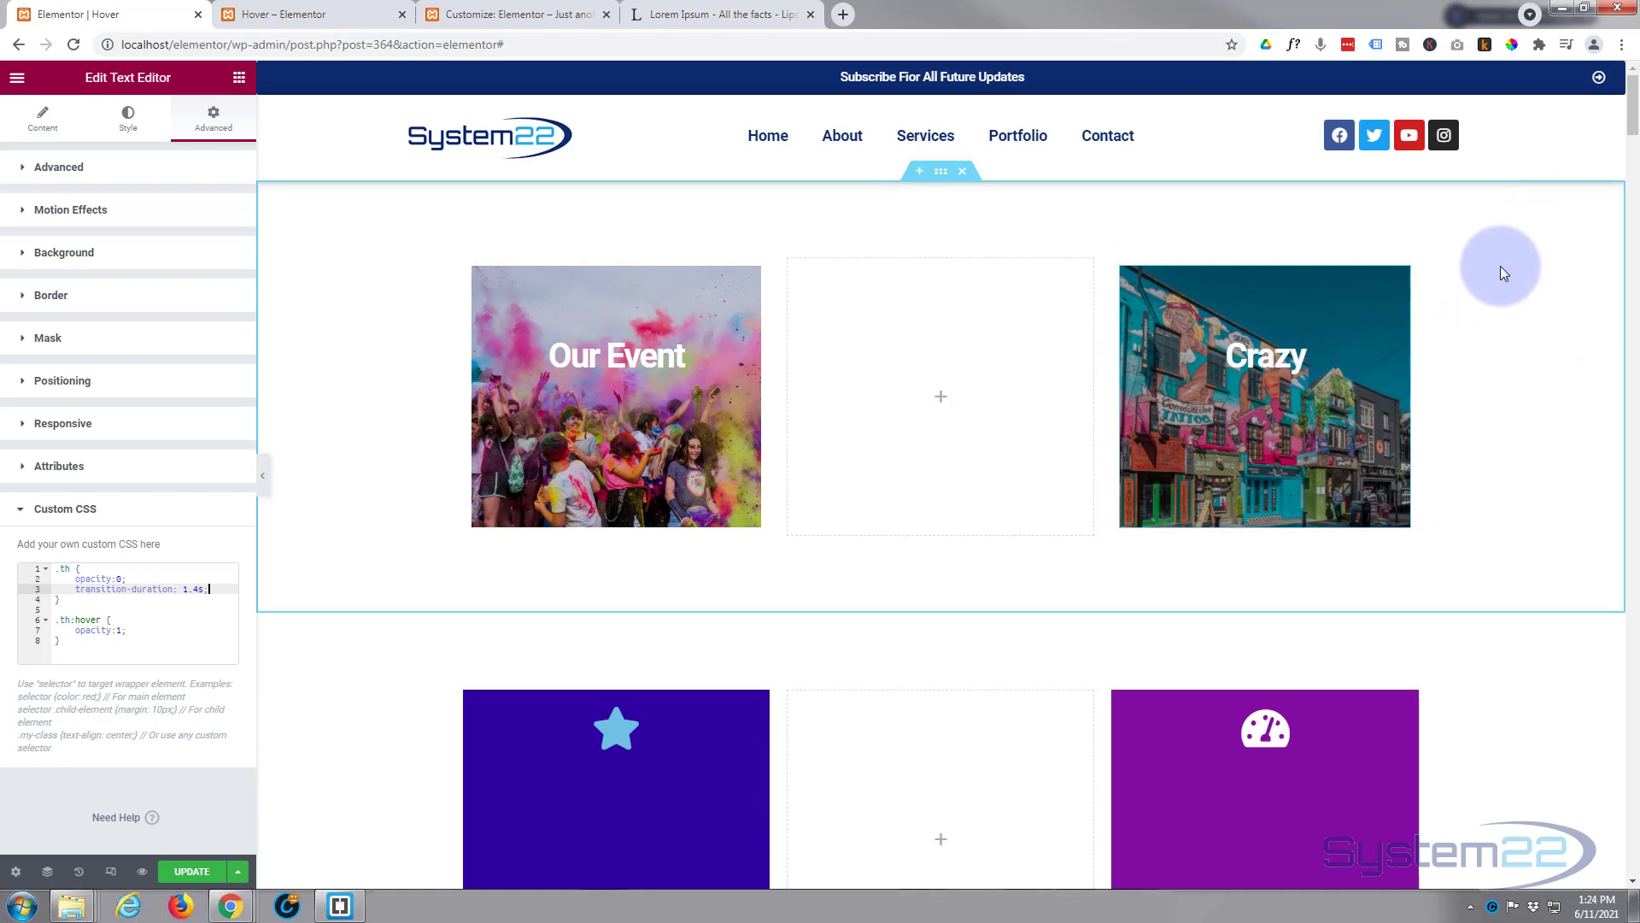
pyautogui.moveTo(1304, 446)
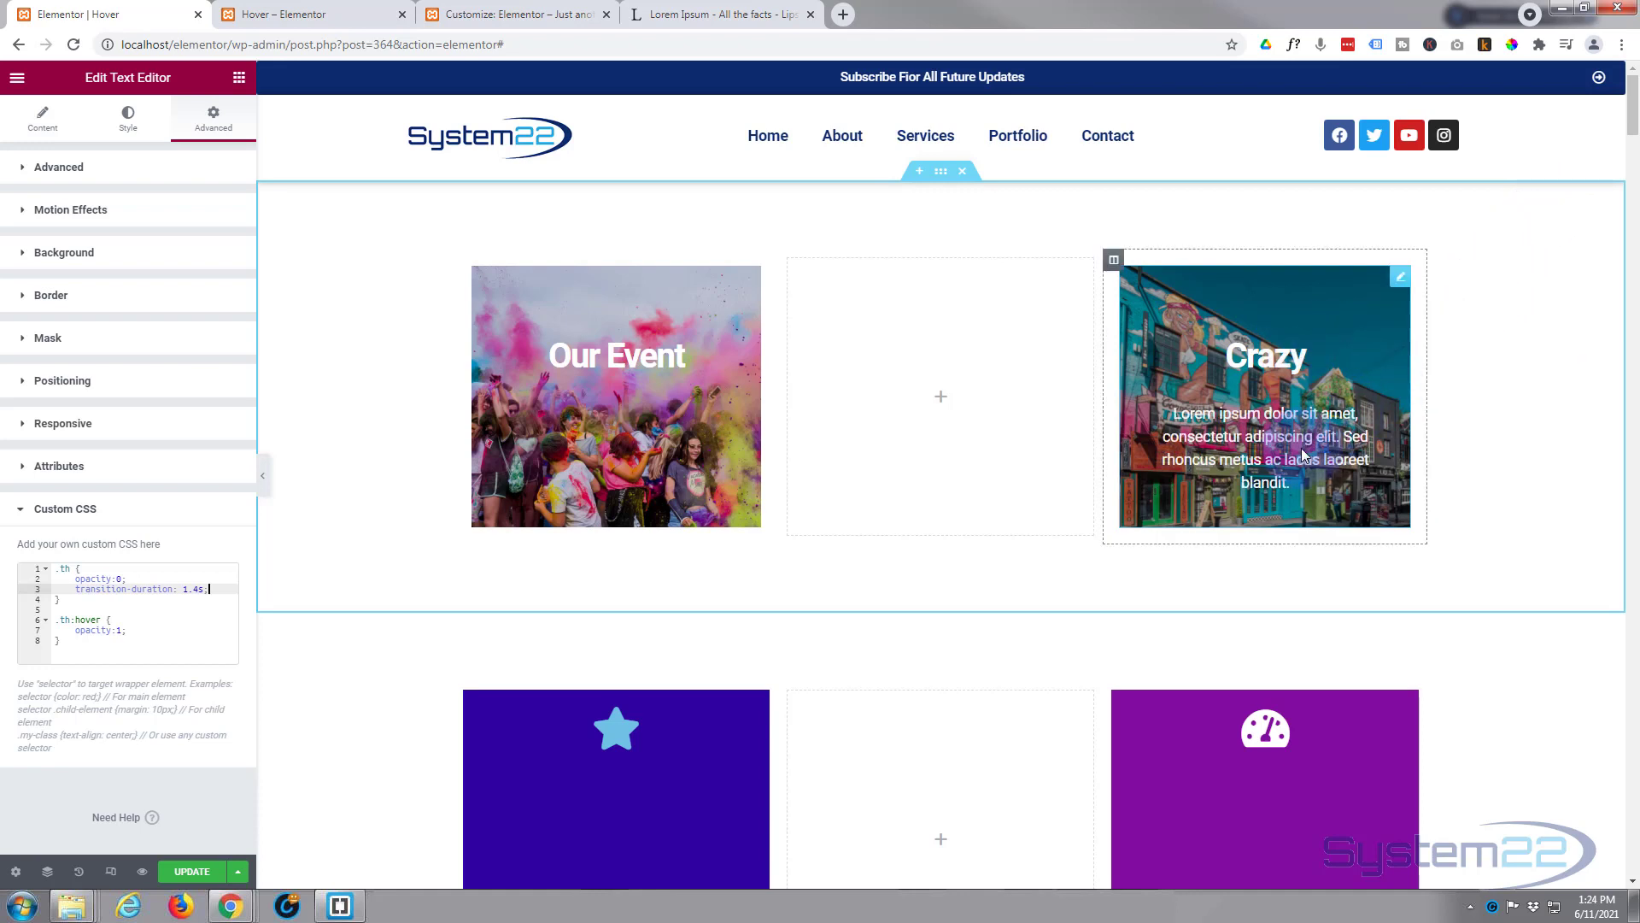
pyautogui.click(1461, 409)
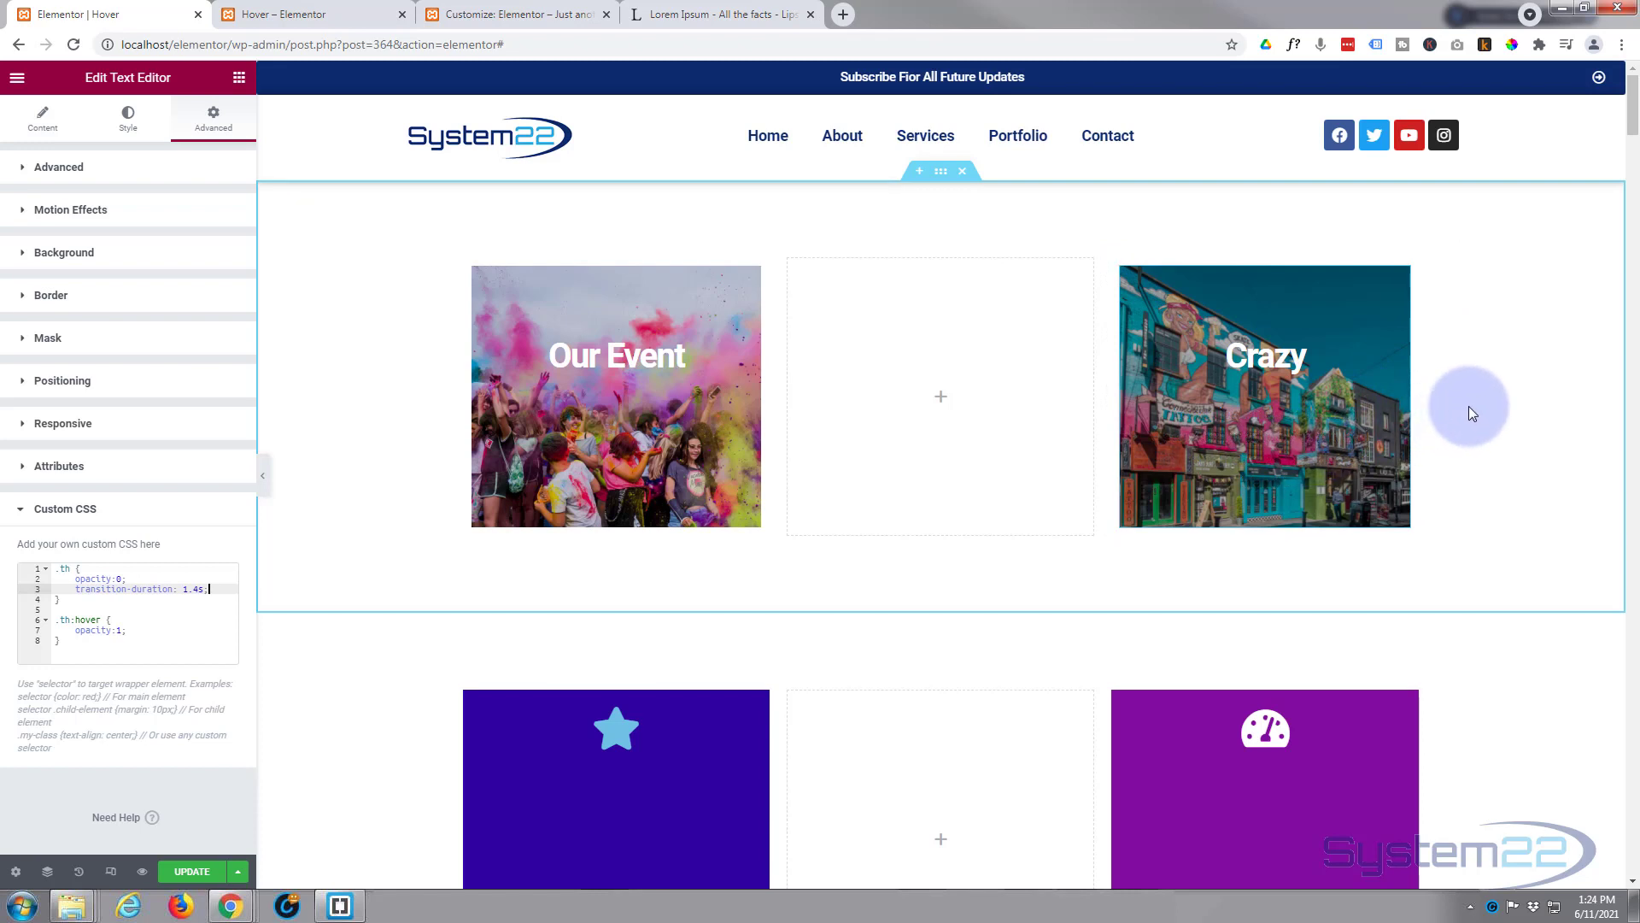
pyautogui.moveTo(1328, 290)
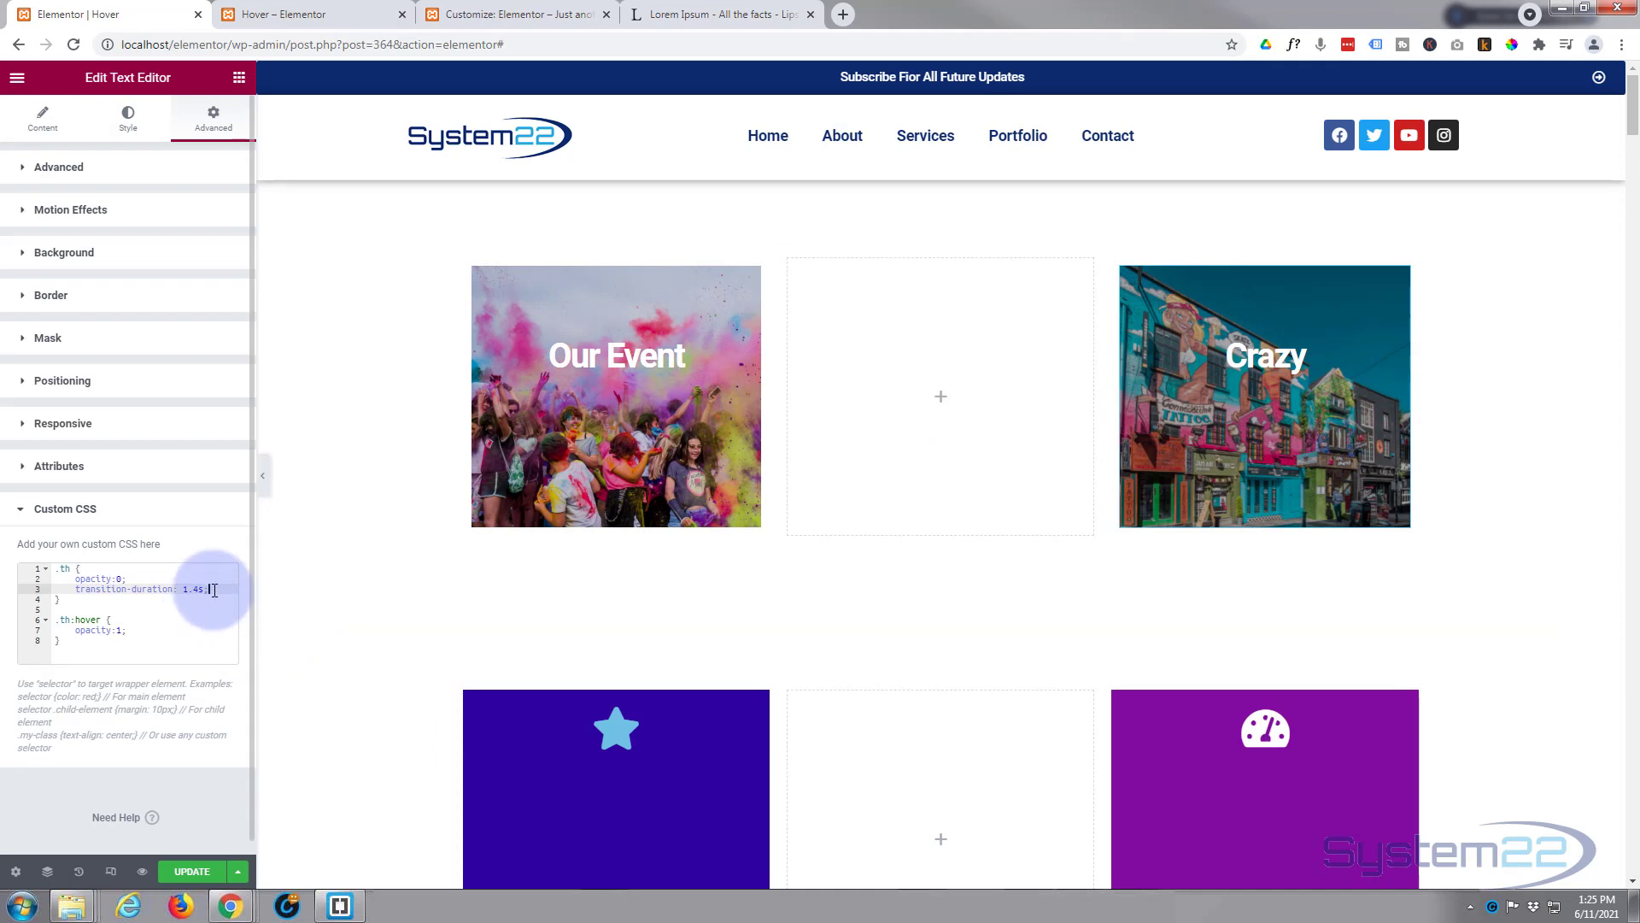
# Step: Add padding-top:180px; below the transition duration in the first .th rule and test the paragraph's larger hover area
pyautogui.press('Return')
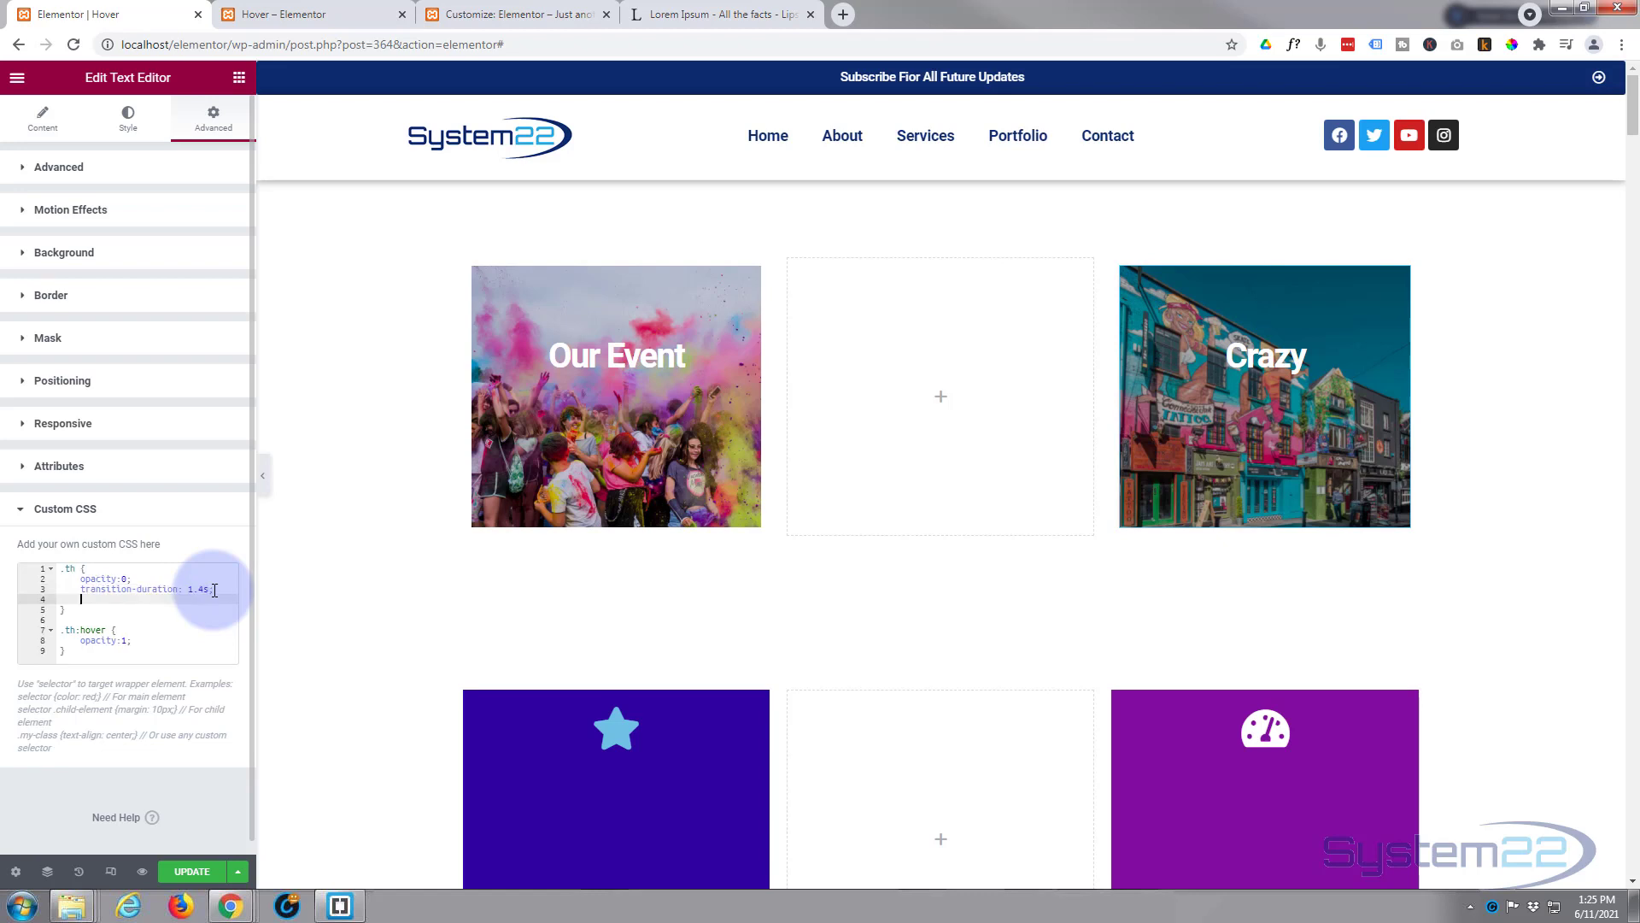
pyautogui.write('padd')
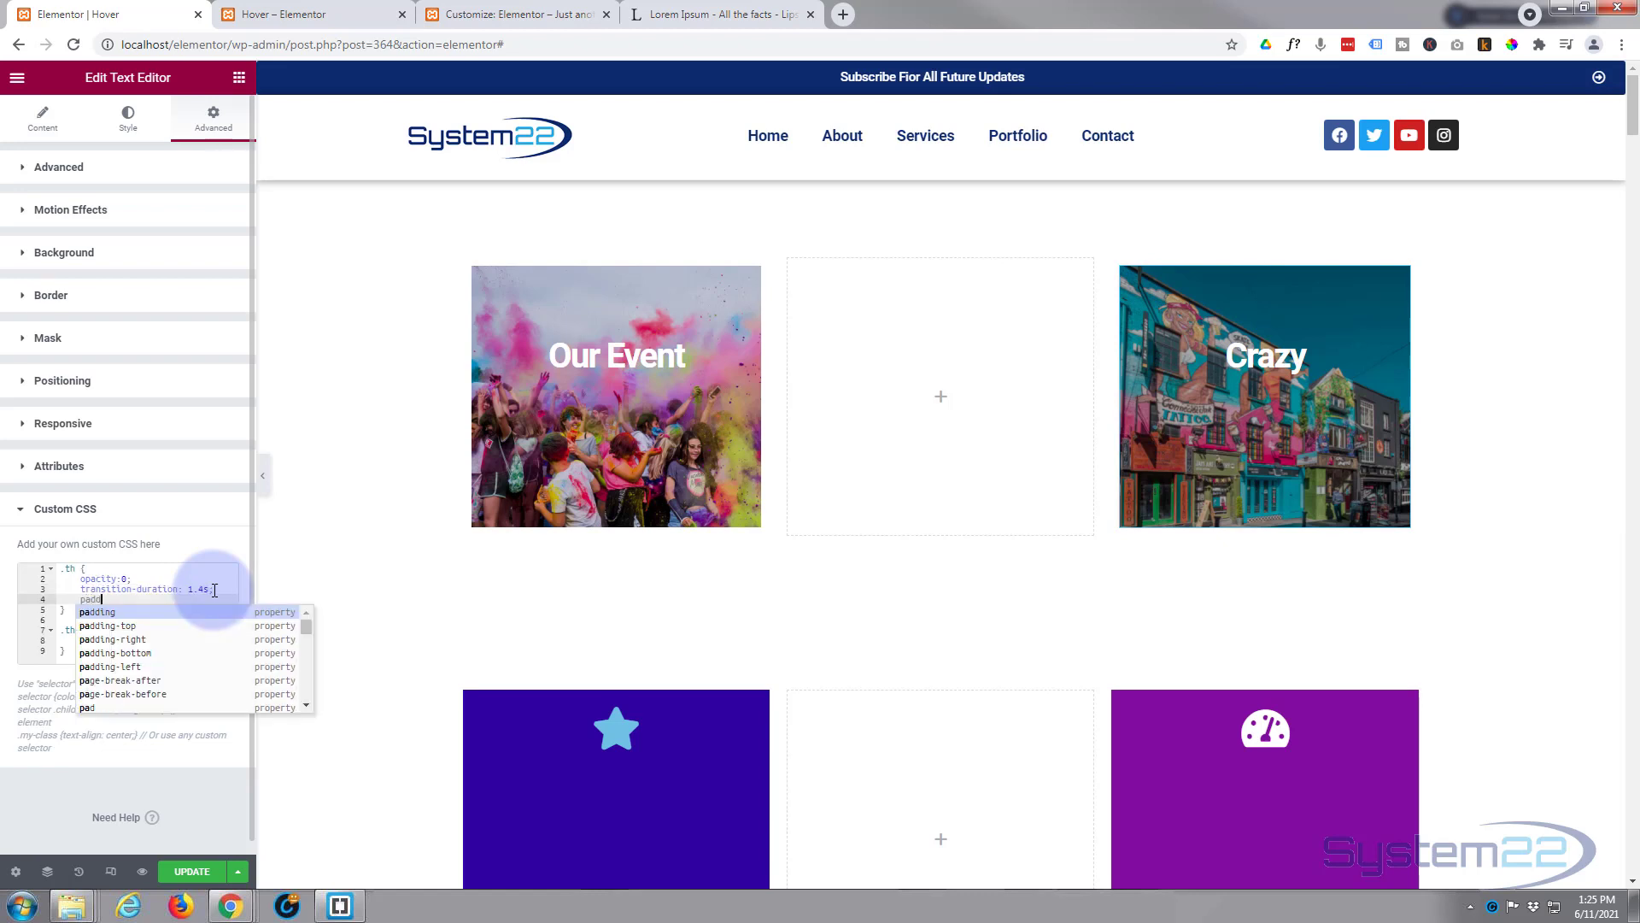
pyautogui.write('ing-t')
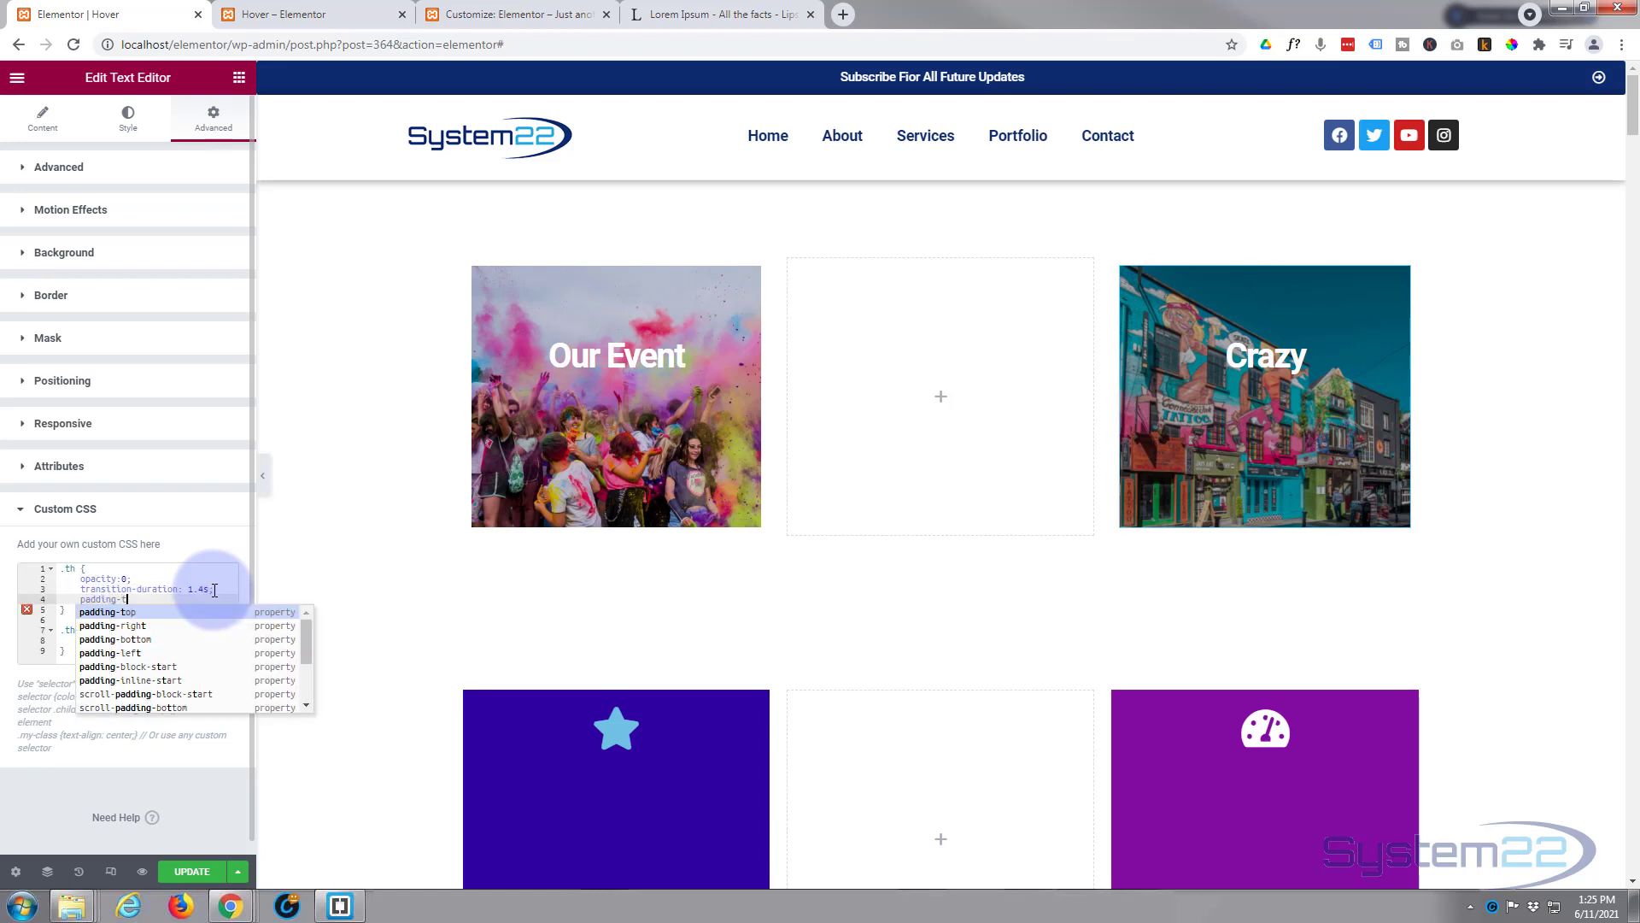
pyautogui.write('op:;')
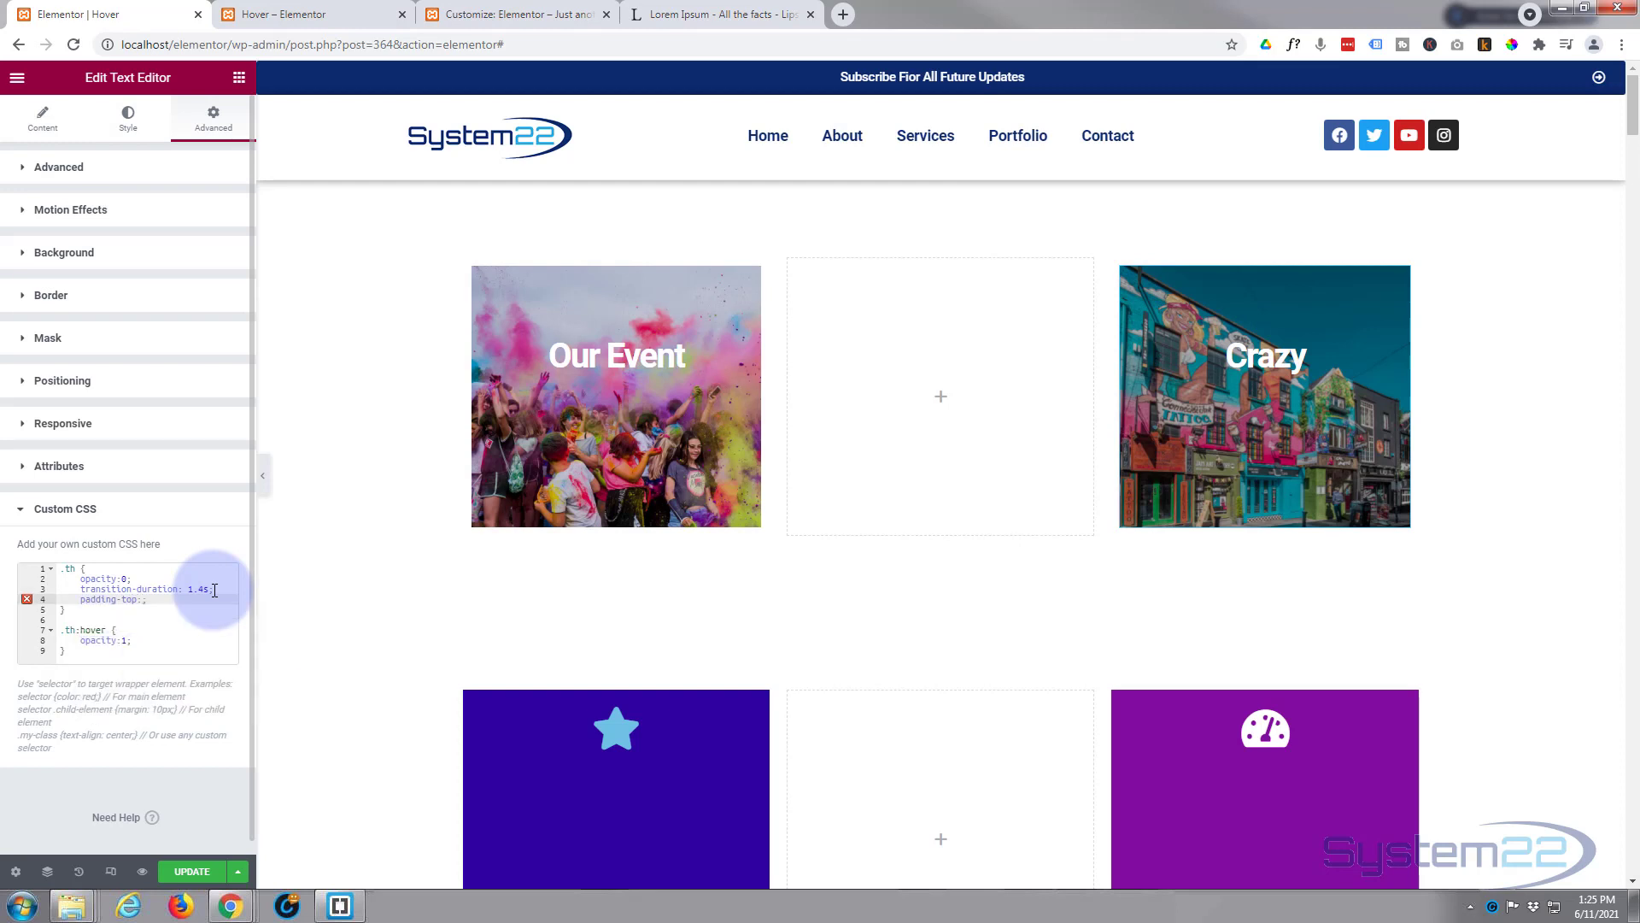
pyautogui.moveTo(1246, 407)
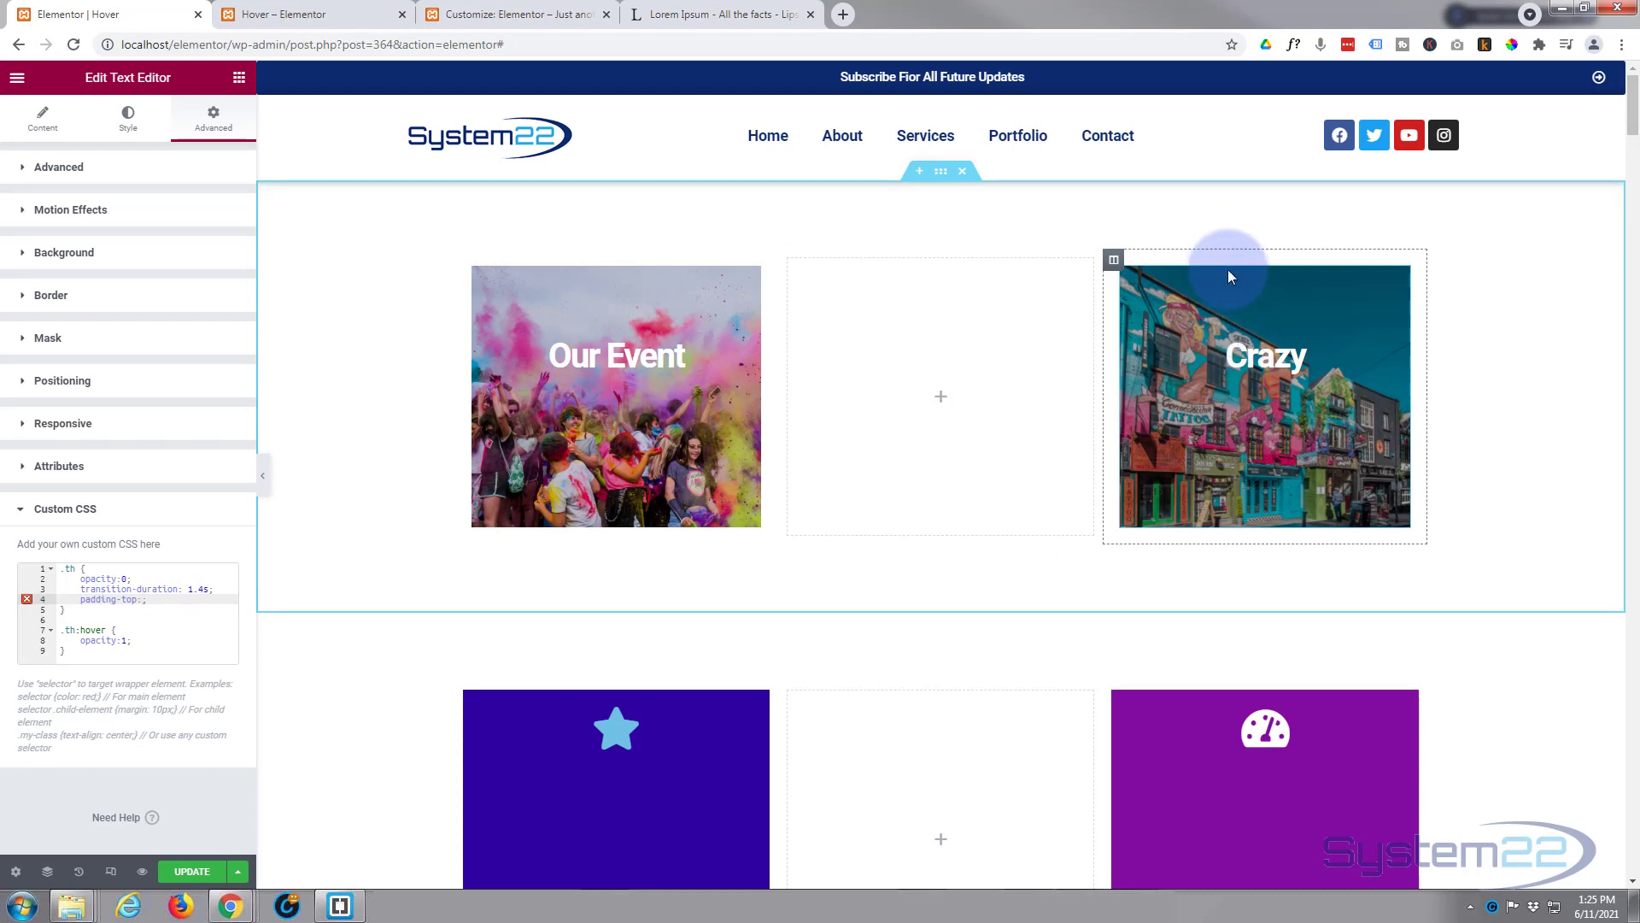
pyautogui.write(';')
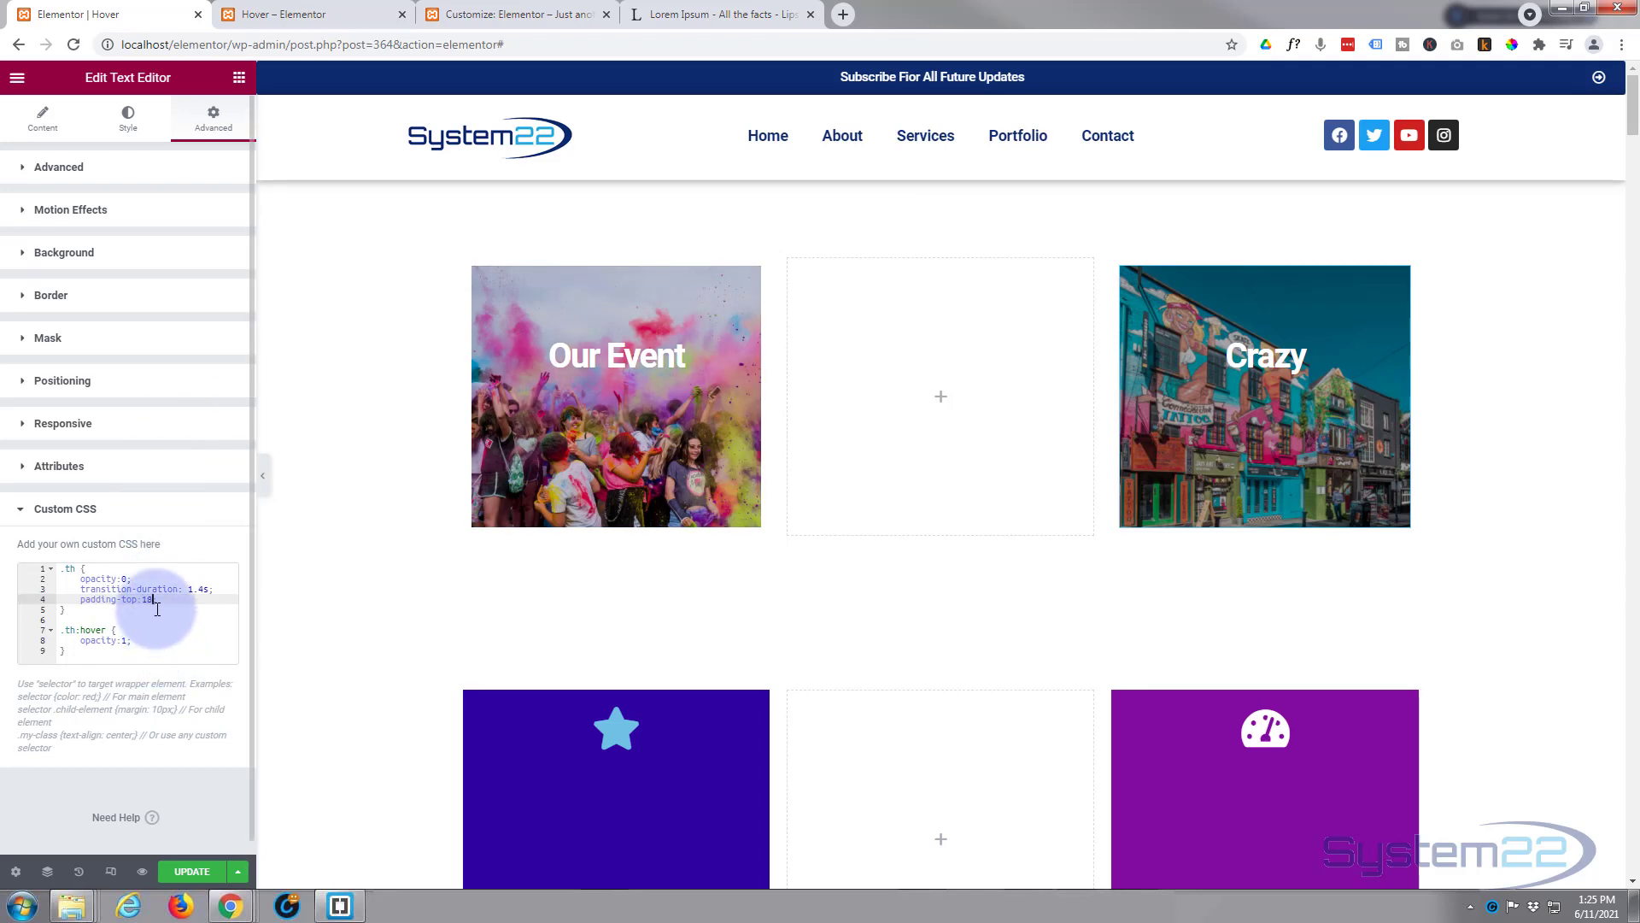
pyautogui.write('px')
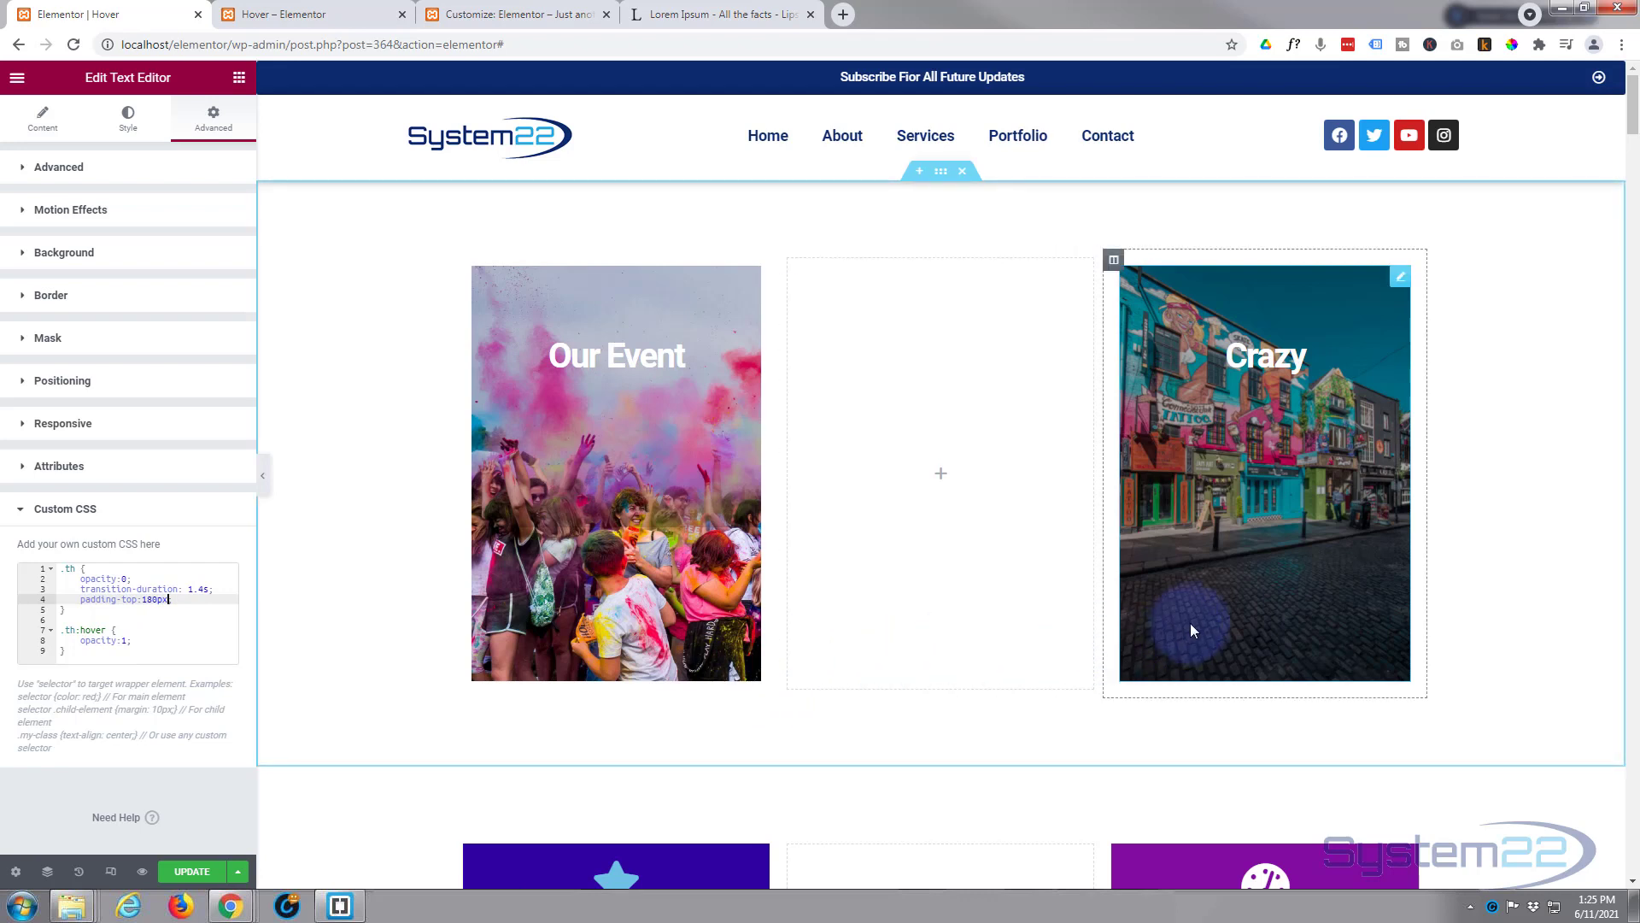
pyautogui.moveTo(1198, 622)
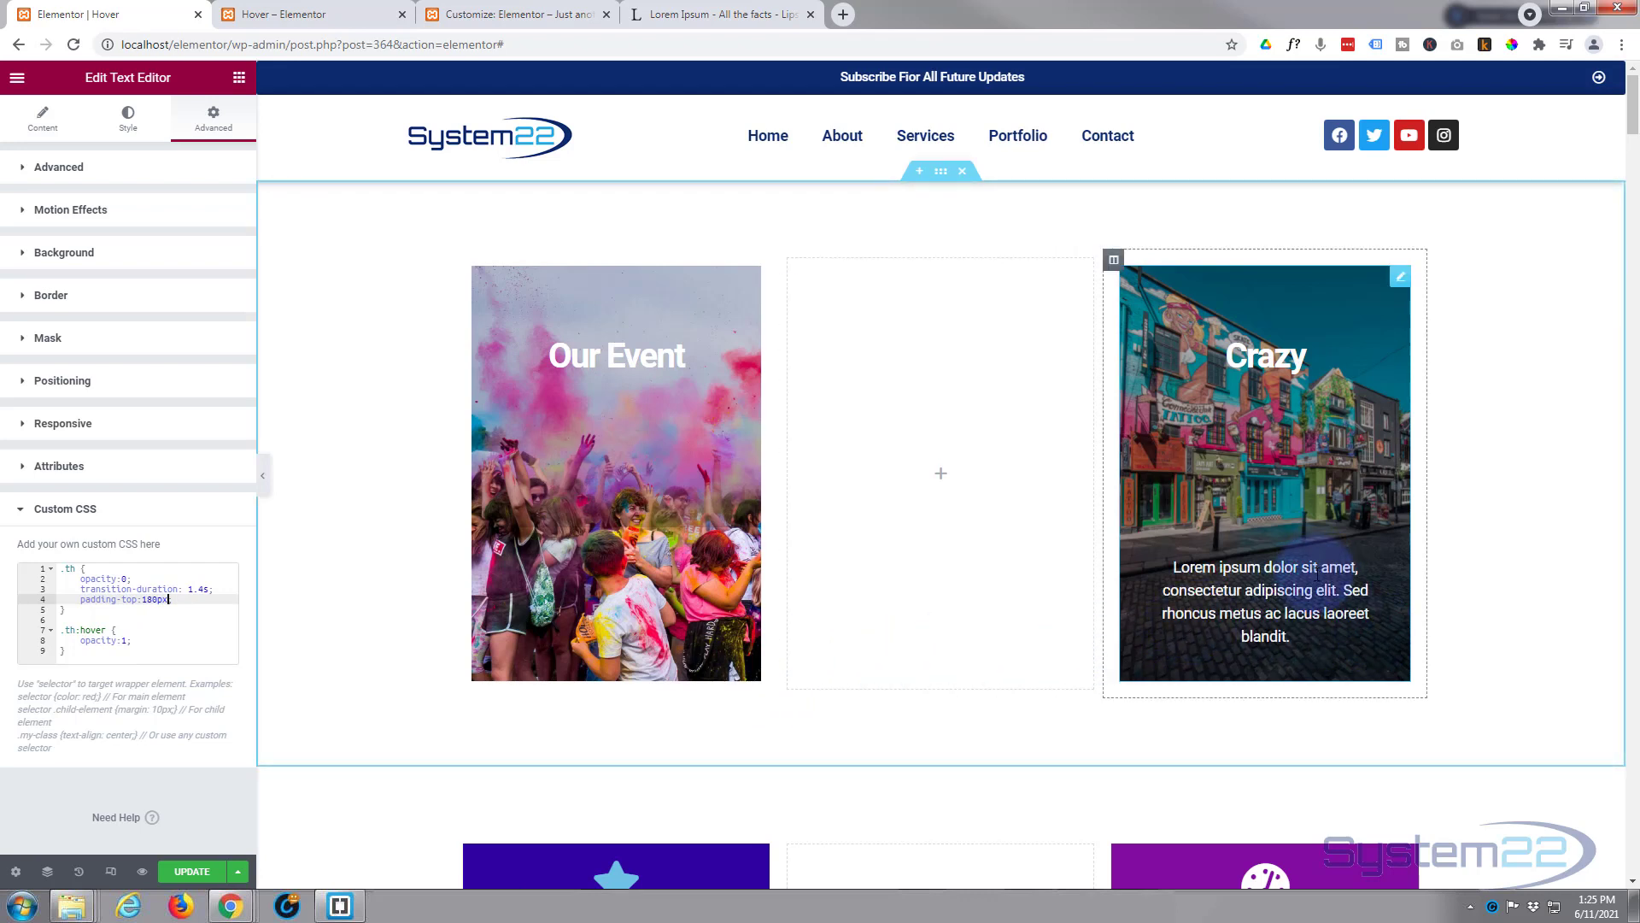
pyautogui.write(';')
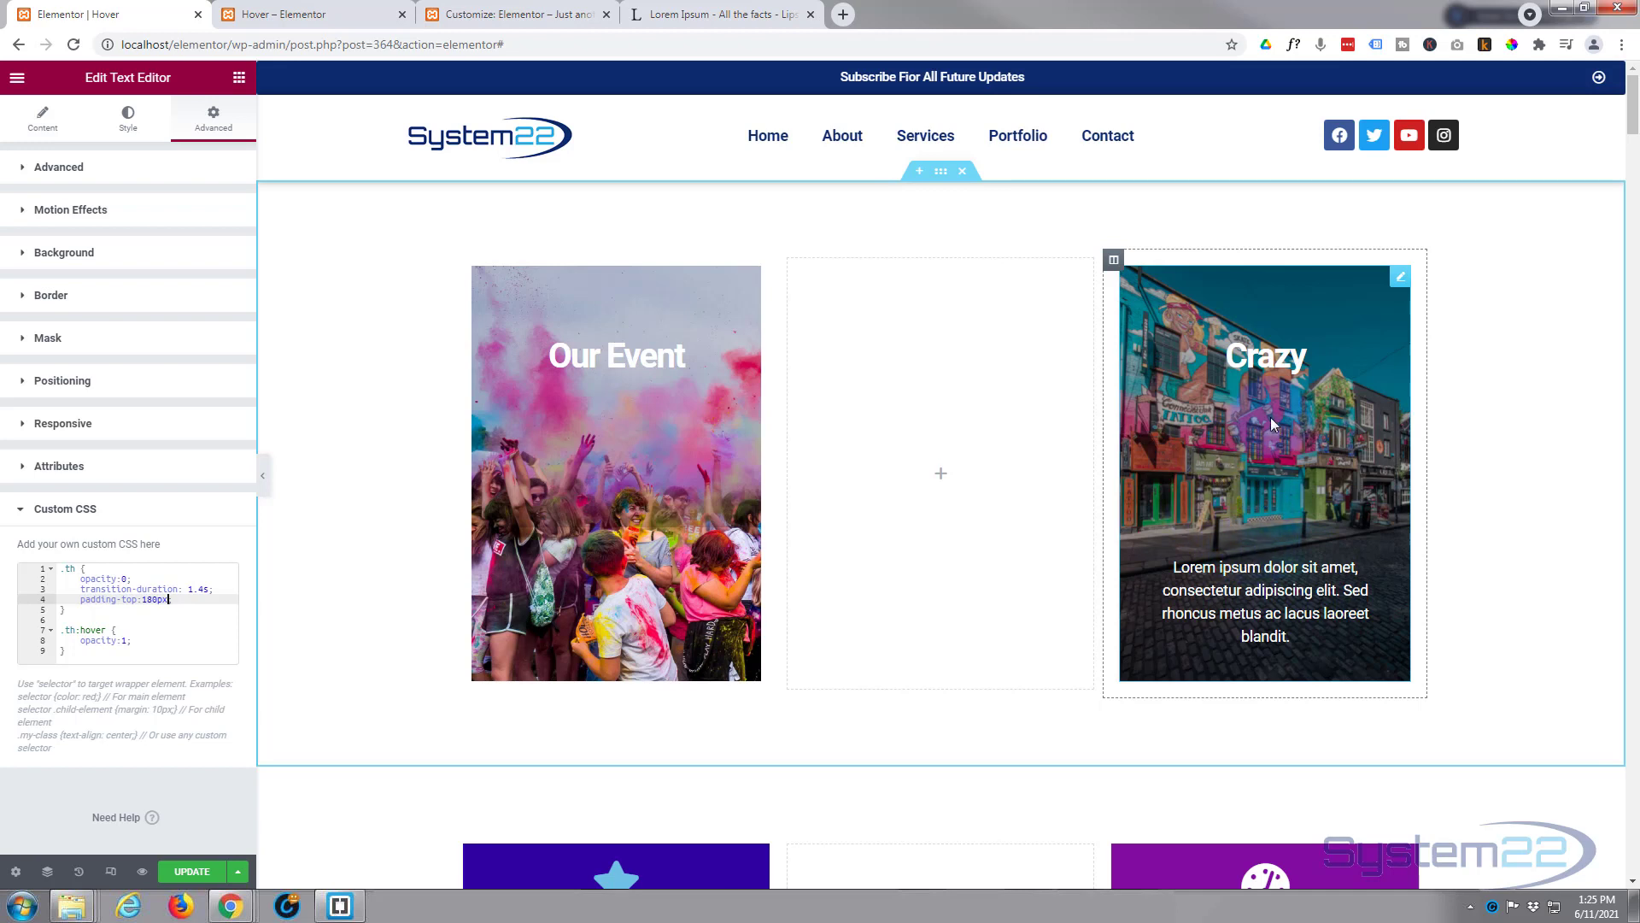
pyautogui.click(1270, 334)
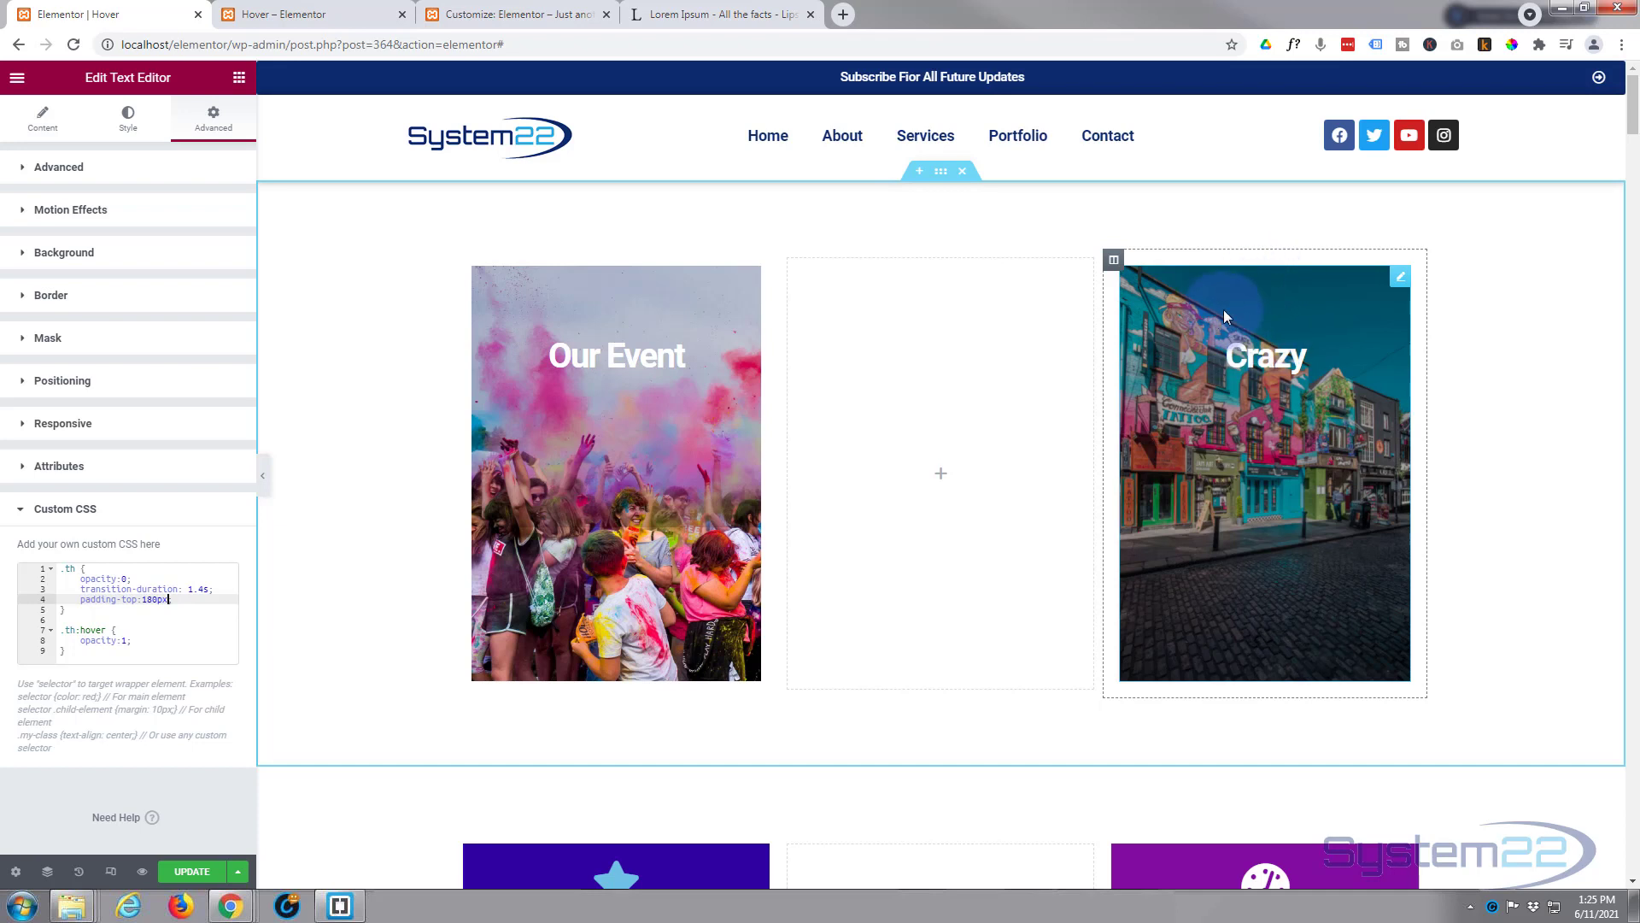
pyautogui.moveTo(1303, 439)
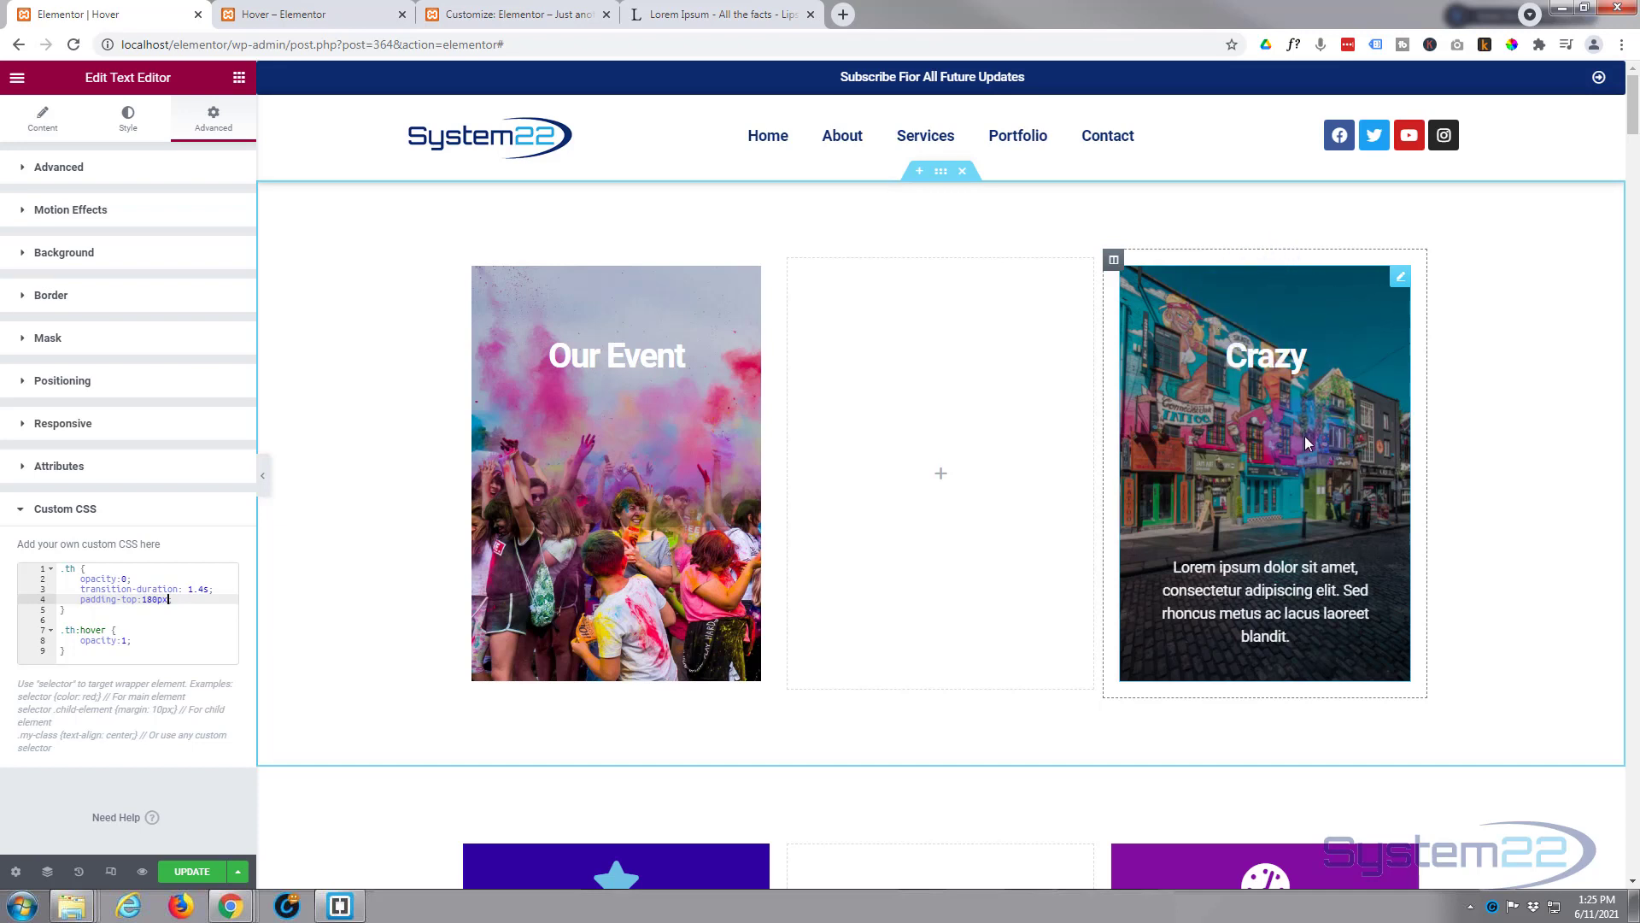
# Step: Add margin-top:-180px; below the padding line in the .th rule and test hovering over the "Crazy" column
pyautogui.click(183, 600)
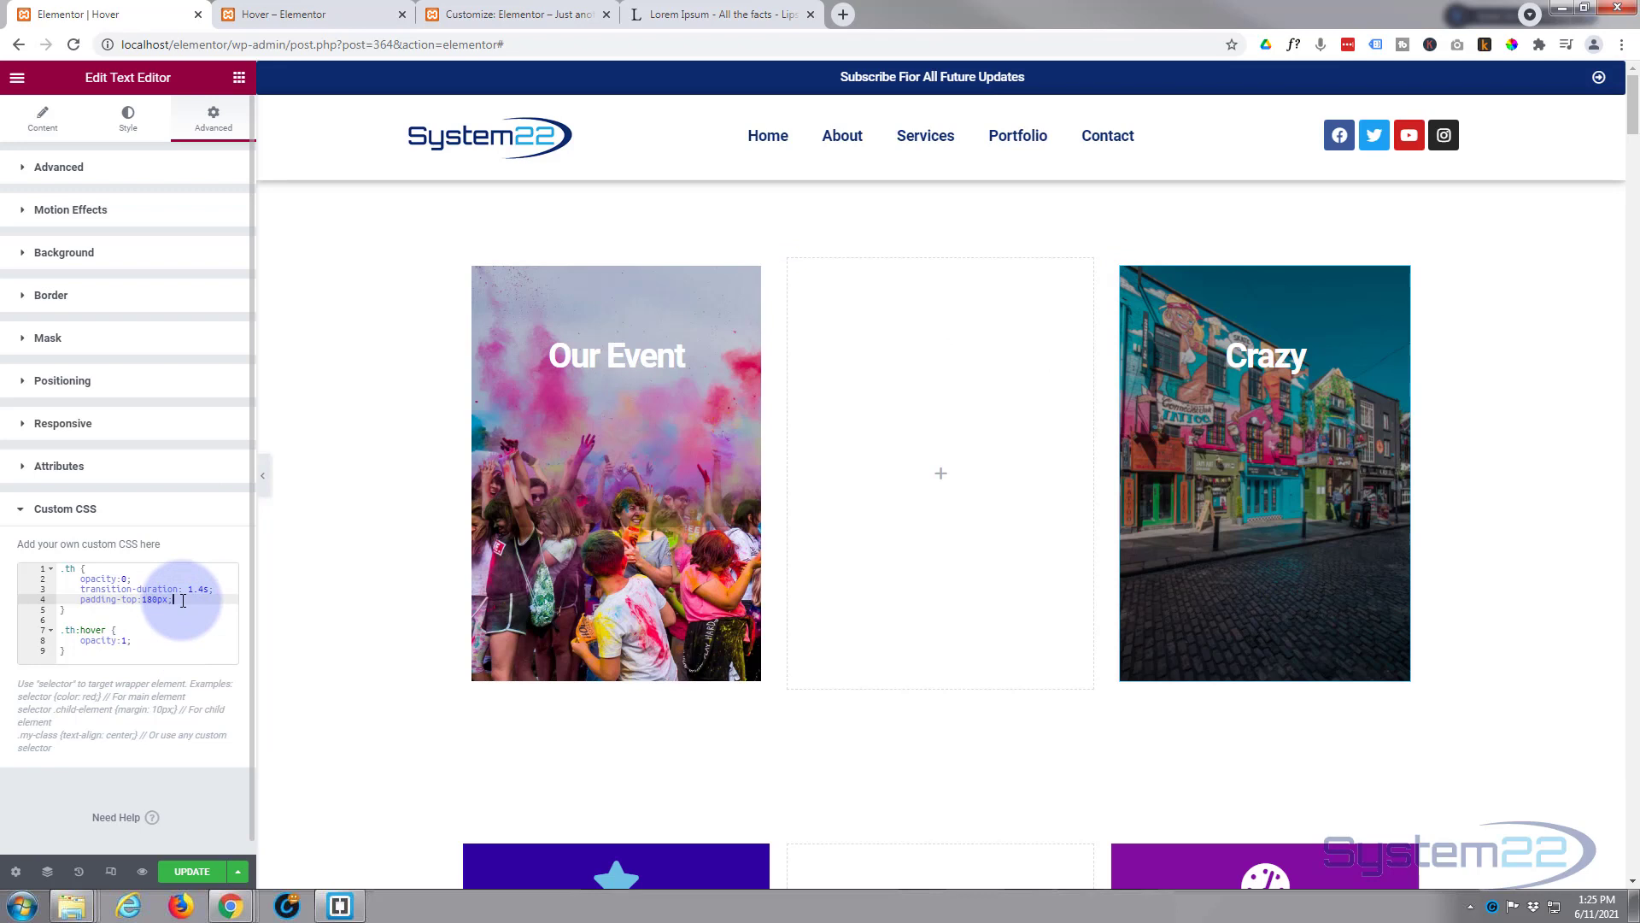
pyautogui.press('Return')
pyautogui.write('m')
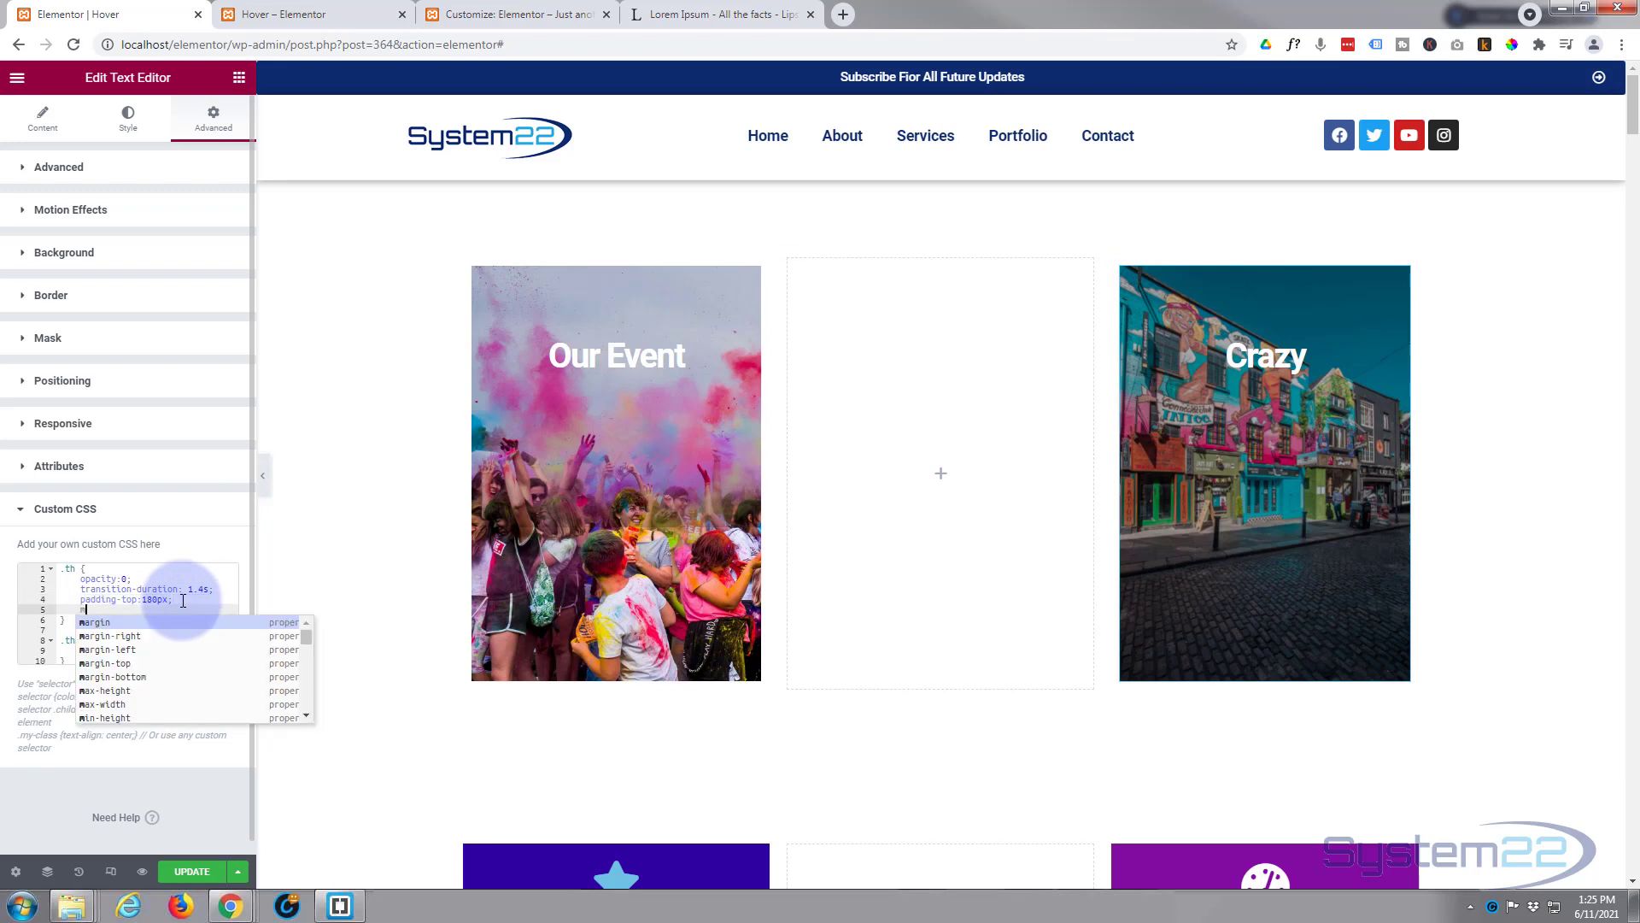
pyautogui.write('argin')
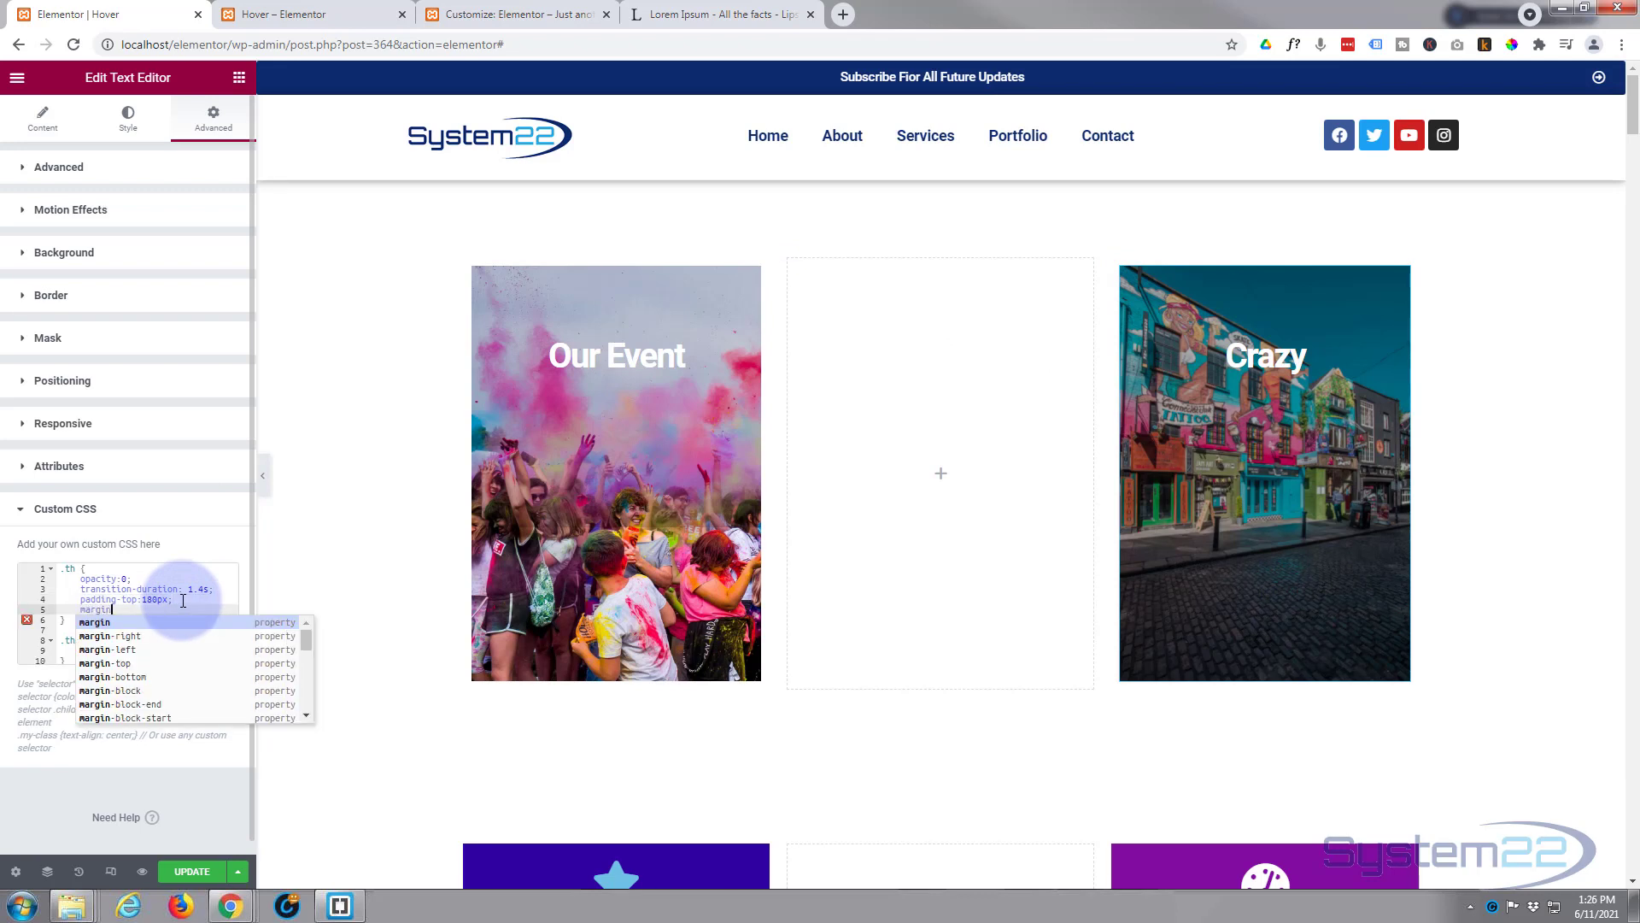
pyautogui.write('-top:')
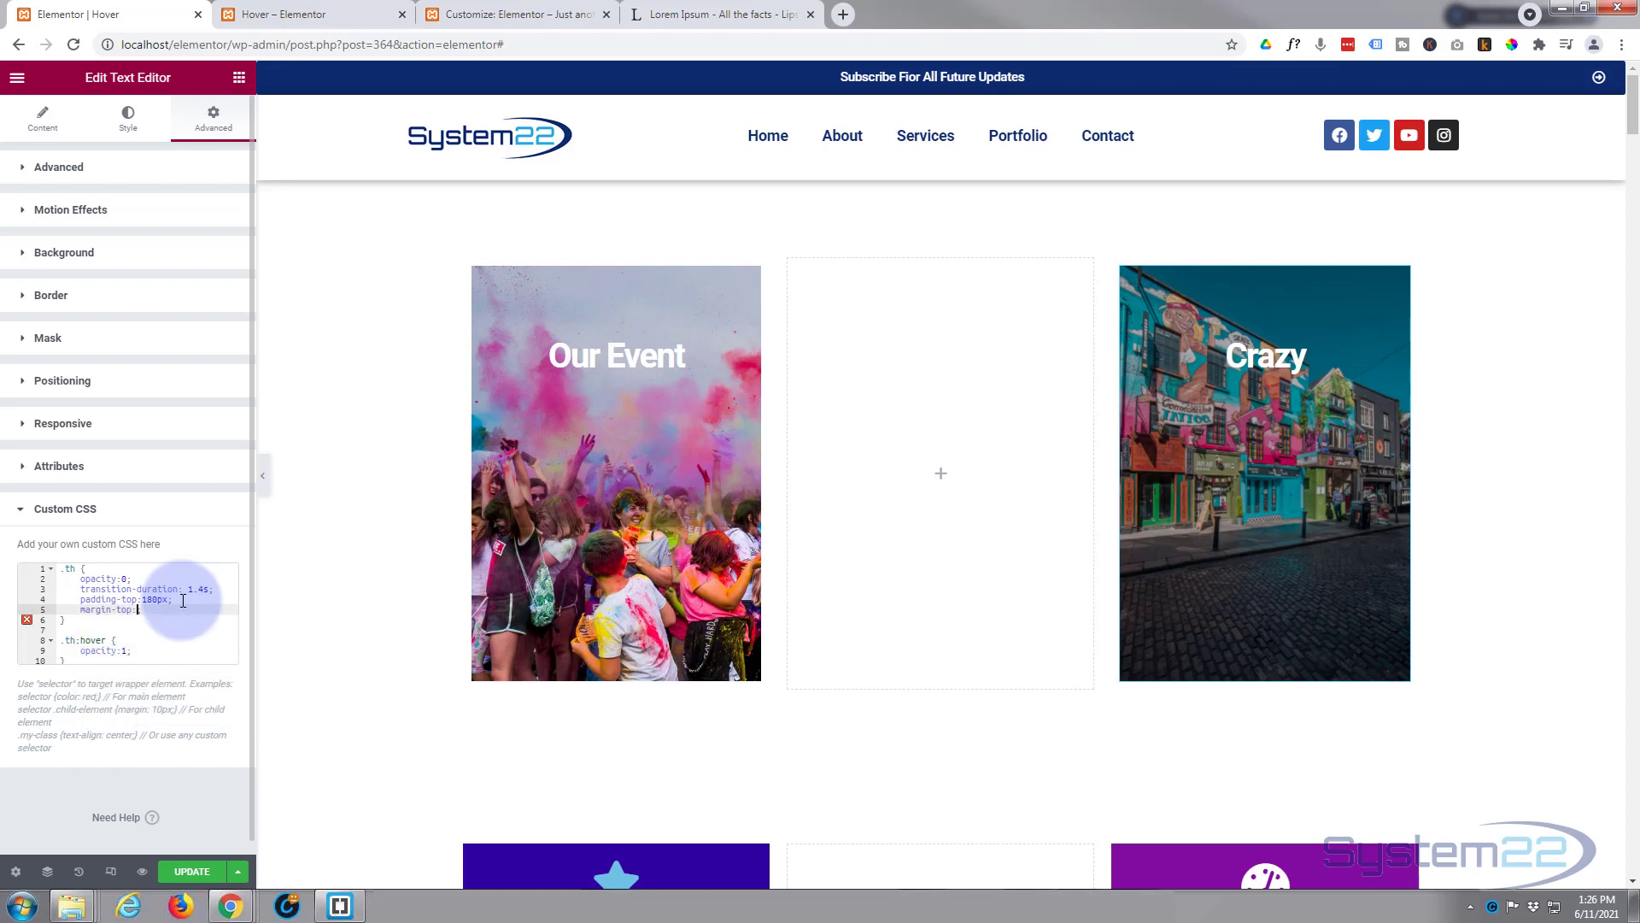
pyautogui.write('-18')
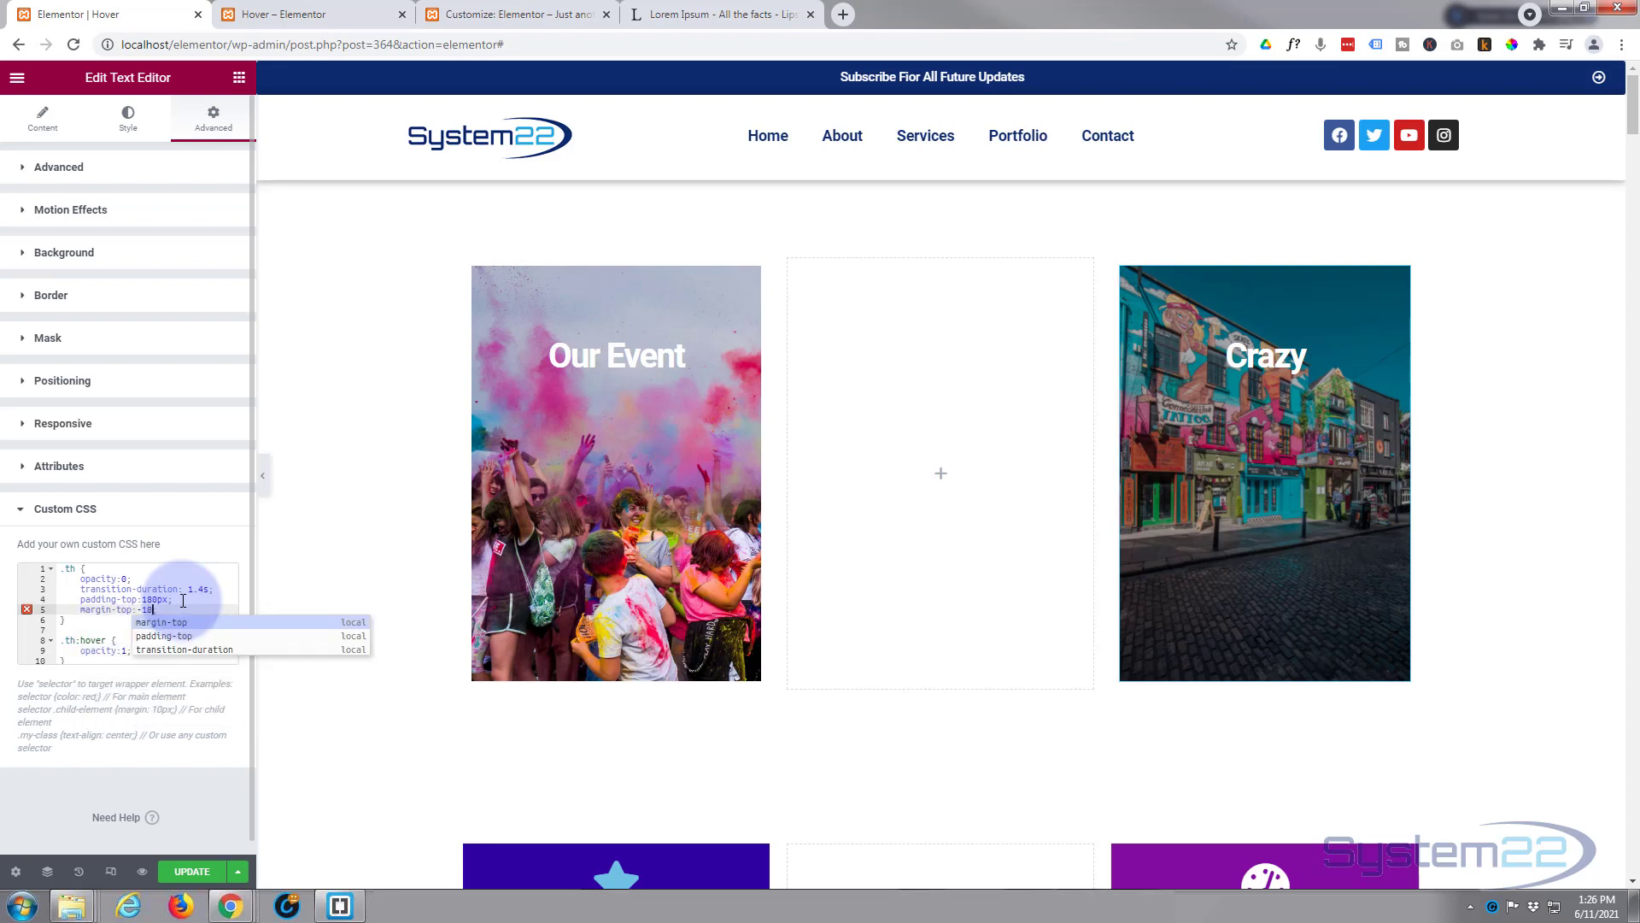
pyautogui.write('0px;')
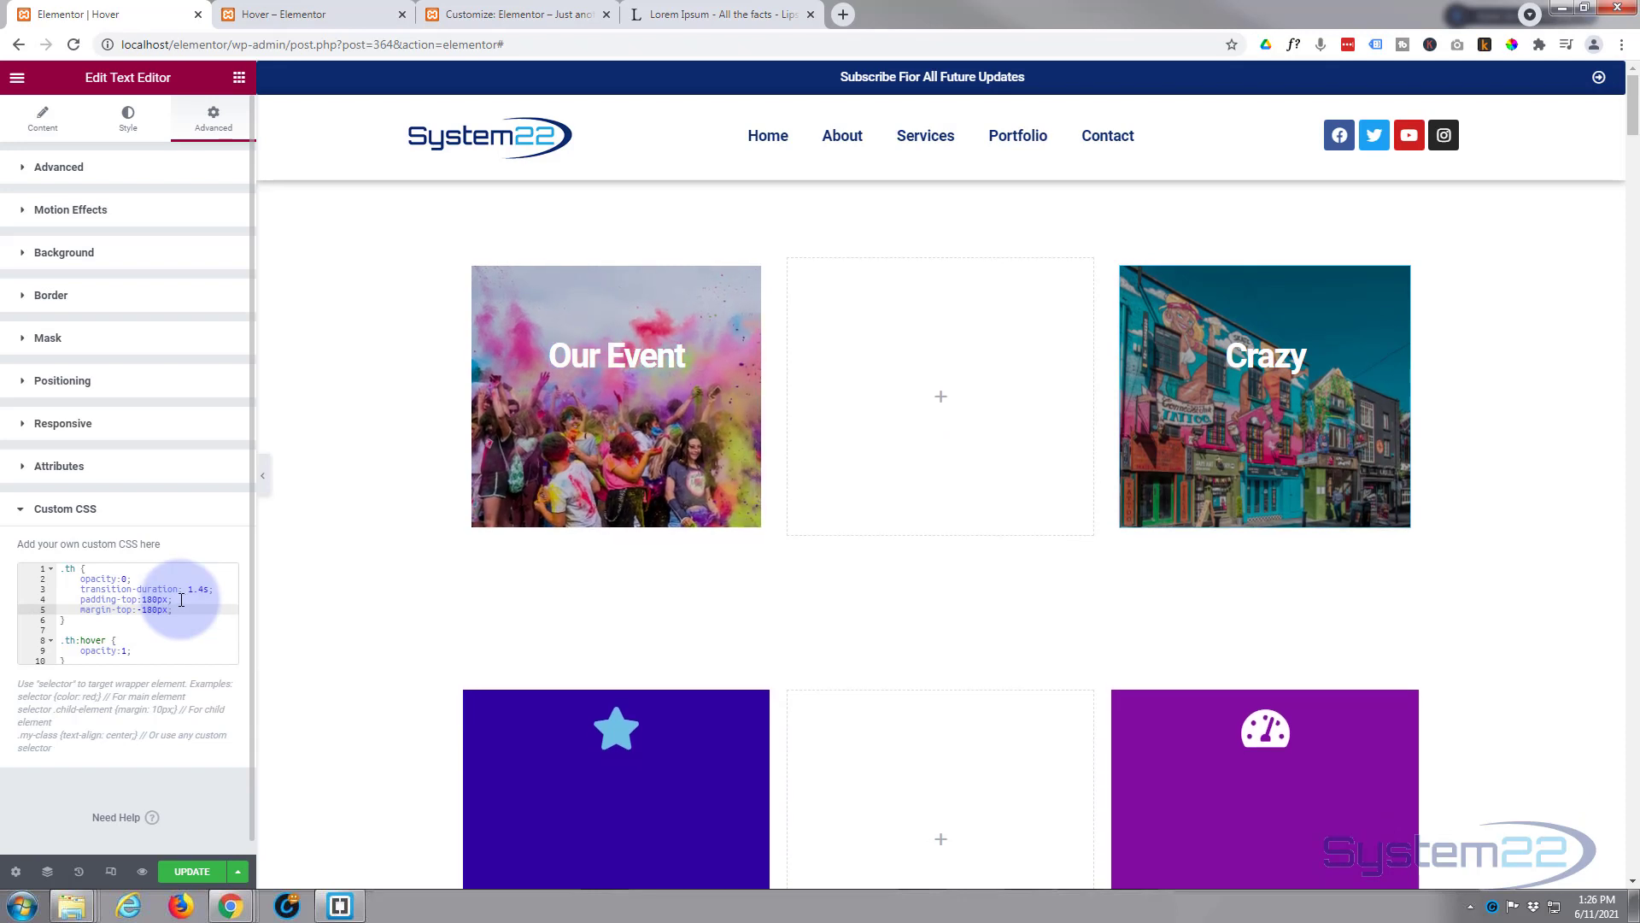
pyautogui.moveTo(1206, 279)
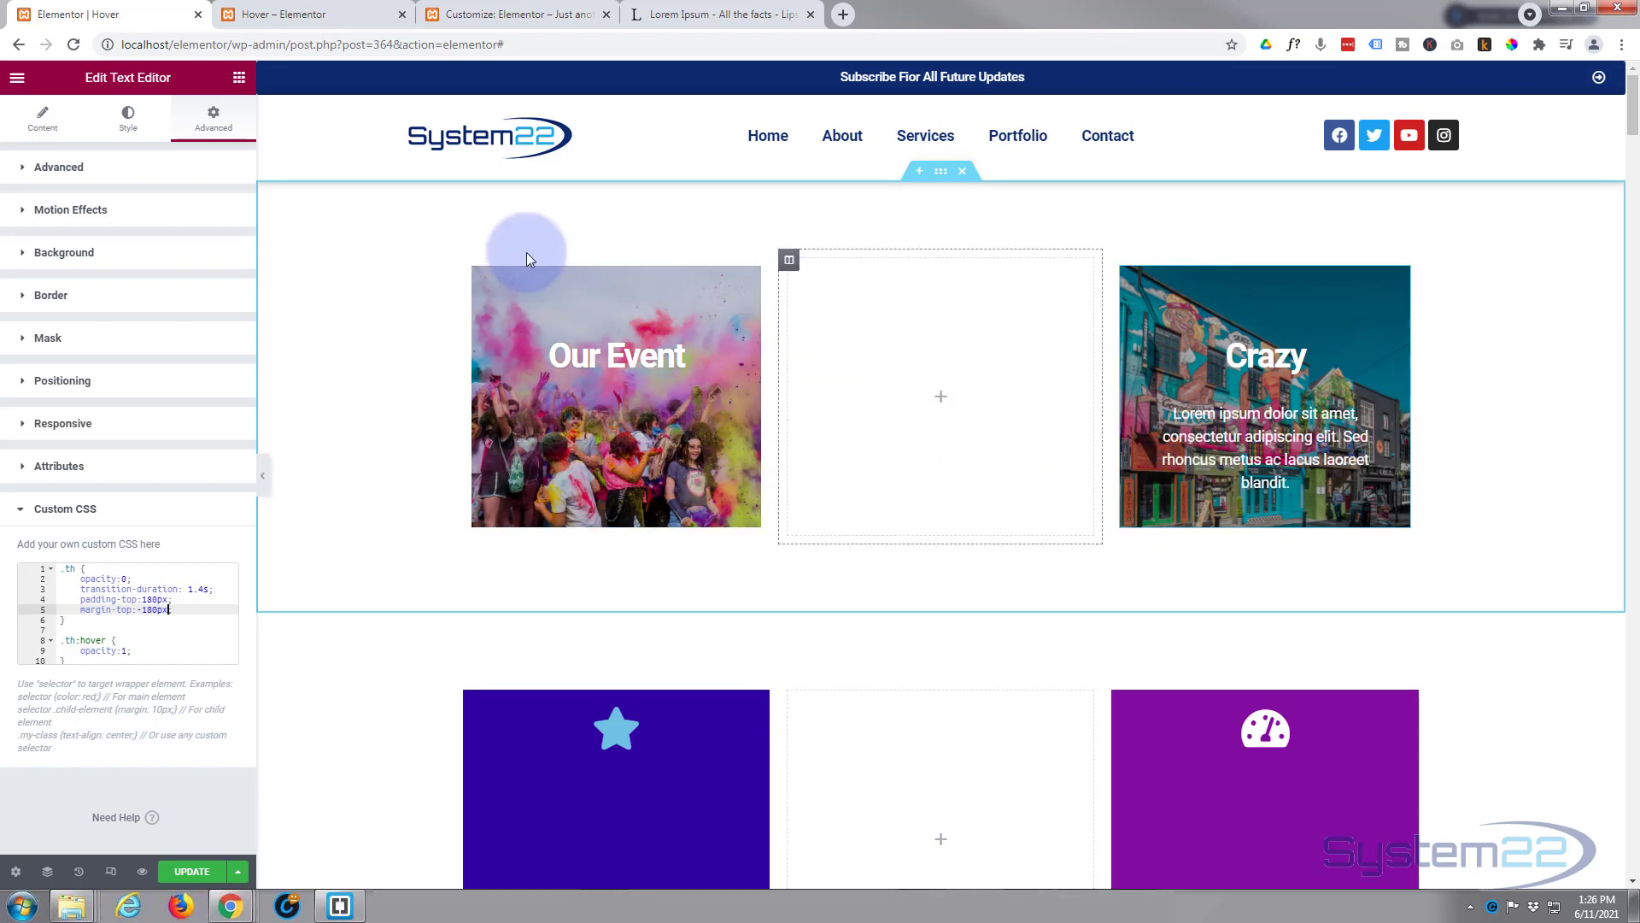
pyautogui.write(';')
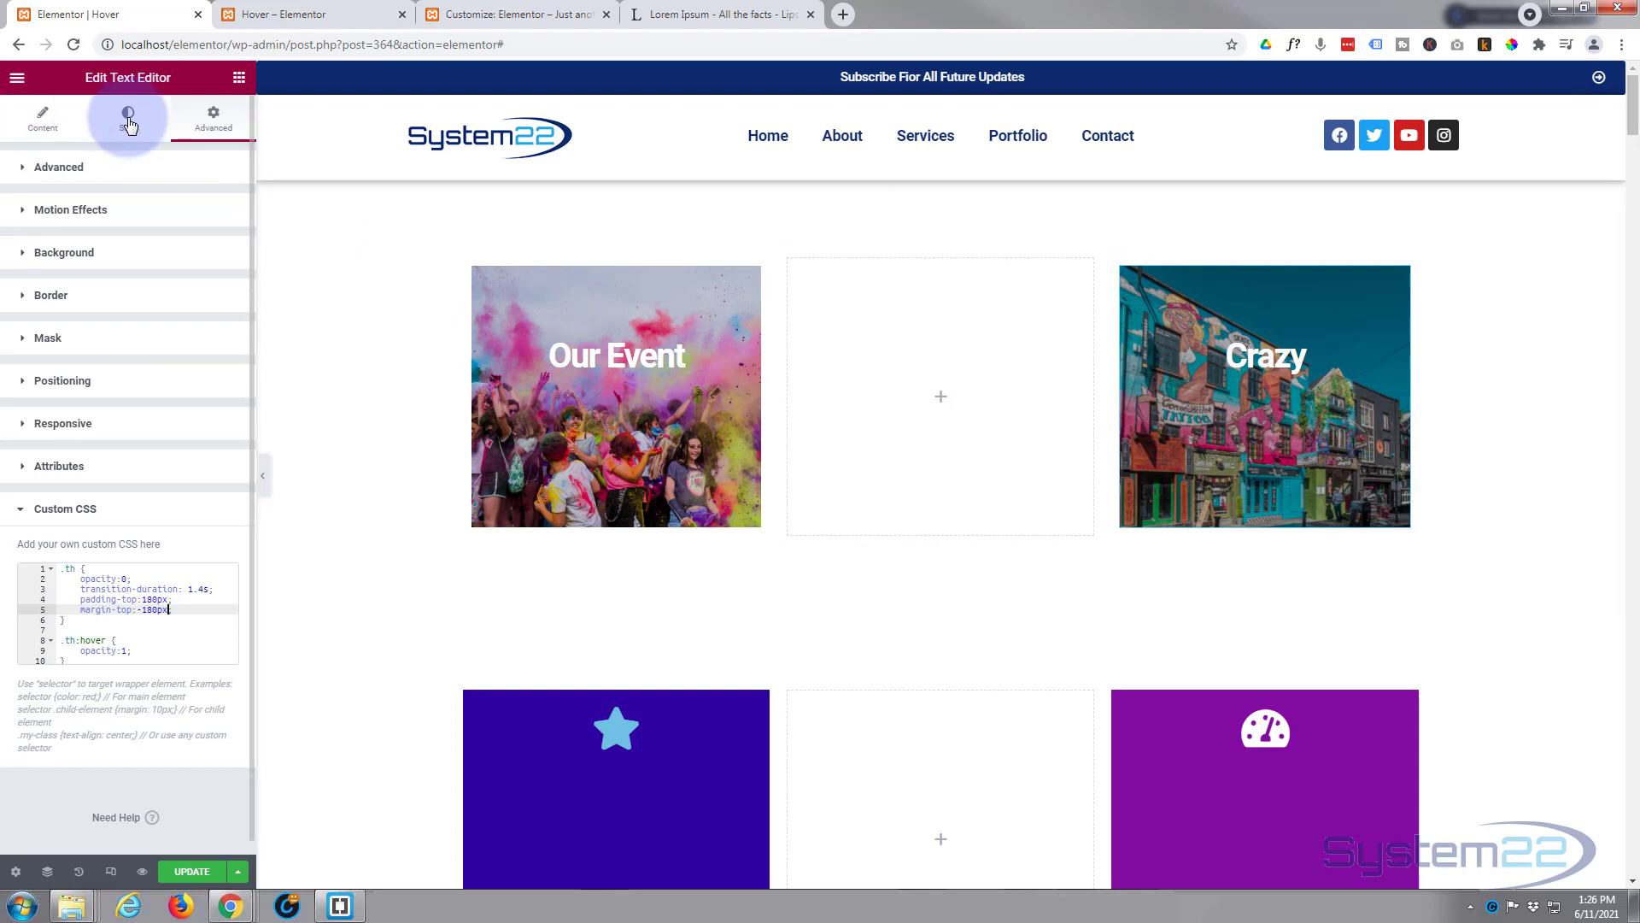
# Step: Give the text widget a Classic hover background with the near-black colour #020202
pyautogui.click(85, 252)
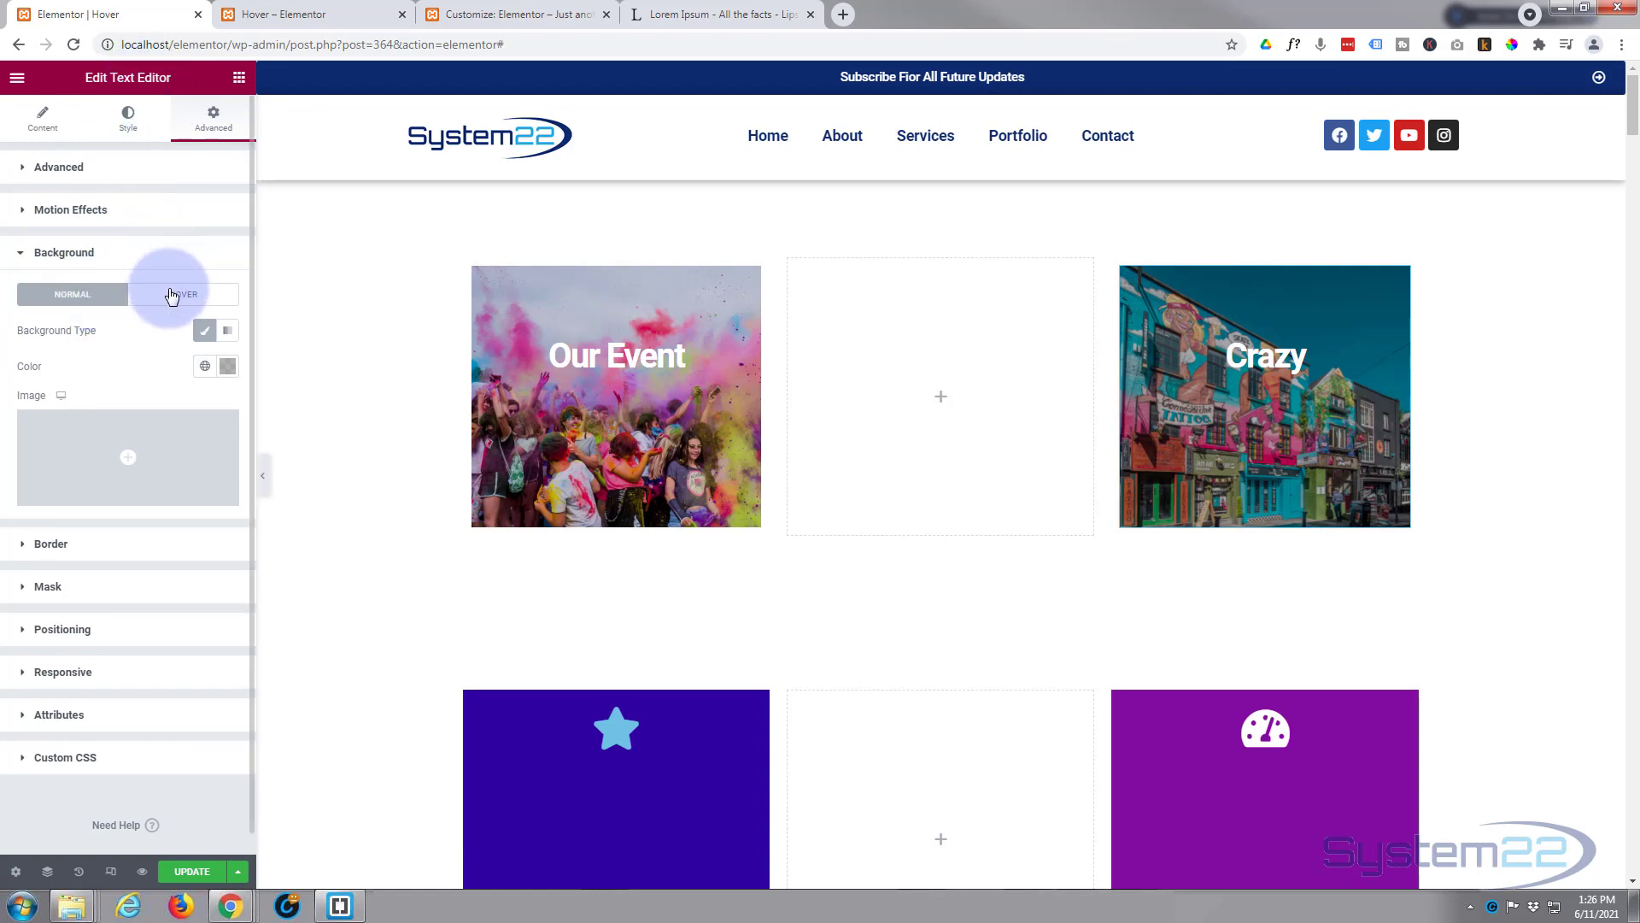
pyautogui.click(178, 296)
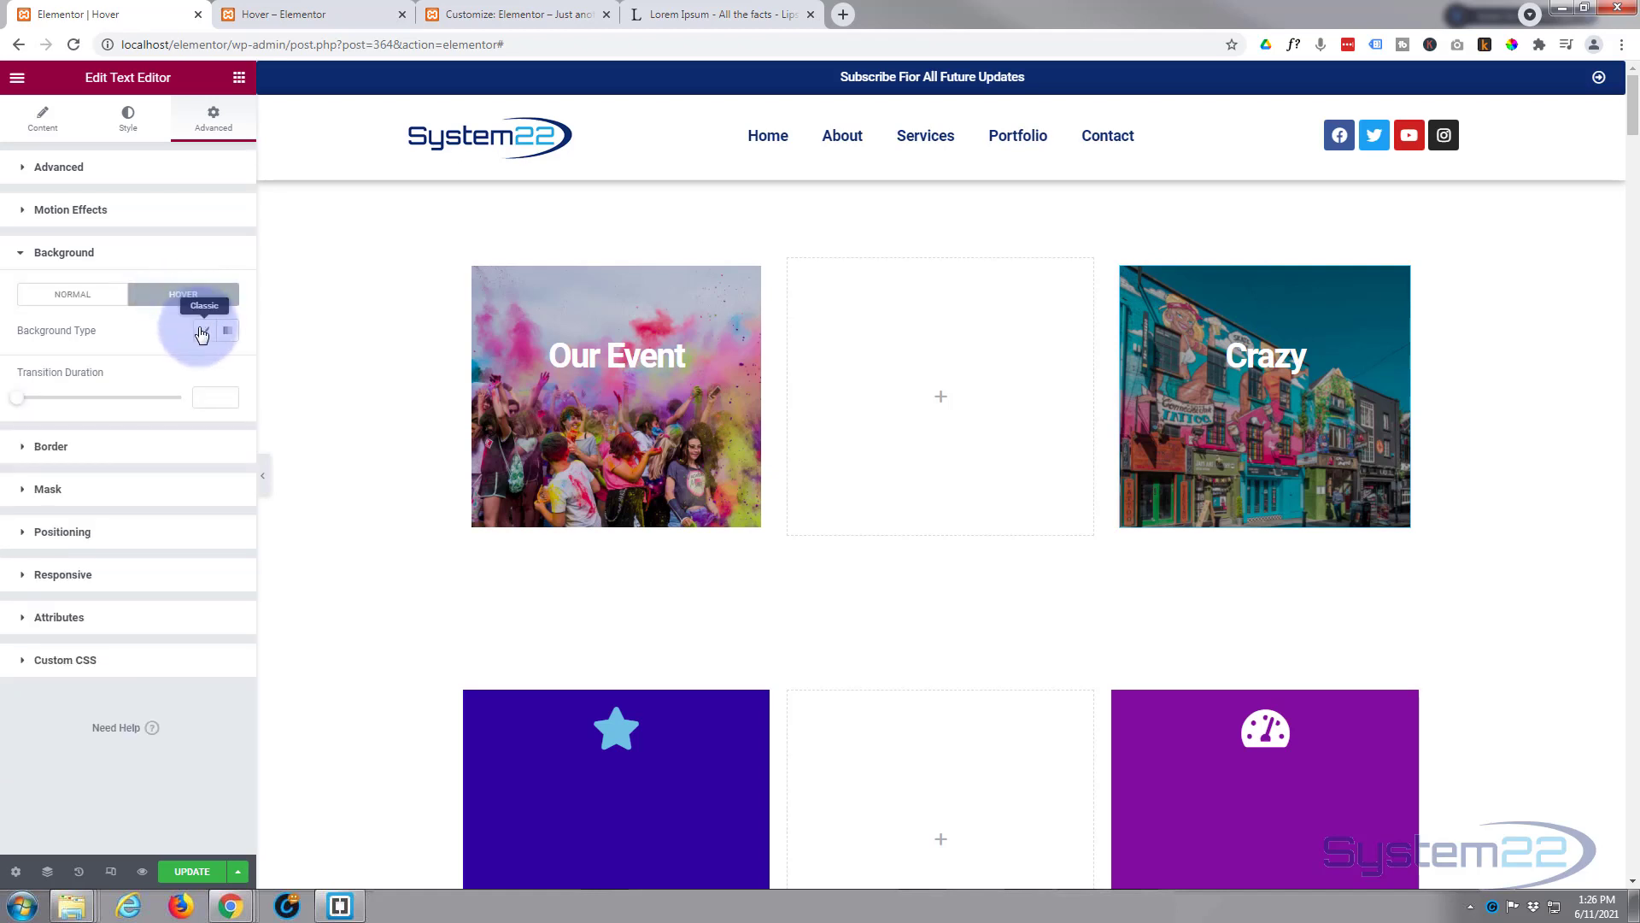
pyautogui.click(204, 332)
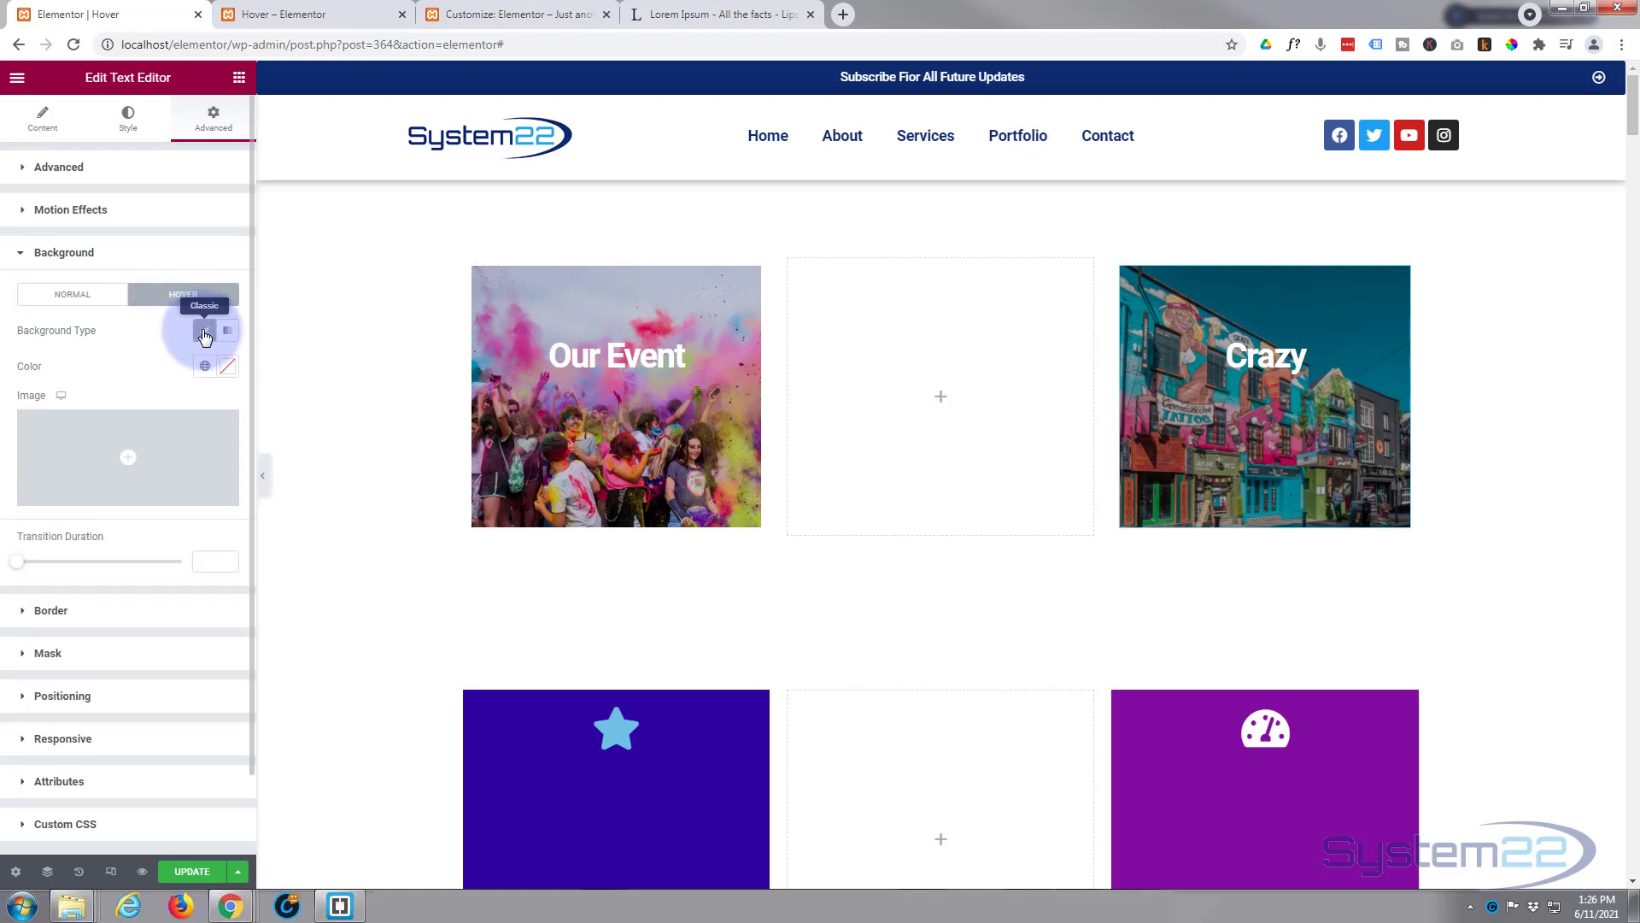
pyautogui.click(228, 368)
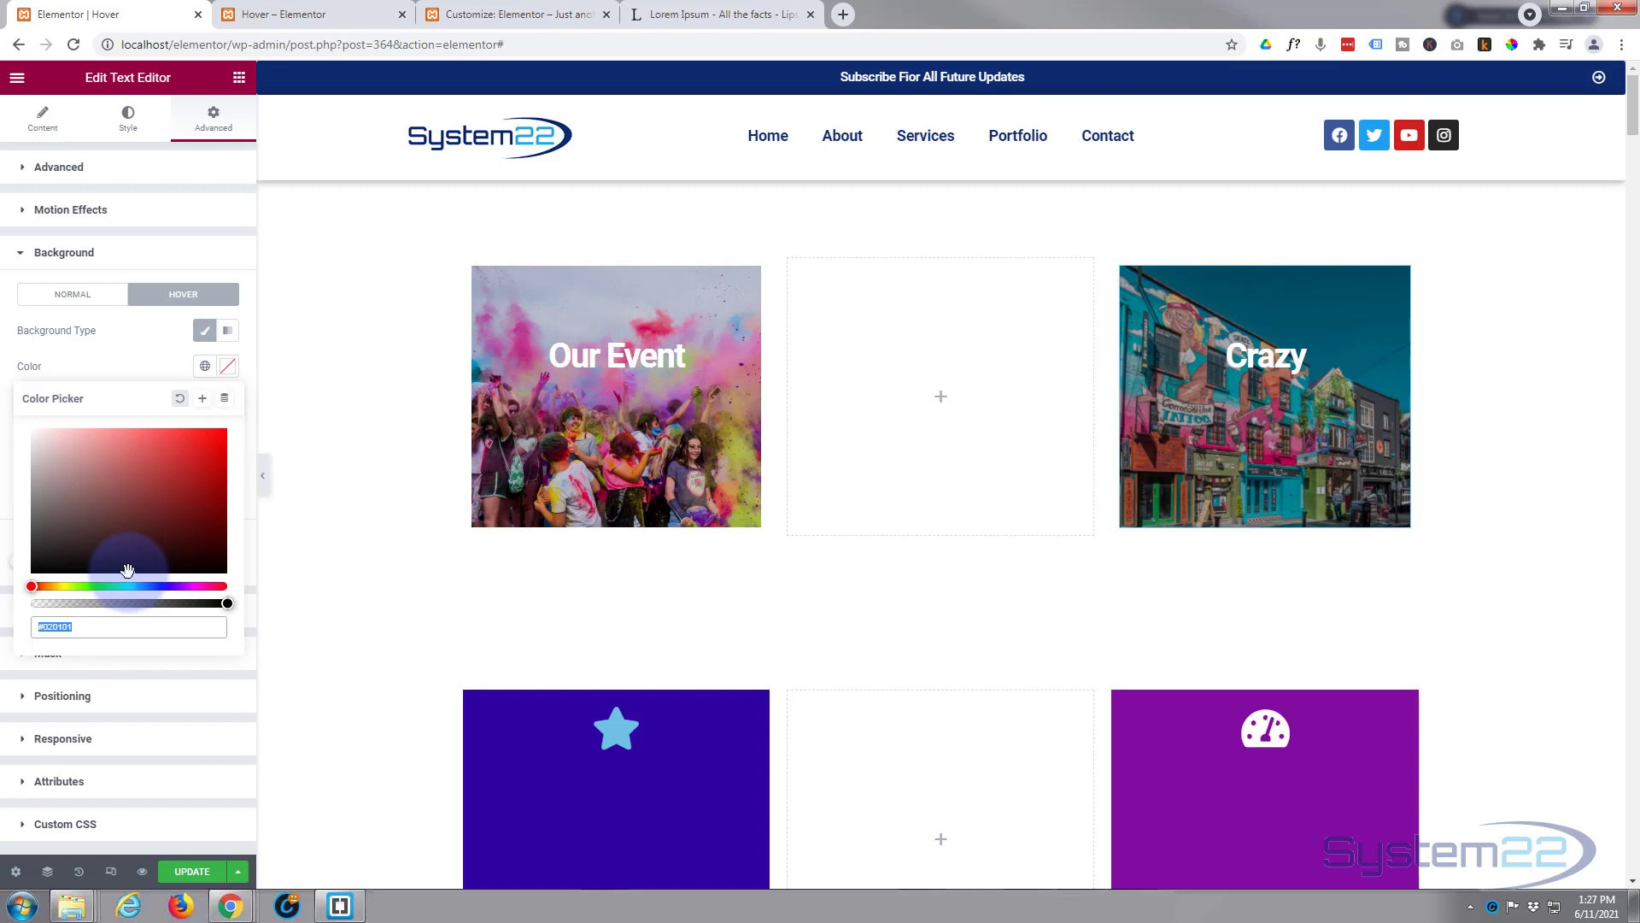
pyautogui.moveTo(128, 572); pyautogui.dragTo(17, 579)
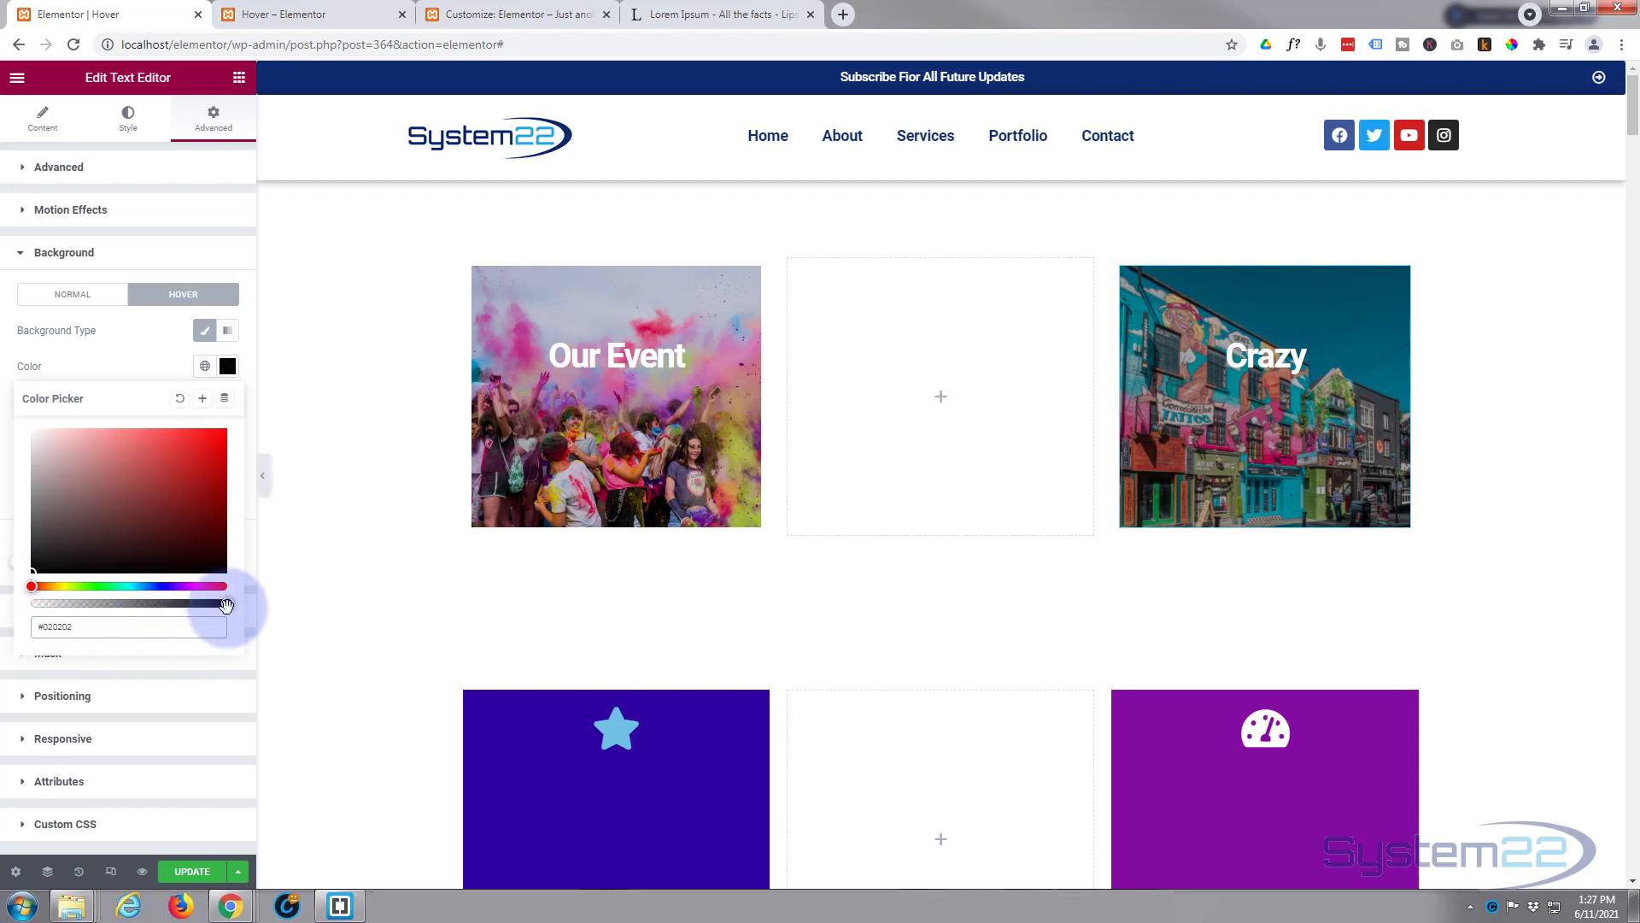
# Step: Make the hover background colour semi-transparent at #02020297 and check it over the "Crazy" column
pyautogui.moveTo(226, 605); pyautogui.dragTo(157, 604)
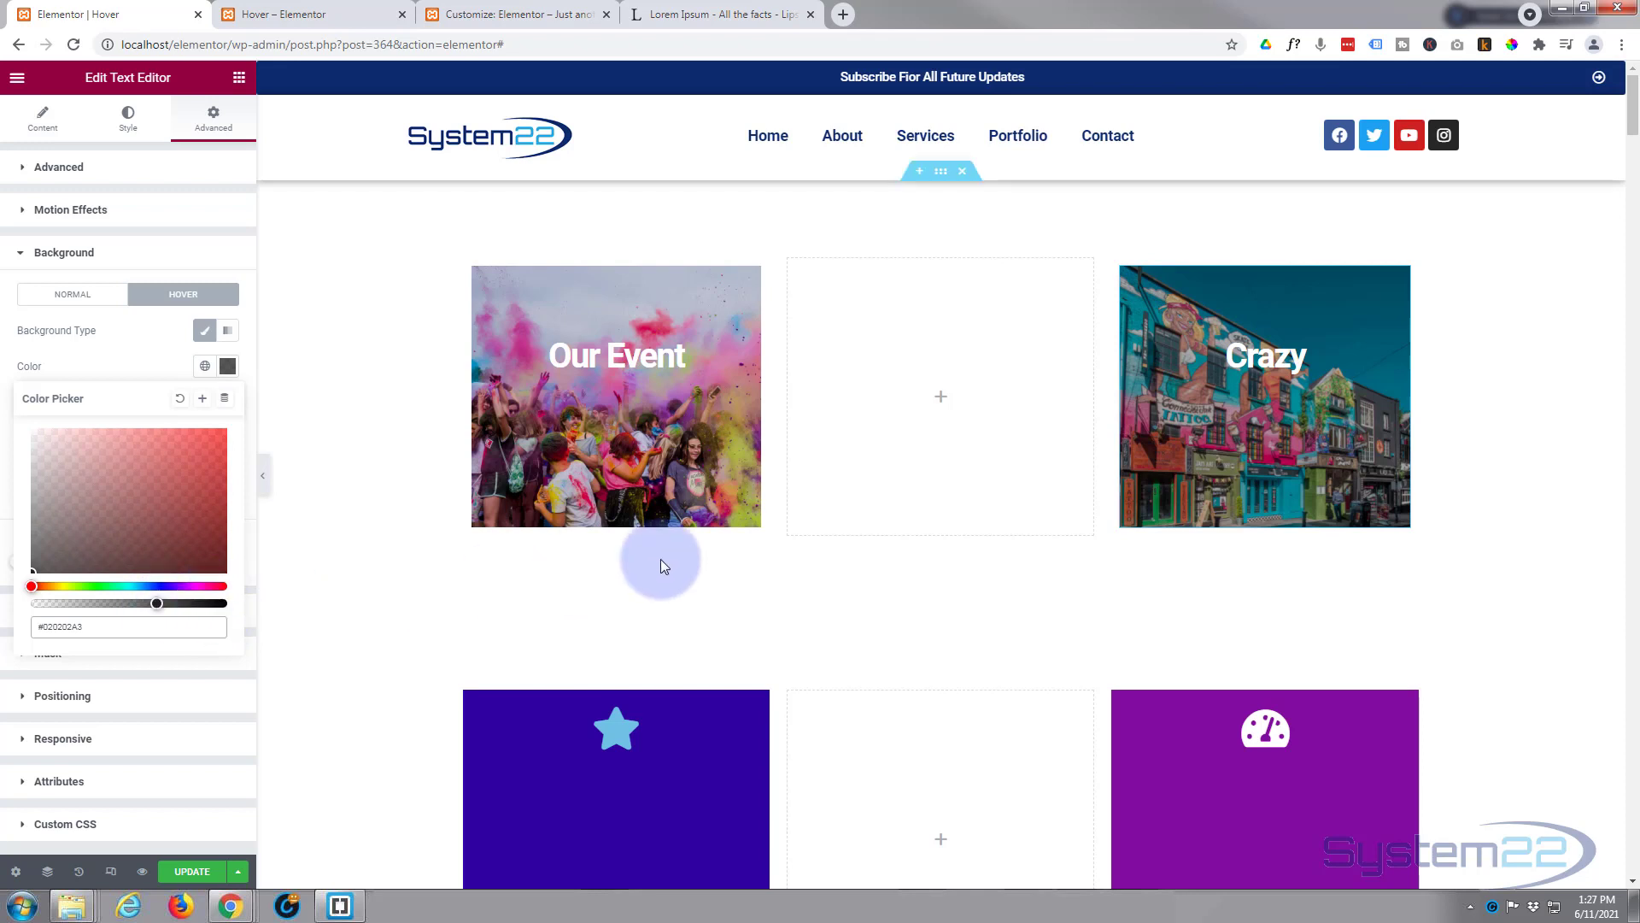
pyautogui.moveTo(1151, 459)
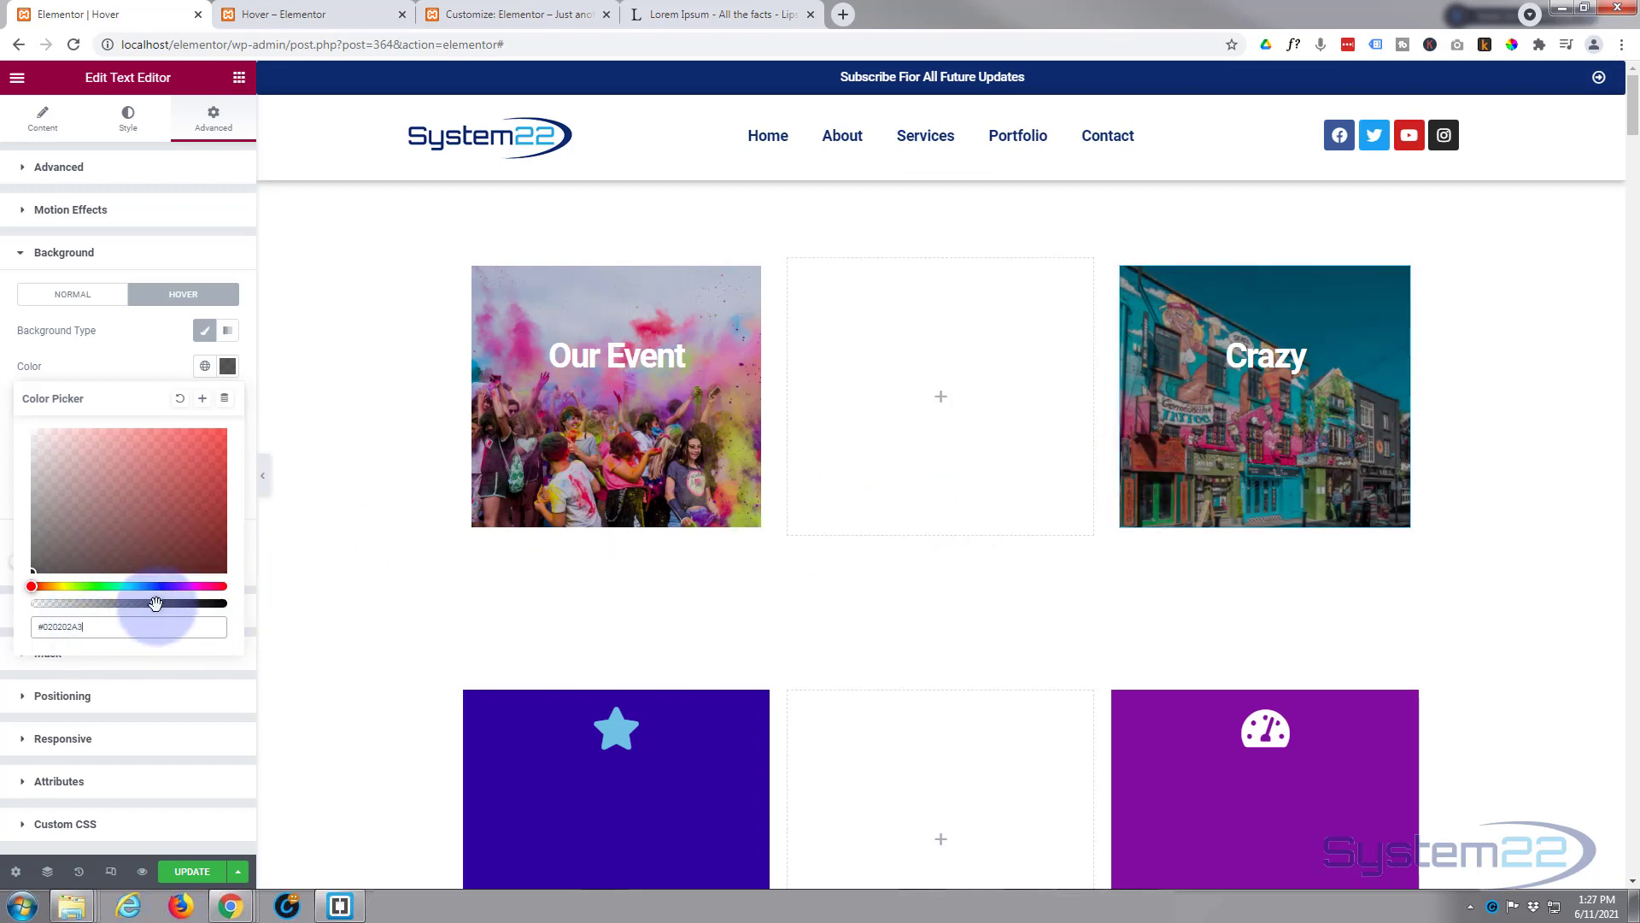
pyautogui.moveTo(156, 606); pyautogui.dragTo(135, 604)
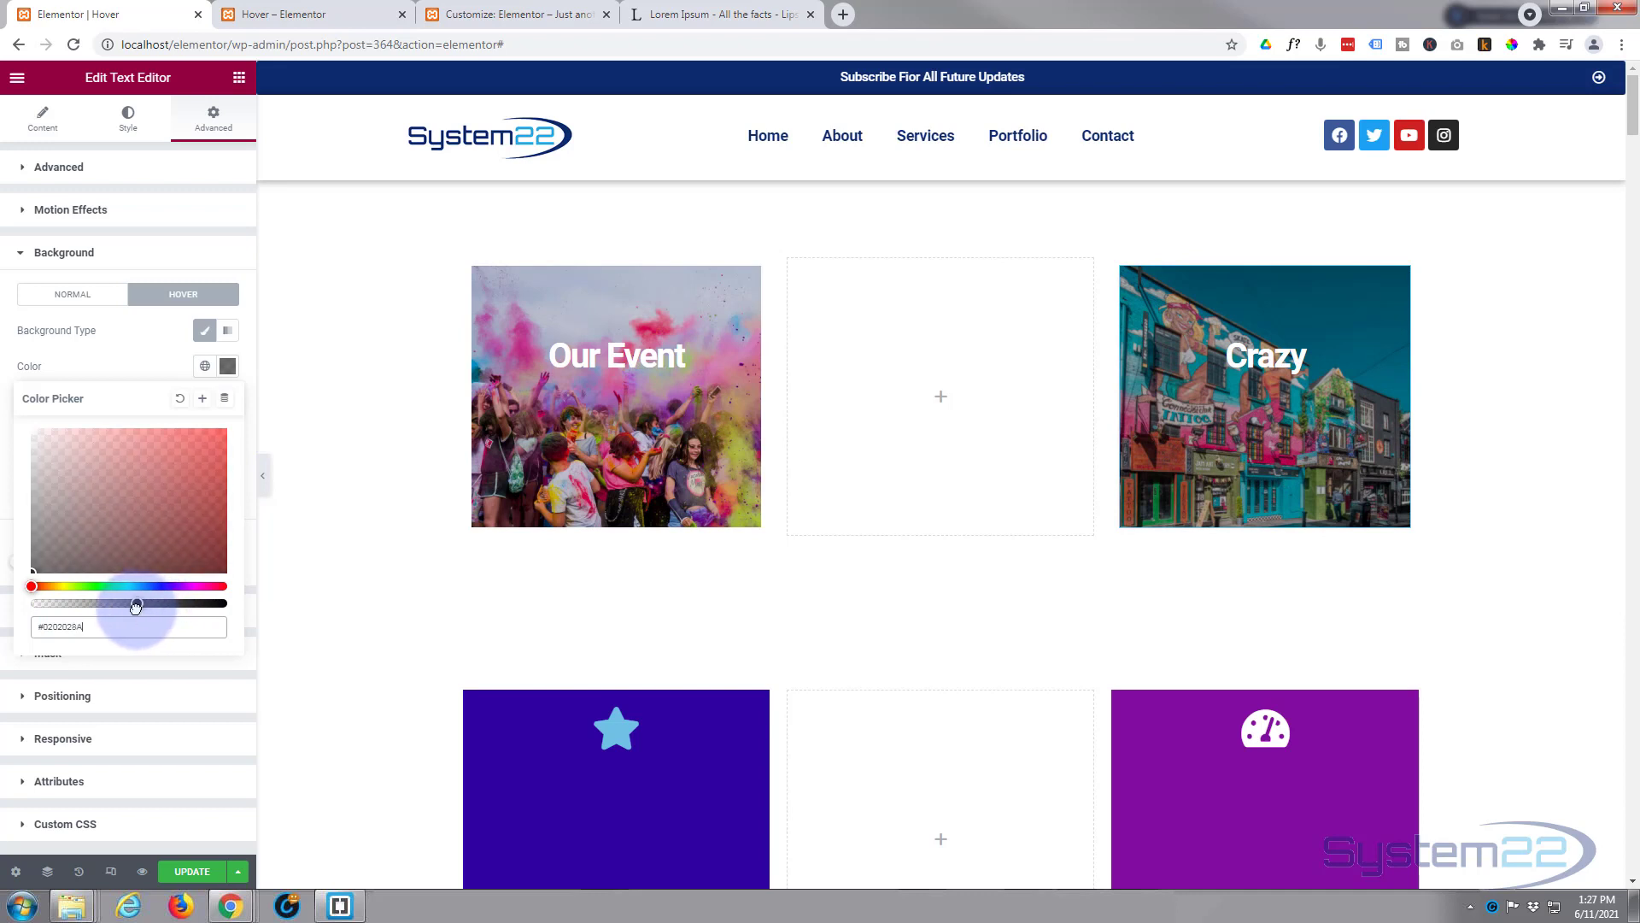
pyautogui.moveTo(1160, 485)
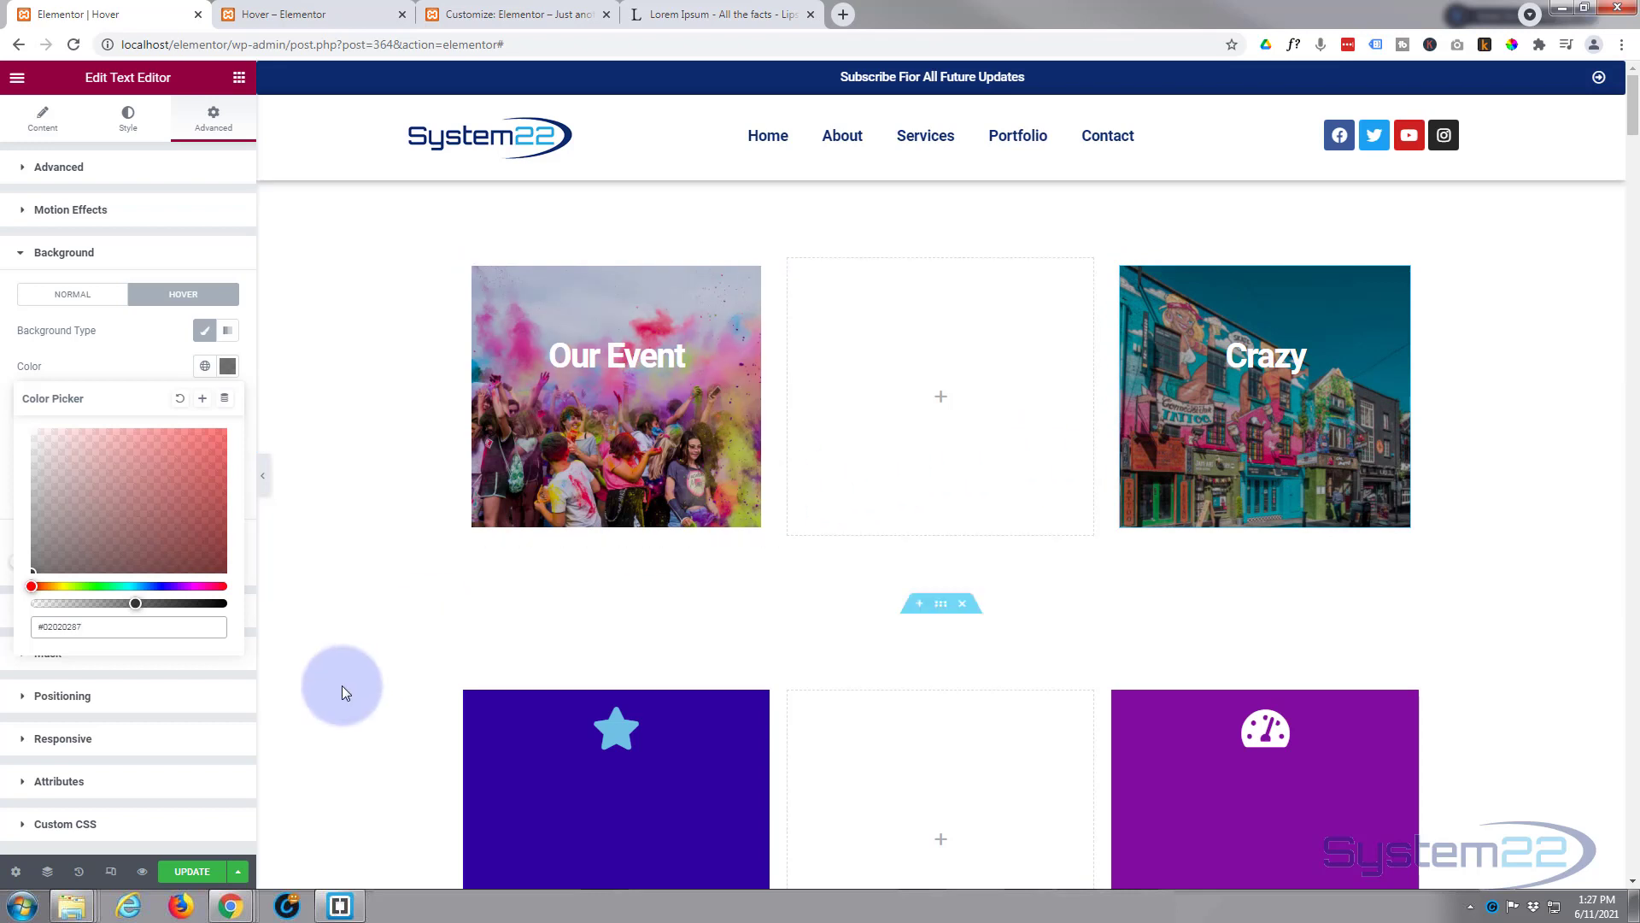
# Step: Update the page and open its preview to test the hover effect on the "Crazy" column
pyautogui.click(192, 871)
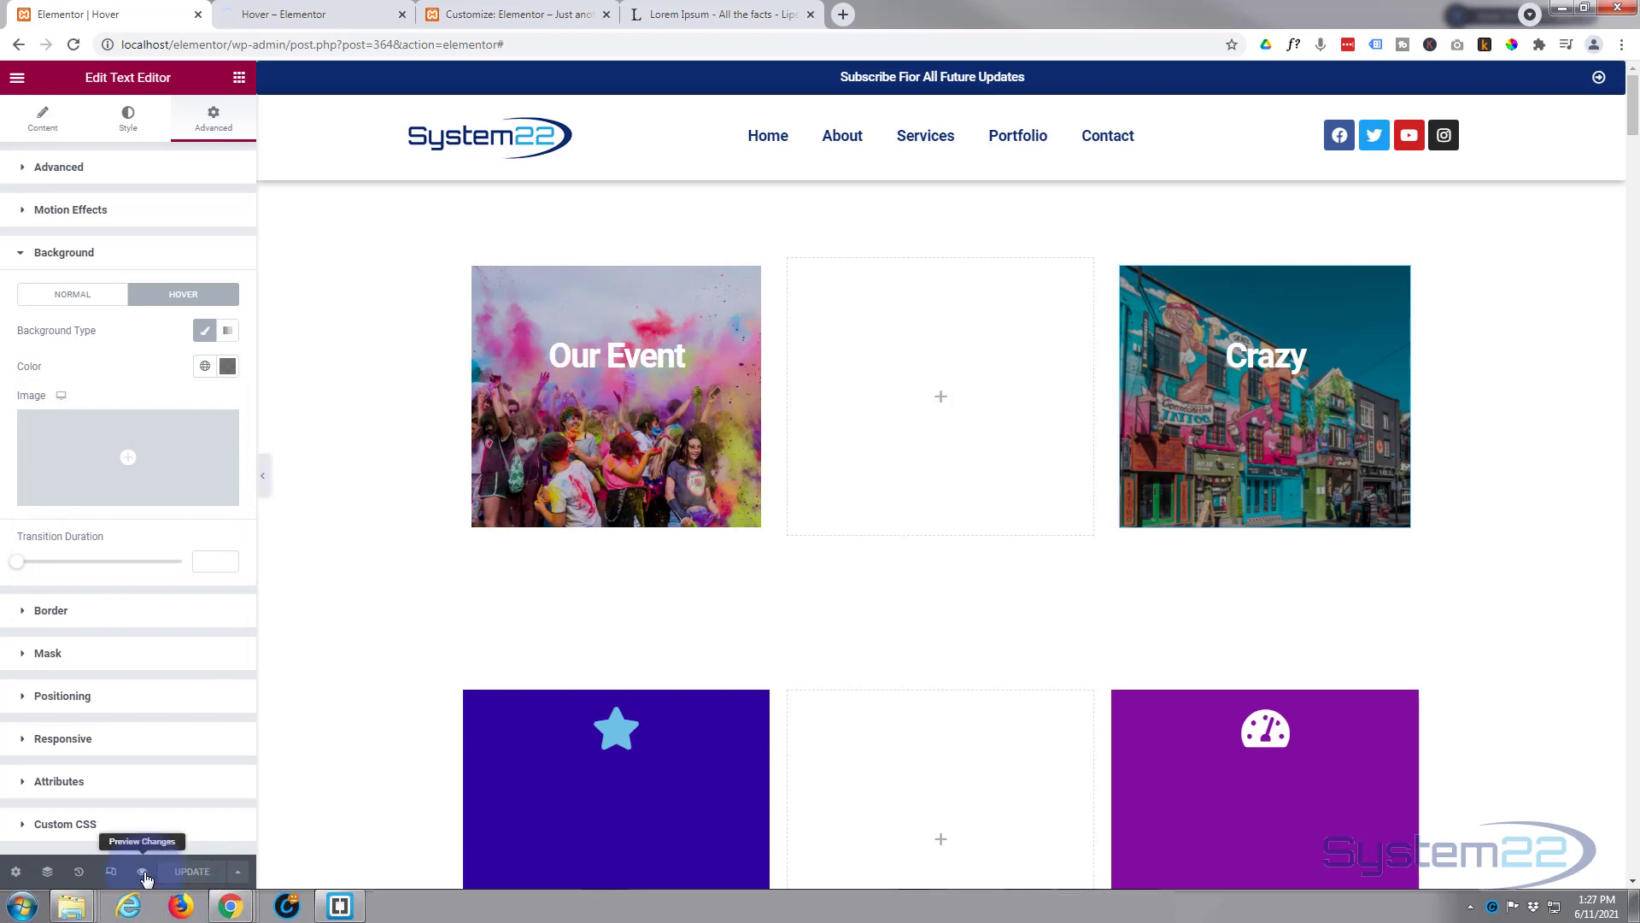
pyautogui.click(142, 872)
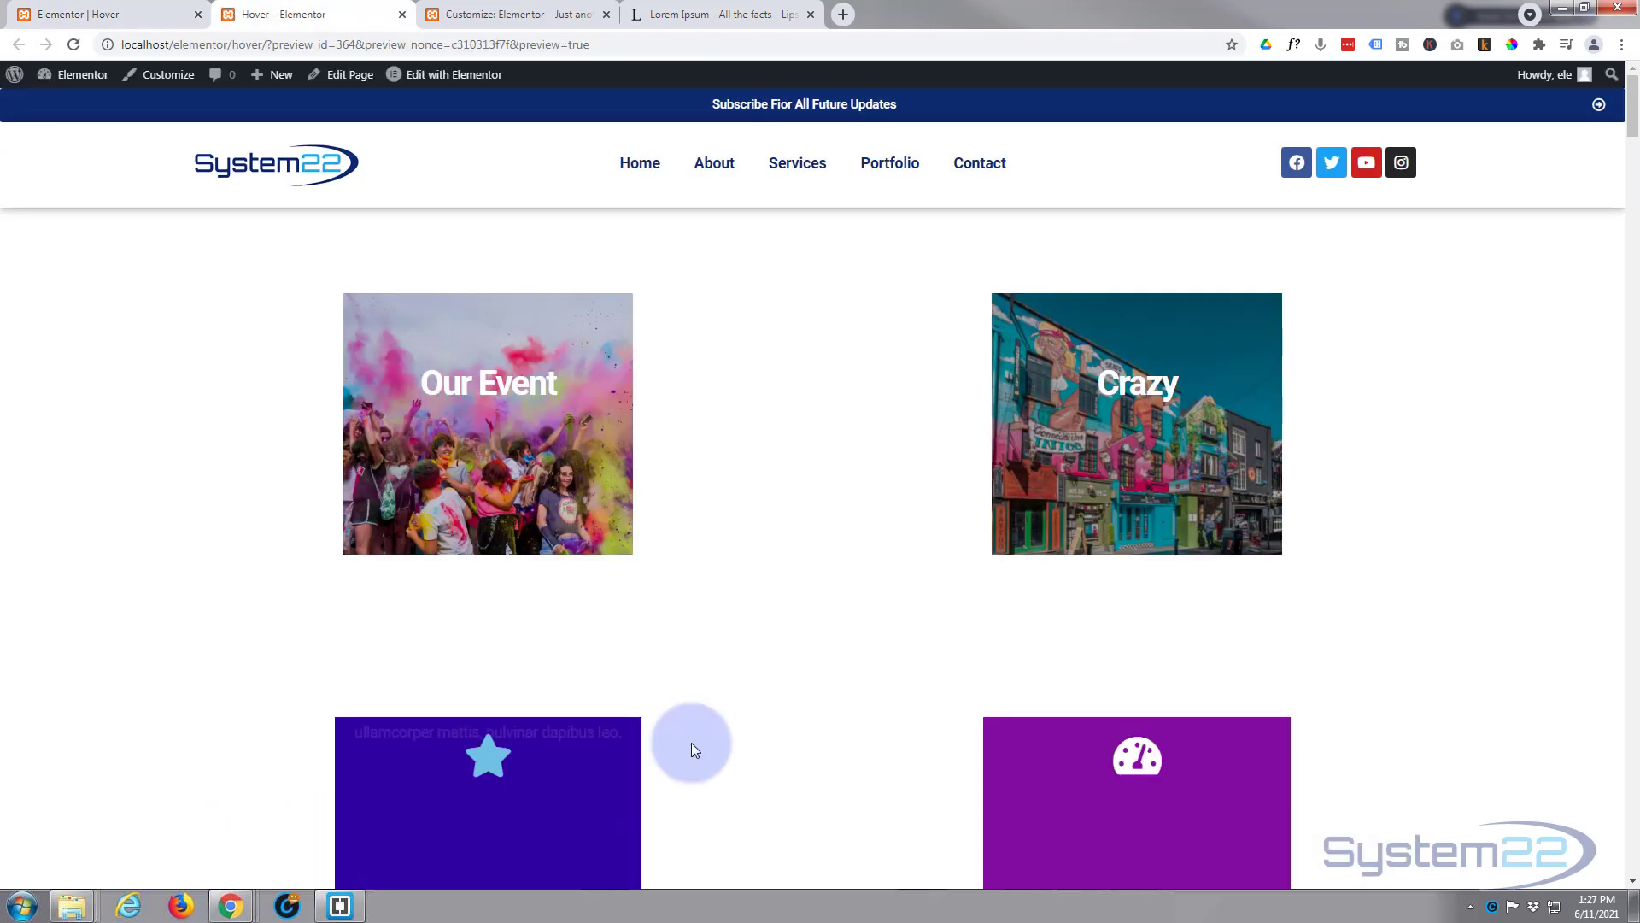
pyautogui.moveTo(1054, 504)
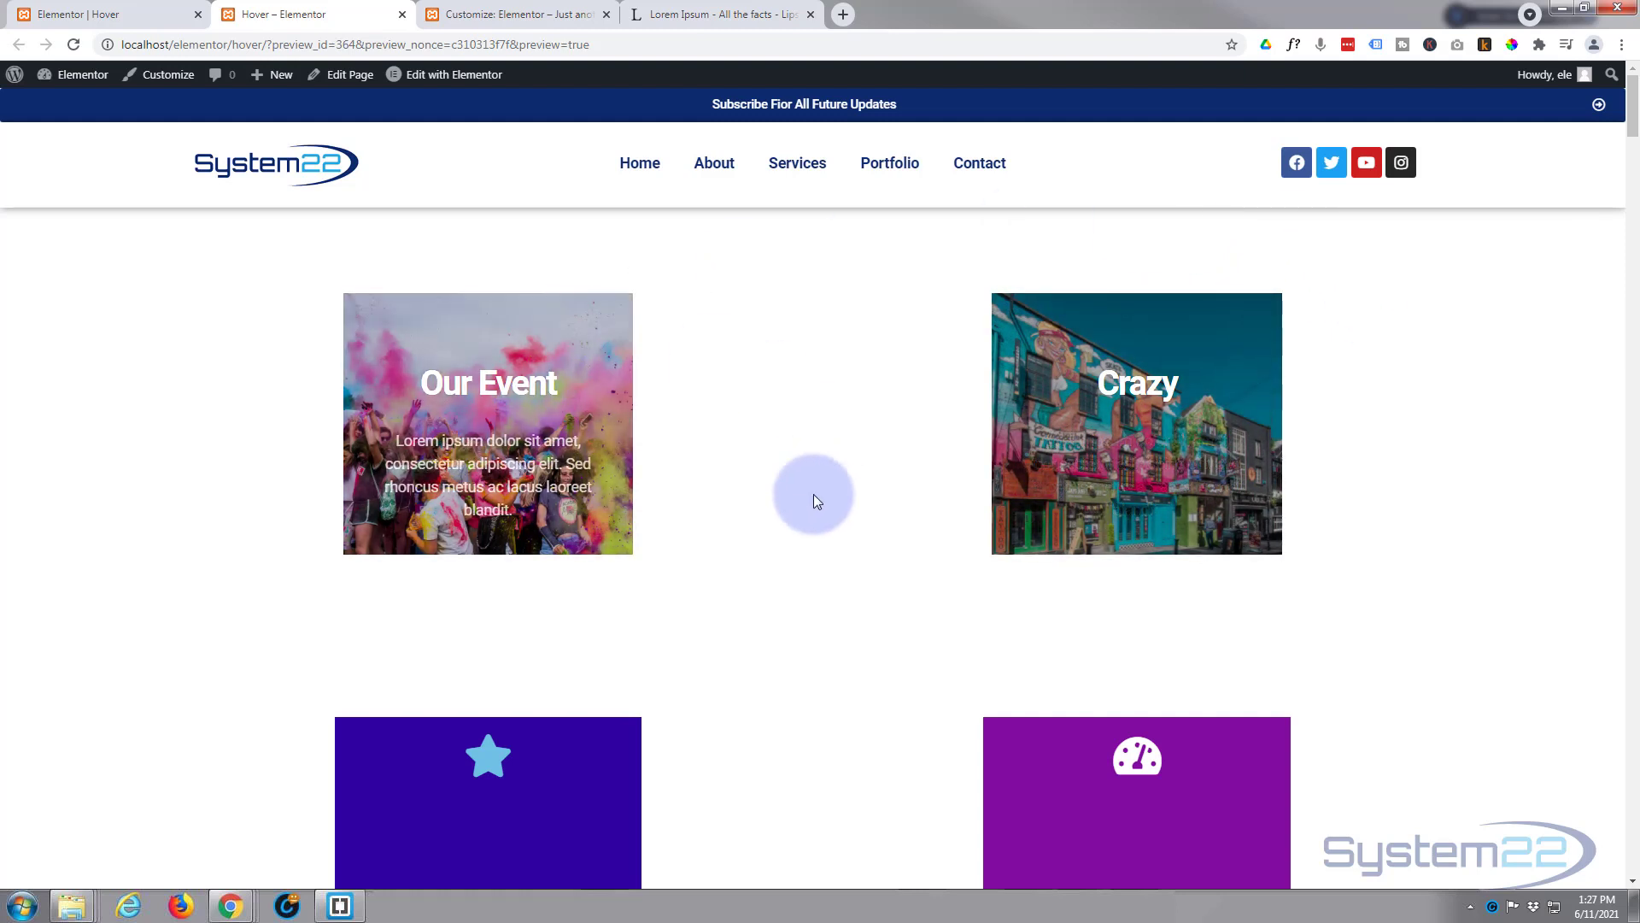
# Step: Look through the other hover-effect examples further down the preview page
pyautogui.scroll(-1, 809, 578)
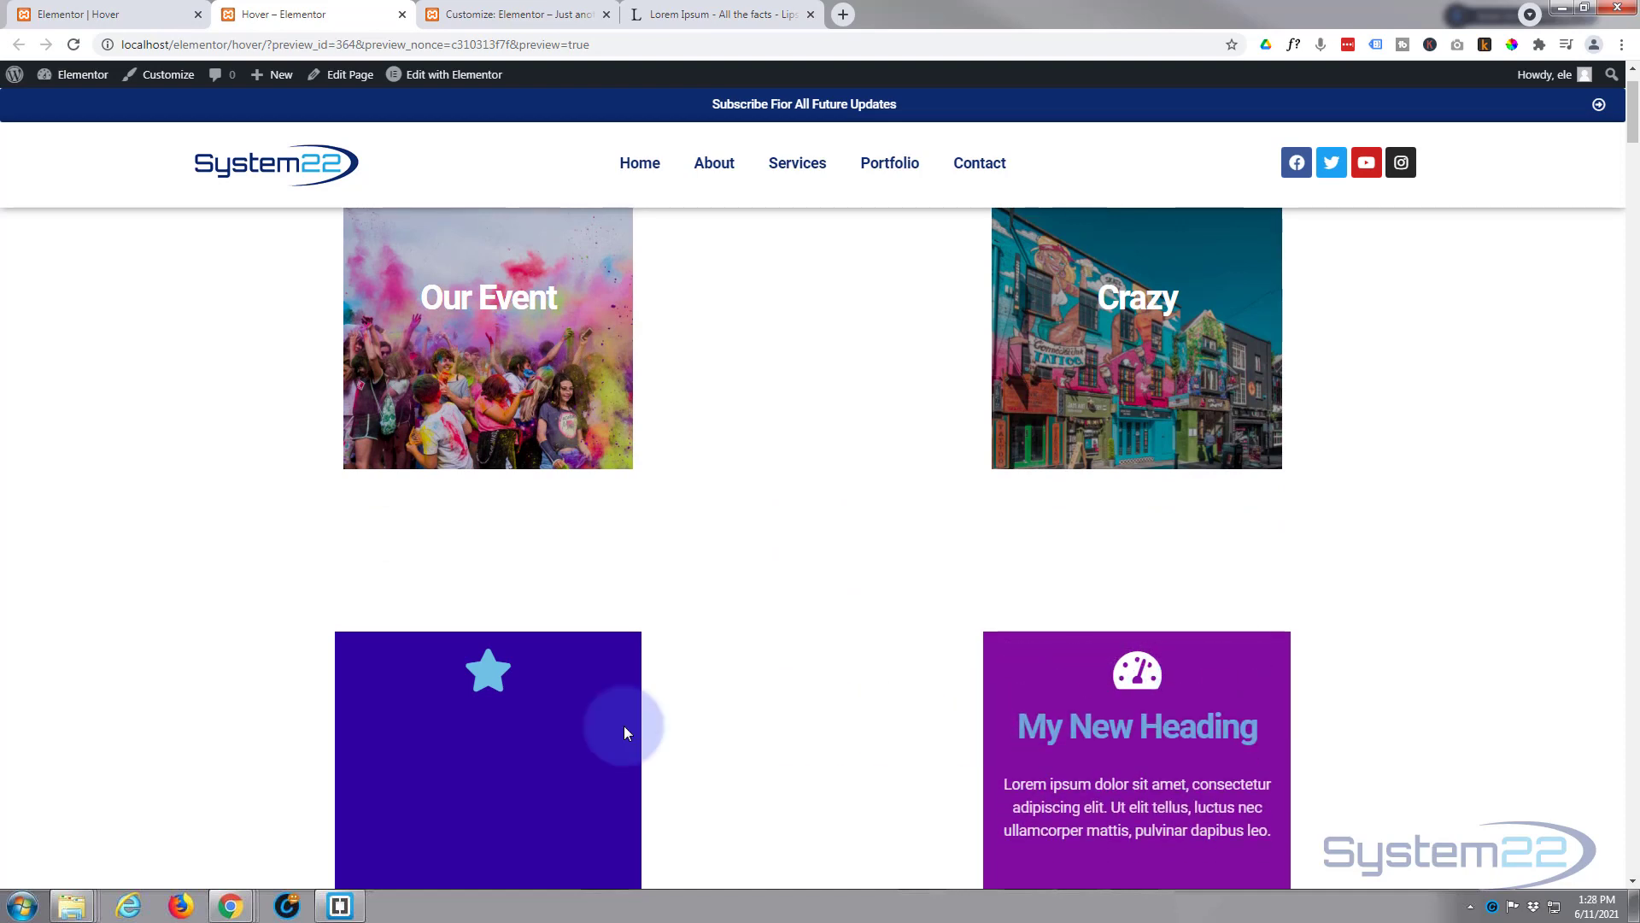
pyautogui.scroll(-5, 871, 505)
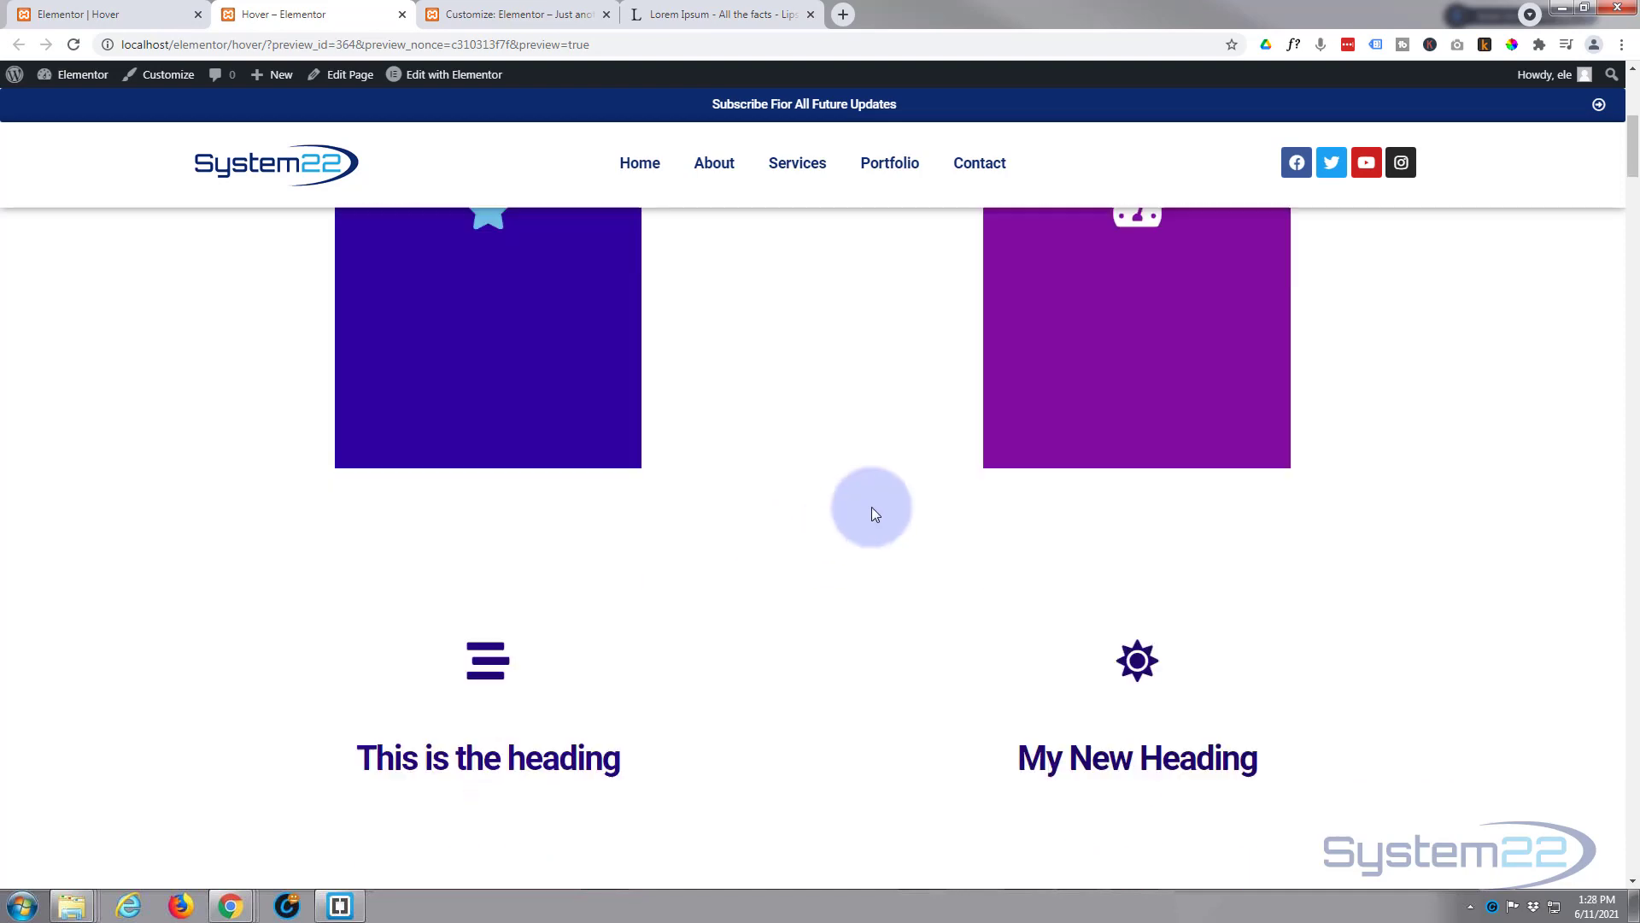
pyautogui.scroll(-3, 498, 671)
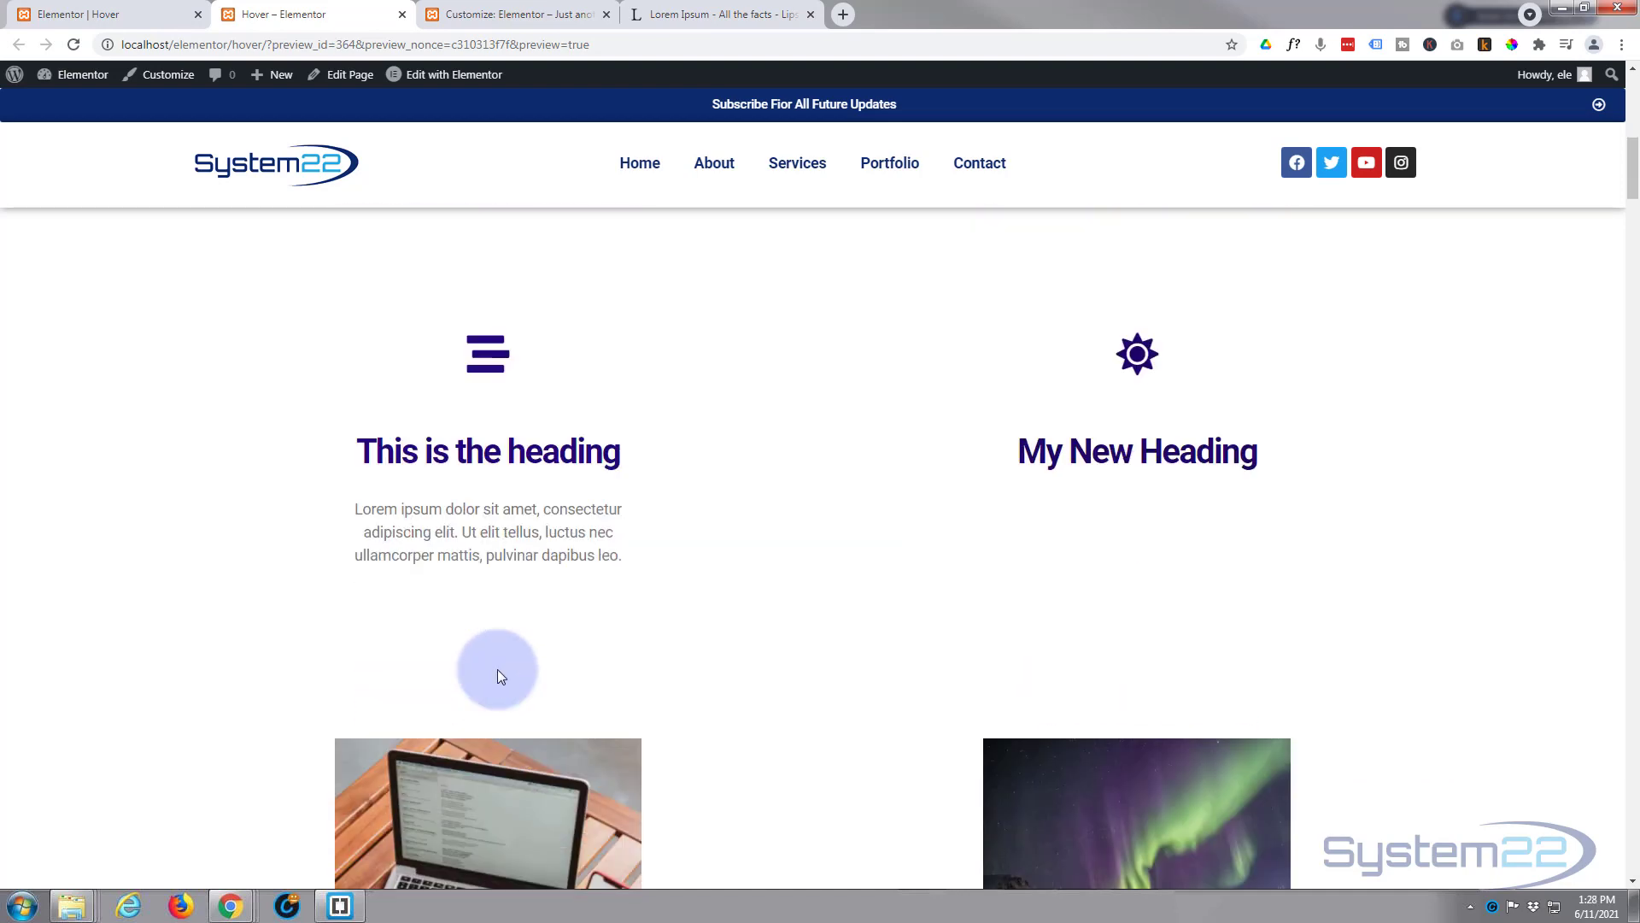
pyautogui.scroll(-2, 497, 669)
pyautogui.scroll(-2, 504, 649)
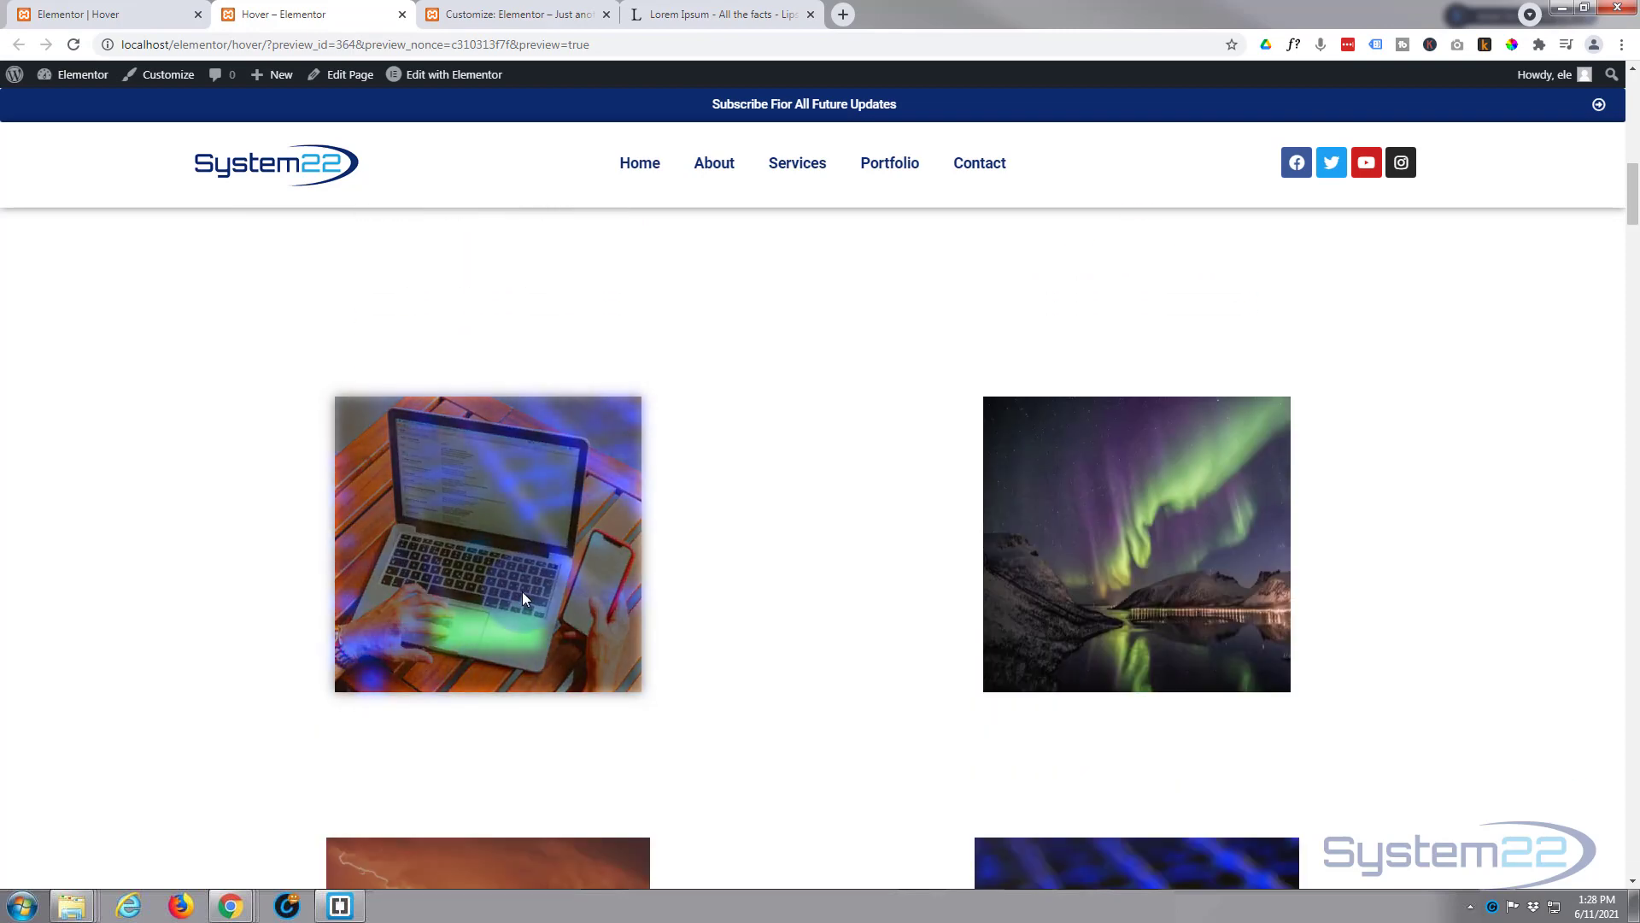
# Step: Examine the hover effects on the laptop image, the "My Heading" columns, the colour-powder portrait and the red car "More Info" examples
pyautogui.moveTo(522, 592)
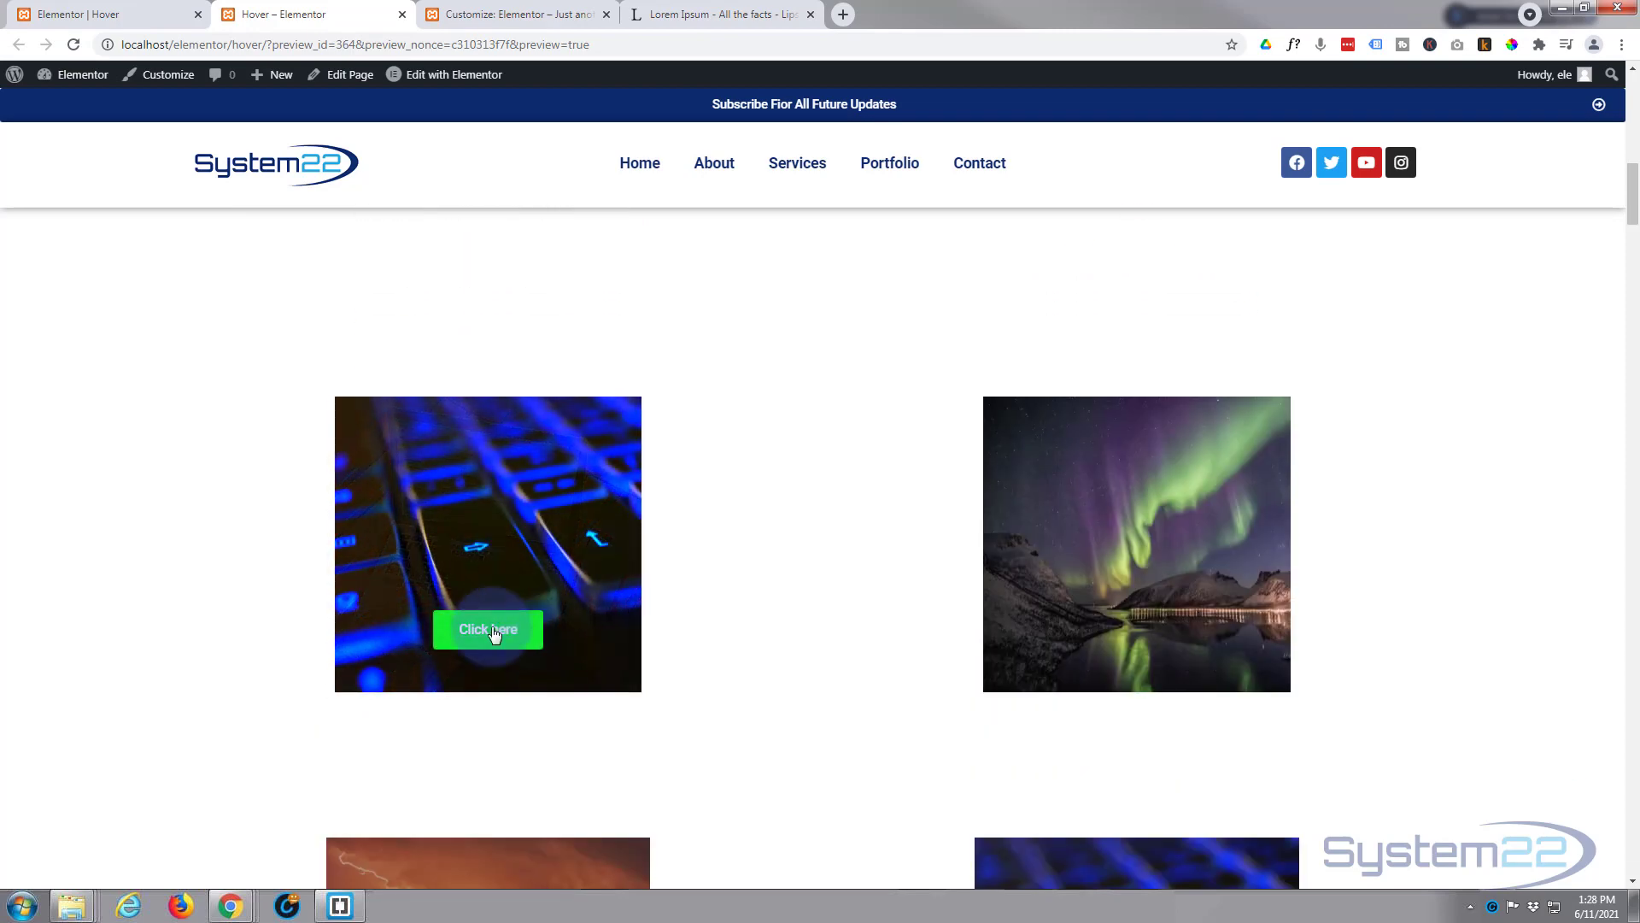
pyautogui.scroll(-5, 531, 623)
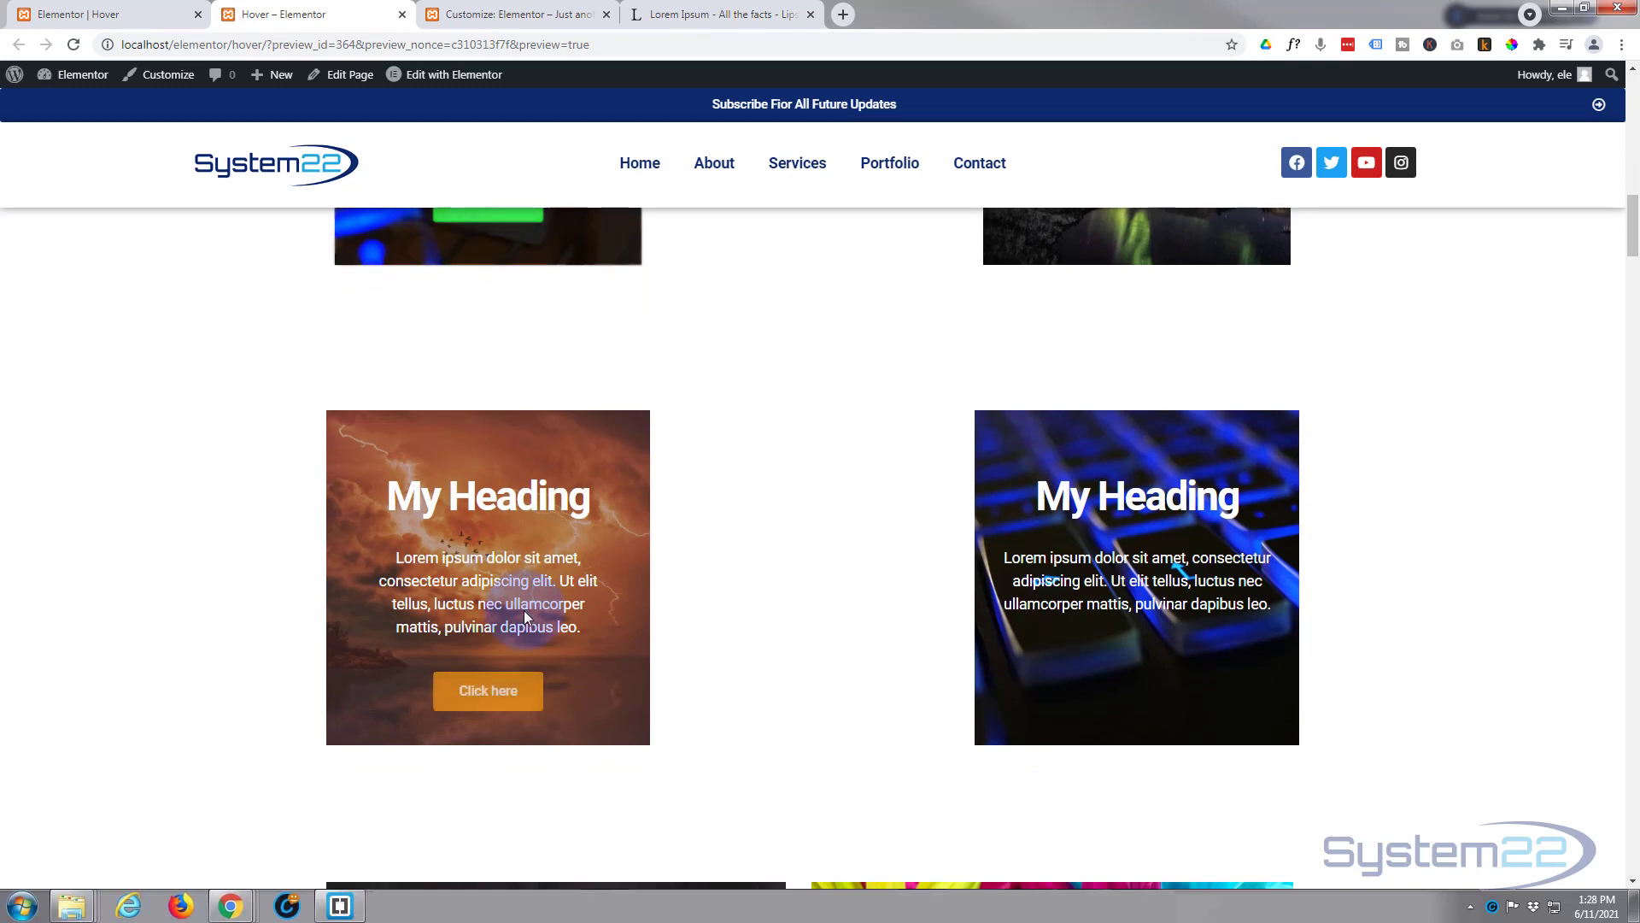
pyautogui.scroll(-5, 495, 669)
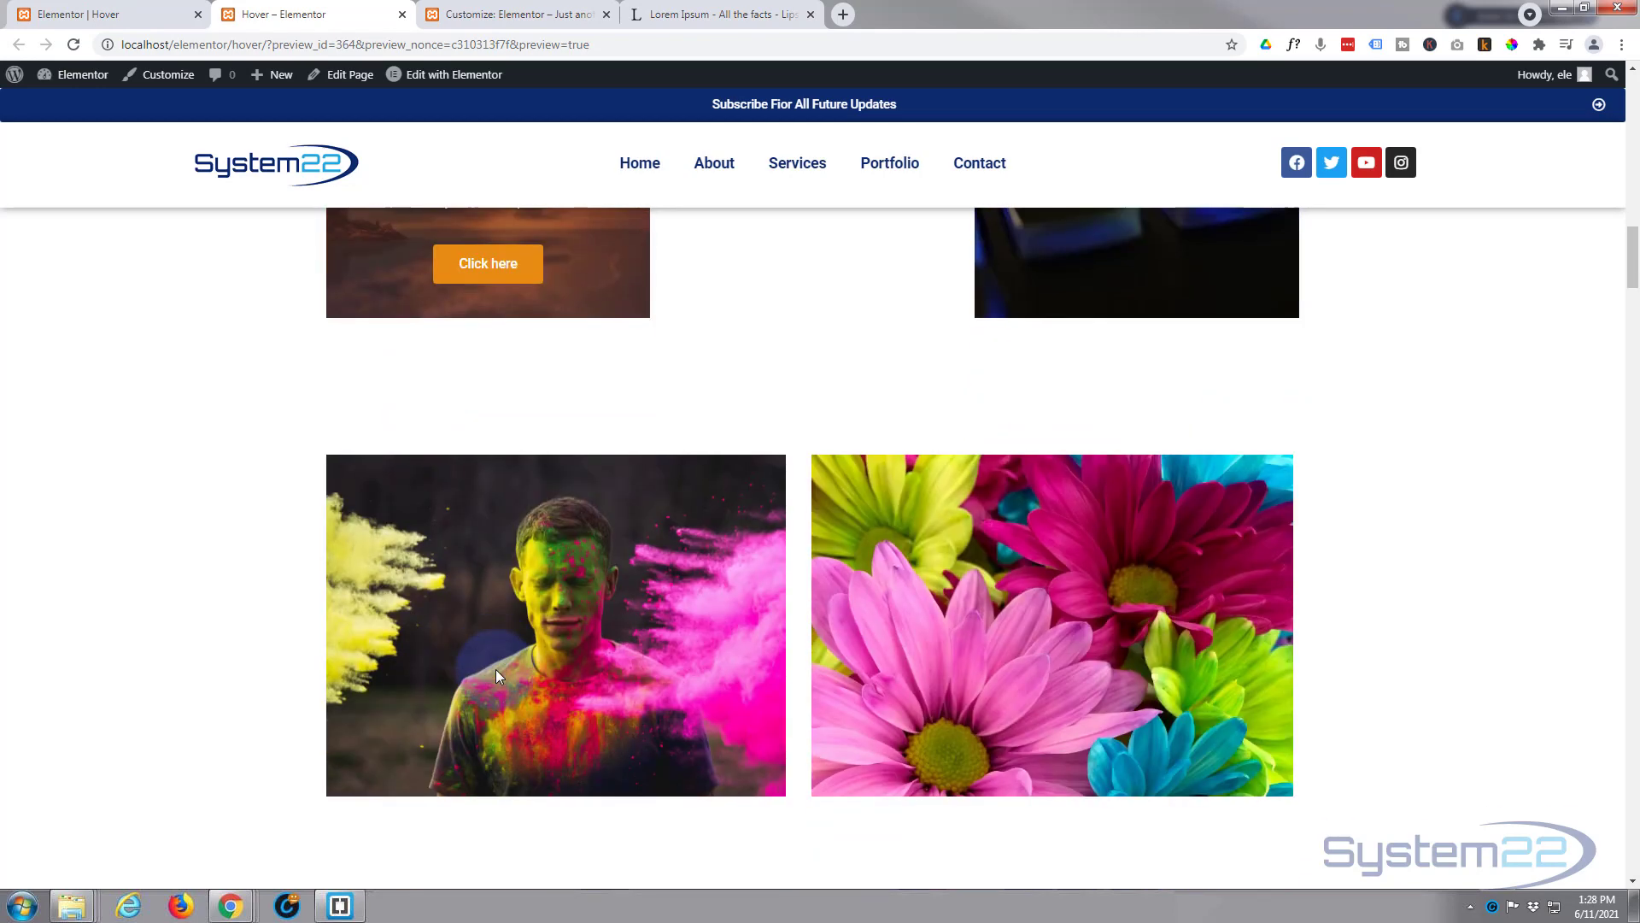
pyautogui.moveTo(495, 669)
pyautogui.scroll(-3, 496, 669)
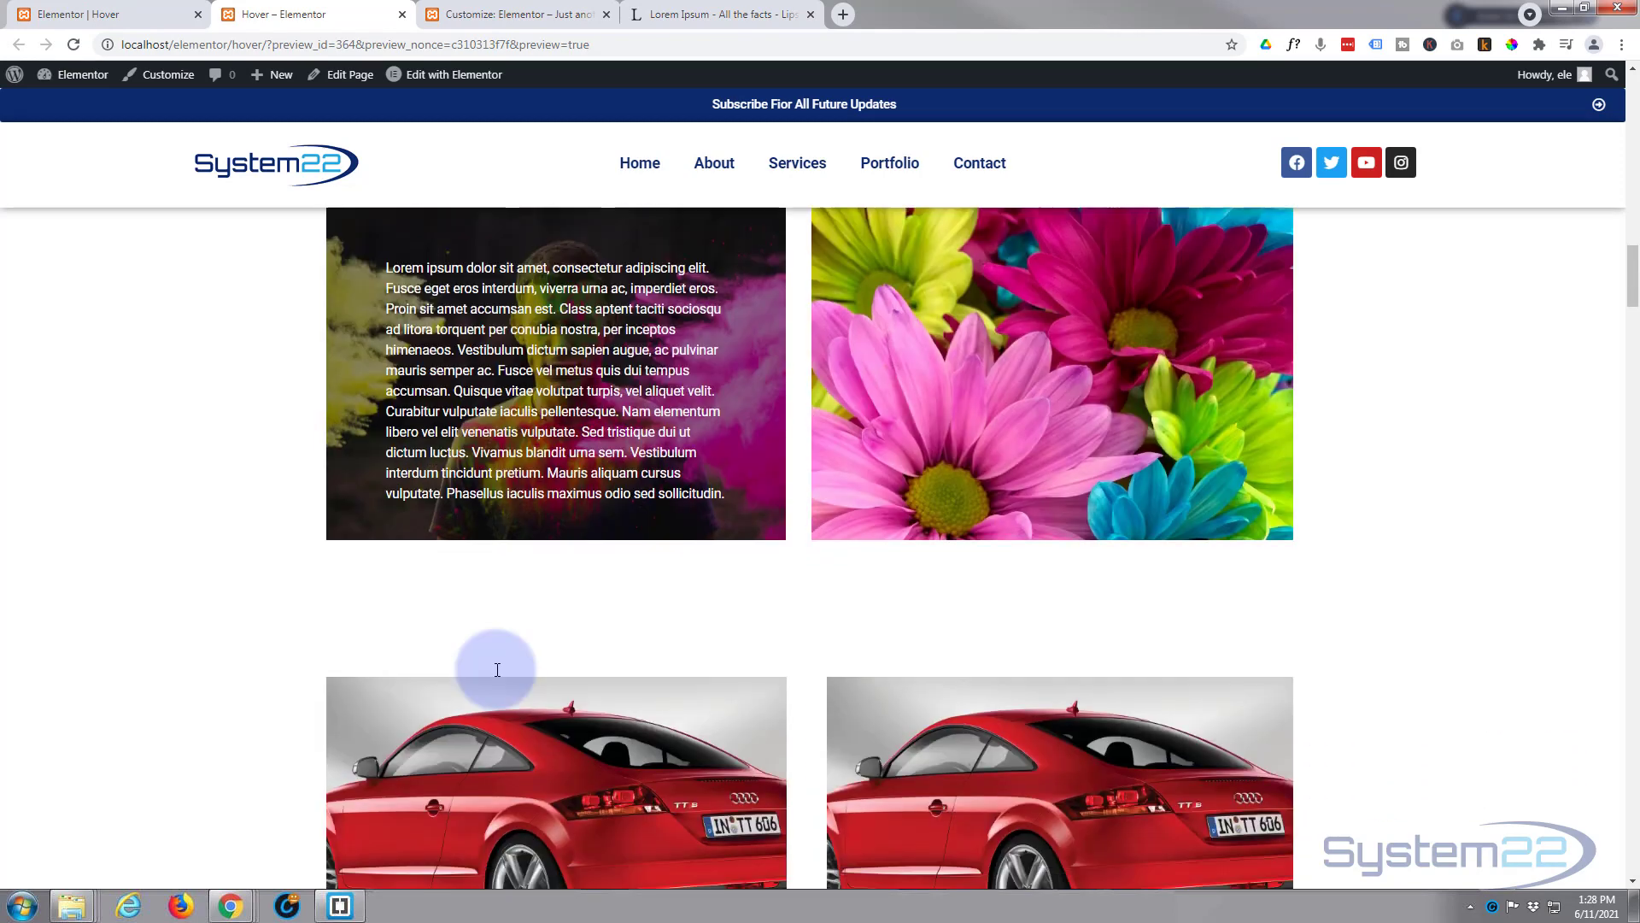
pyautogui.scroll(-4, 497, 669)
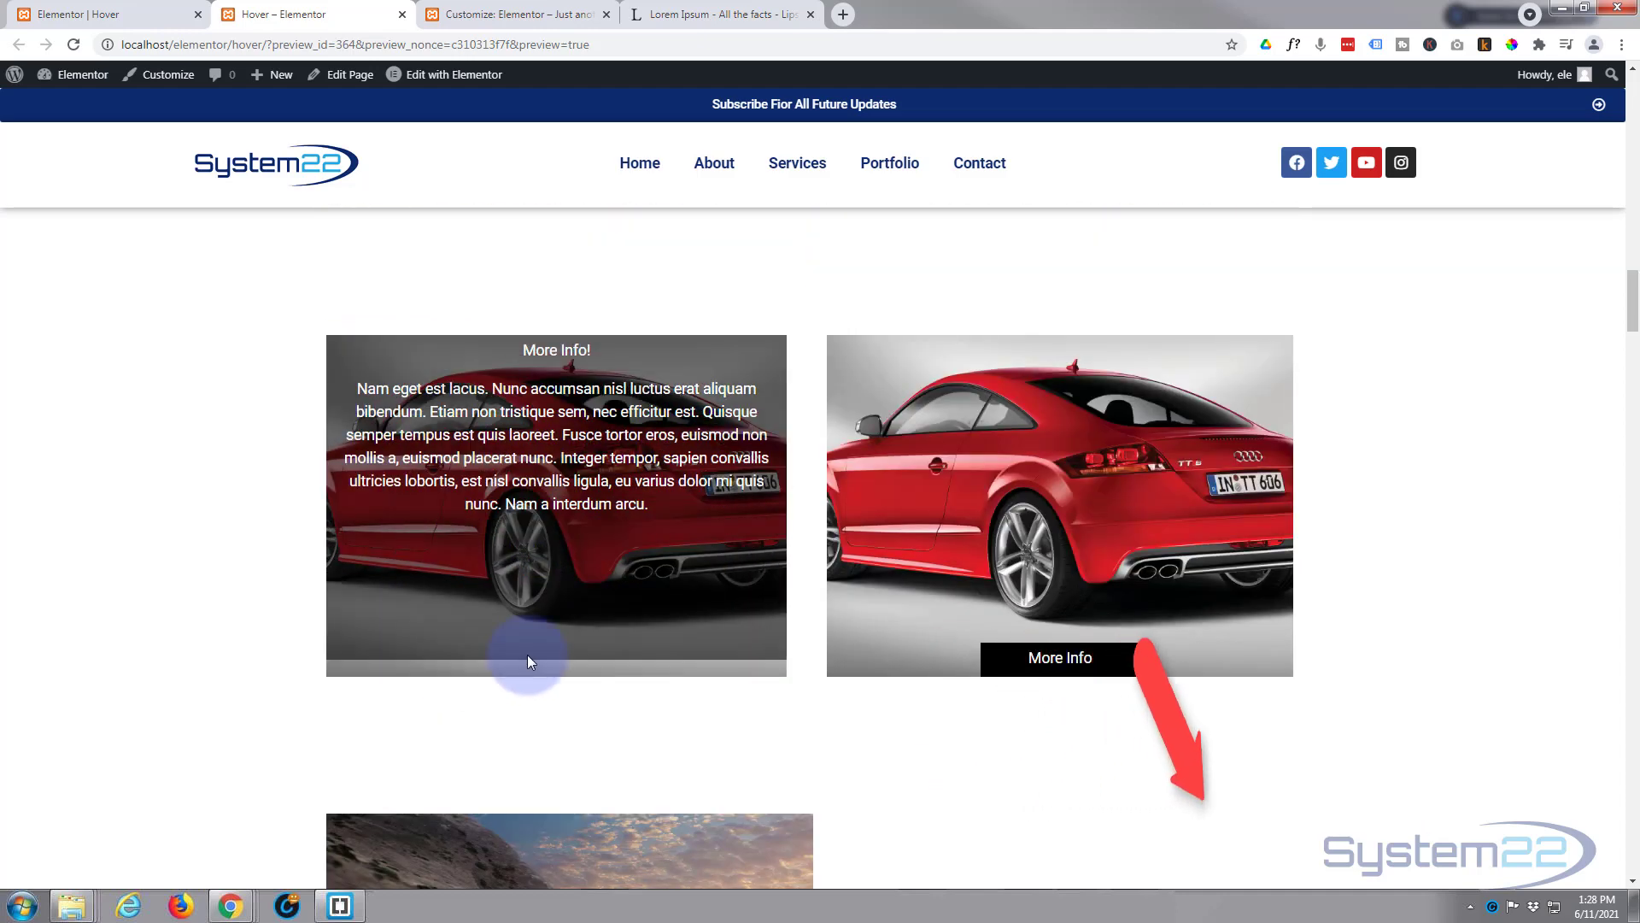
pyautogui.scroll(-3, 527, 661)
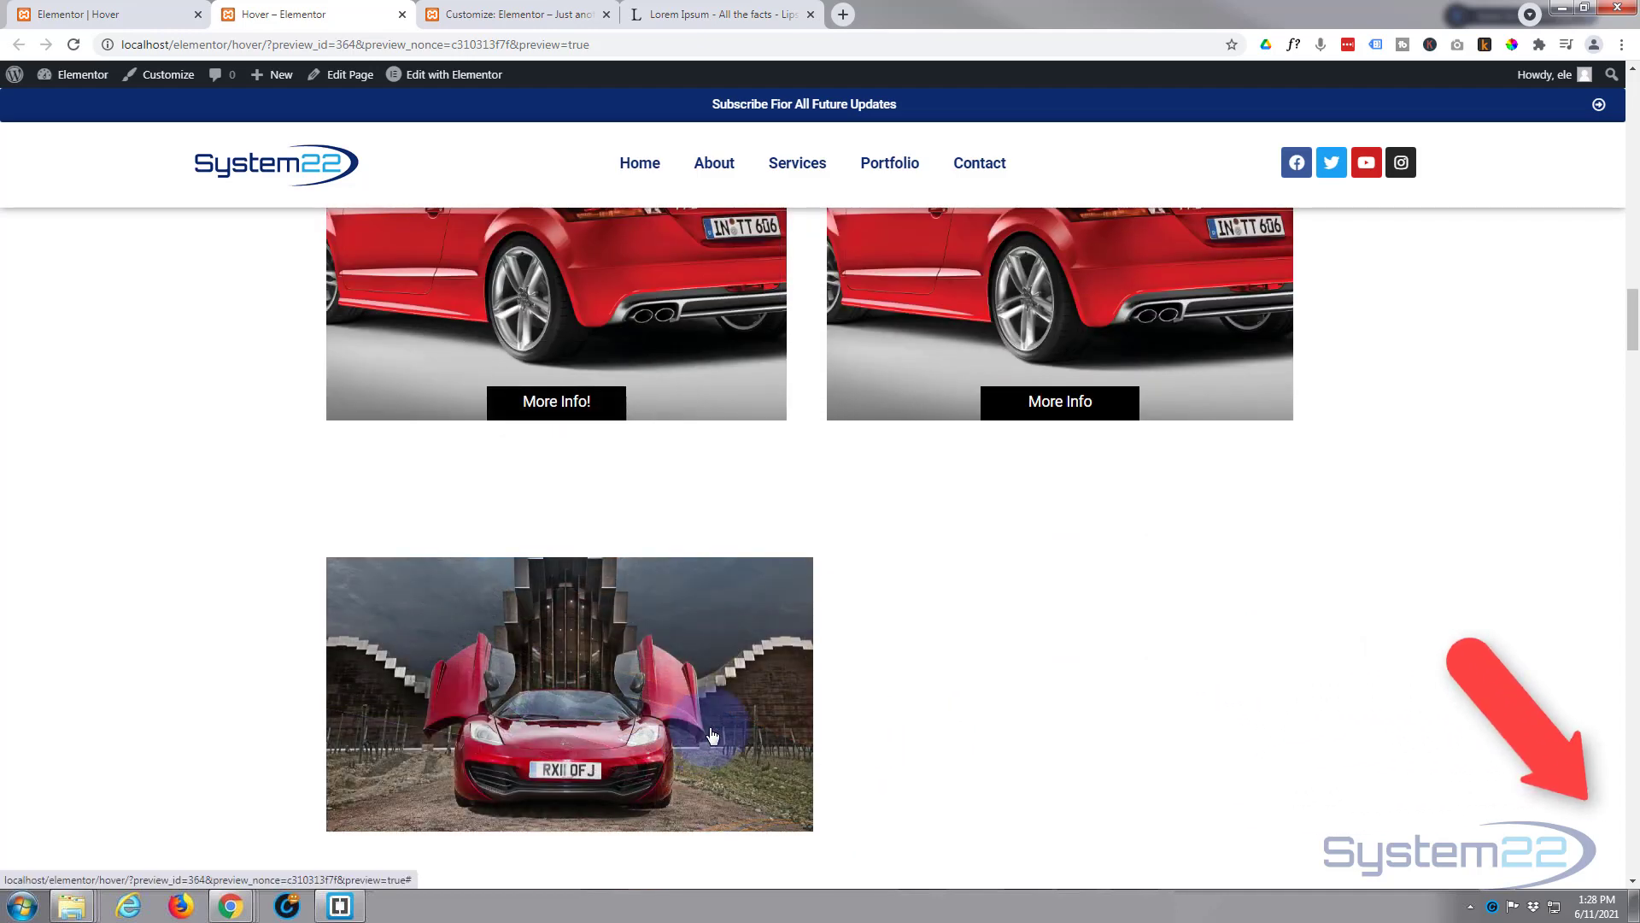
pyautogui.scroll(2, 1045, 596)
pyautogui.moveTo(1053, 567)
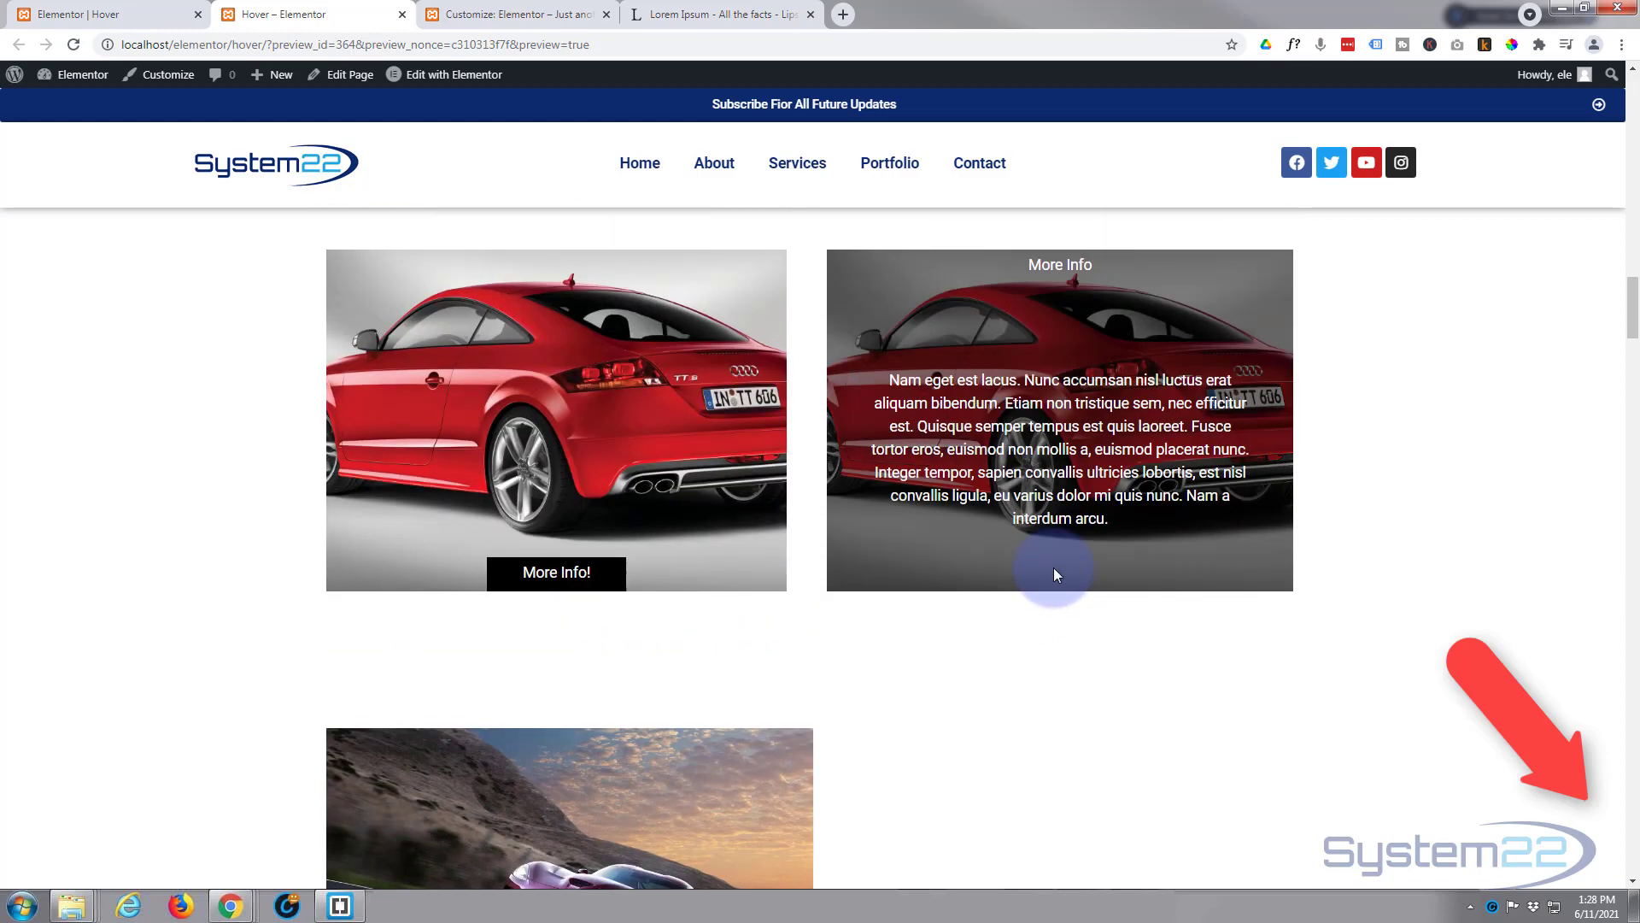
# Step: Return to the "Crazy" column in the preview and recheck its paragraph and dark overlay hover effect
pyautogui.scroll(10, 1512, 586)
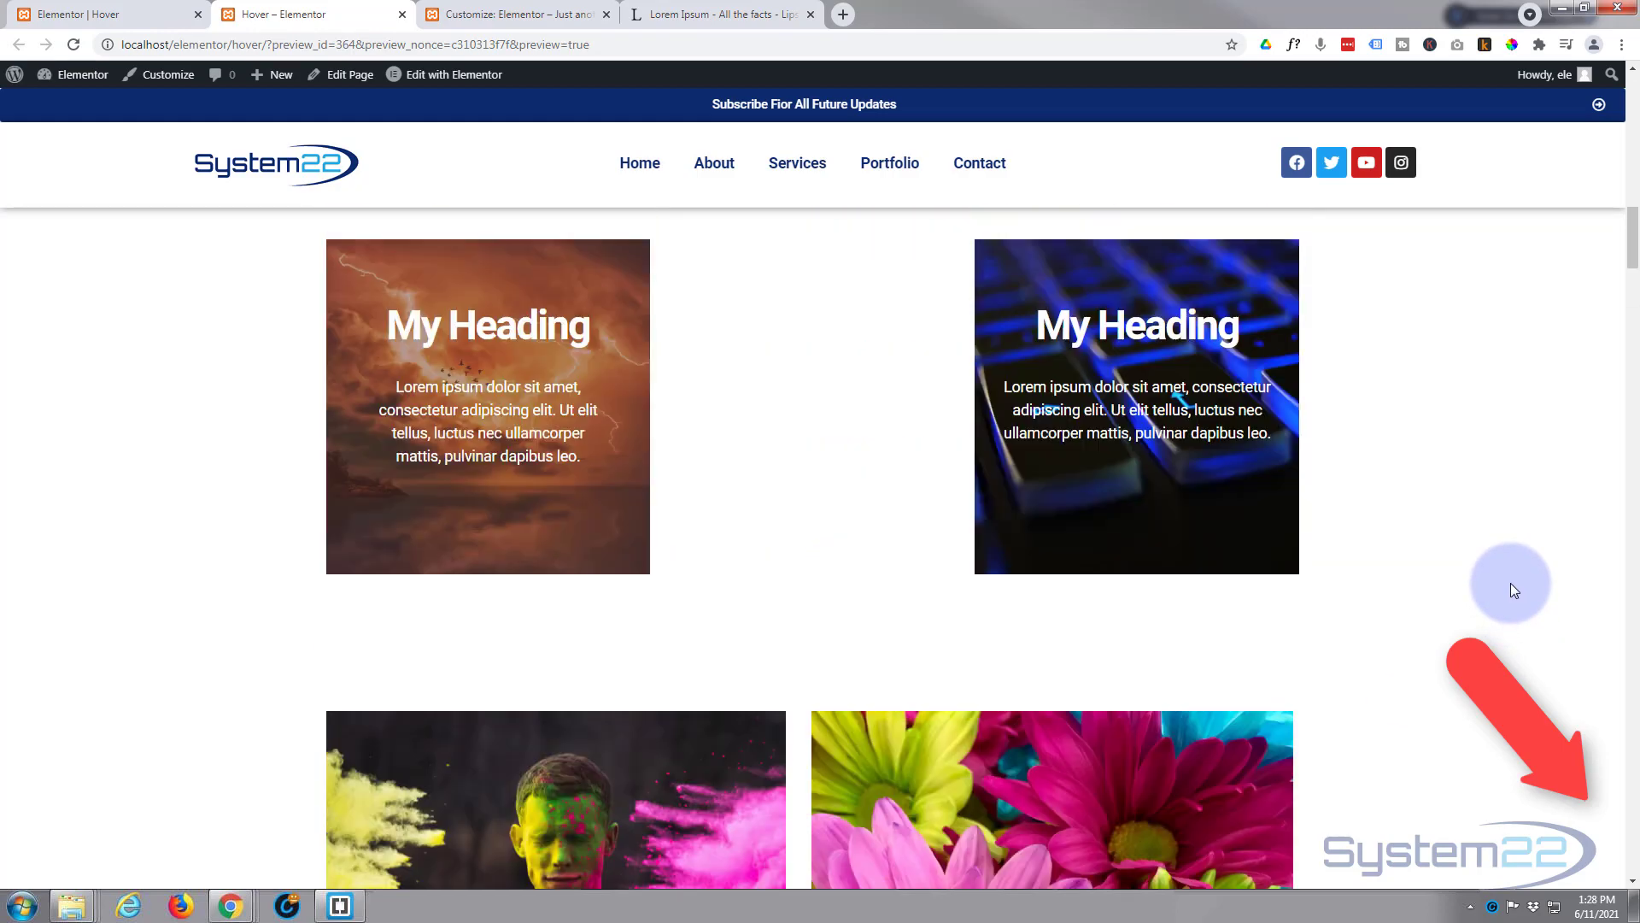
pyautogui.scroll(7, 1511, 583)
pyautogui.scroll(8, 1510, 579)
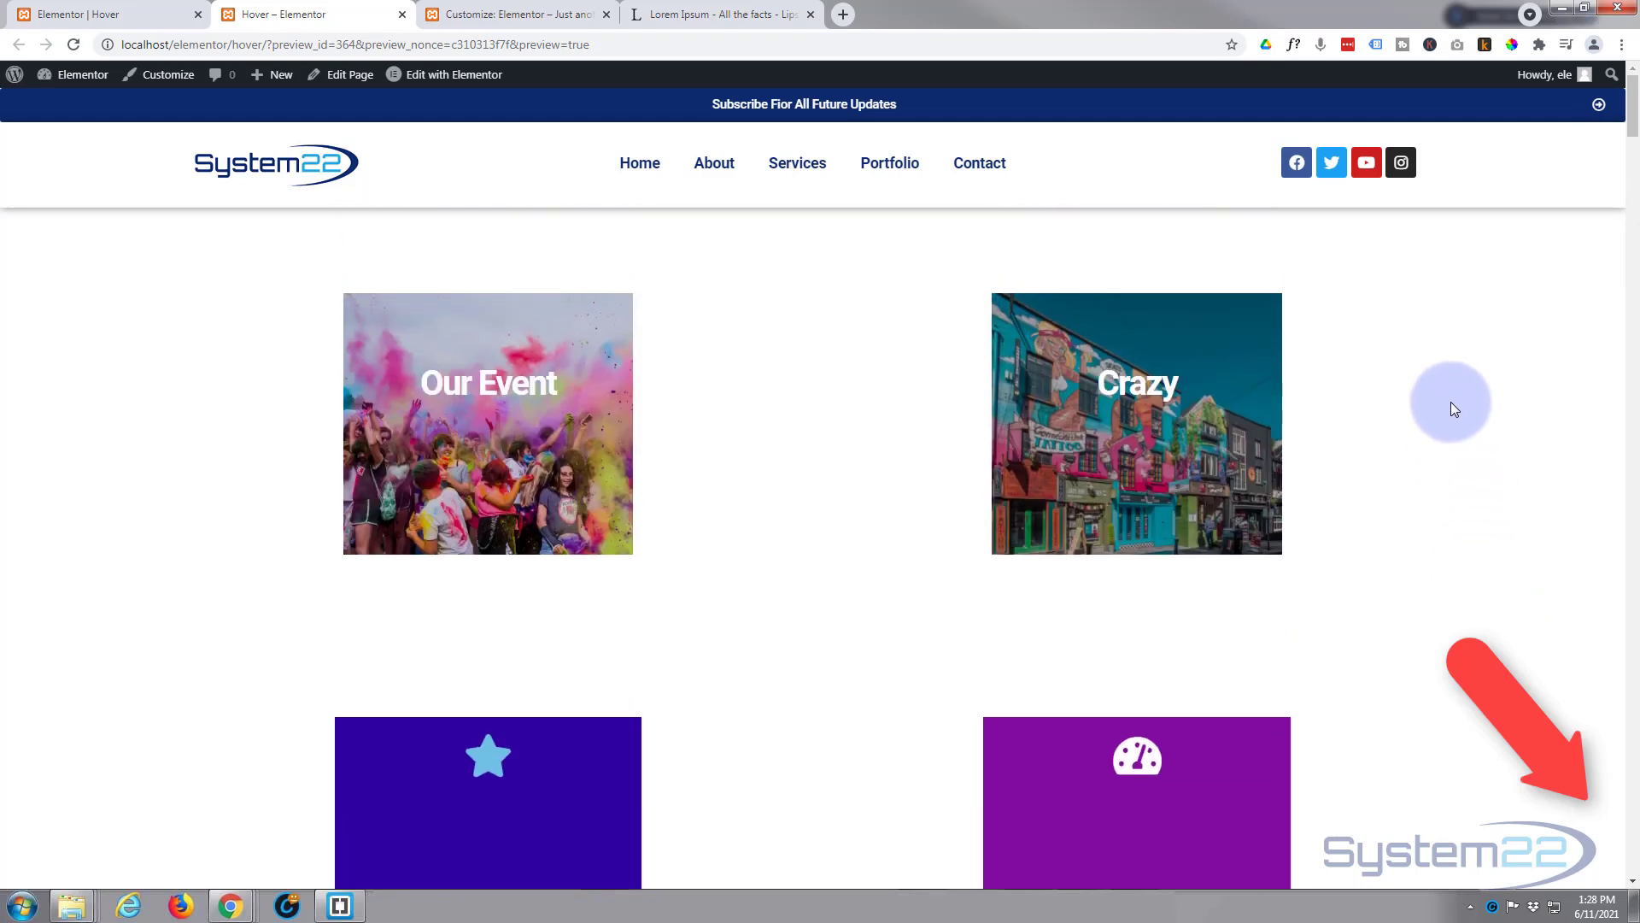
pyautogui.moveTo(1195, 336)
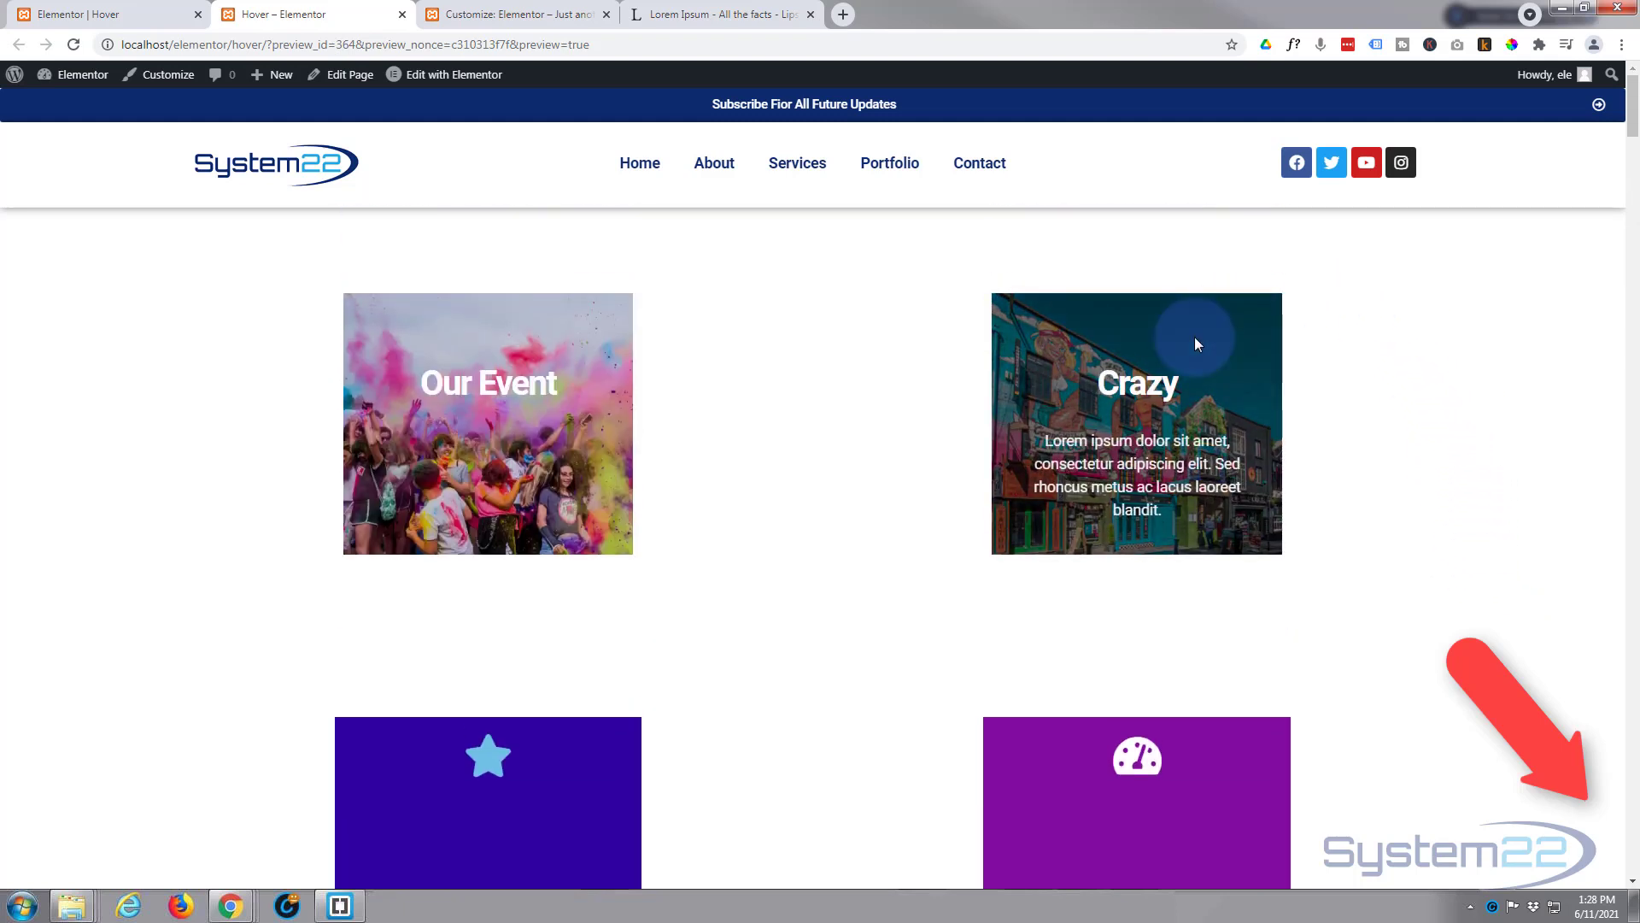